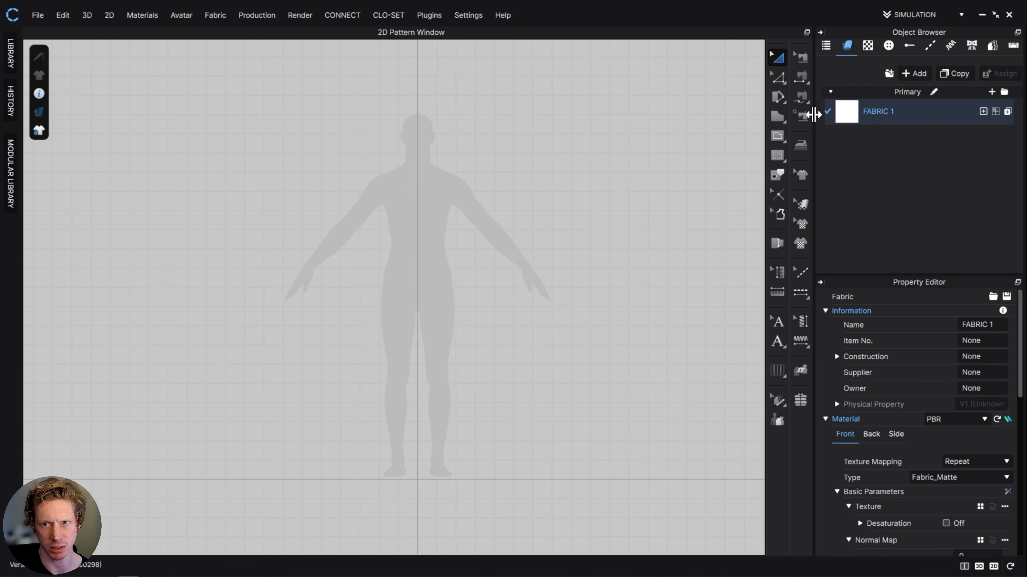
- Draw a large rectangular pattern, about 283 by 167 cm, over the avatar silhouette and select it
{"action": "left_click", "coordinate": [777, 118]}
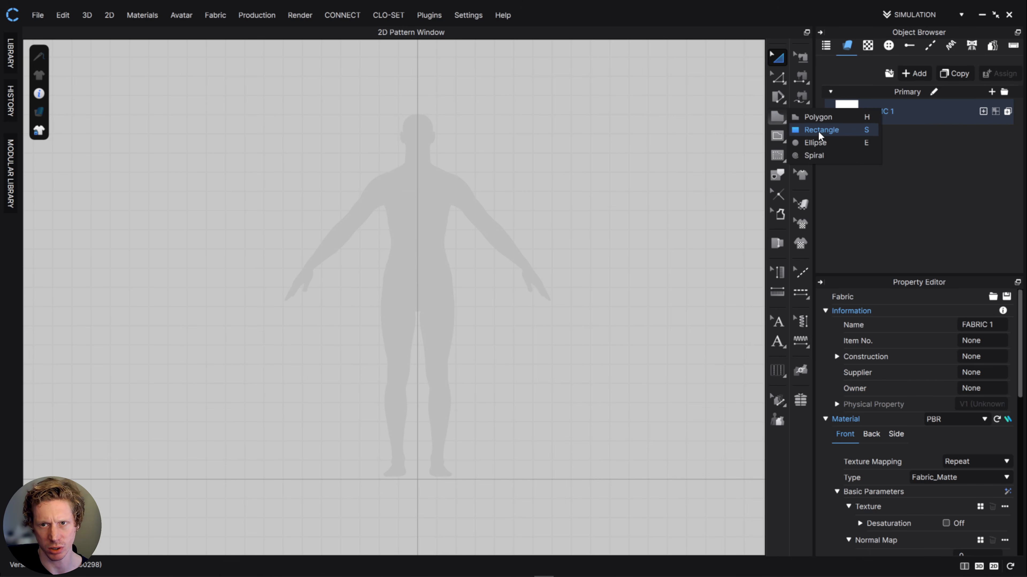
{"action": "left_click", "coordinate": [809, 136]}
{"action": "left_click_drag", "start_coordinate": [156, 131], "coordinate": [701, 452]}
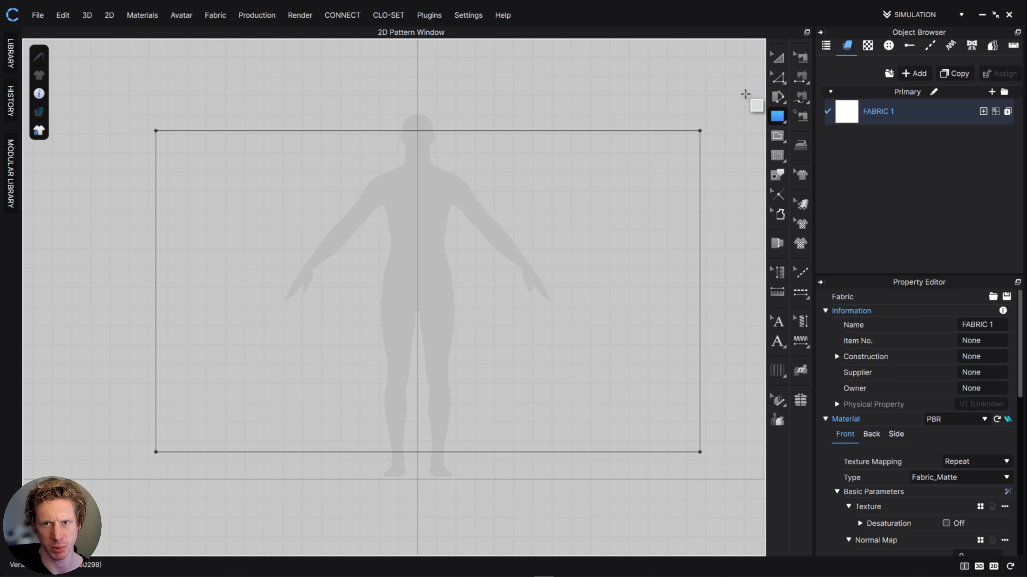
{"action": "left_click", "coordinate": [778, 59]}
{"action": "left_click", "coordinate": [472, 261]}
- Set the opacity of FABRIC 1 to 100
{"action": "left_click", "coordinate": [914, 114]}
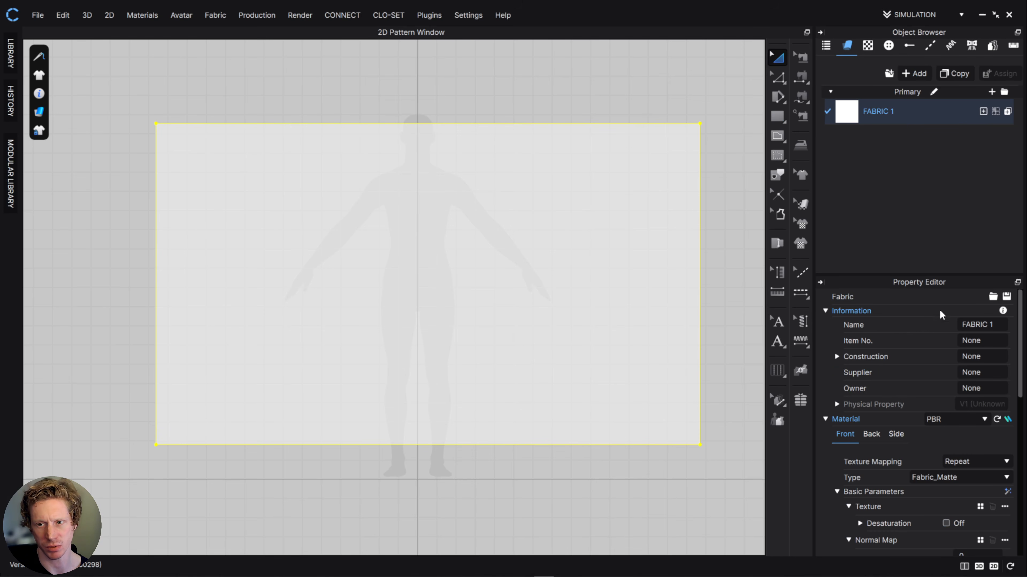
{"action": "scroll", "coordinate": [954, 380], "scroll_direction": "down", "scroll_amount": 7}
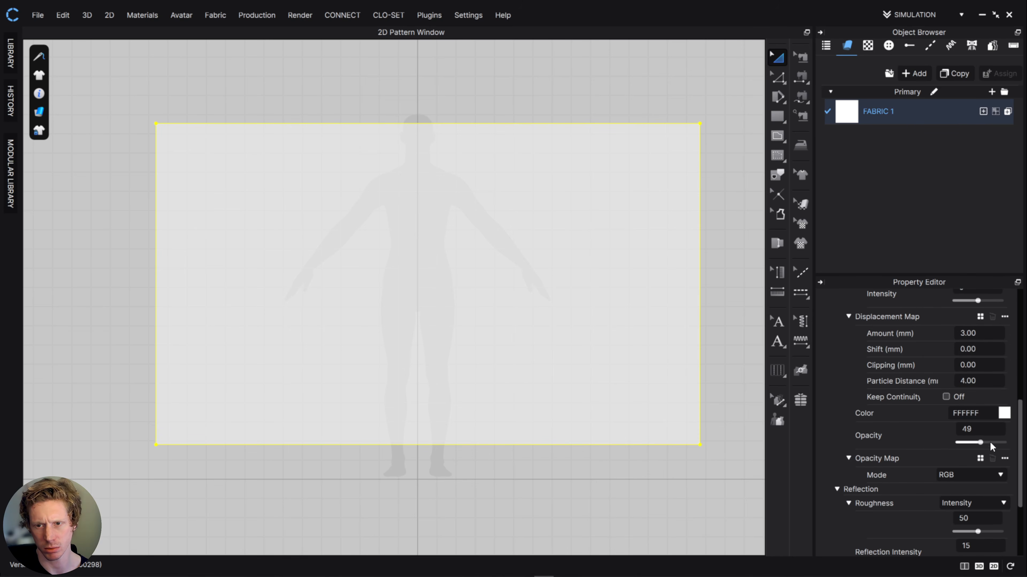
{"action": "left_click_drag", "start_coordinate": [980, 442], "coordinate": [1008, 443]}
{"action": "scroll", "coordinate": [957, 441], "scroll_direction": "up", "scroll_amount": 4}
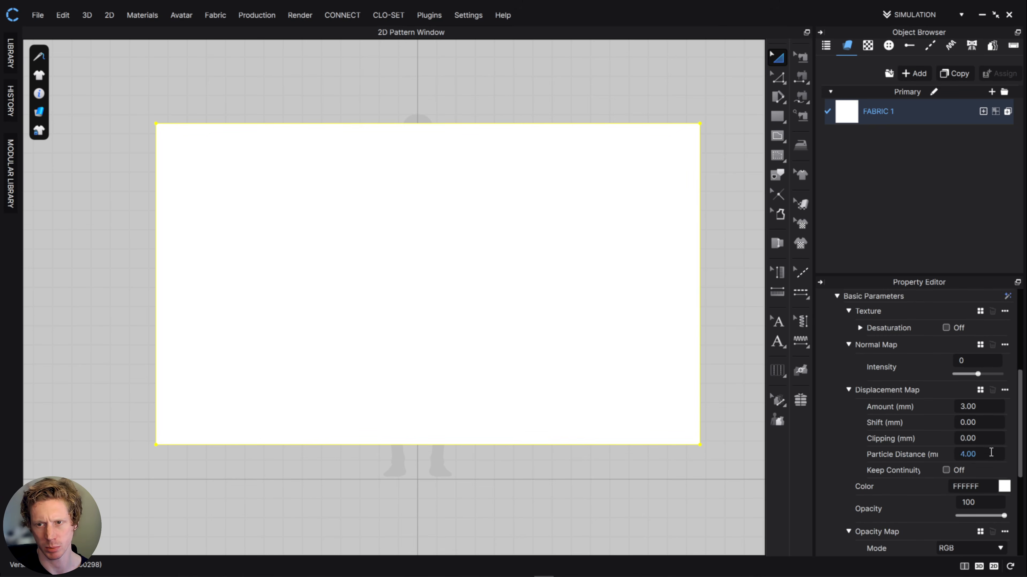
- Load shirt_measurments-01.png from the shirt_pages folder as the texture of FABRIC 1
{"action": "scroll", "coordinate": [958, 441], "scroll_direction": "down", "scroll_amount": 1}
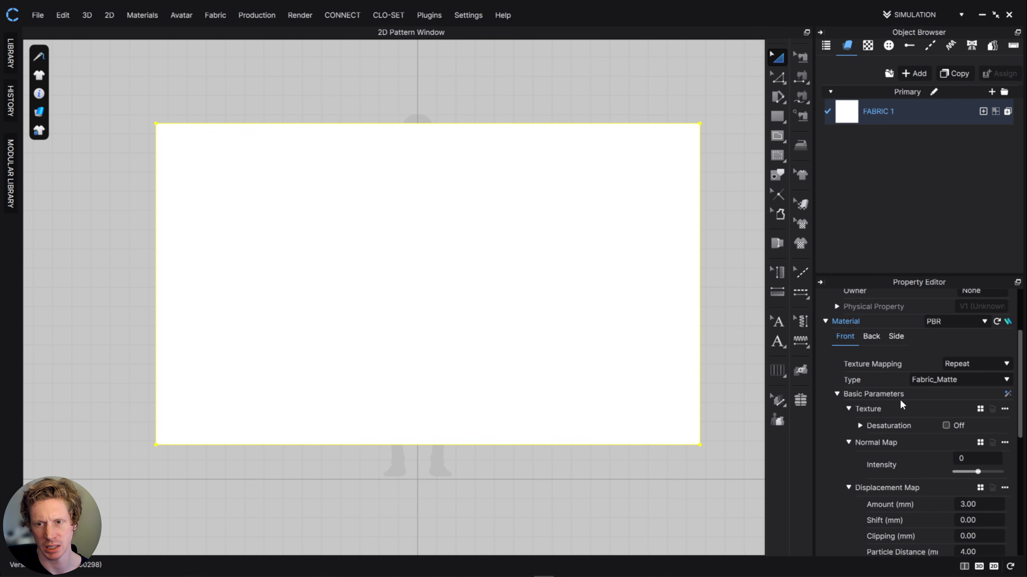
{"action": "left_click", "coordinate": [981, 409]}
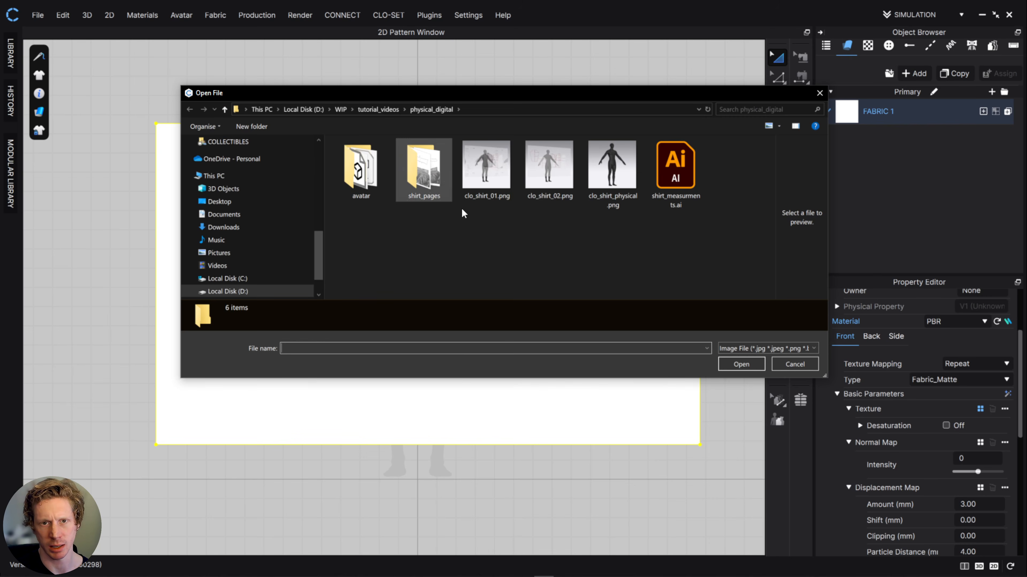
{"action": "double_click", "coordinate": [423, 169]}
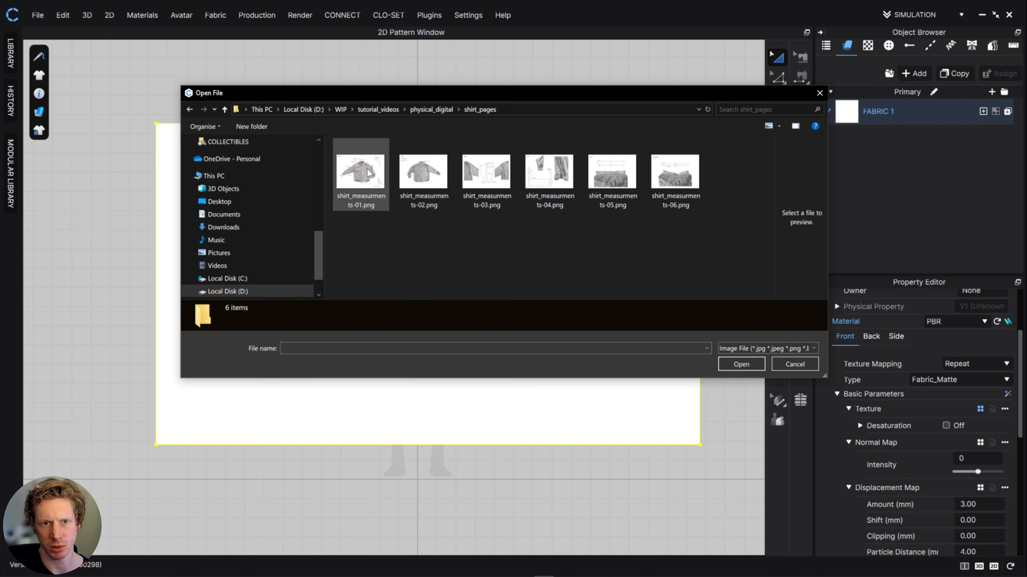
{"action": "left_click", "coordinate": [361, 174]}
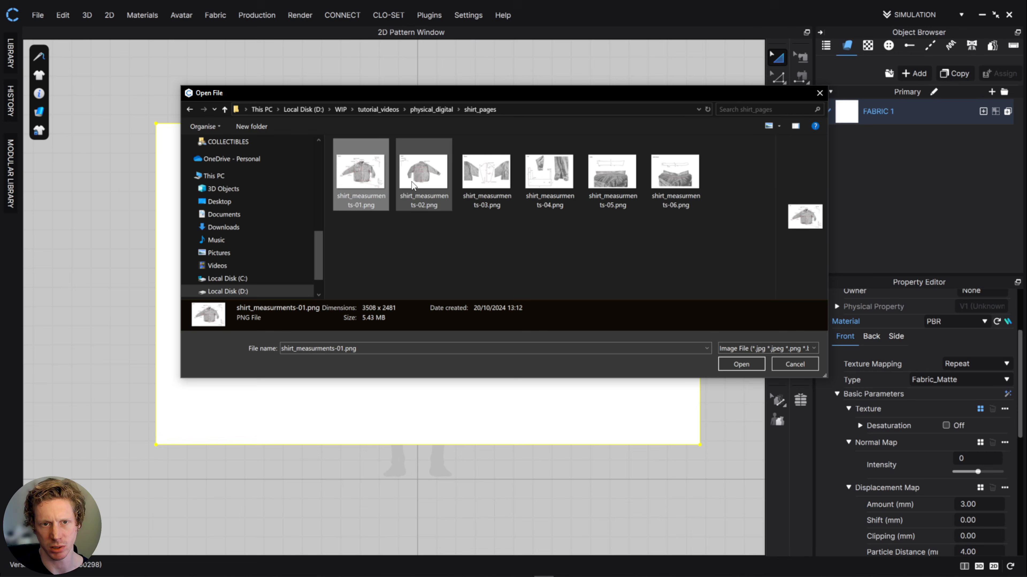
{"action": "left_click", "coordinate": [740, 364]}
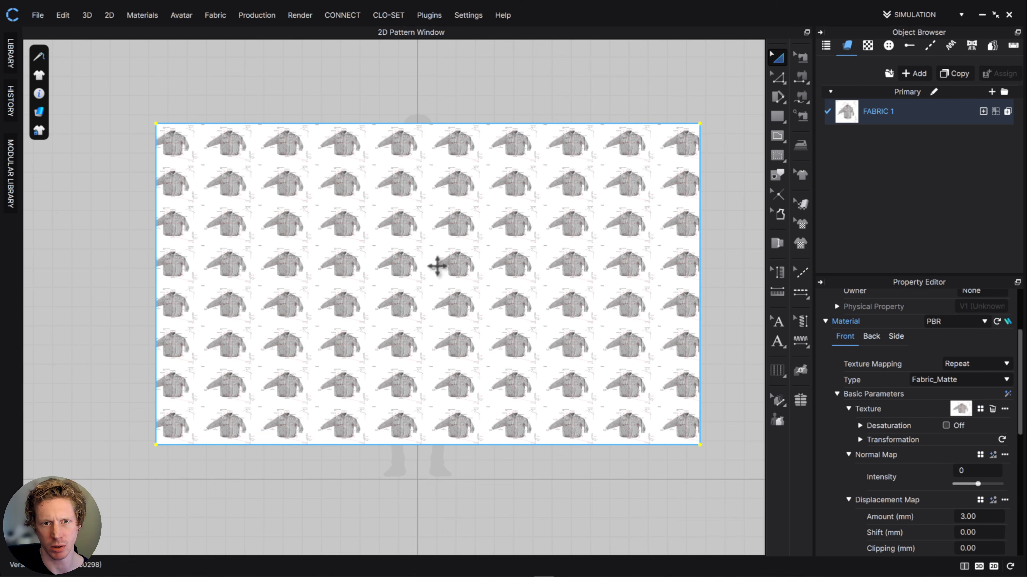
- Enlarge the shirt texture proportionally and move it so one complete shirt front lies over the avatar silhouette
{"action": "scroll", "coordinate": [437, 266], "scroll_direction": "down", "scroll_amount": 5}
{"action": "scroll", "coordinate": [447, 270], "scroll_direction": "up", "scroll_amount": 8}
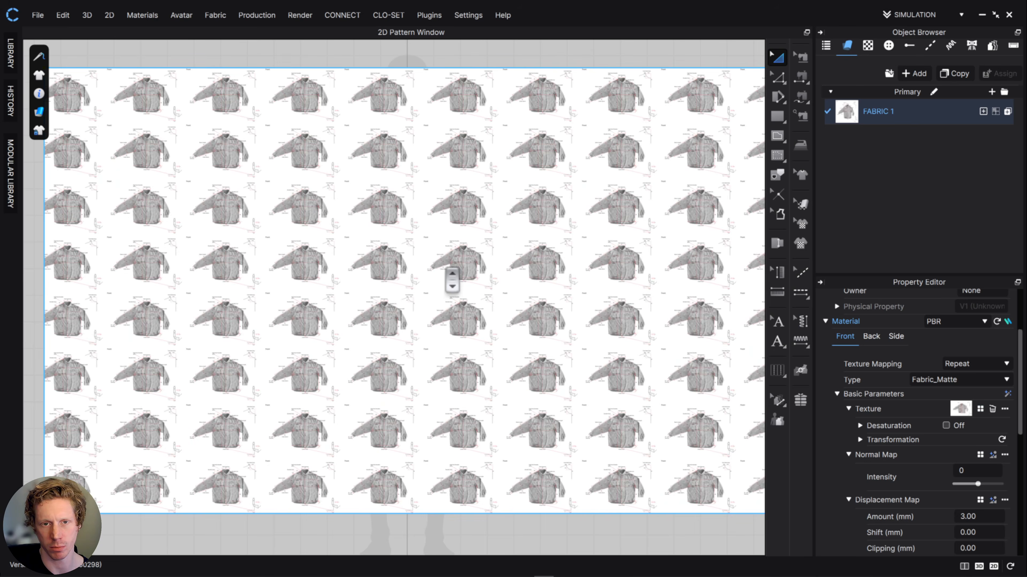
{"action": "scroll", "coordinate": [452, 279], "scroll_direction": "up", "scroll_amount": 10}
{"action": "scroll", "coordinate": [469, 267], "scroll_direction": "down", "scroll_amount": 3}
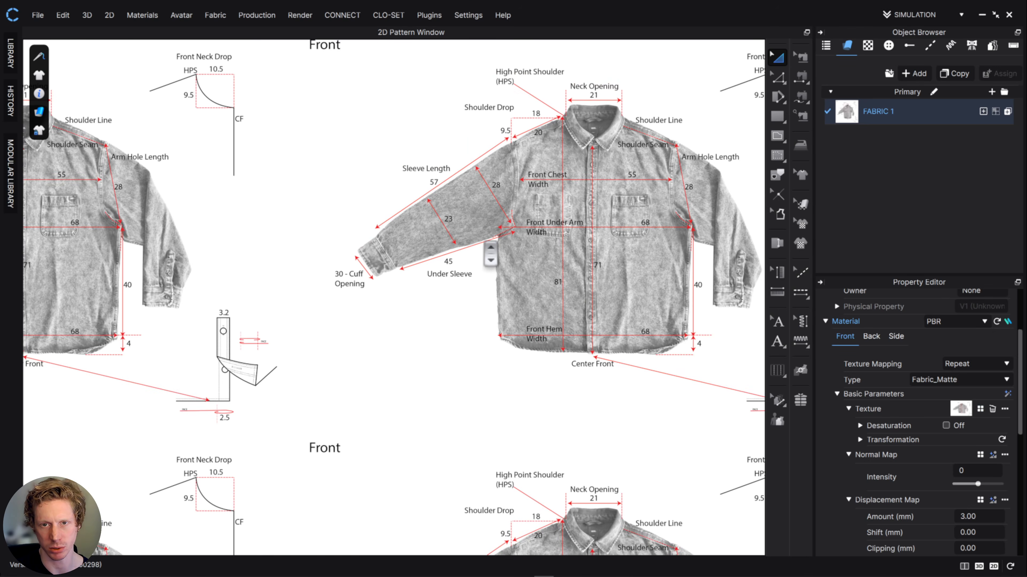
{"action": "scroll", "coordinate": [491, 253], "scroll_direction": "down", "scroll_amount": 10}
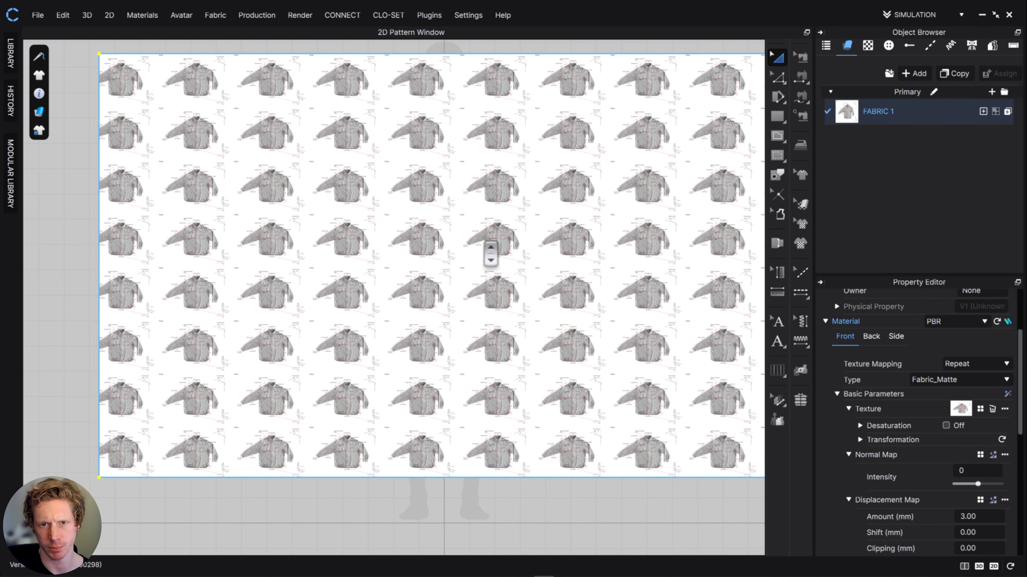
{"action": "left_click", "coordinate": [800, 204]}
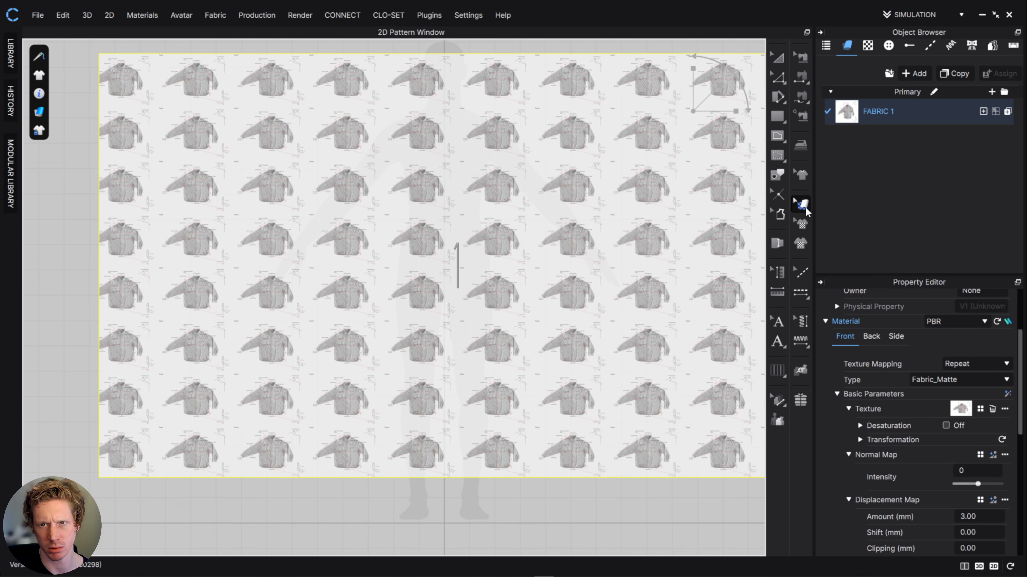
{"action": "scroll", "coordinate": [575, 260], "scroll_direction": "up", "scroll_amount": 4}
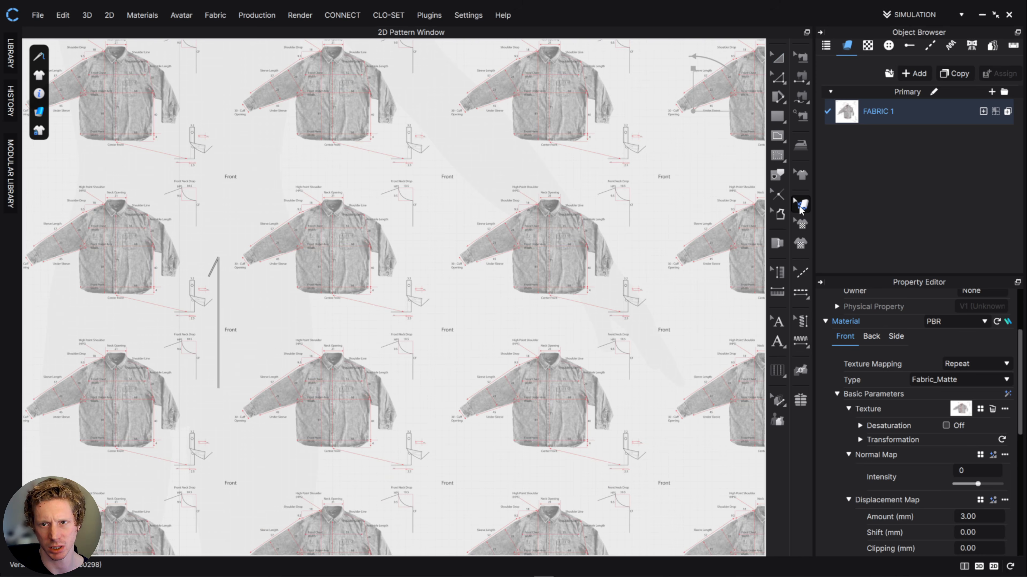
{"action": "scroll", "coordinate": [582, 266], "scroll_direction": "down", "scroll_amount": 8}
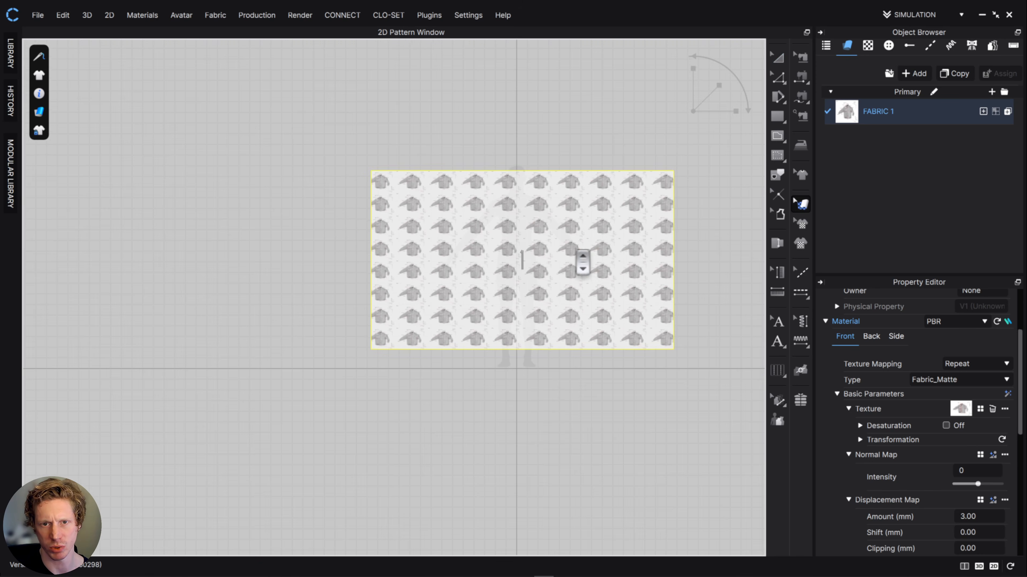
{"action": "left_click", "coordinate": [618, 241]}
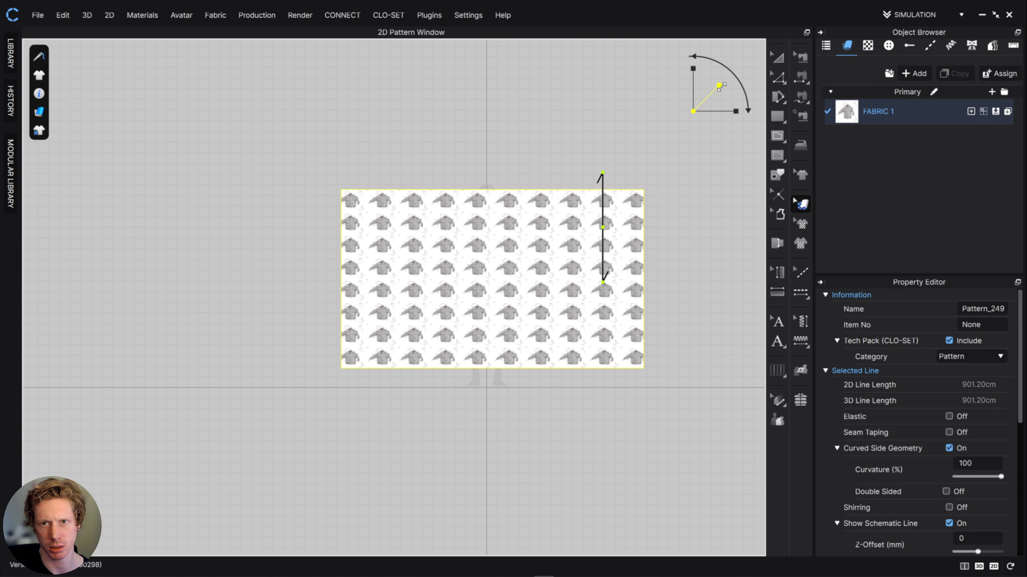
{"action": "left_click_drag", "start_coordinate": [719, 86], "coordinate": [801, 24]}
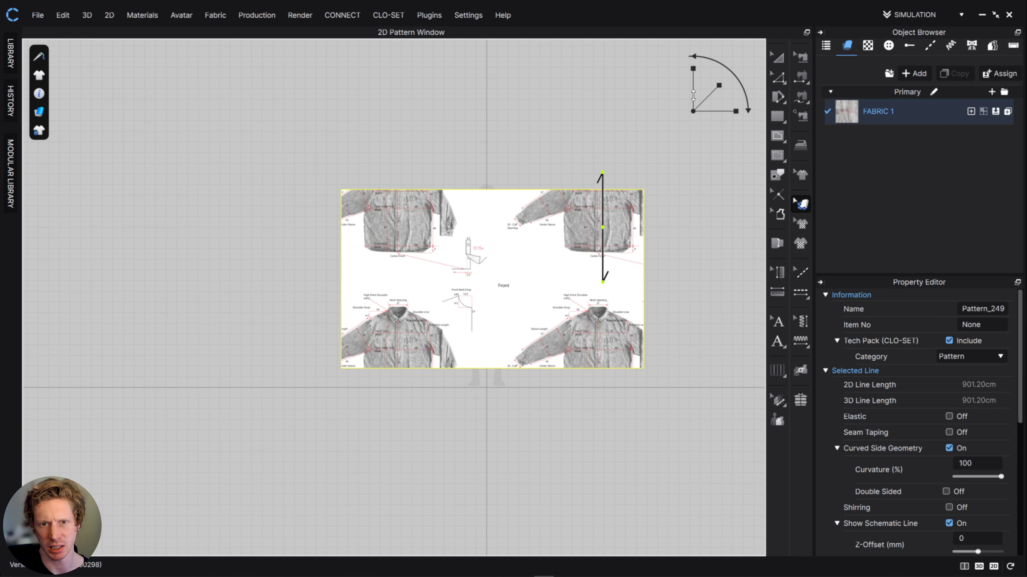
{"action": "left_click_drag", "start_coordinate": [483, 279], "coordinate": [609, 339]}
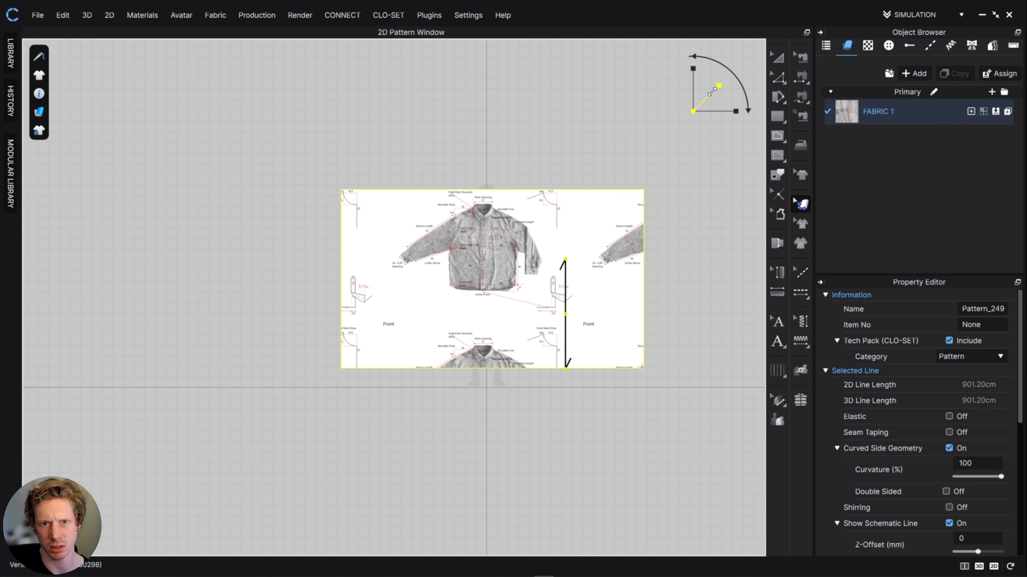
{"action": "scroll", "coordinate": [542, 240], "scroll_direction": "up", "scroll_amount": 3}
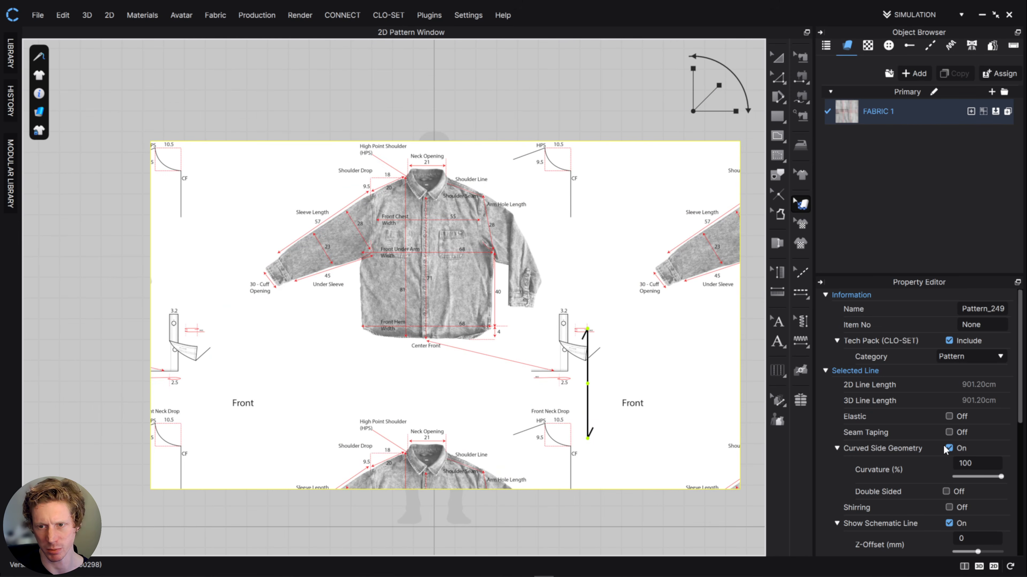
- Lower the opacity of FABRIC 1 to about 26 and deselect the pattern
{"action": "left_click", "coordinate": [904, 113]}
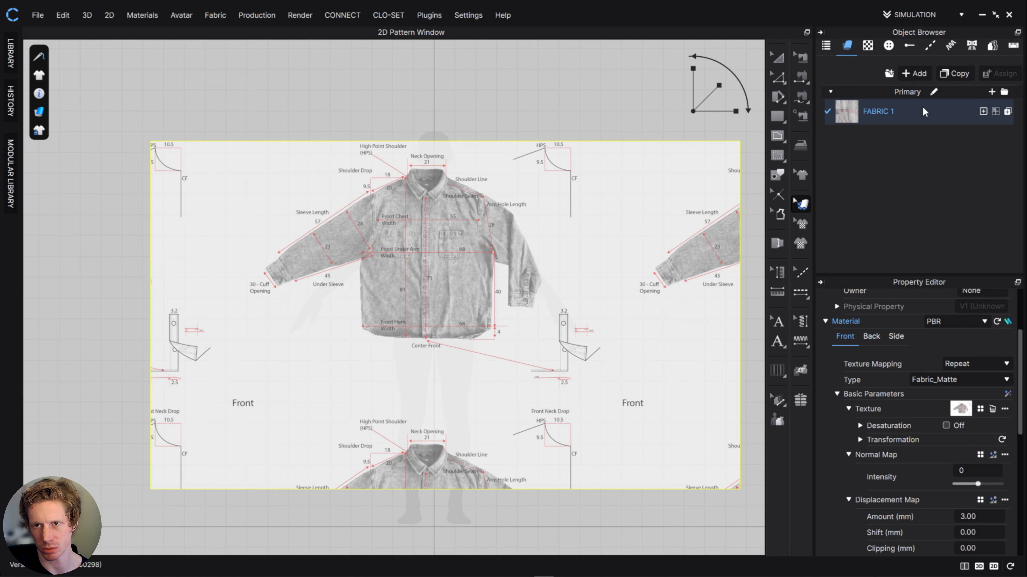
{"action": "scroll", "coordinate": [944, 465], "scroll_direction": "down", "scroll_amount": 3}
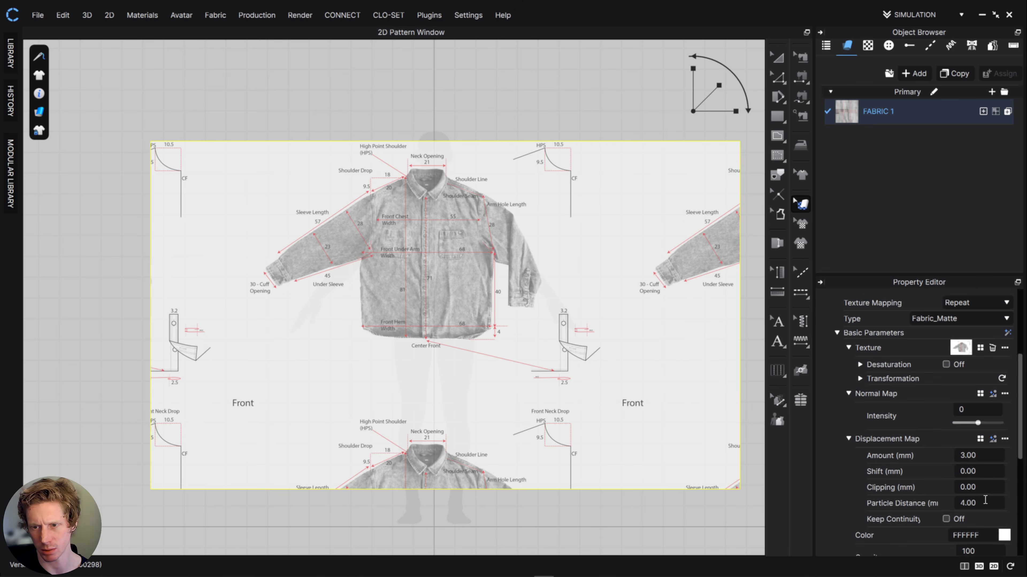
{"action": "scroll", "coordinate": [985, 500], "scroll_direction": "down", "scroll_amount": 2}
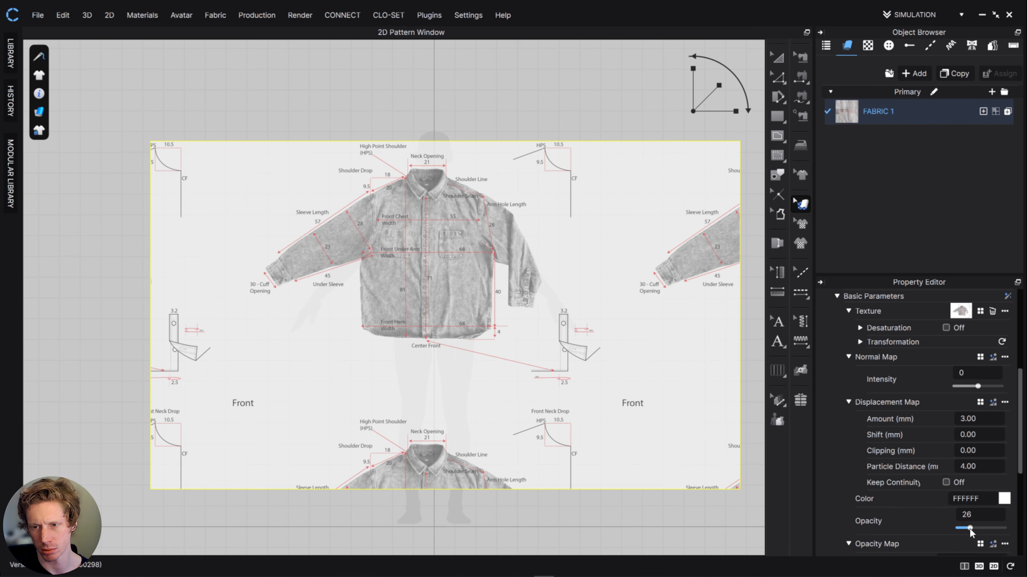
{"action": "left_click", "coordinate": [465, 85]}
{"action": "left_click", "coordinate": [777, 58]}
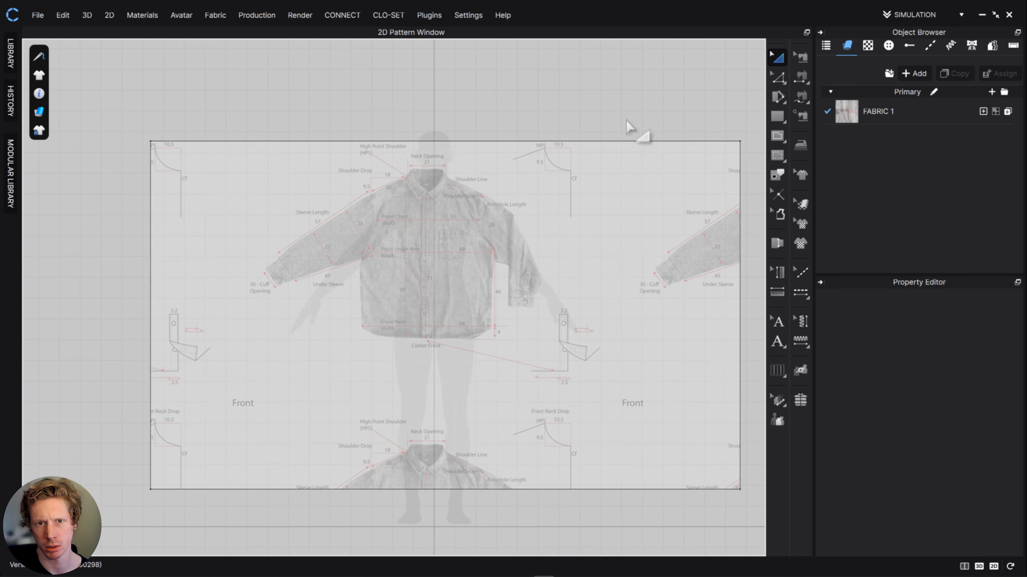
- Shift the shirt texture slightly down and to the right to fit the collar to the avatar's neck
{"action": "scroll", "coordinate": [471, 203], "scroll_direction": "down", "scroll_amount": 5}
{"action": "scroll", "coordinate": [471, 204], "scroll_direction": "up", "scroll_amount": 5}
{"action": "scroll", "coordinate": [469, 201], "scroll_direction": "up", "scroll_amount": 2}
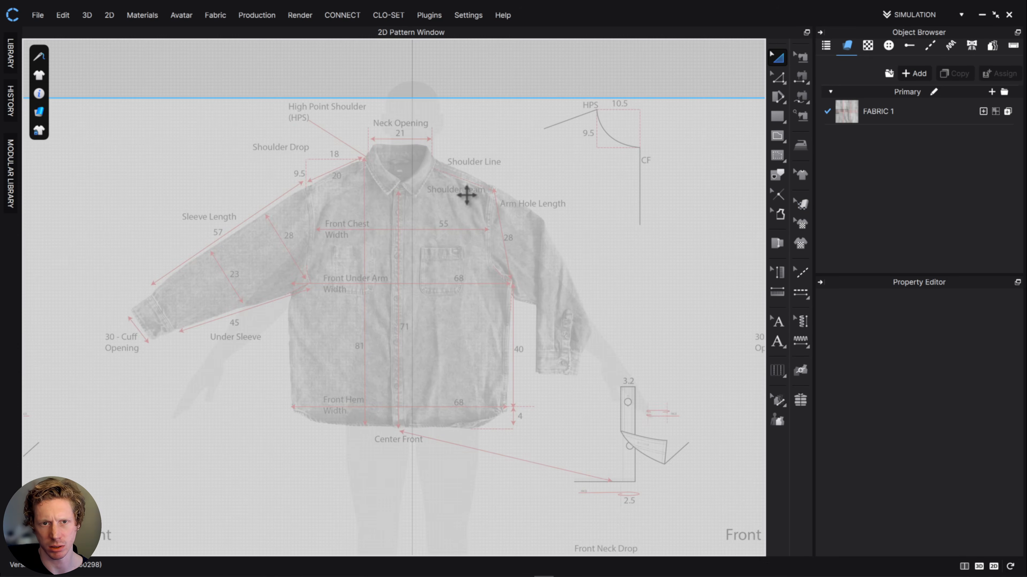
{"action": "left_click", "coordinate": [800, 207]}
{"action": "left_click_drag", "start_coordinate": [347, 242], "coordinate": [361, 261]}
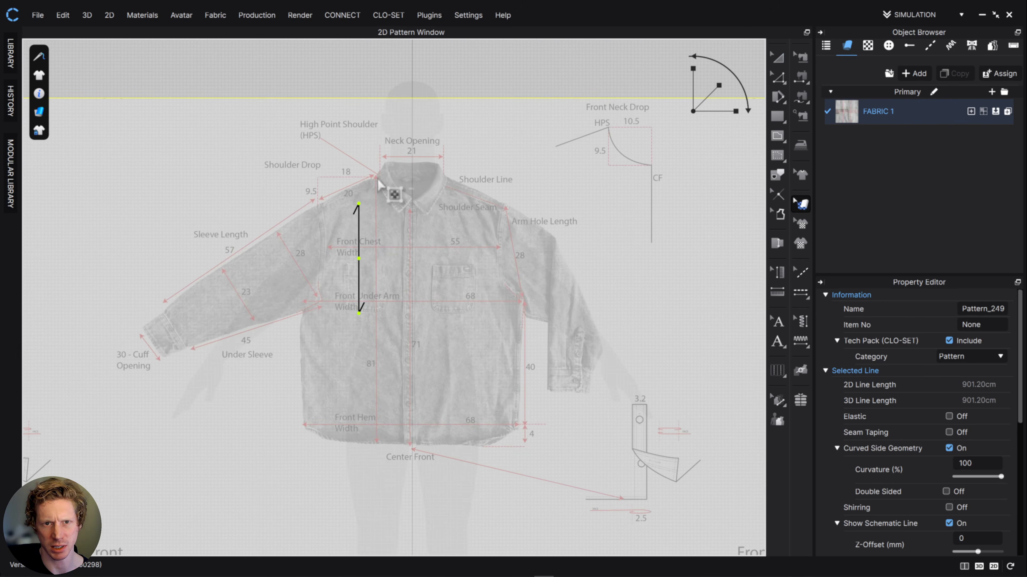
{"action": "left_click_drag", "start_coordinate": [362, 202], "coordinate": [386, 227]}
- Fine-tune the texture's position so the shirt's center front lies on the avatar's vertical center line
{"action": "scroll", "coordinate": [364, 208], "scroll_direction": "down", "scroll_amount": 5}
{"action": "scroll", "coordinate": [364, 208], "scroll_direction": "up", "scroll_amount": 12}
{"action": "scroll", "coordinate": [366, 214], "scroll_direction": "down", "scroll_amount": 5}
{"action": "scroll", "coordinate": [471, 263], "scroll_direction": "up", "scroll_amount": 6}
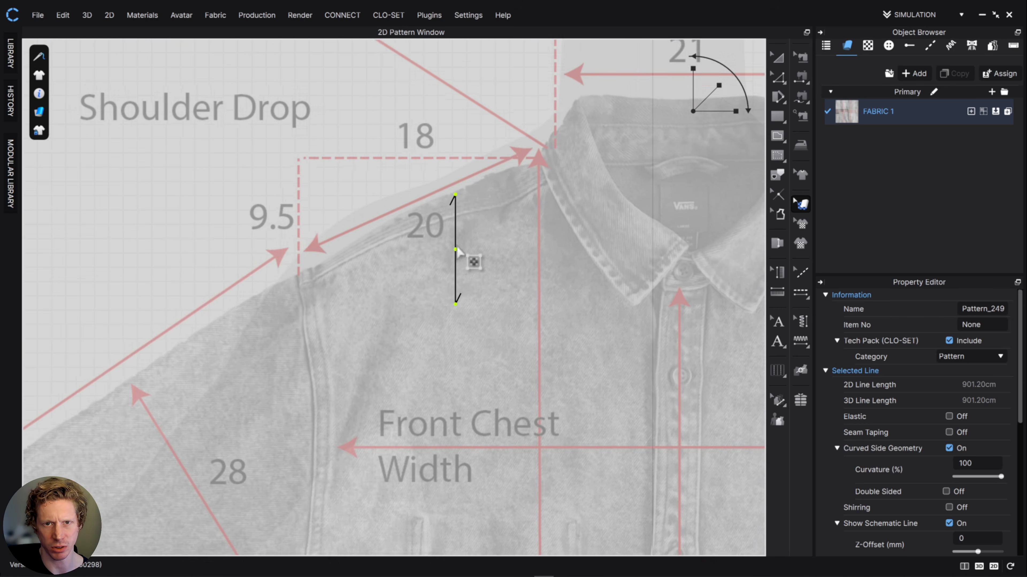
{"action": "scroll", "coordinate": [469, 216], "scroll_direction": "down", "scroll_amount": 1}
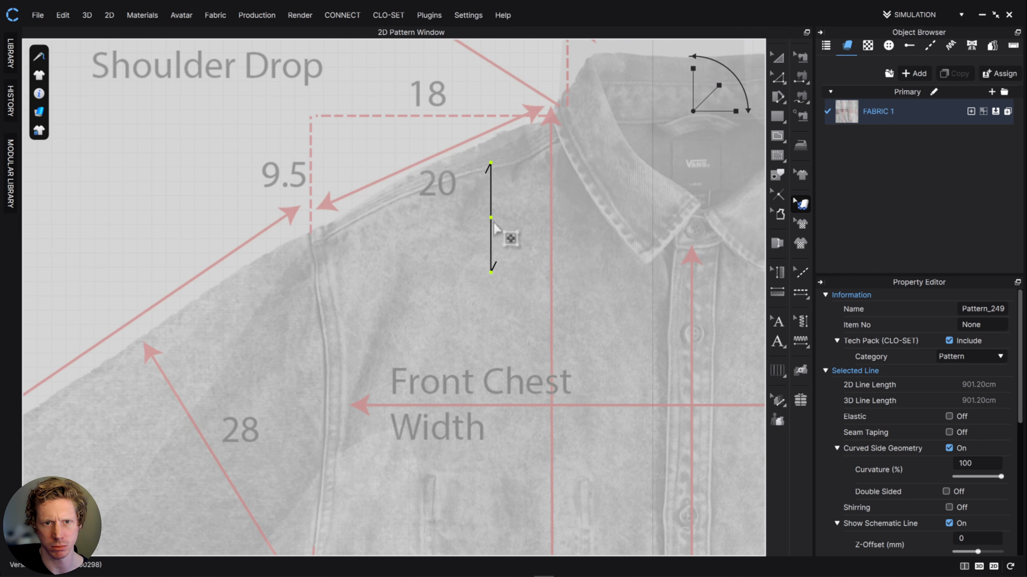
{"action": "scroll", "coordinate": [513, 247], "scroll_direction": "down", "scroll_amount": 3}
{"action": "scroll", "coordinate": [521, 257], "scroll_direction": "down", "scroll_amount": 5}
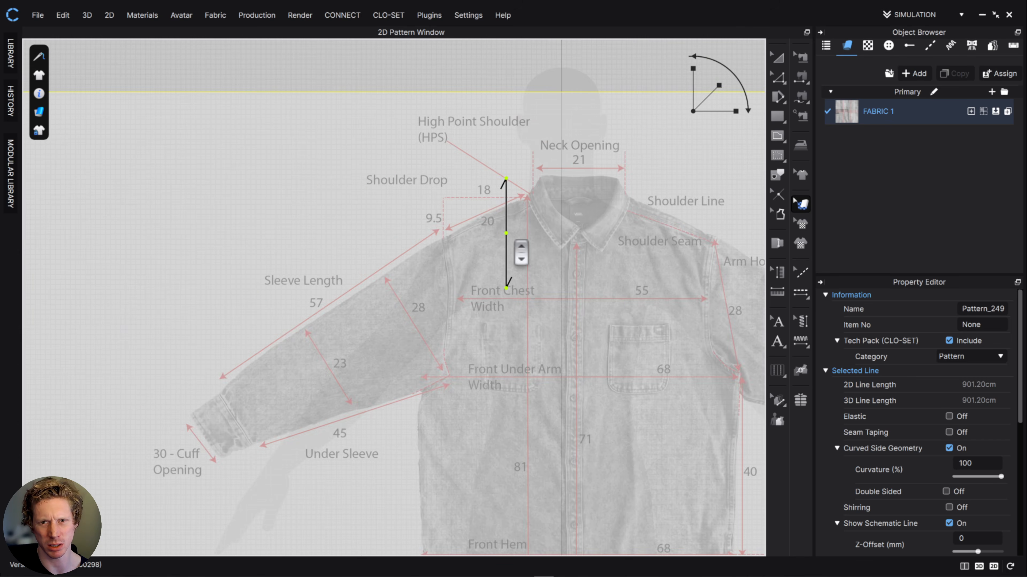
{"action": "left_click_drag", "start_coordinate": [472, 238], "coordinate": [462, 243]}
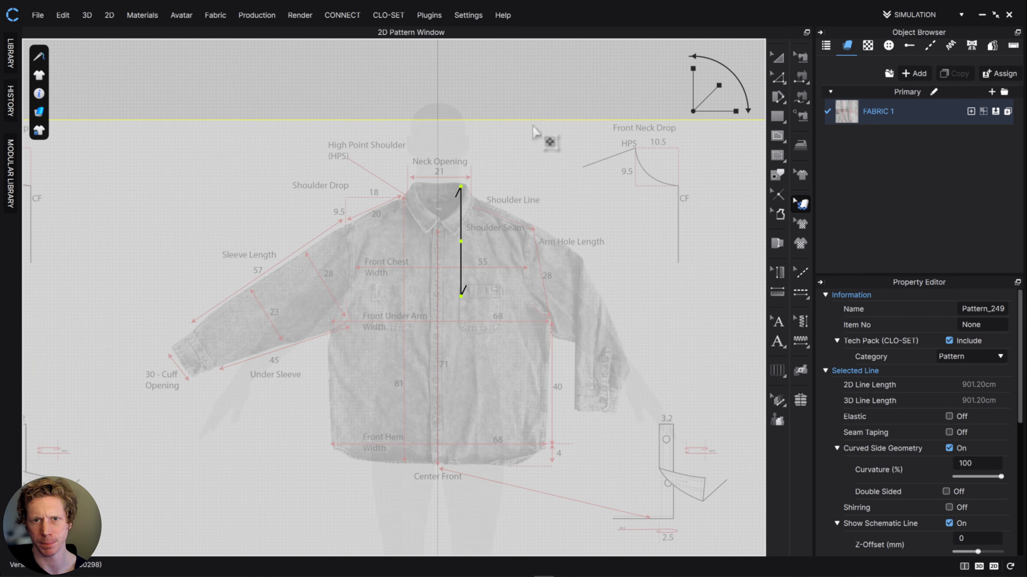
- Start an internal polygon over the shirt drawing with a shoulder line about 20.3 cm long from the high point shoulder to the armhole top
{"action": "scroll", "coordinate": [552, 174], "scroll_direction": "up", "scroll_amount": 2}
{"action": "scroll", "coordinate": [559, 187], "scroll_direction": "down", "scroll_amount": 2}
{"action": "scroll", "coordinate": [561, 187], "scroll_direction": "down", "scroll_amount": 2}
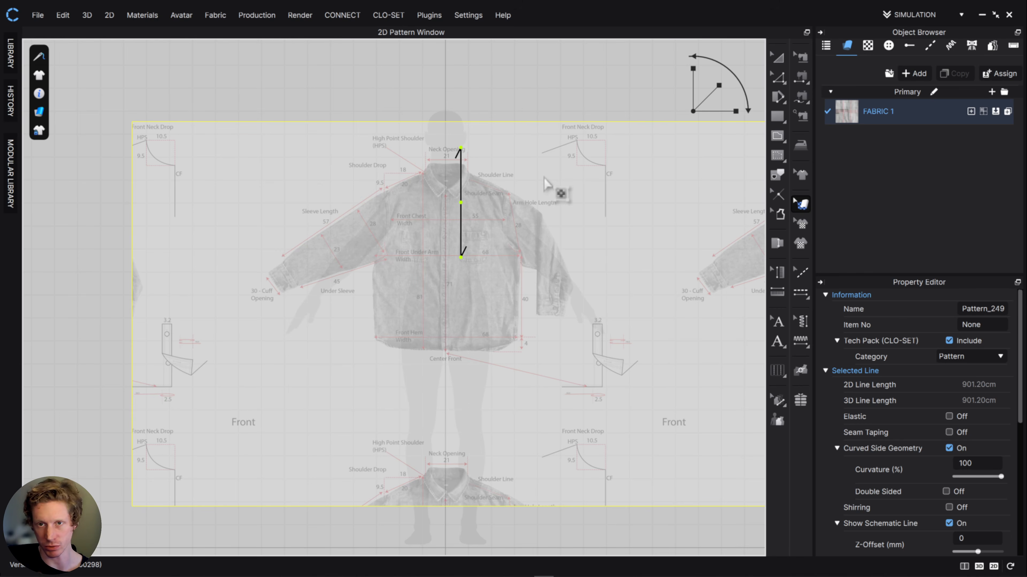
{"action": "left_click", "coordinate": [776, 136]}
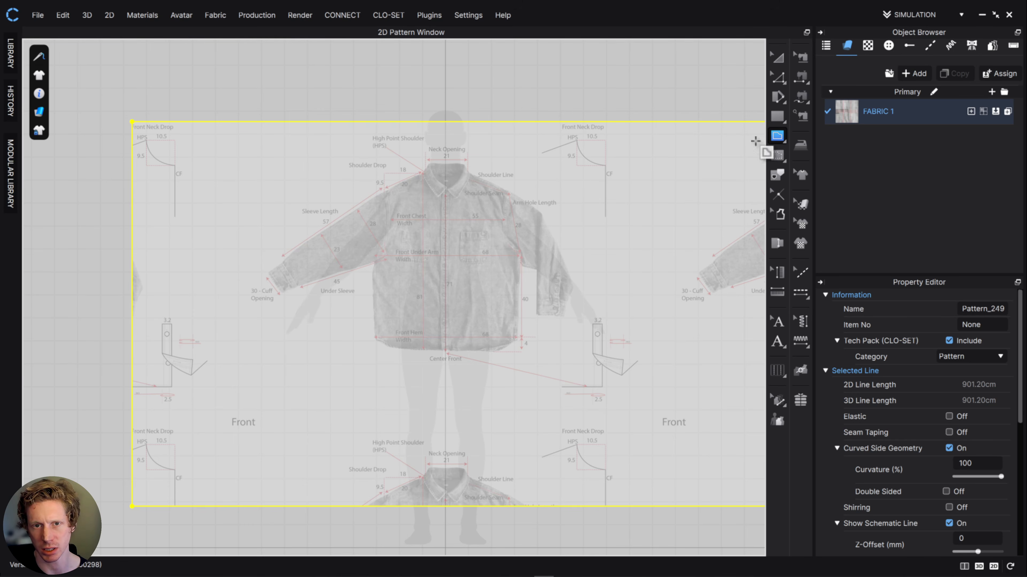
{"action": "scroll", "coordinate": [397, 254], "scroll_direction": "down", "scroll_amount": 5}
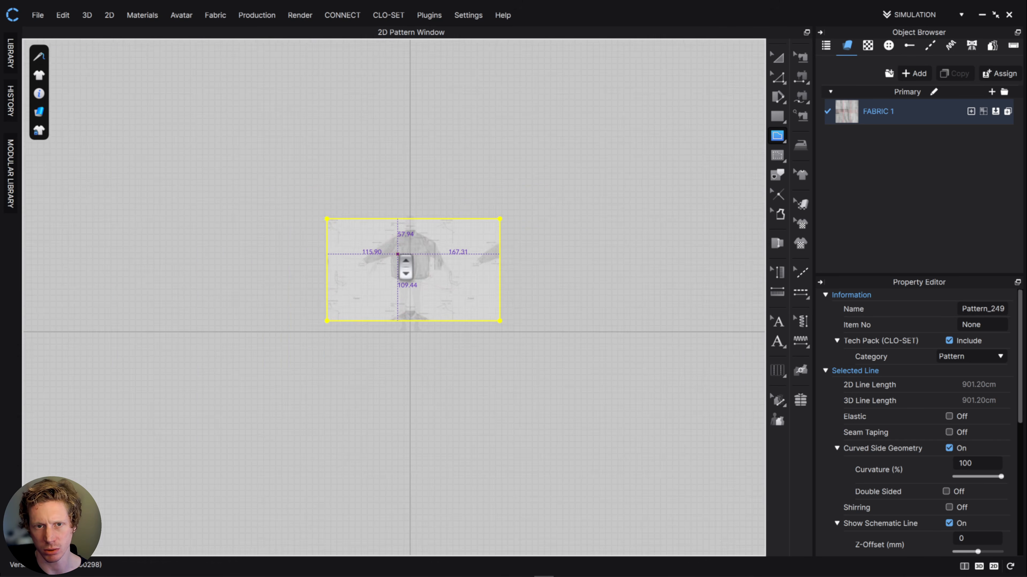
{"action": "scroll", "coordinate": [397, 254], "scroll_direction": "up", "scroll_amount": 10}
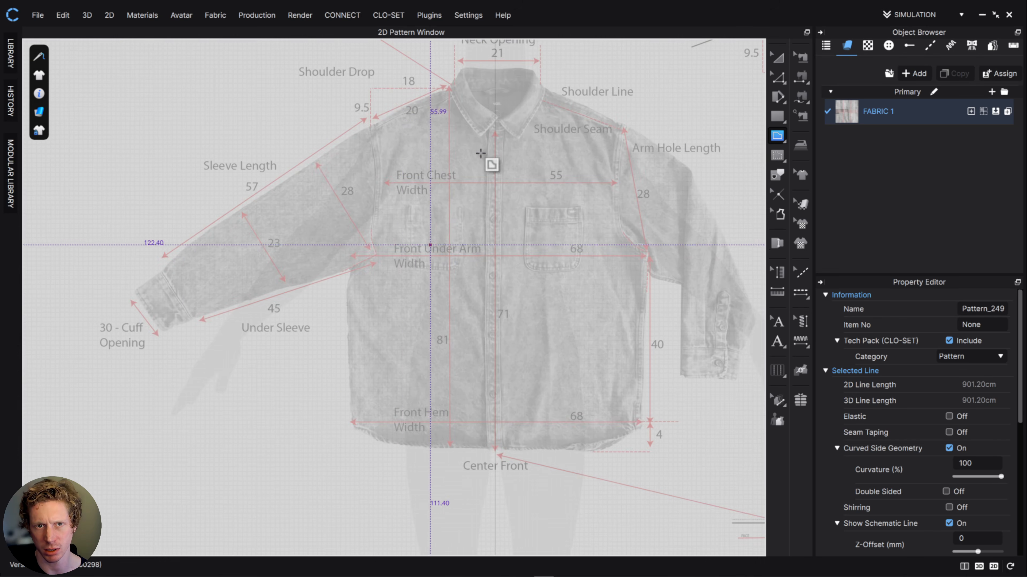
{"action": "middle_click_drag", "start_coordinate": [464, 158], "coordinate": [461, 183]}
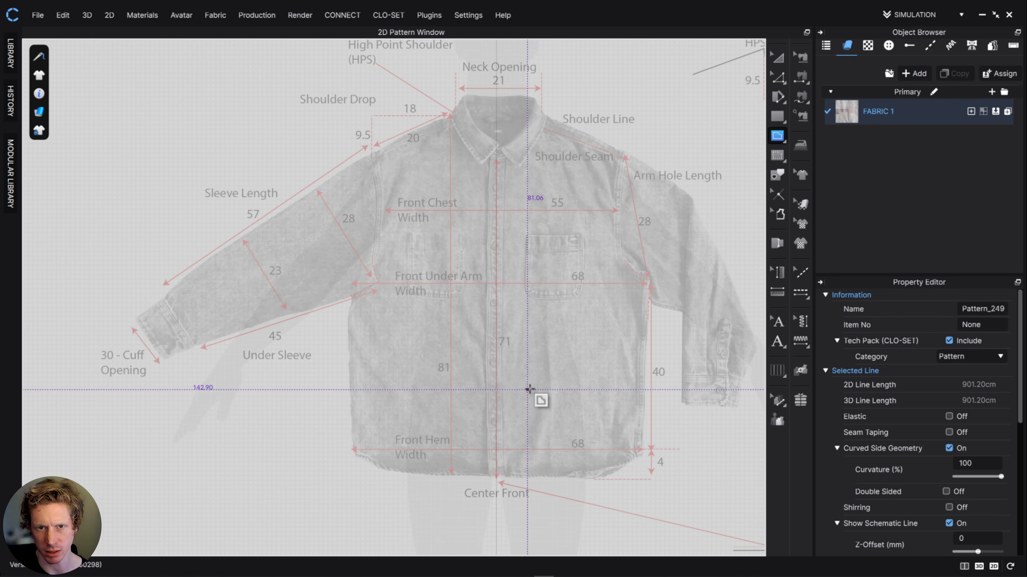
{"action": "middle_click_drag", "start_coordinate": [490, 270], "coordinate": [431, 301]}
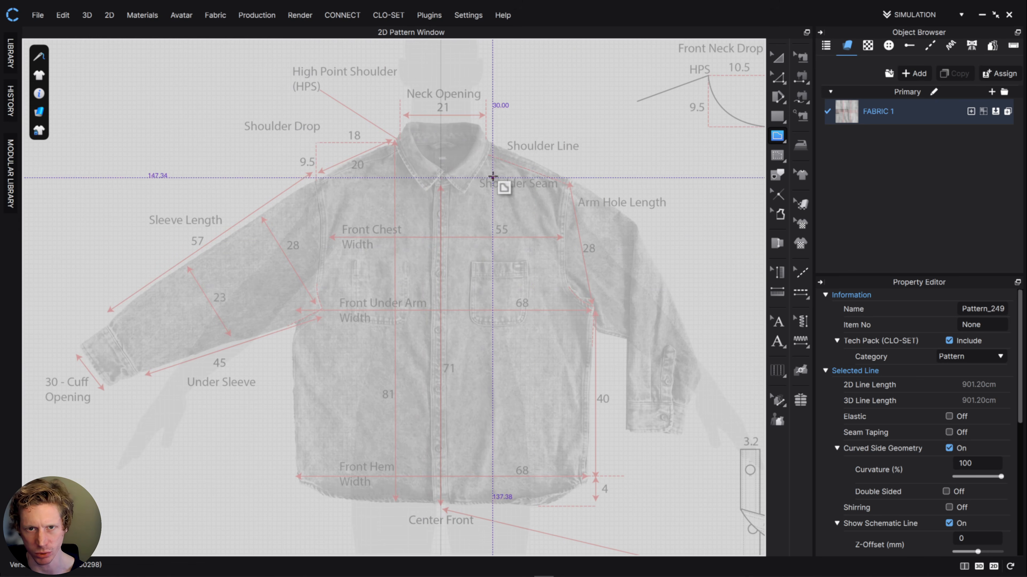
{"action": "scroll", "coordinate": [493, 166], "scroll_direction": "down", "scroll_amount": 3}
{"action": "scroll", "coordinate": [493, 167], "scroll_direction": "up", "scroll_amount": 4}
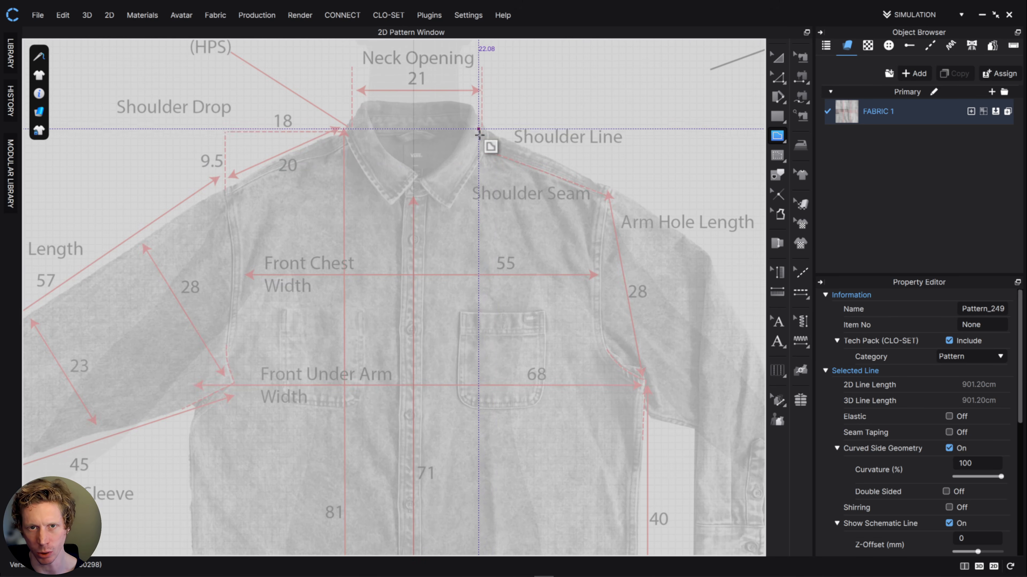
{"action": "scroll", "coordinate": [485, 137], "scroll_direction": "down", "scroll_amount": 2}
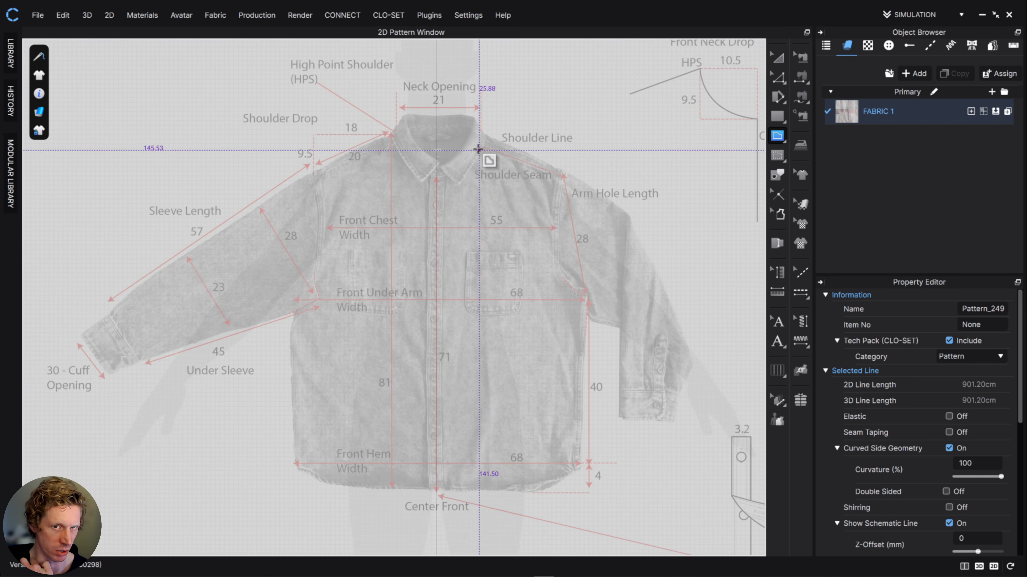
{"action": "scroll", "coordinate": [483, 137], "scroll_direction": "up", "scroll_amount": 3}
{"action": "scroll", "coordinate": [478, 135], "scroll_direction": "up", "scroll_amount": 2}
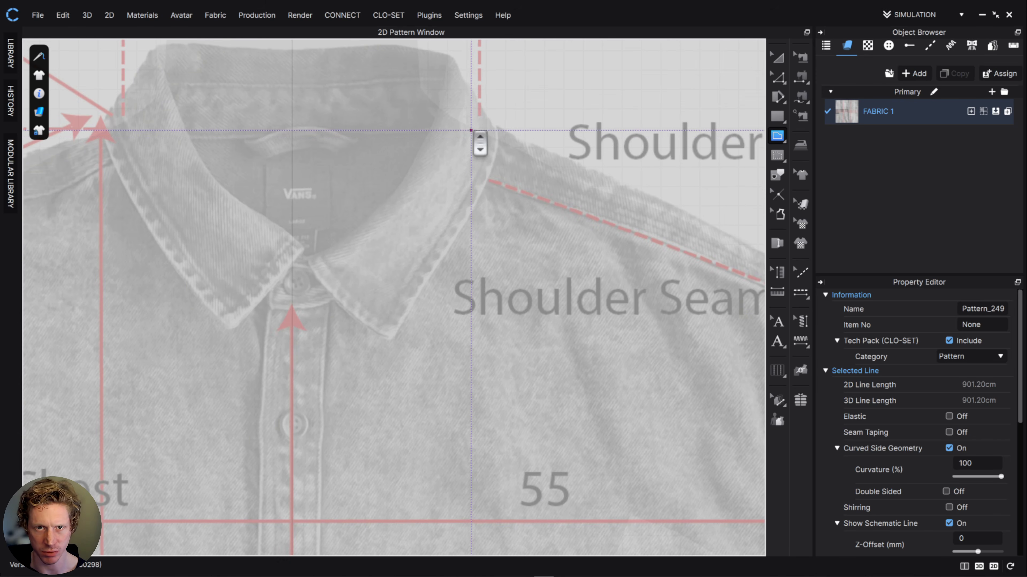
{"action": "scroll", "coordinate": [471, 136], "scroll_direction": "down", "scroll_amount": 2}
{"action": "left_click", "coordinate": [469, 135]}
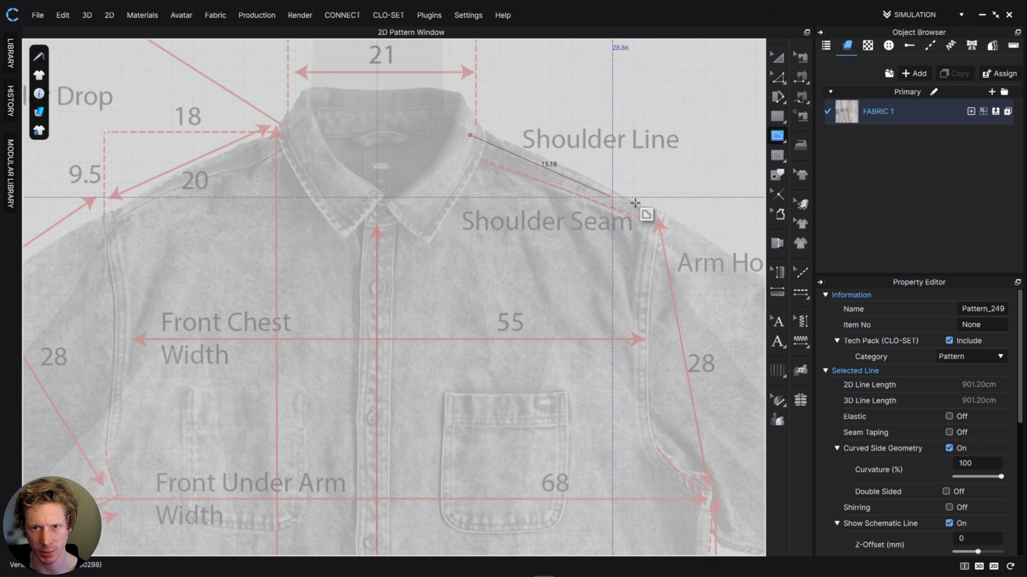
{"action": "left_click", "coordinate": [664, 210]}
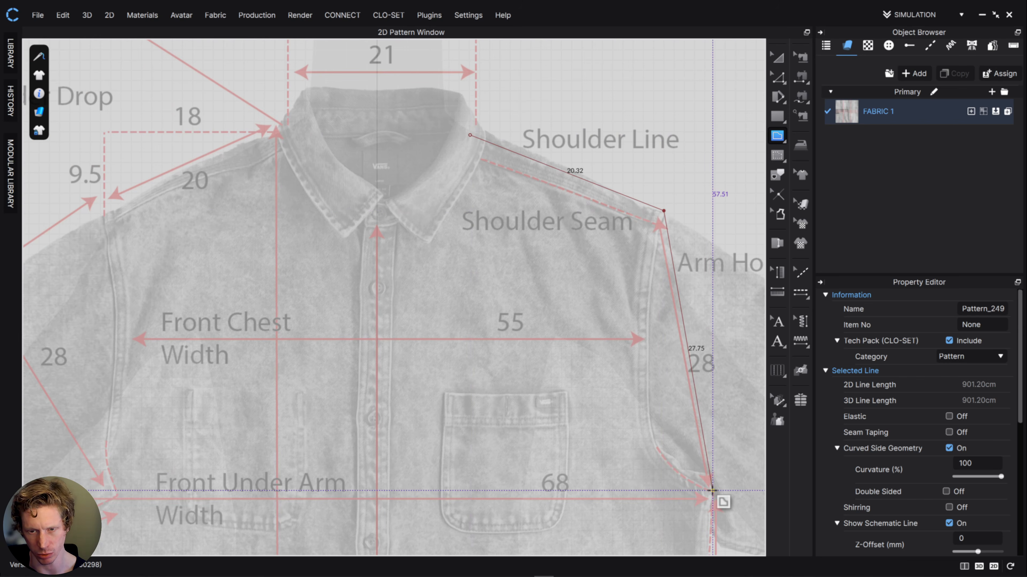
- Continue the outline with a straight armhole about 27.8 cm long to the underarm and a side seam about 36.9 cm long
{"action": "scroll", "coordinate": [713, 491], "scroll_direction": "up", "scroll_amount": 2}
{"action": "scroll", "coordinate": [718, 495], "scroll_direction": "down", "scroll_amount": 4}
{"action": "scroll", "coordinate": [712, 390], "scroll_direction": "up", "scroll_amount": 3}
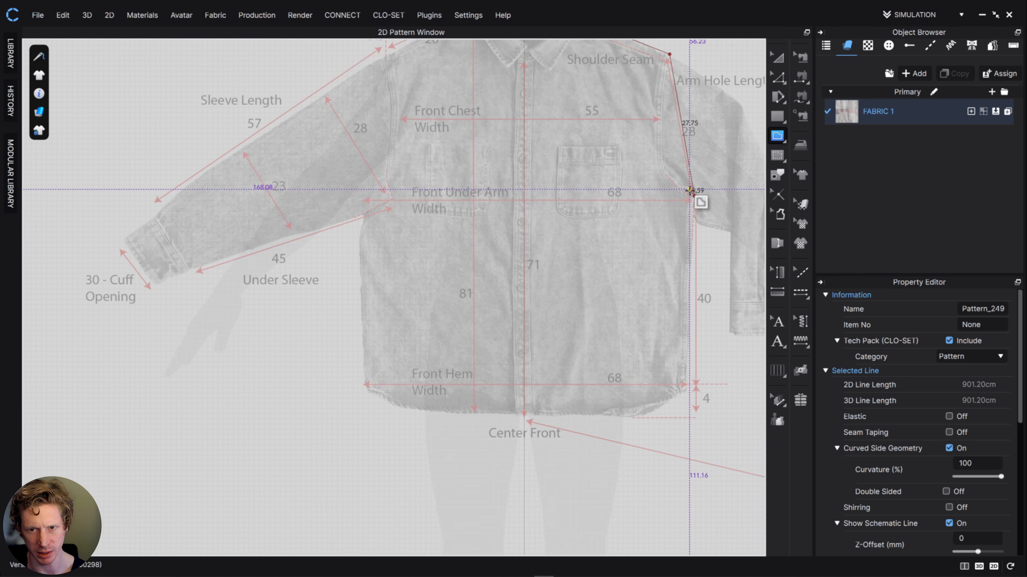
{"action": "left_click", "coordinate": [691, 194]}
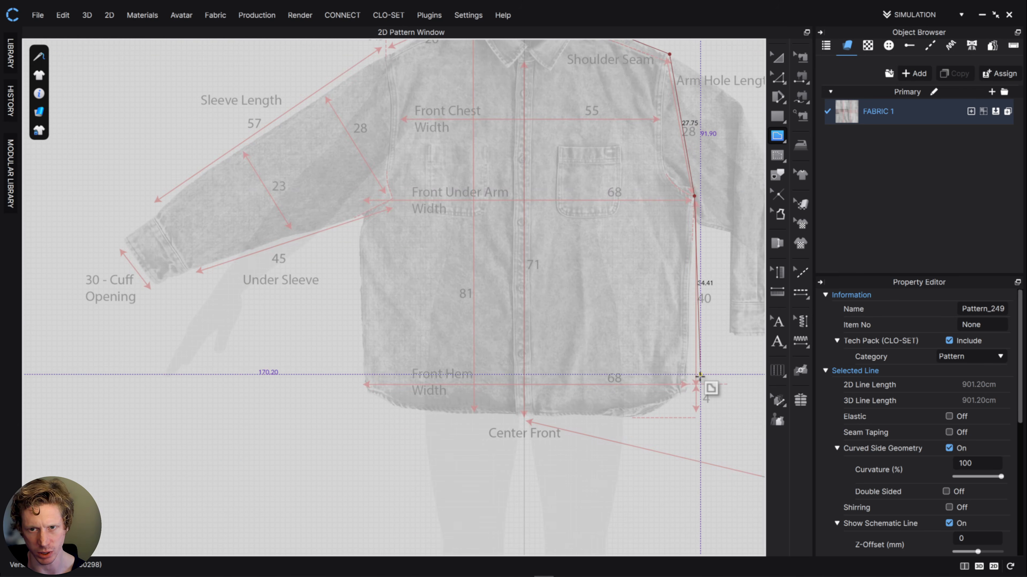
{"action": "left_click", "coordinate": [691, 389]}
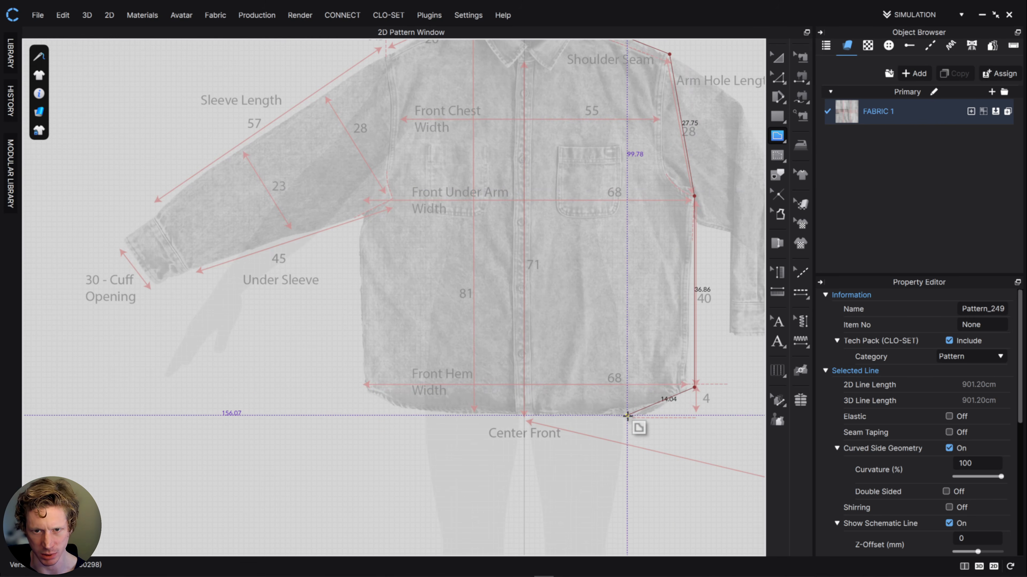
- Close the half-front outline along the angled hem corner, the hem to center front, the center front line and a straight neckline
{"action": "left_click", "coordinate": [627, 415]}
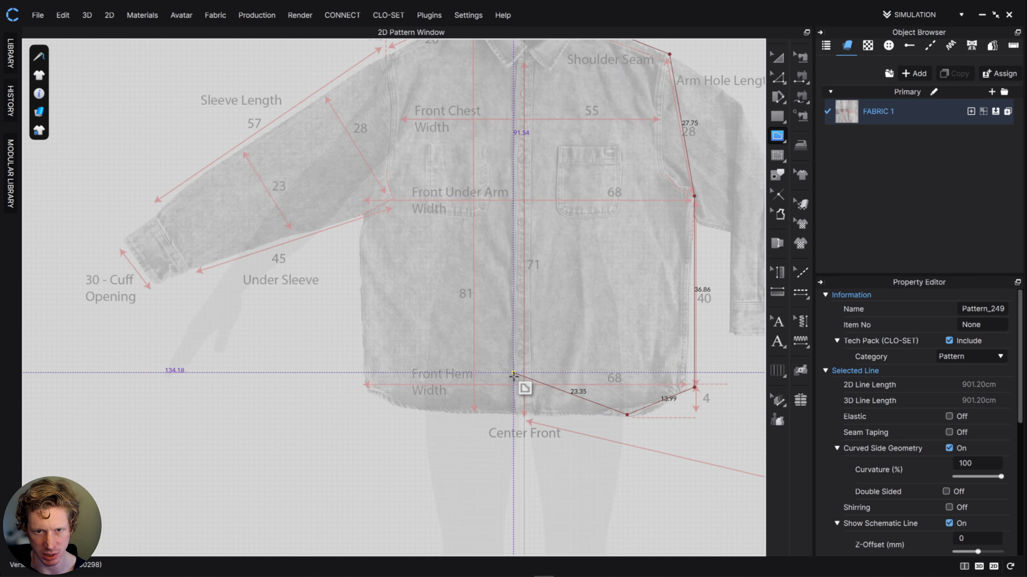
{"action": "left_click", "coordinate": [524, 414]}
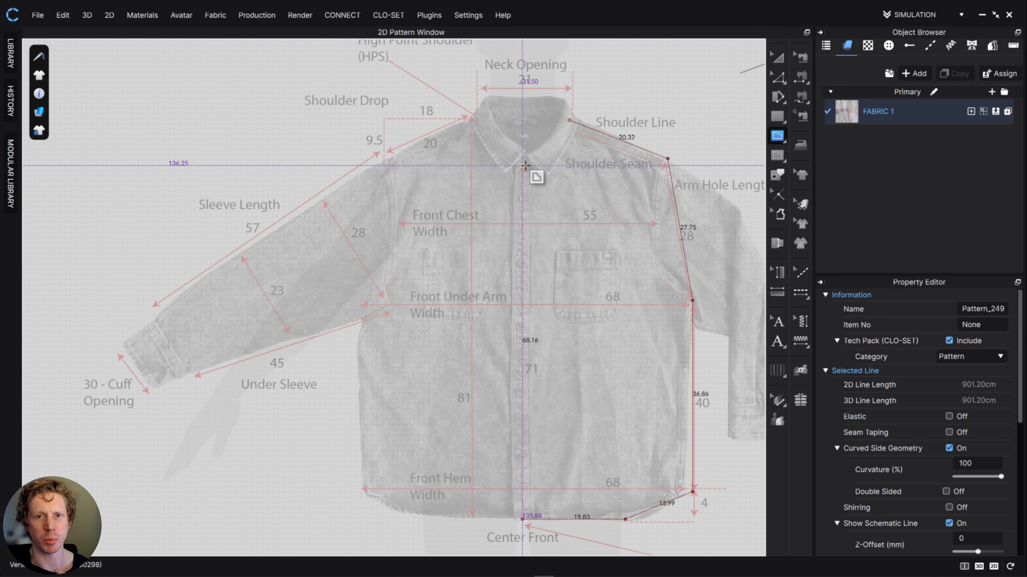
{"action": "left_click", "coordinate": [522, 165]}
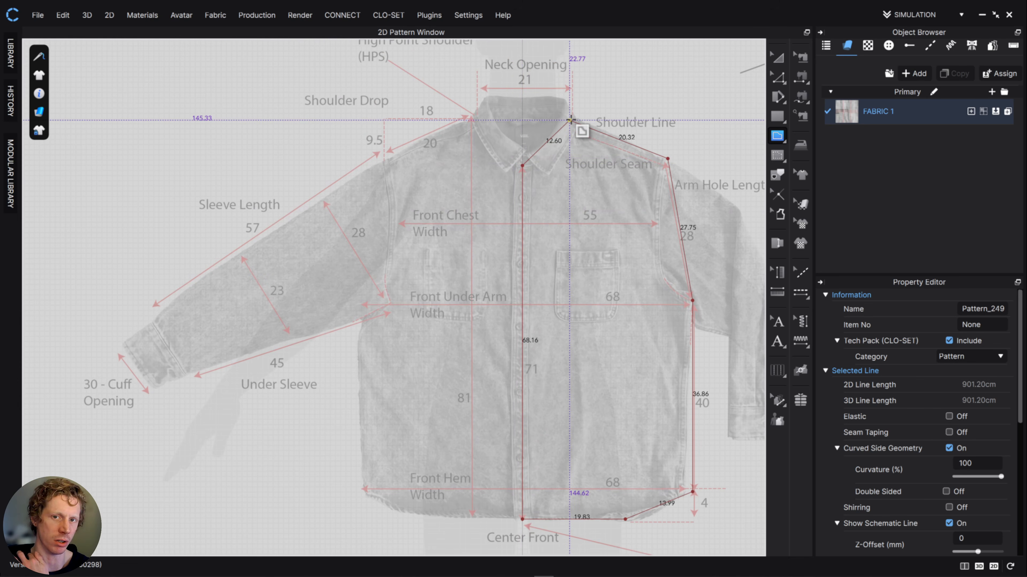
{"action": "left_click", "coordinate": [570, 120]}
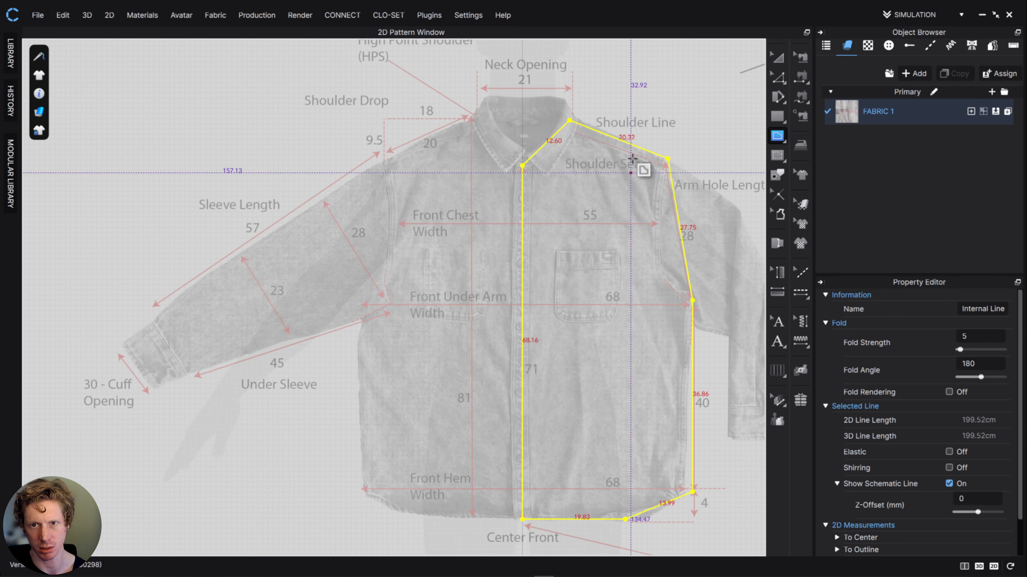
- Compare the traced half-front with the drawing's neck opening, shoulder, armhole and front neck drop measurements
{"action": "scroll", "coordinate": [642, 275], "scroll_direction": "up", "scroll_amount": 3}
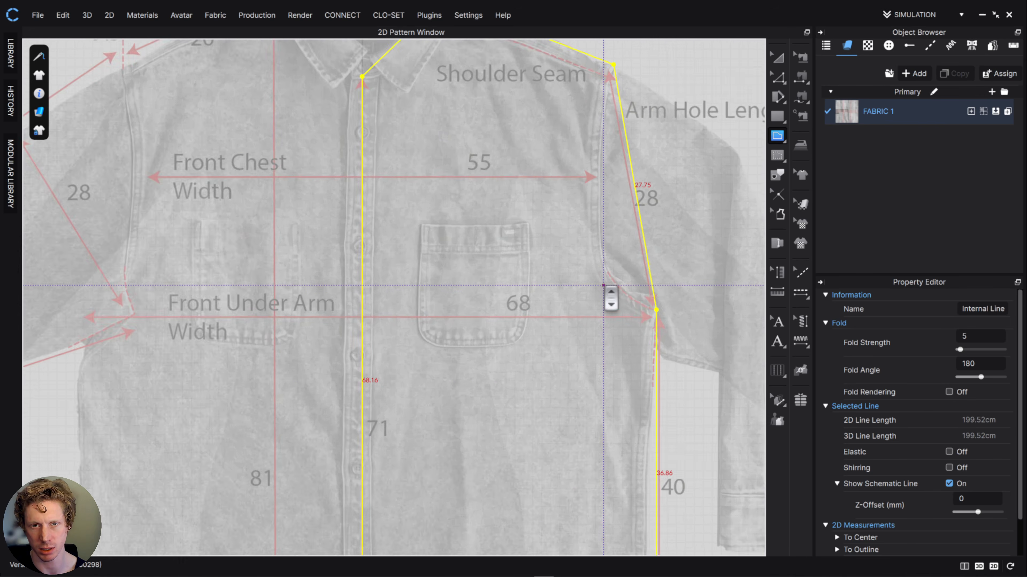
{"action": "scroll", "coordinate": [610, 298], "scroll_direction": "down", "scroll_amount": 5}
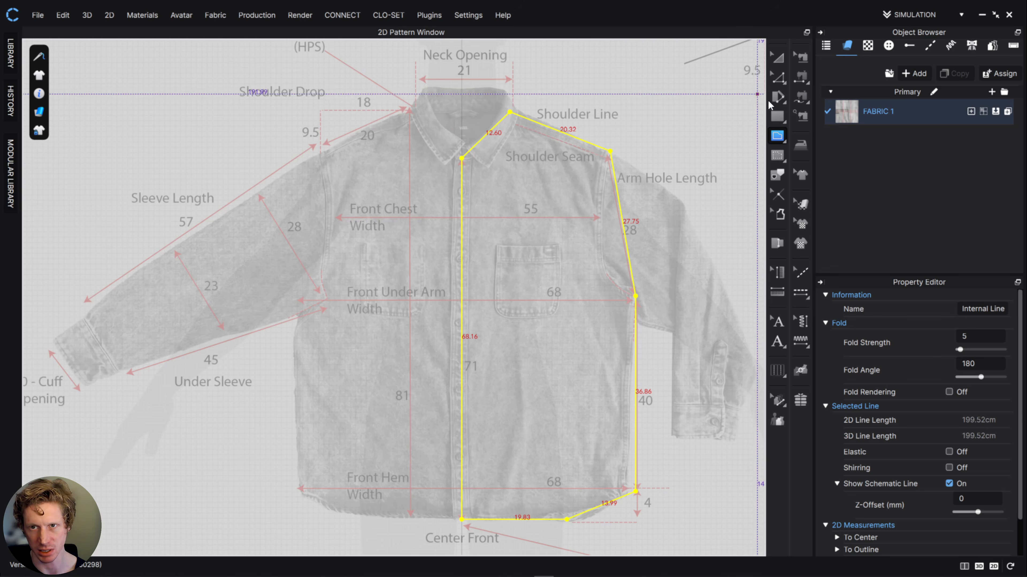
{"action": "left_click", "coordinate": [778, 77]}
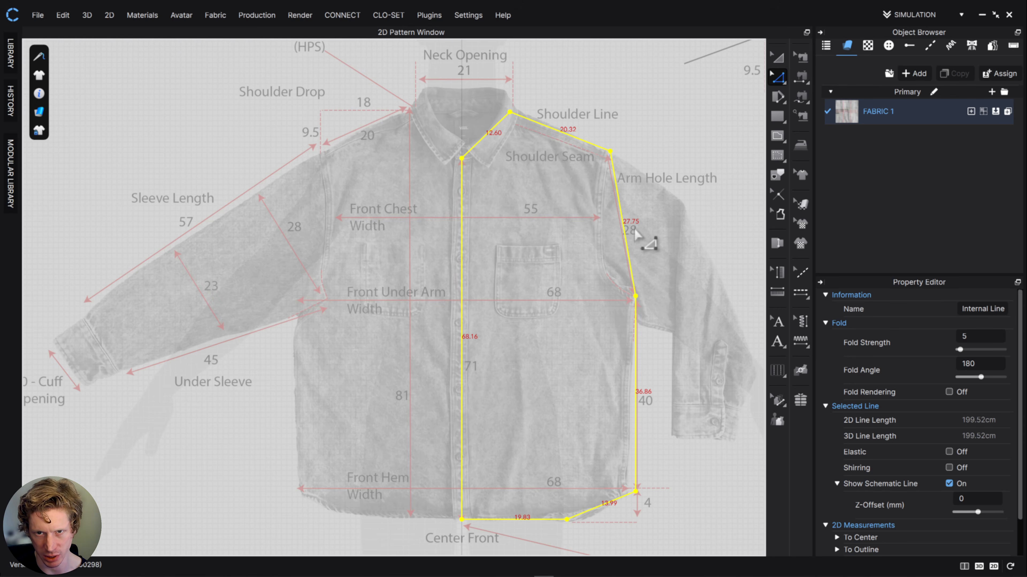
{"action": "scroll", "coordinate": [501, 206], "scroll_direction": "down", "scroll_amount": 2}
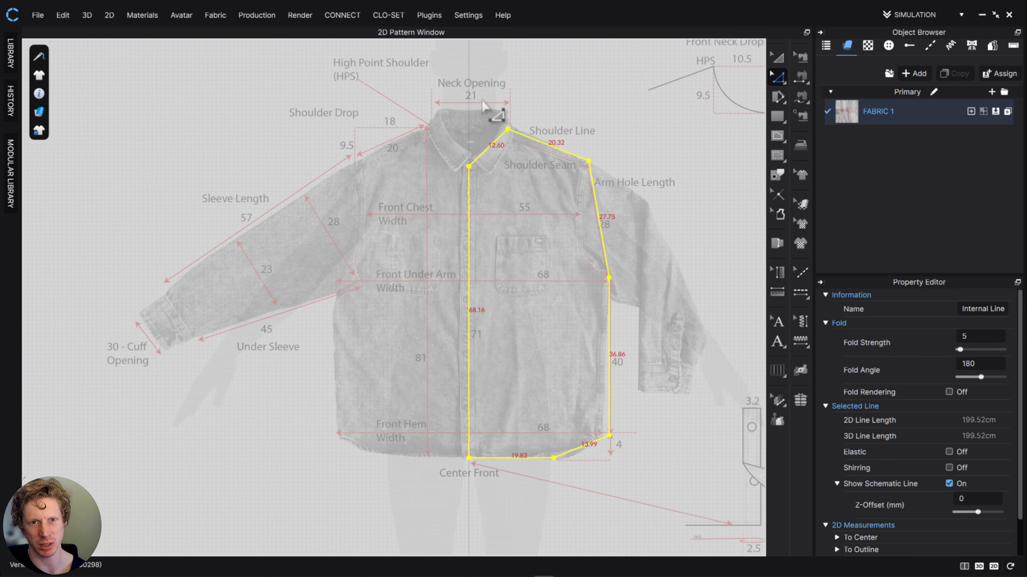
{"action": "scroll", "coordinate": [496, 237], "scroll_direction": "down", "scroll_amount": 2}
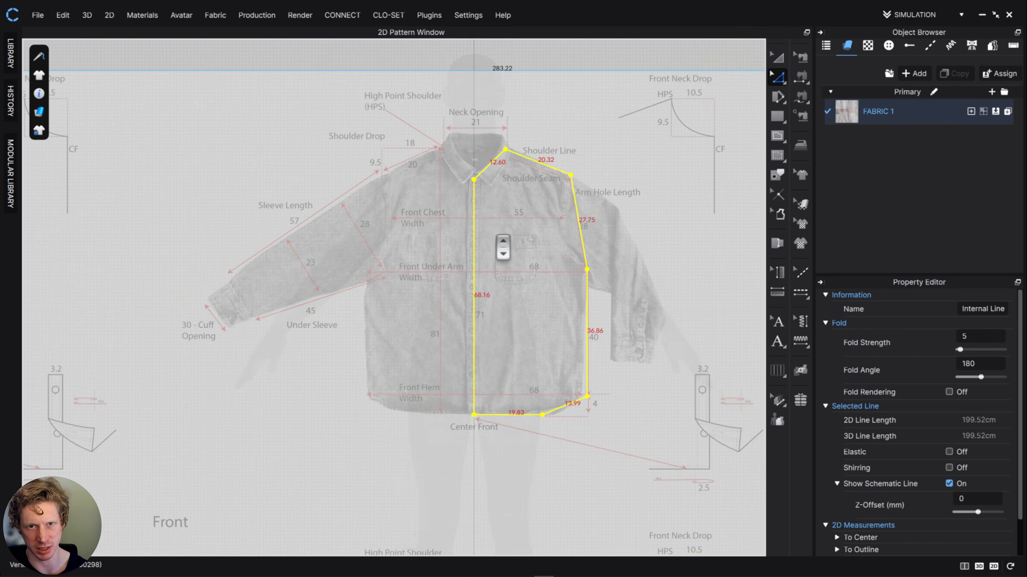
{"action": "scroll", "coordinate": [495, 231], "scroll_direction": "up", "scroll_amount": 5}
{"action": "middle_click_drag", "start_coordinate": [494, 198], "coordinate": [517, 458]}
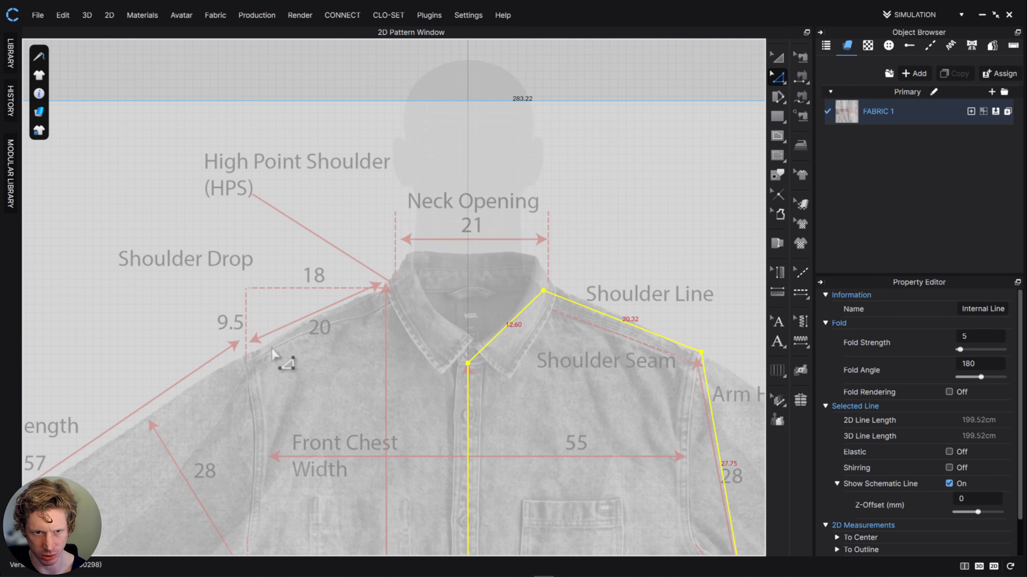
{"action": "middle_click_drag", "start_coordinate": [557, 424], "coordinate": [532, 264]}
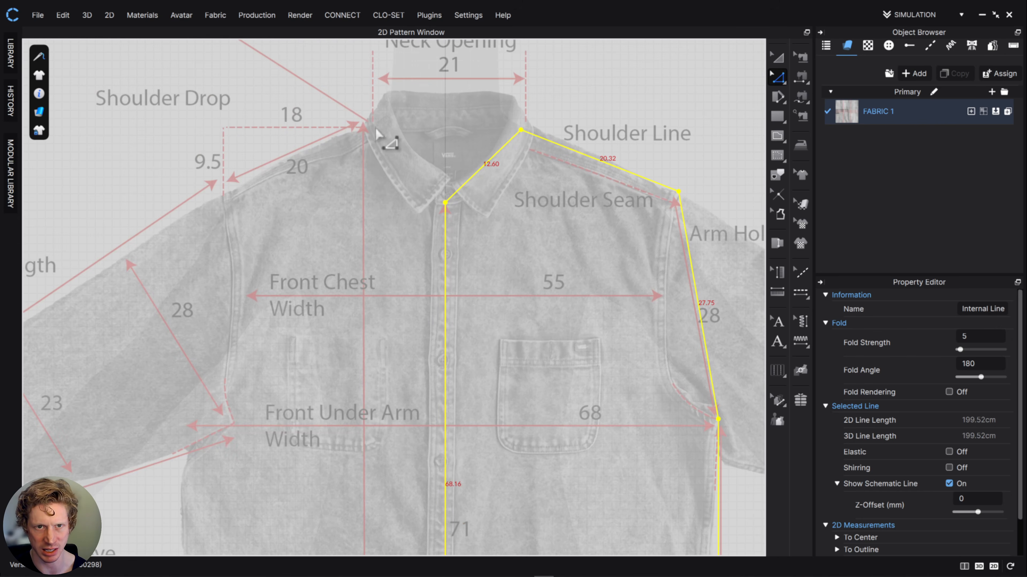
{"action": "scroll", "coordinate": [509, 319], "scroll_direction": "down", "scroll_amount": 4}
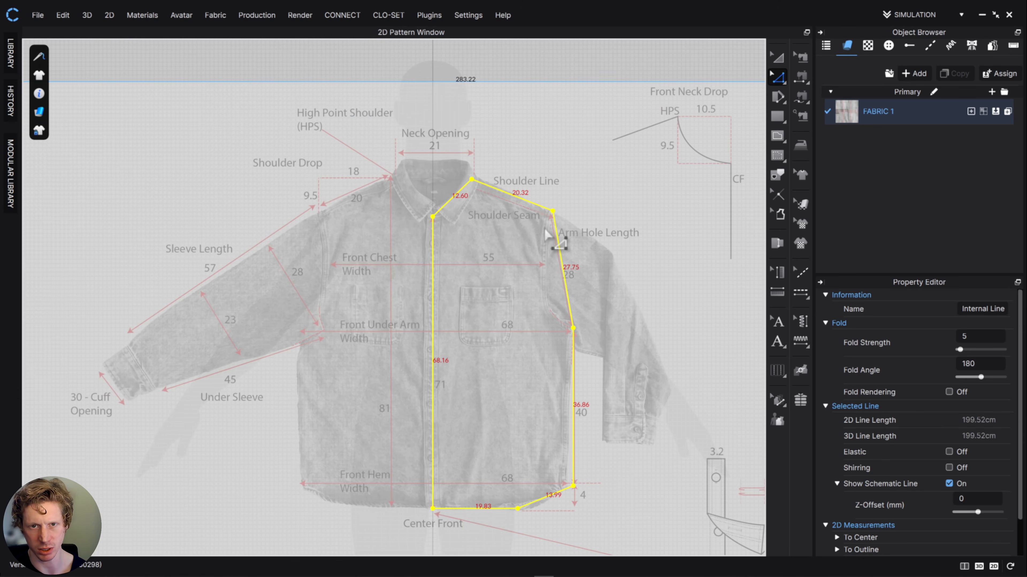
{"action": "scroll", "coordinate": [546, 231], "scroll_direction": "up", "scroll_amount": 4}
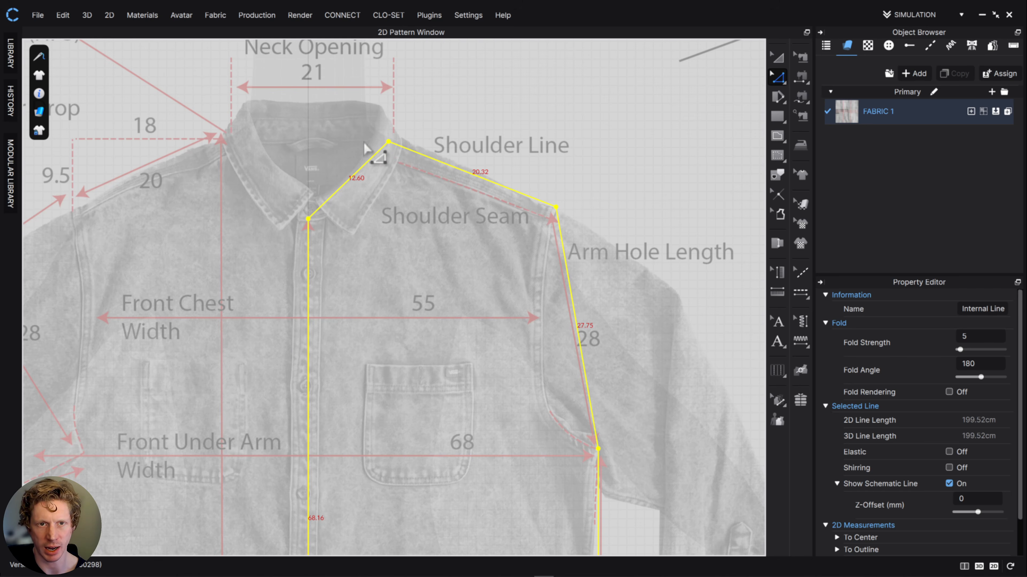
{"action": "middle_click_drag", "start_coordinate": [336, 143], "coordinate": [338, 168]}
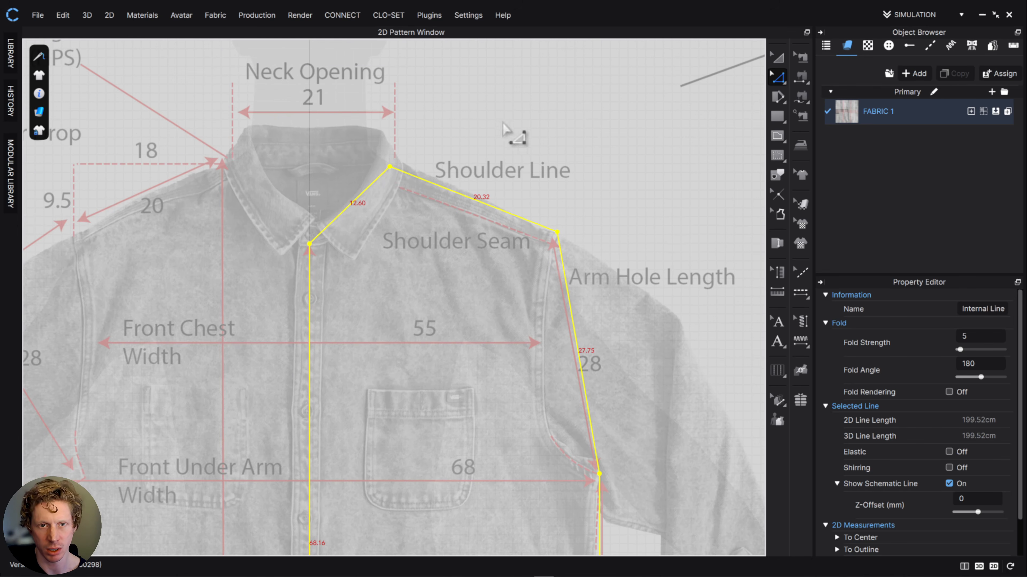
{"action": "middle_click_drag", "start_coordinate": [515, 137], "coordinate": [331, 266]}
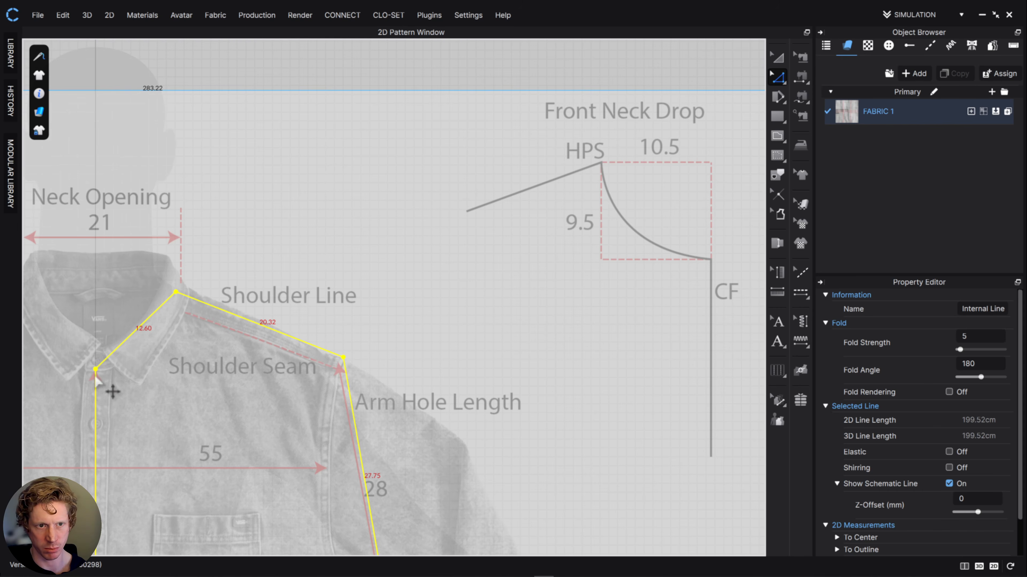
- Draw a horizontal internal line about 9.1 cm long from the high point shoulder to the center front line
{"action": "right_click_drag", "start_coordinate": [130, 374], "coordinate": [190, 381]}
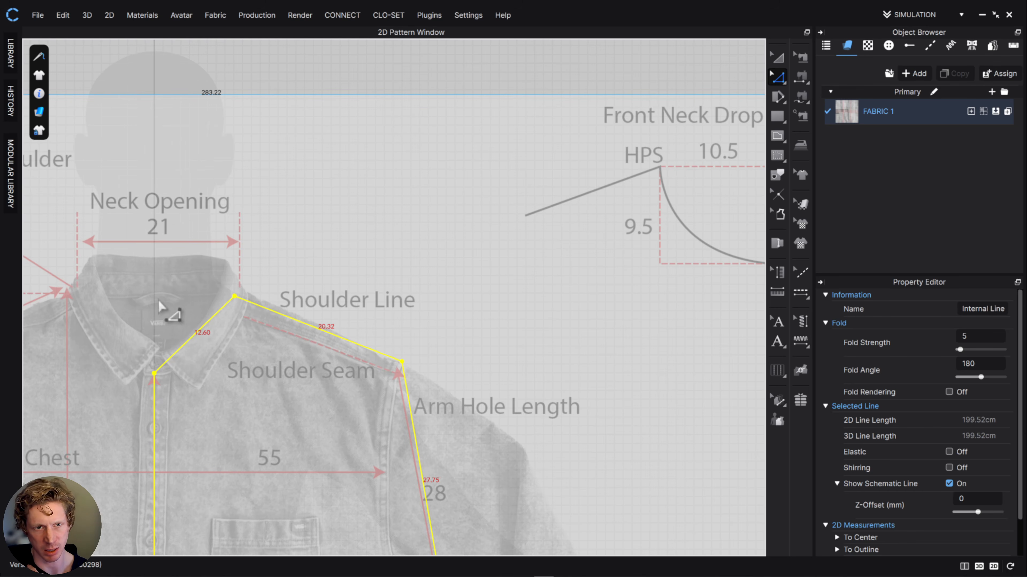
{"action": "left_click", "coordinate": [777, 136]}
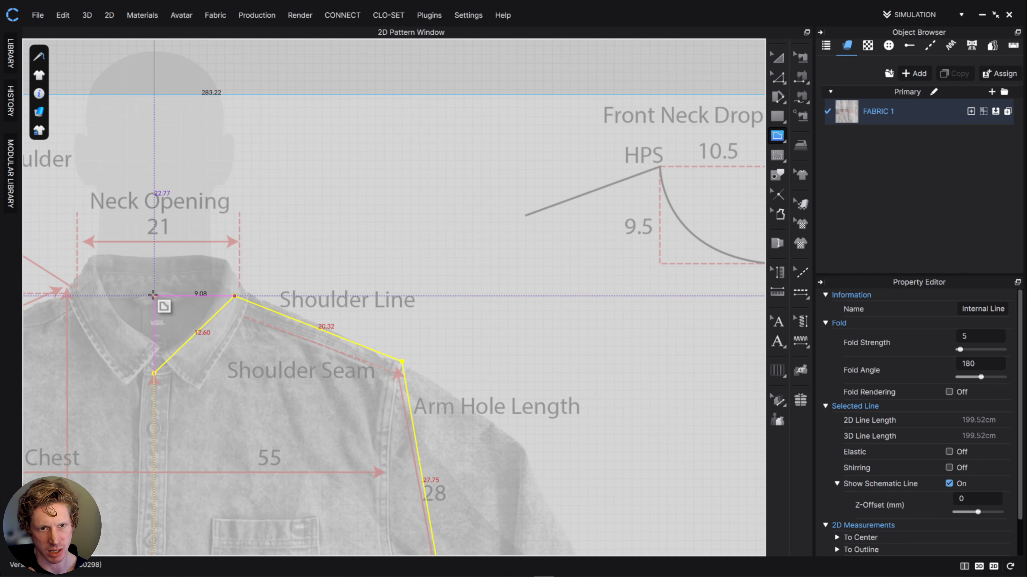
{"action": "double_click", "coordinate": [154, 296]}
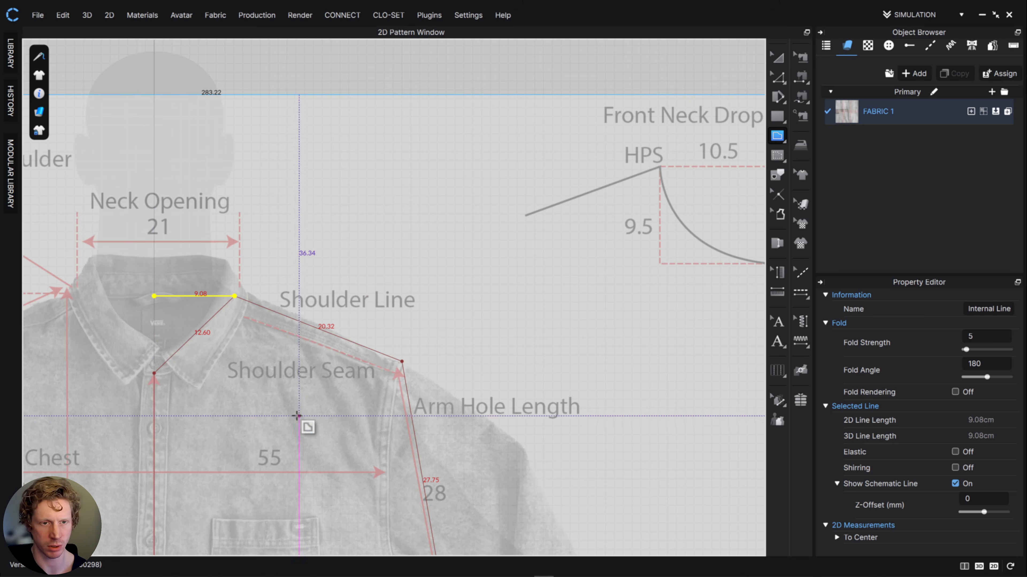
- Draw a horizontal internal line about 32.8 cm long from the underarm point to the center front line
{"action": "scroll", "coordinate": [298, 419], "scroll_direction": "up", "scroll_amount": 3}
{"action": "scroll", "coordinate": [294, 408], "scroll_direction": "down", "scroll_amount": 4}
{"action": "mouse_move", "coordinate": [292, 394]}
{"action": "middle_mouse_down"}
{"action": "mouse_move", "coordinate": [294, 301]}
{"action": "mouse_move", "coordinate": [319, 273]}
{"action": "mouse_move", "coordinate": [313, 217]}
{"action": "middle_mouse_up"}
{"action": "middle_click_drag", "start_coordinate": [316, 307], "coordinate": [312, 246]}
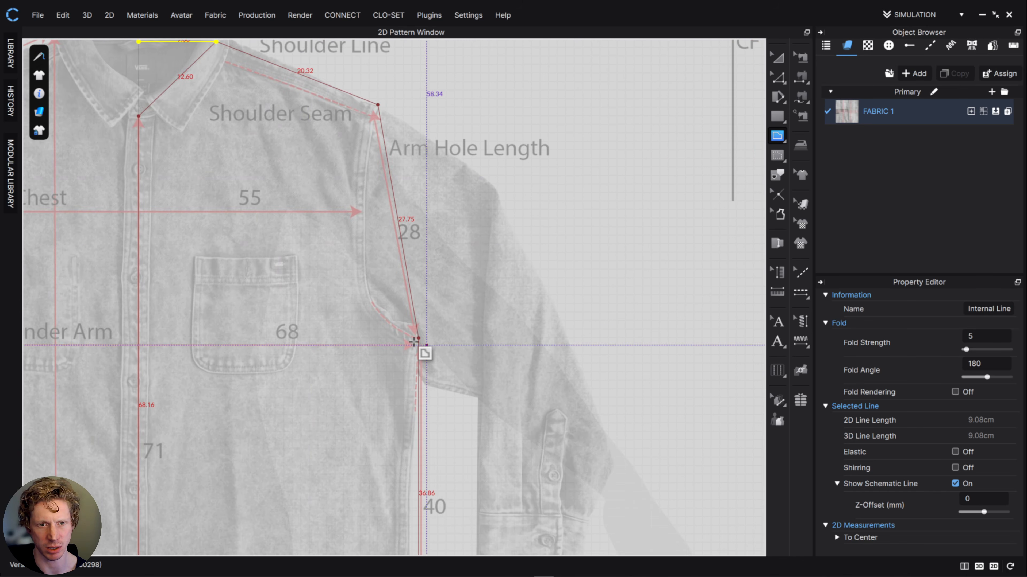
{"action": "middle_click_drag", "start_coordinate": [413, 342], "coordinate": [579, 358]}
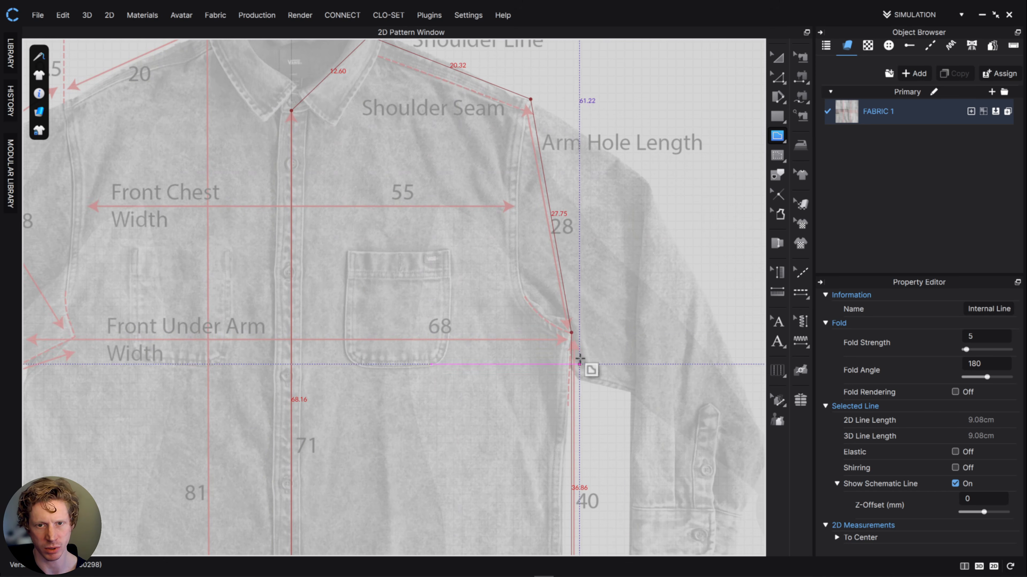
{"action": "left_click", "coordinate": [571, 332]}
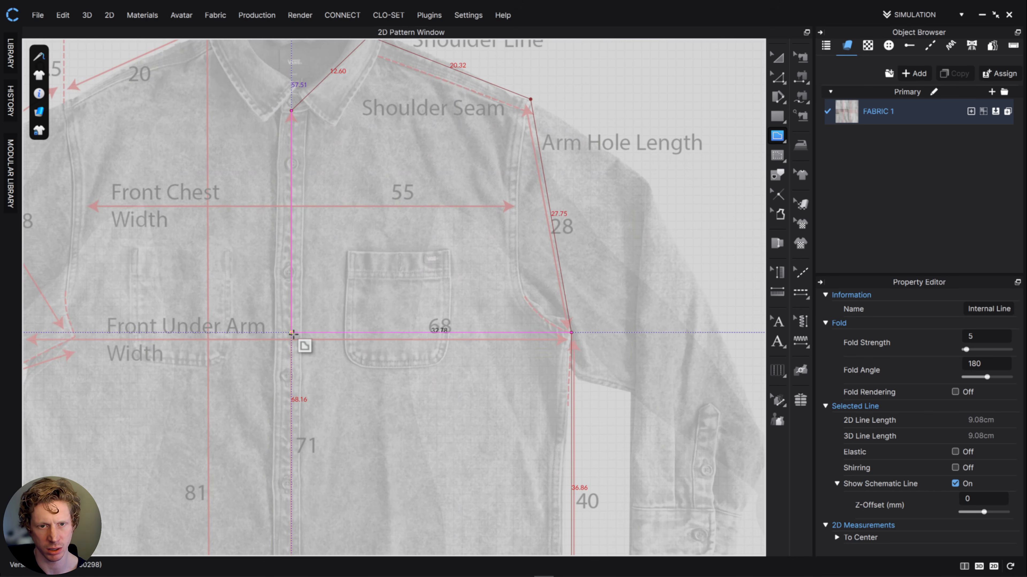
{"action": "double_click", "coordinate": [292, 334]}
- Draw a horizontal internal line about 26.1 cm long at front chest height from the center front to the drawing's armhole seam
{"action": "middle_click_drag", "start_coordinate": [452, 379], "coordinate": [429, 269]}
{"action": "middle_click_drag", "start_coordinate": [513, 427], "coordinate": [462, 296]}
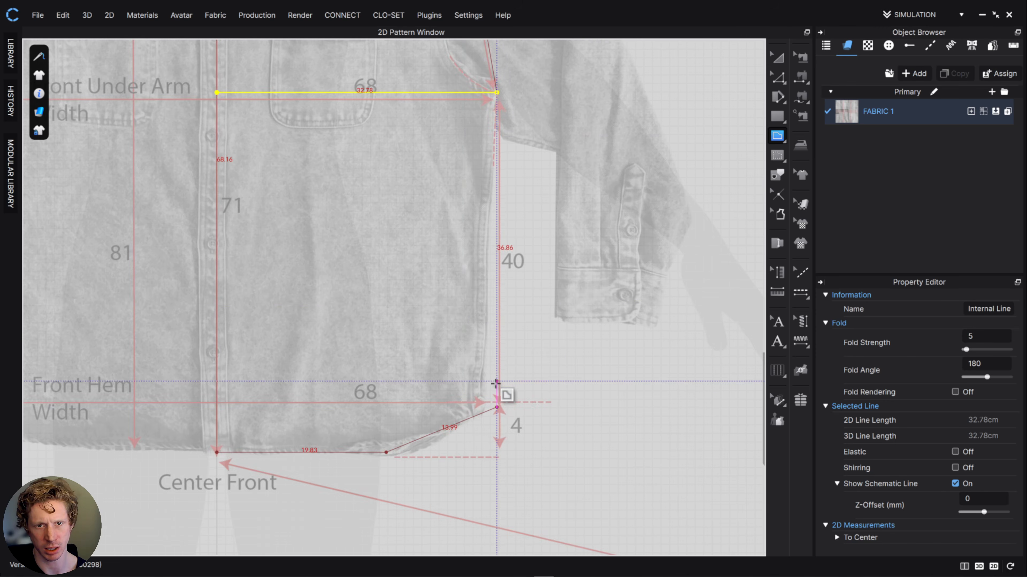
{"action": "middle_click_drag", "start_coordinate": [496, 382], "coordinate": [523, 501]}
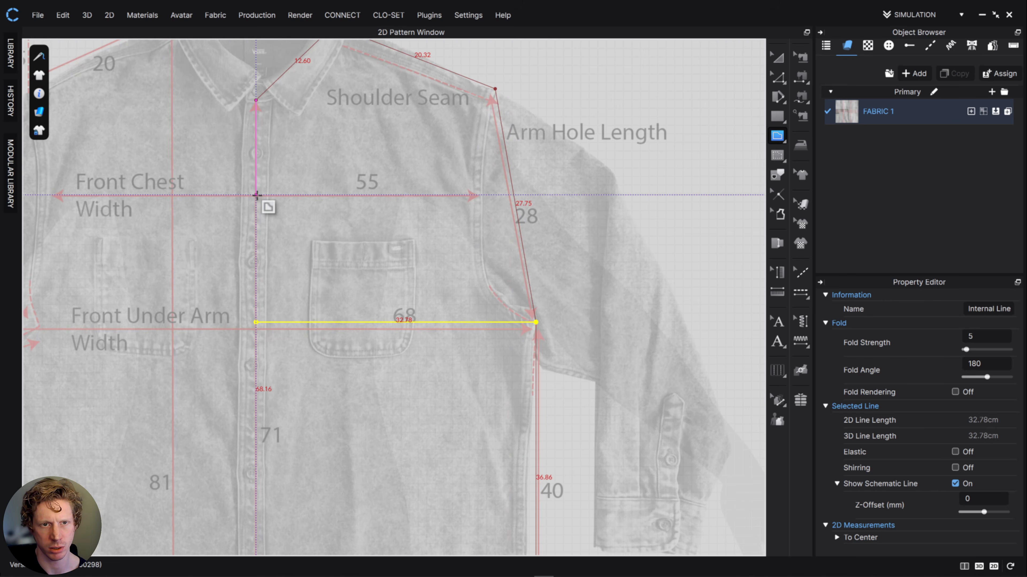
{"action": "left_click", "coordinate": [256, 196]}
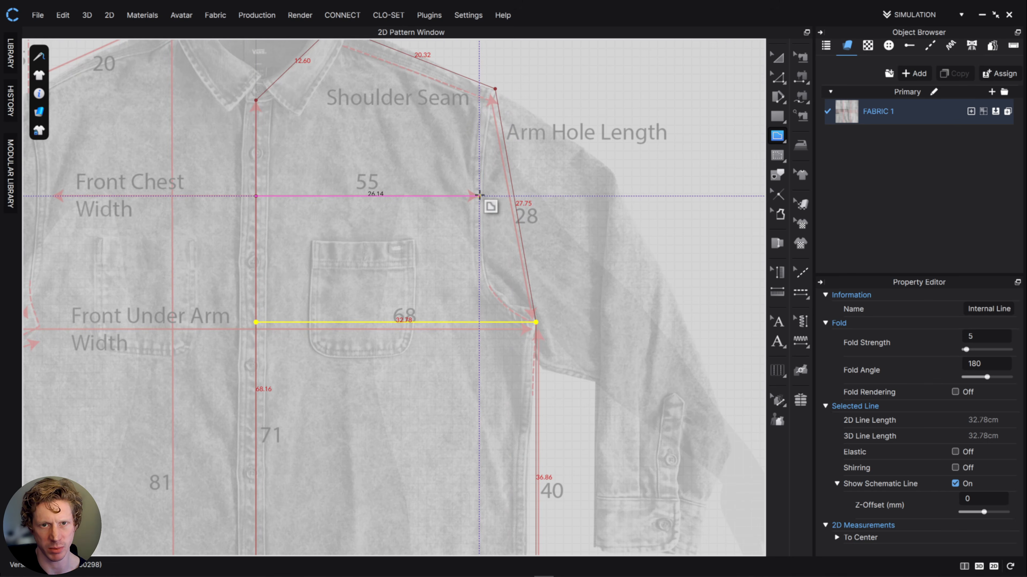
{"action": "double_click", "coordinate": [479, 195]}
- Curve the straight armhole inward through the chest line's end, giving it a length of about 30.5 cm
{"action": "middle_click_drag", "start_coordinate": [551, 260], "coordinate": [621, 284]}
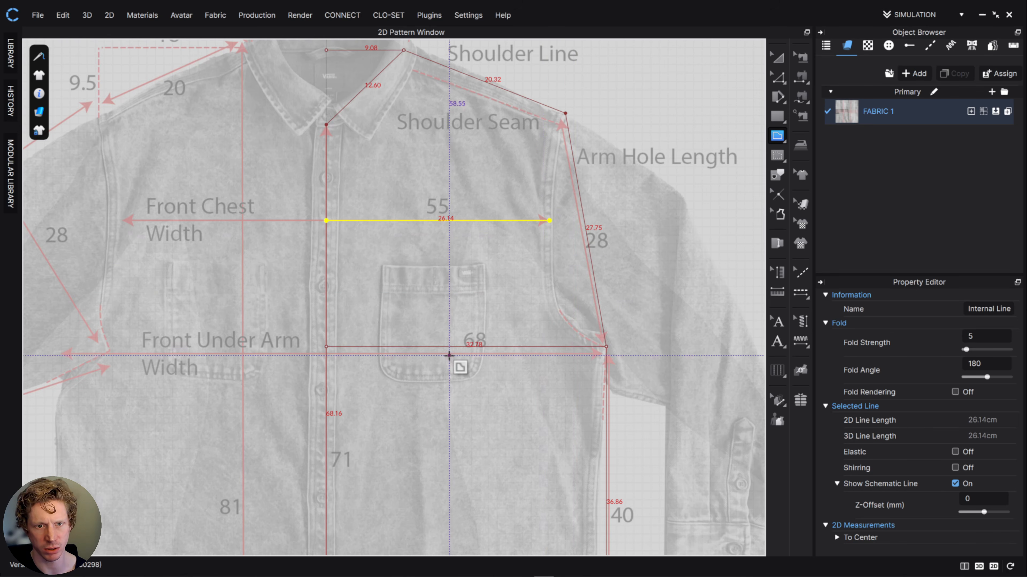
{"action": "middle_click_drag", "start_coordinate": [450, 263], "coordinate": [445, 309]}
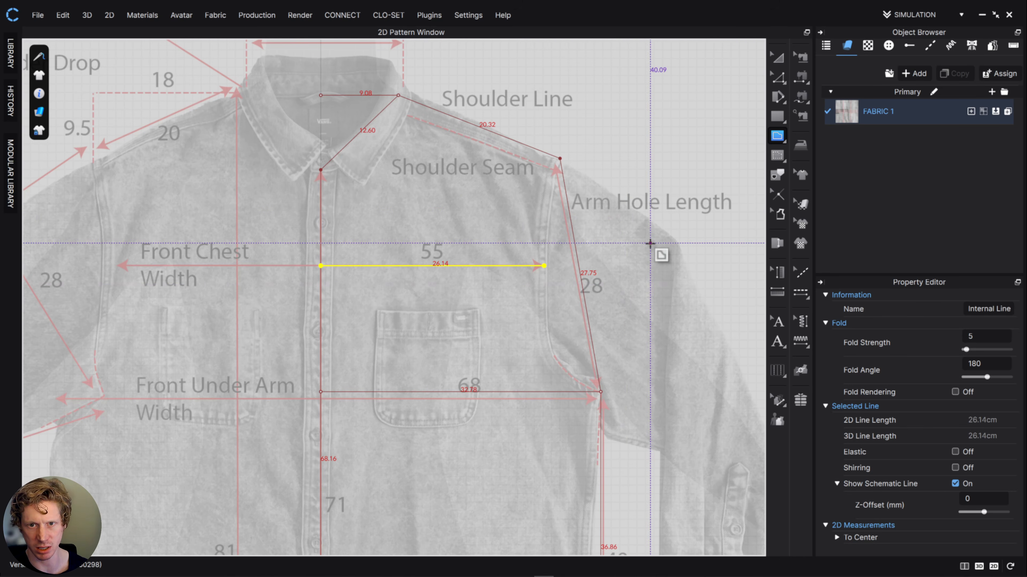
{"action": "key", "text": "c"}
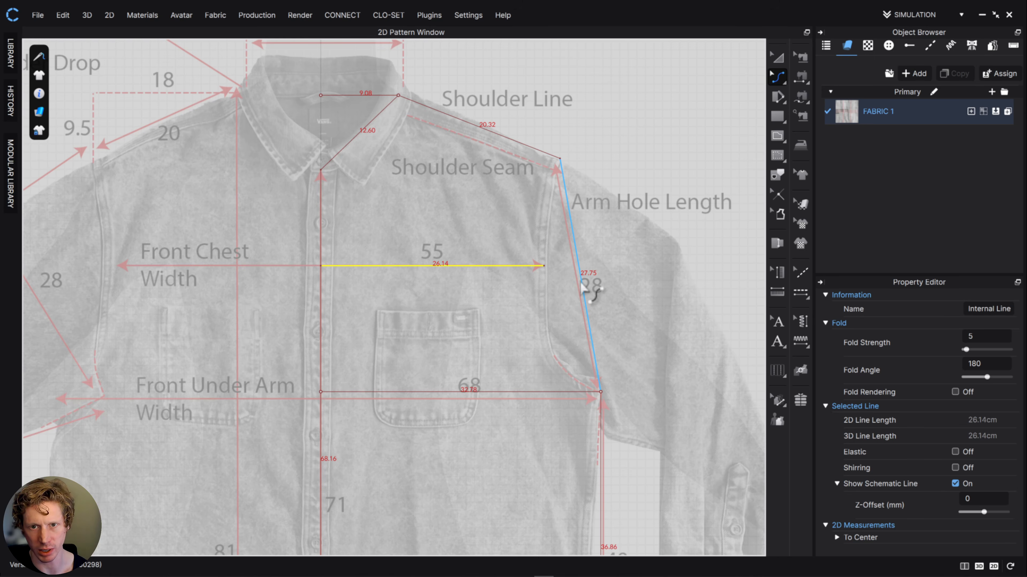
{"action": "left_click_drag", "start_coordinate": [581, 284], "coordinate": [551, 330]}
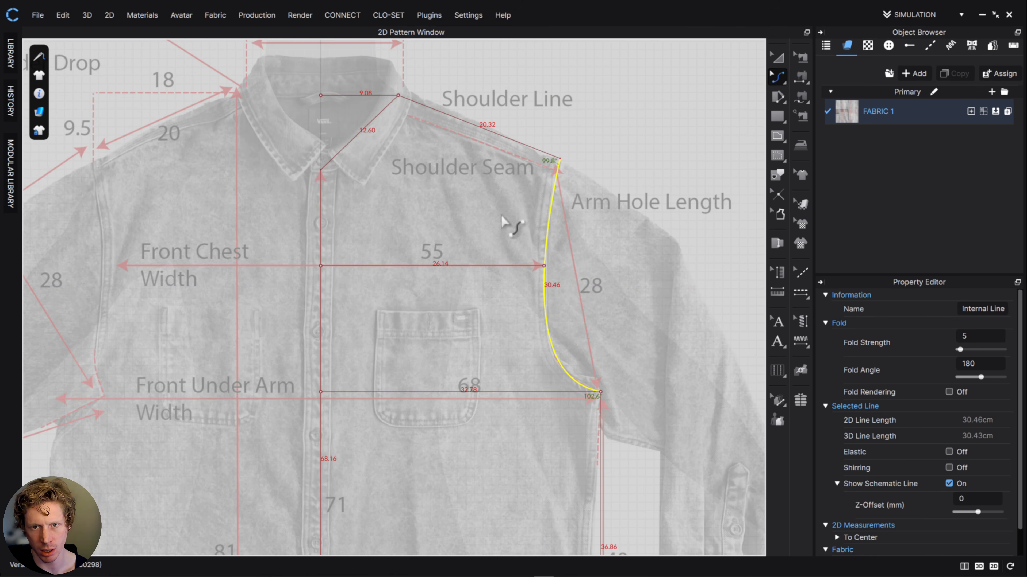
{"action": "scroll", "coordinate": [522, 284], "scroll_direction": "down", "scroll_amount": 3}
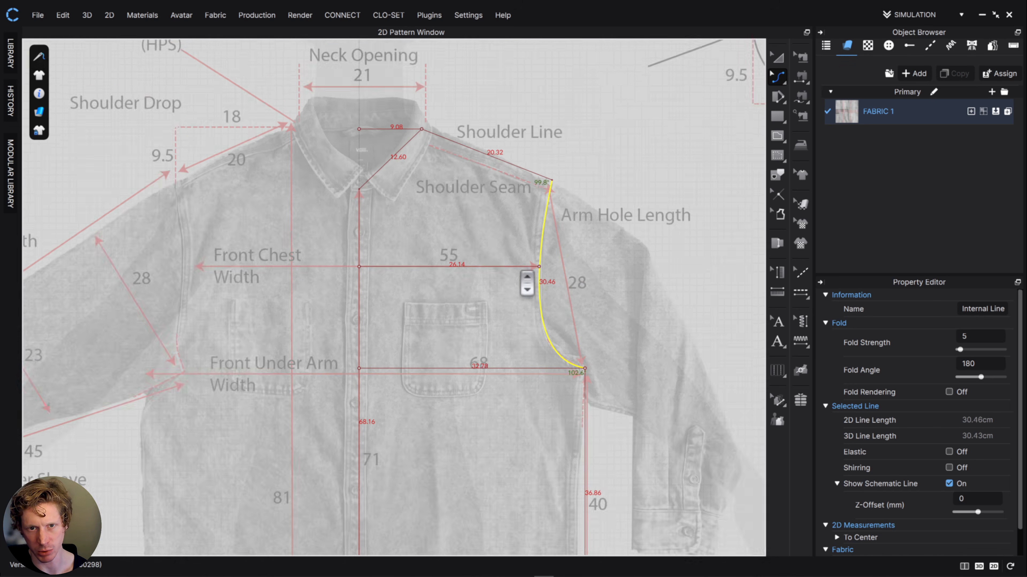
- Flatten the armhole curve outward to a length of about 29.5 cm
{"action": "scroll", "coordinate": [522, 284], "scroll_direction": "up", "scroll_amount": 5}
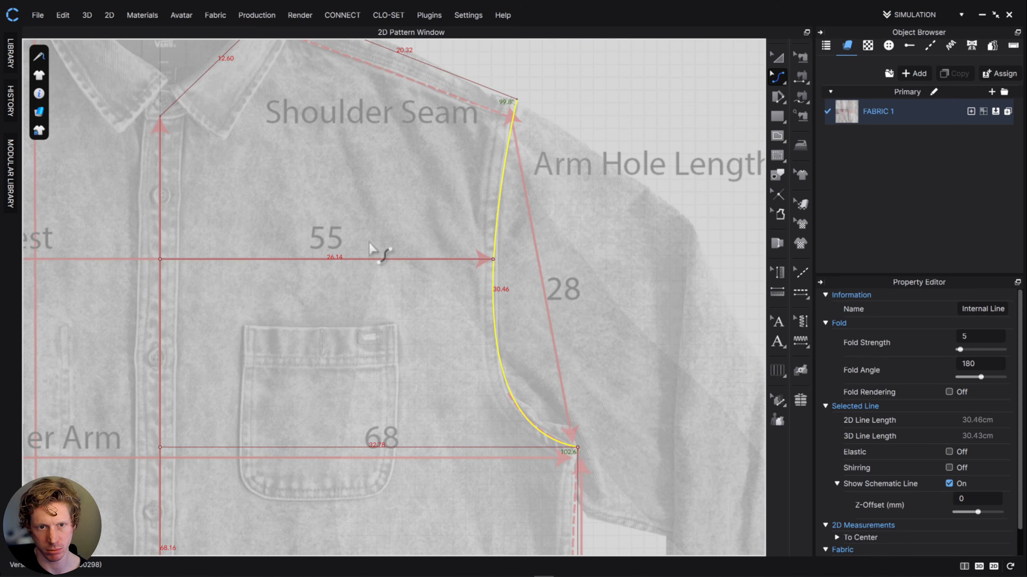
{"action": "middle_click_drag", "start_coordinate": [375, 246], "coordinate": [448, 265]}
{"action": "scroll", "coordinate": [399, 291], "scroll_direction": "up", "scroll_amount": 1}
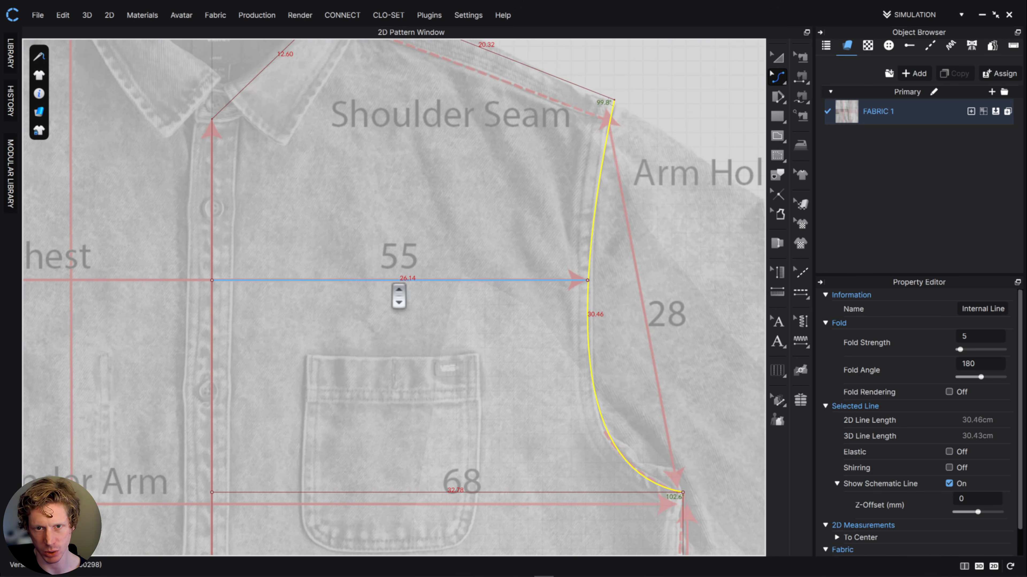
{"action": "left_click_drag", "start_coordinate": [591, 303], "coordinate": [614, 308]}
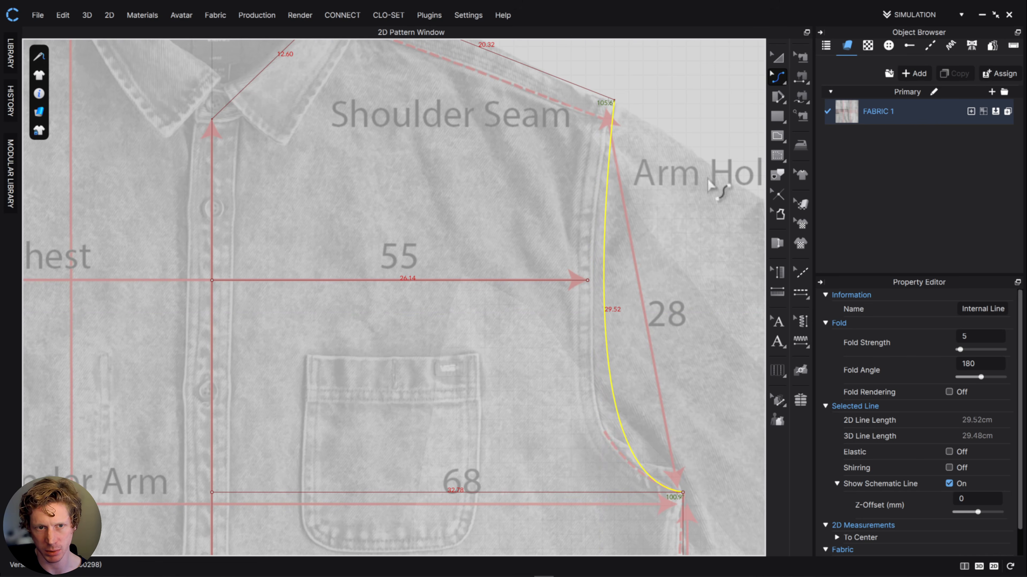
- Extend the chest line's outer endpoint to the armhole curve, making the line about 27.3 cm long
{"action": "left_click", "coordinate": [778, 77]}
{"action": "left_click", "coordinate": [820, 79]}
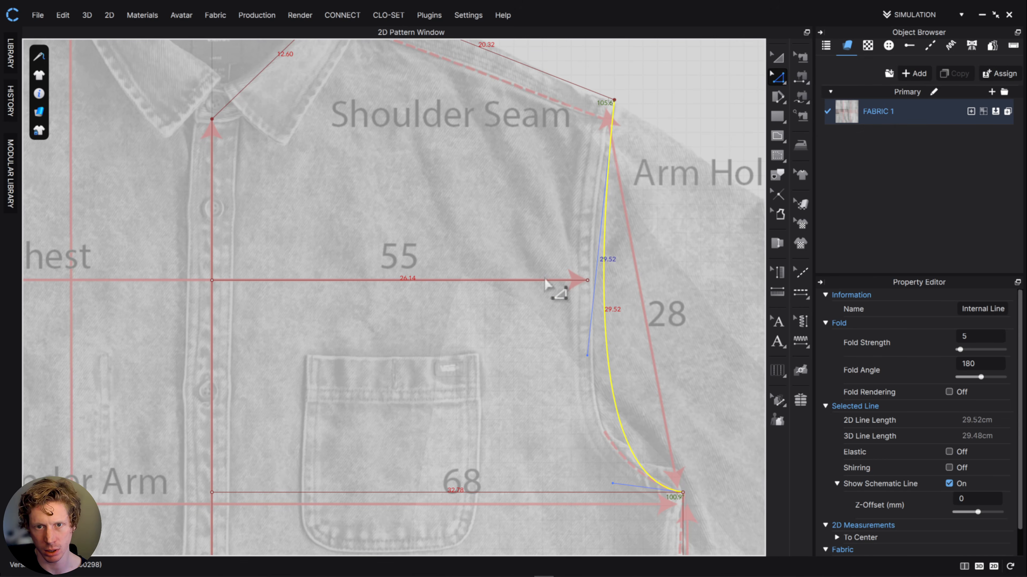
{"action": "left_click", "coordinate": [587, 280]}
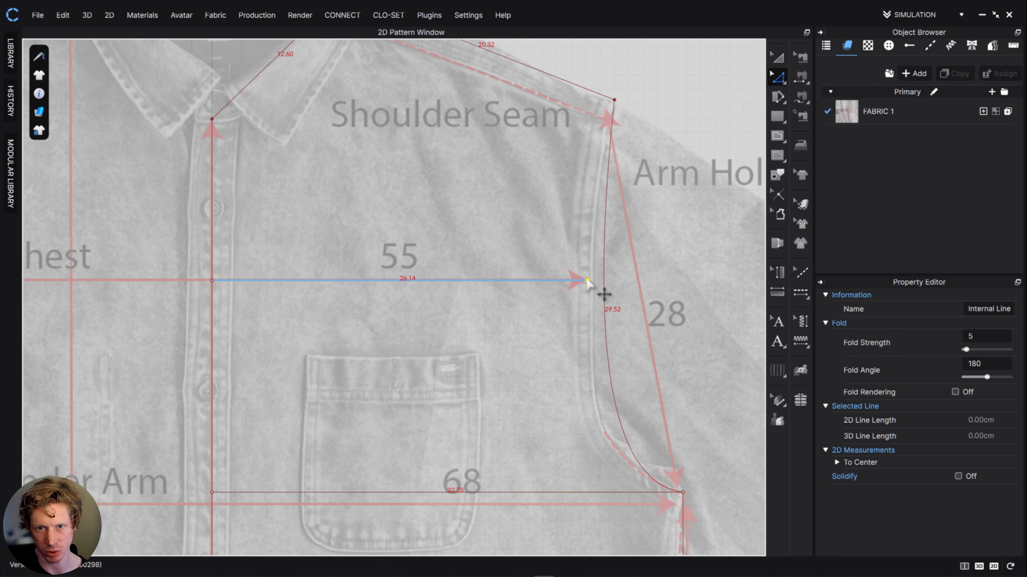
{"action": "left_click_drag", "start_coordinate": [588, 280], "coordinate": [604, 283]}
{"action": "left_click", "coordinate": [425, 281]}
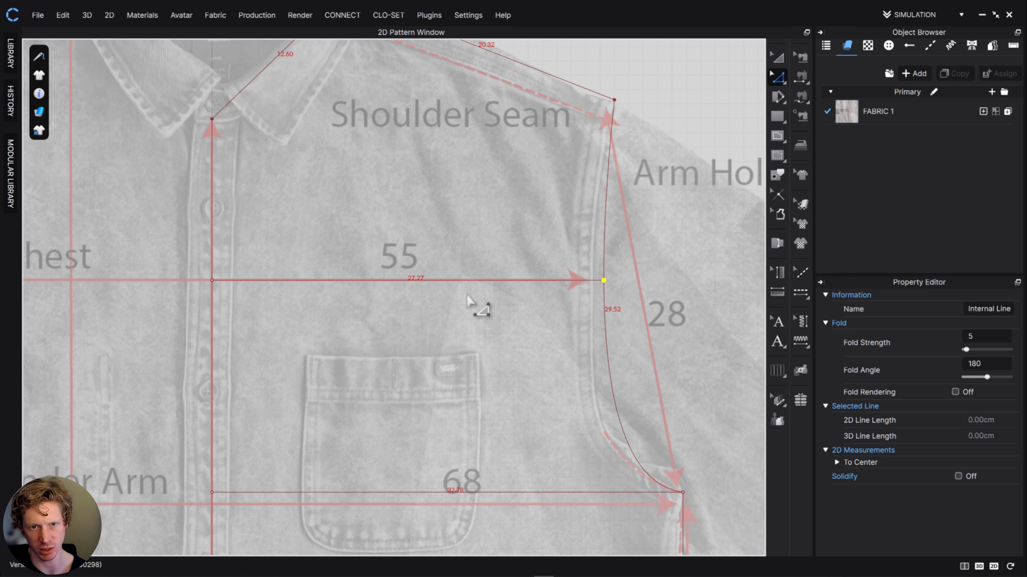
- Compare the chest and underarm line lengths with half of the drawing's front chest and front underarm widths
{"action": "scroll", "coordinate": [467, 295], "scroll_direction": "up", "scroll_amount": 3}
{"action": "scroll", "coordinate": [467, 295], "scroll_direction": "down", "scroll_amount": 4}
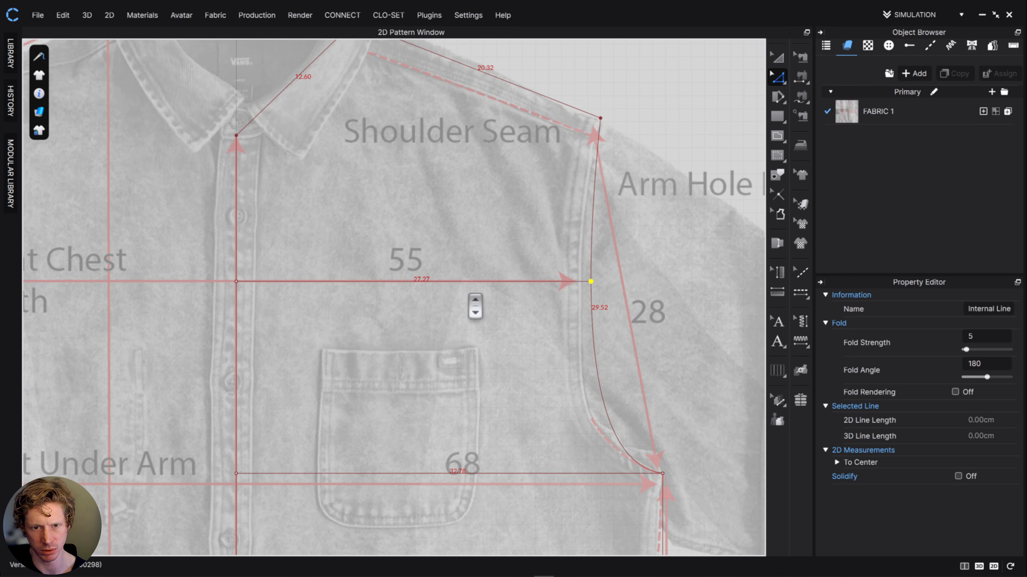
{"action": "middle_click_drag", "start_coordinate": [490, 373], "coordinate": [457, 163]}
{"action": "scroll", "coordinate": [454, 314], "scroll_direction": "down", "scroll_amount": 2}
{"action": "scroll", "coordinate": [454, 309], "scroll_direction": "up", "scroll_amount": 3}
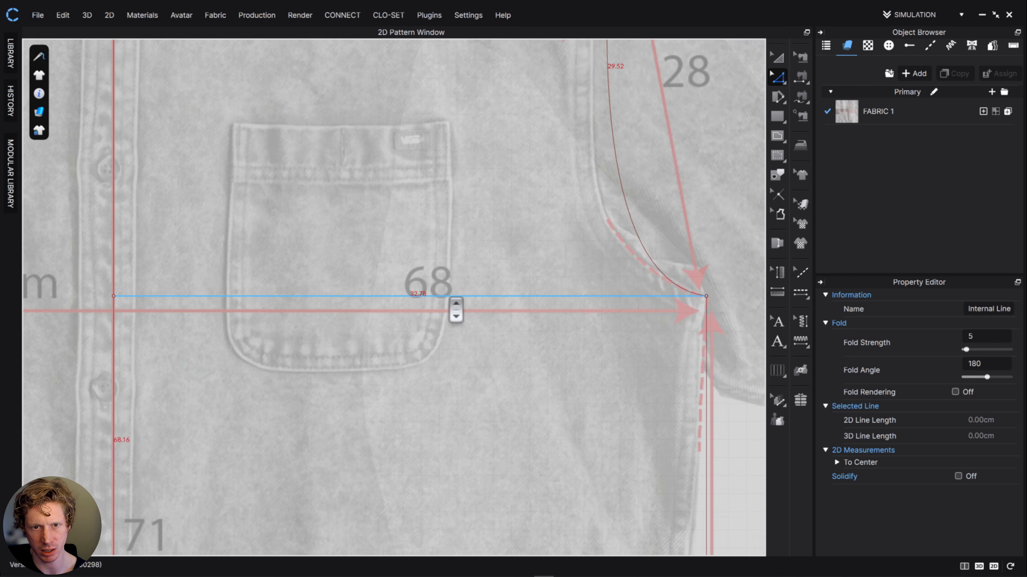
{"action": "scroll", "coordinate": [435, 292], "scroll_direction": "up", "scroll_amount": 3}
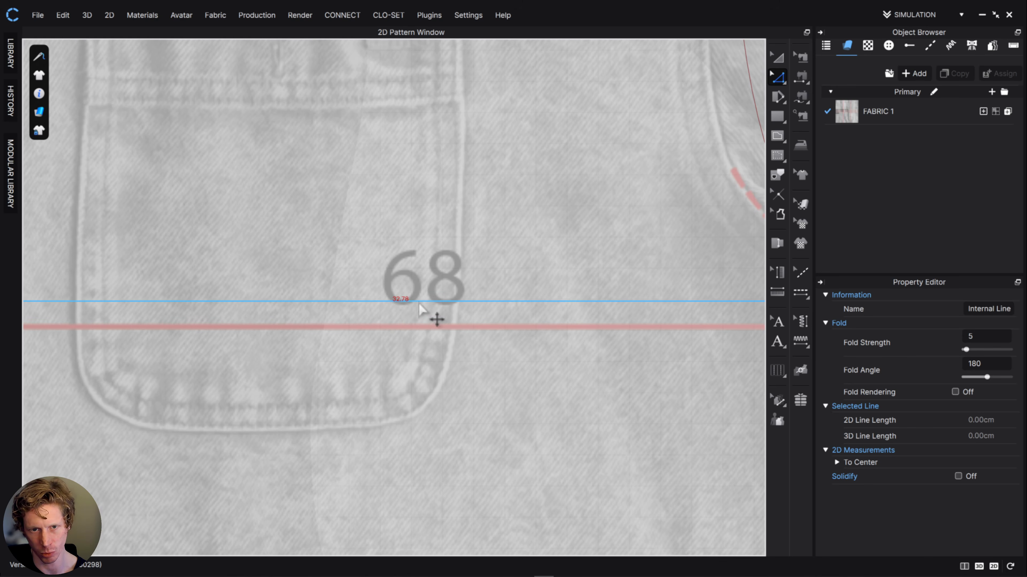
{"action": "scroll", "coordinate": [435, 324], "scroll_direction": "up", "scroll_amount": 3}
{"action": "scroll", "coordinate": [435, 327], "scroll_direction": "down", "scroll_amount": 6}
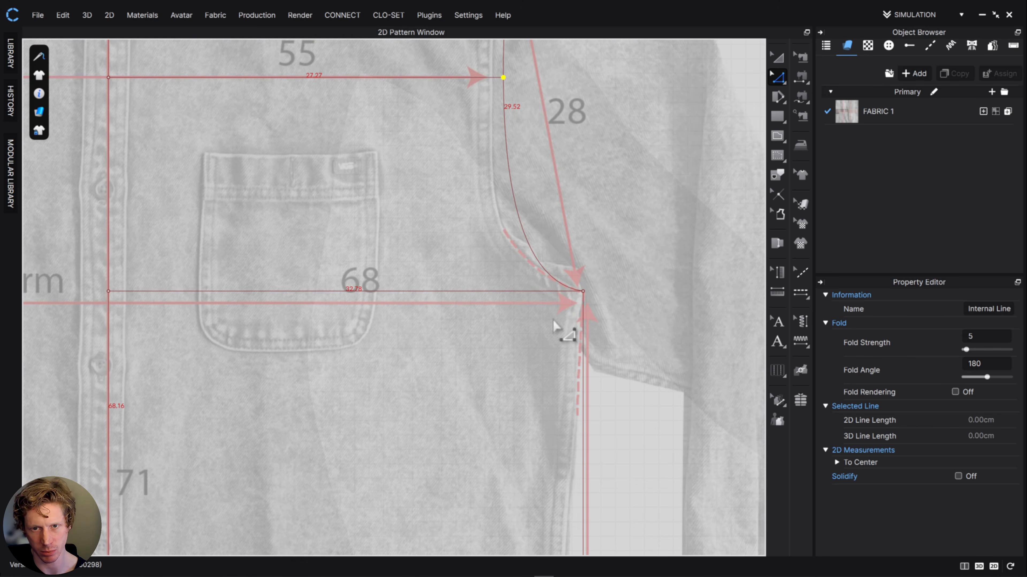
- Move the side seam outward together with the underarm points so the underarm line is about 34 cm long
{"action": "left_click", "coordinate": [583, 292]}
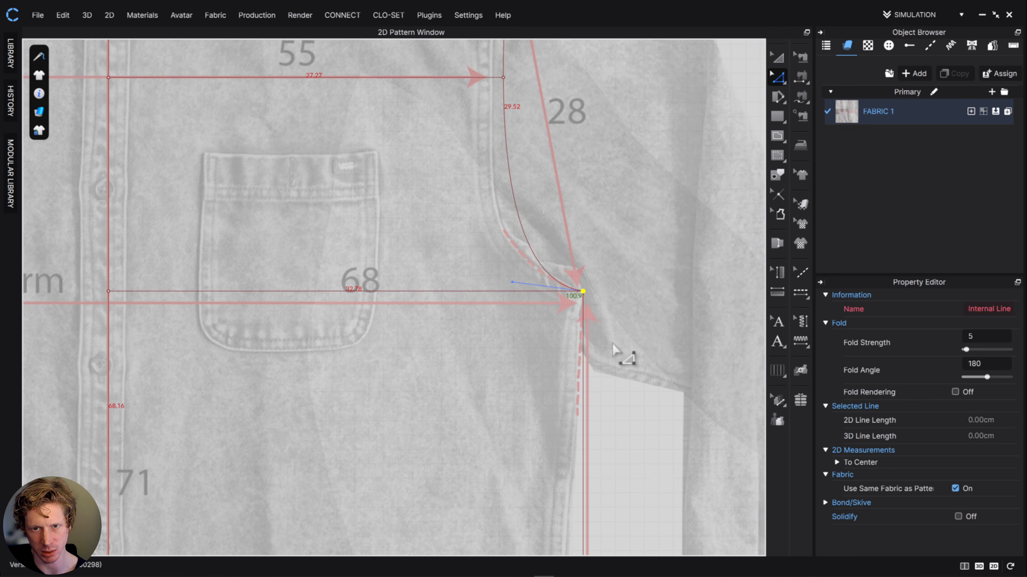
{"action": "scroll", "coordinate": [624, 356], "scroll_direction": "down", "scroll_amount": 1}
{"action": "middle_click_drag", "start_coordinate": [624, 356], "coordinate": [608, 304]}
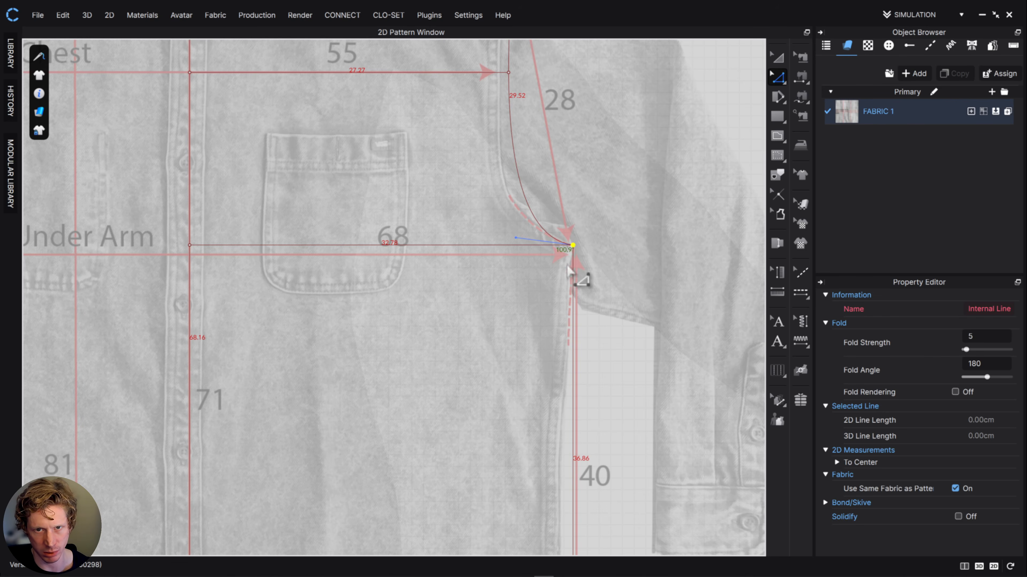
{"action": "left_click", "coordinate": [575, 348]}
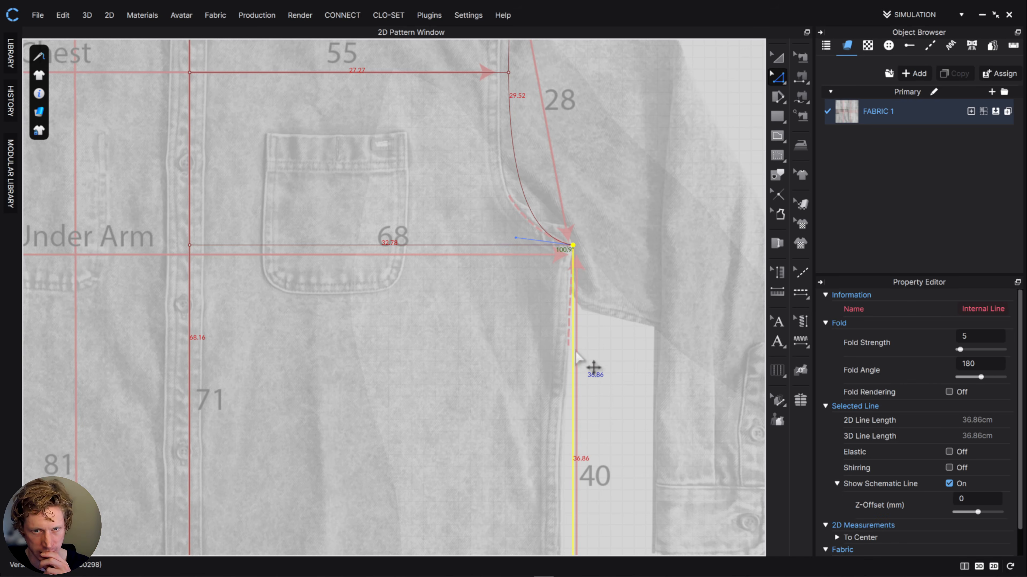
{"action": "left_click_drag", "start_coordinate": [577, 352], "coordinate": [588, 354]}
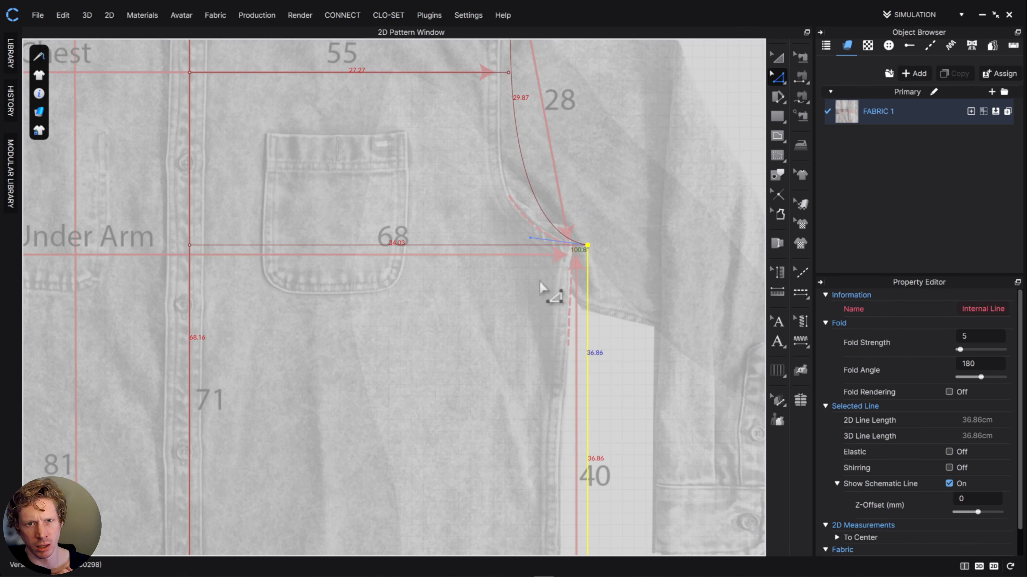
- Deepen the armhole curve near the underarm with its curve handle, to a length of about 30.2 cm
{"action": "middle_click_drag", "start_coordinate": [564, 182], "coordinate": [576, 321]}
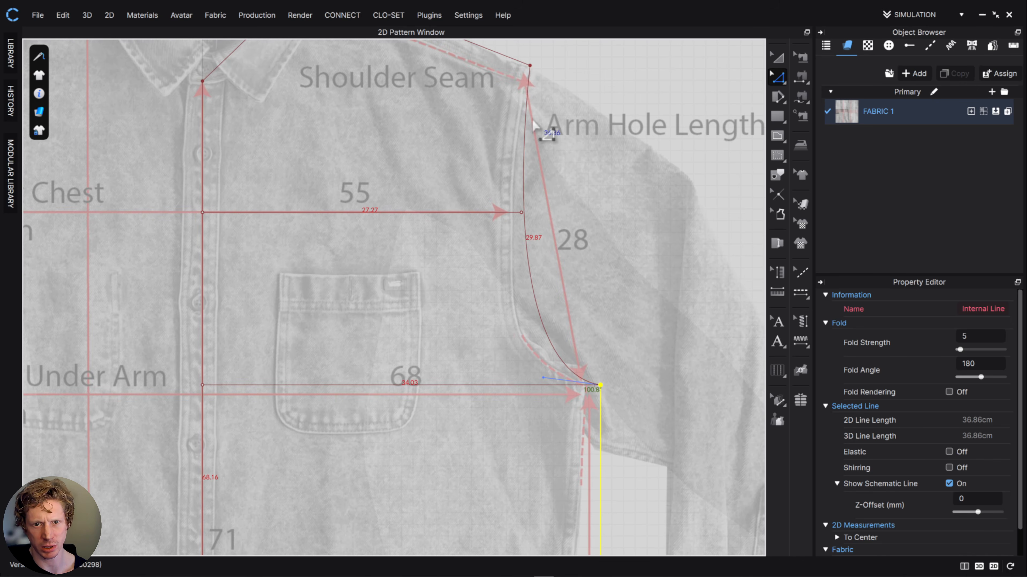
{"action": "left_click_drag", "start_coordinate": [543, 378], "coordinate": [530, 374]}
{"action": "scroll", "coordinate": [568, 294], "scroll_direction": "down", "scroll_amount": 2}
{"action": "middle_click_drag", "start_coordinate": [367, 195], "coordinate": [384, 251]}
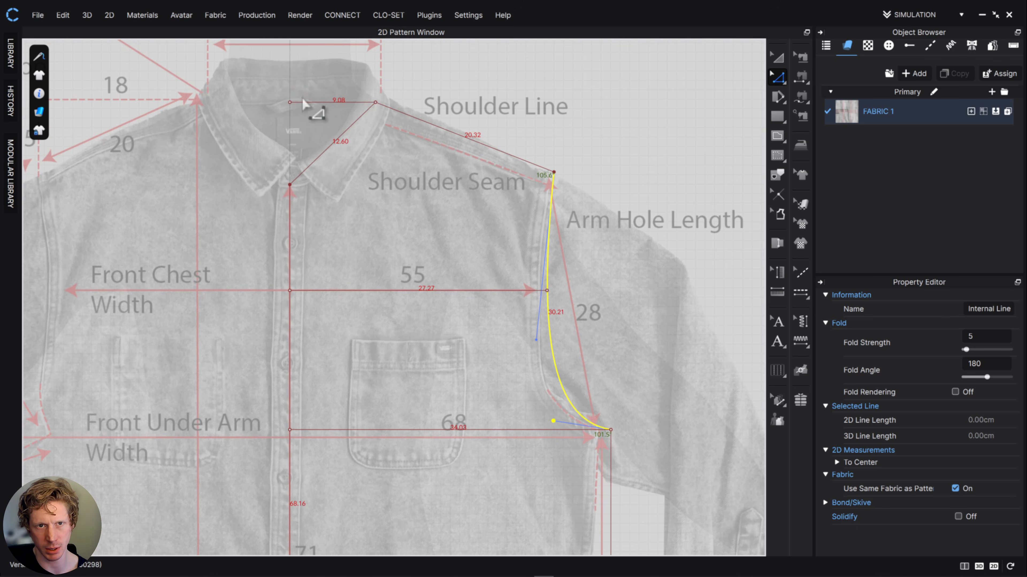
{"action": "left_click", "coordinate": [363, 92]}
- Shift the high point shoulder and the shoulder tip outward together so the half neck opening line is about 10.5 cm long
{"action": "scroll", "coordinate": [438, 137], "scroll_direction": "down", "scroll_amount": 2}
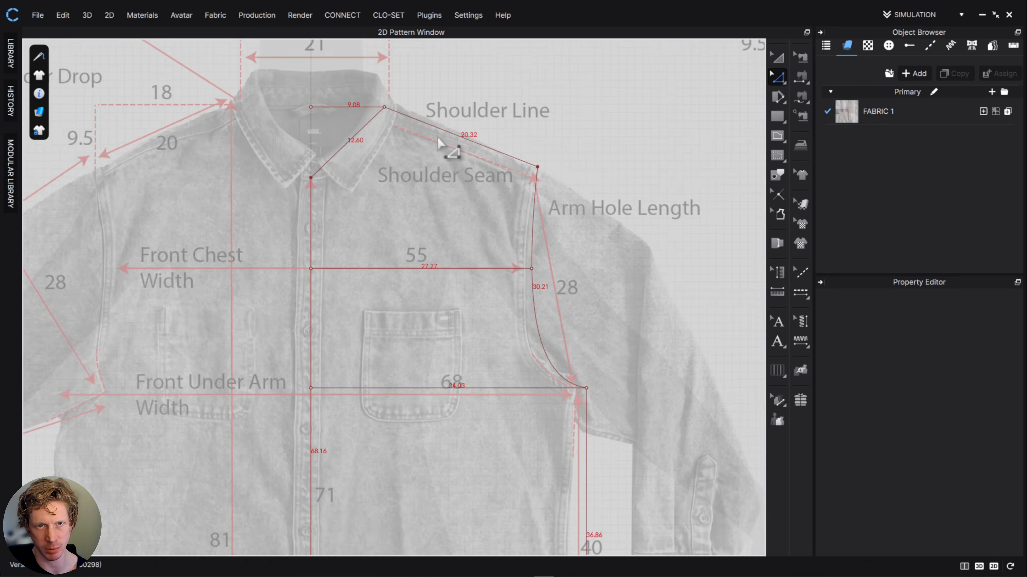
{"action": "scroll", "coordinate": [439, 137], "scroll_direction": "up", "scroll_amount": 5}
{"action": "scroll", "coordinate": [400, 129], "scroll_direction": "down", "scroll_amount": 5}
{"action": "scroll", "coordinate": [323, 109], "scroll_direction": "up", "scroll_amount": 5}
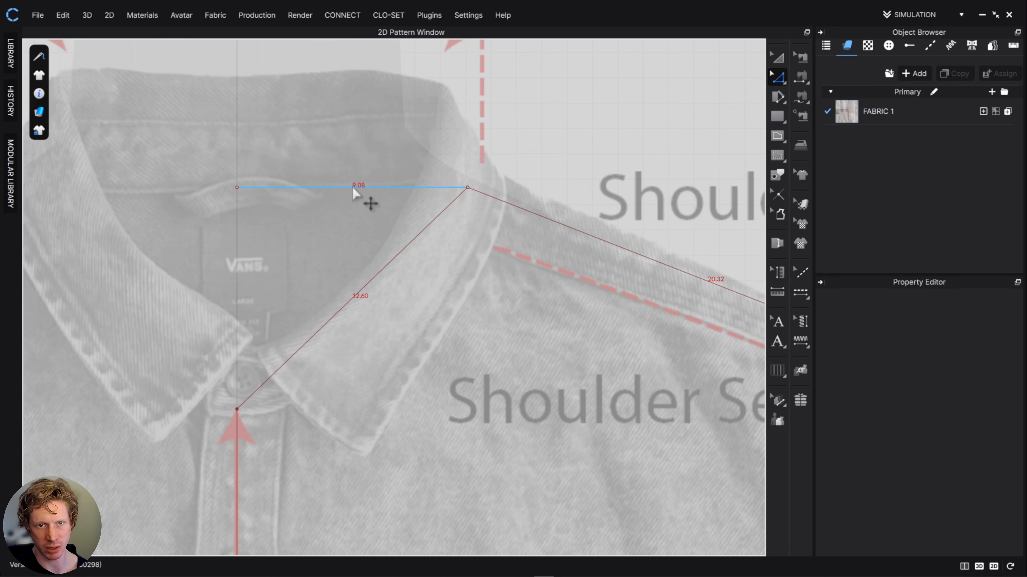
{"action": "left_click_drag", "start_coordinate": [440, 169], "coordinate": [505, 223]}
{"action": "middle_click_drag", "start_coordinate": [612, 322], "coordinate": [366, 262]}
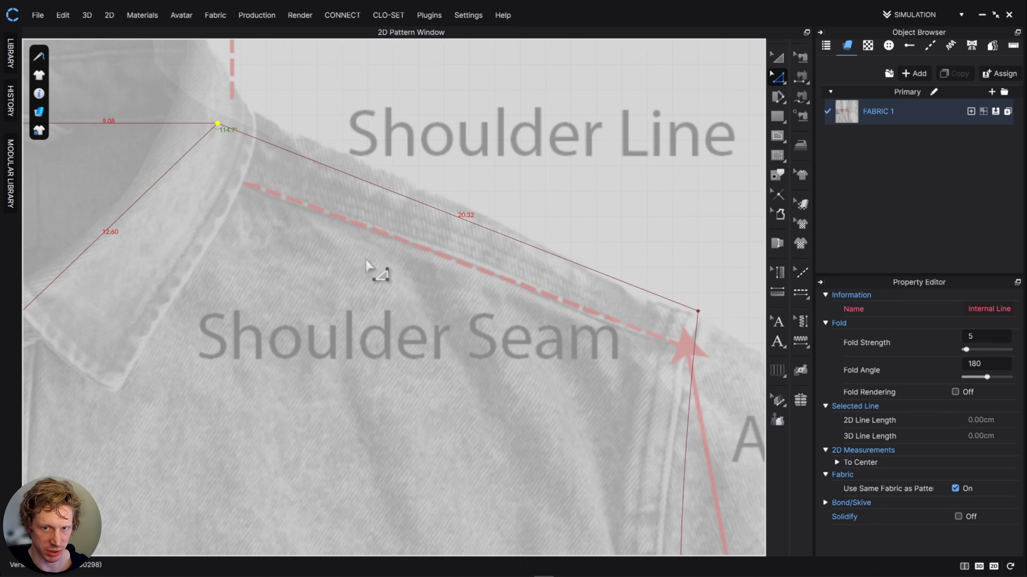
{"action": "scroll", "coordinate": [529, 317], "scroll_direction": "up", "scroll_amount": 2}
{"action": "middle_click_drag", "start_coordinate": [532, 322], "coordinate": [497, 325]}
{"action": "scroll", "coordinate": [497, 324], "scroll_direction": "down", "scroll_amount": 4}
{"action": "left_click_drag", "start_coordinate": [590, 281], "coordinate": [664, 361]}
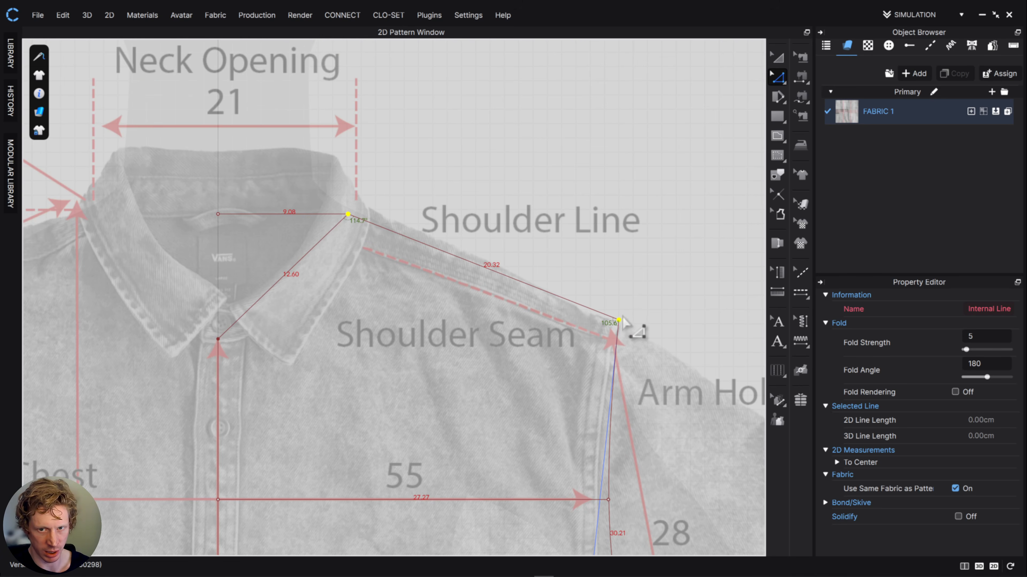
{"action": "left_click_drag", "start_coordinate": [621, 322], "coordinate": [639, 320]}
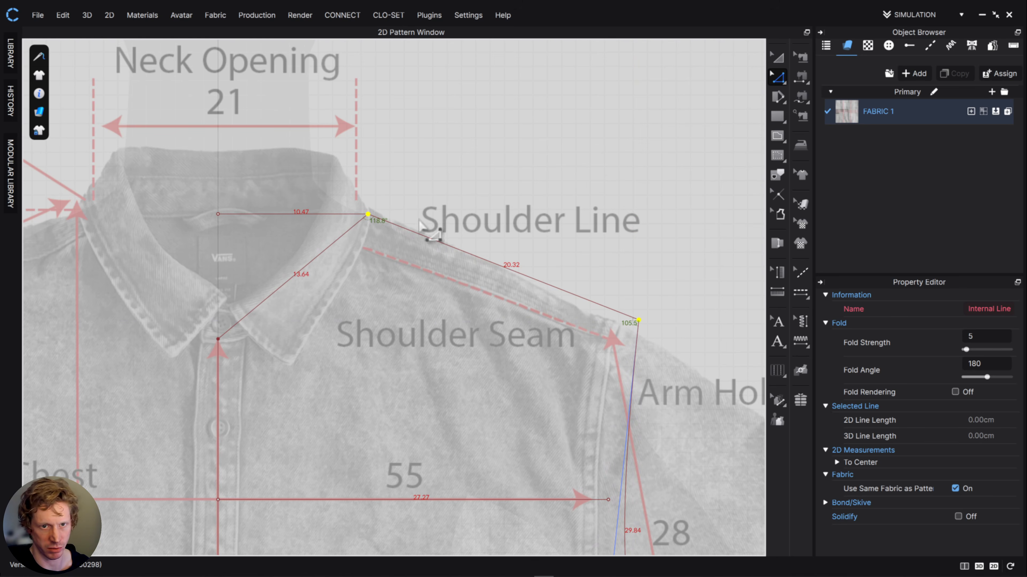
- Reshape the upper armhole curve to about 30 cm and extend the chest line to meet it, about 28.2 cm long
{"action": "middle_click_drag", "start_coordinate": [650, 317], "coordinate": [664, 219]}
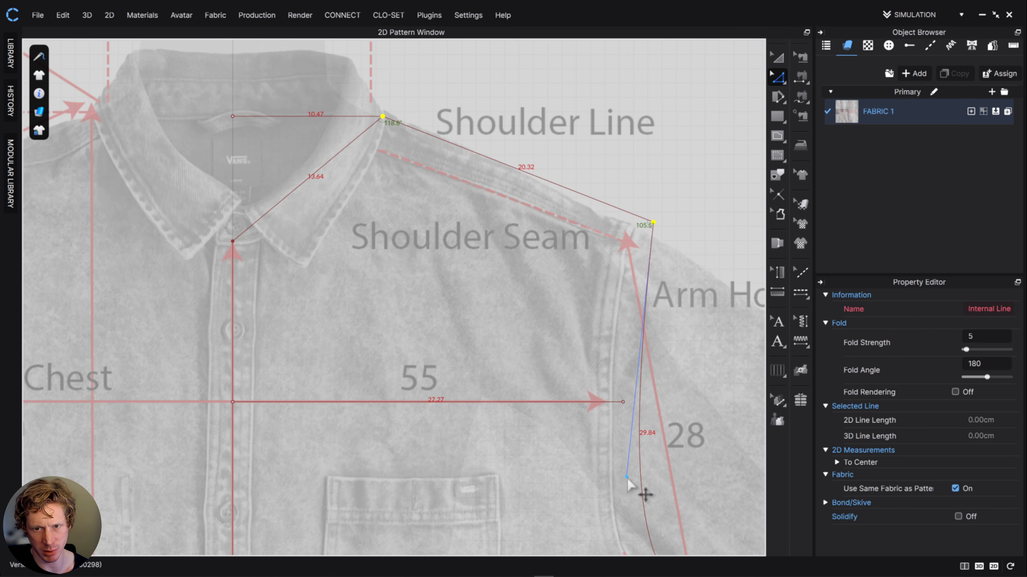
{"action": "left_click_drag", "start_coordinate": [626, 478], "coordinate": [617, 477]}
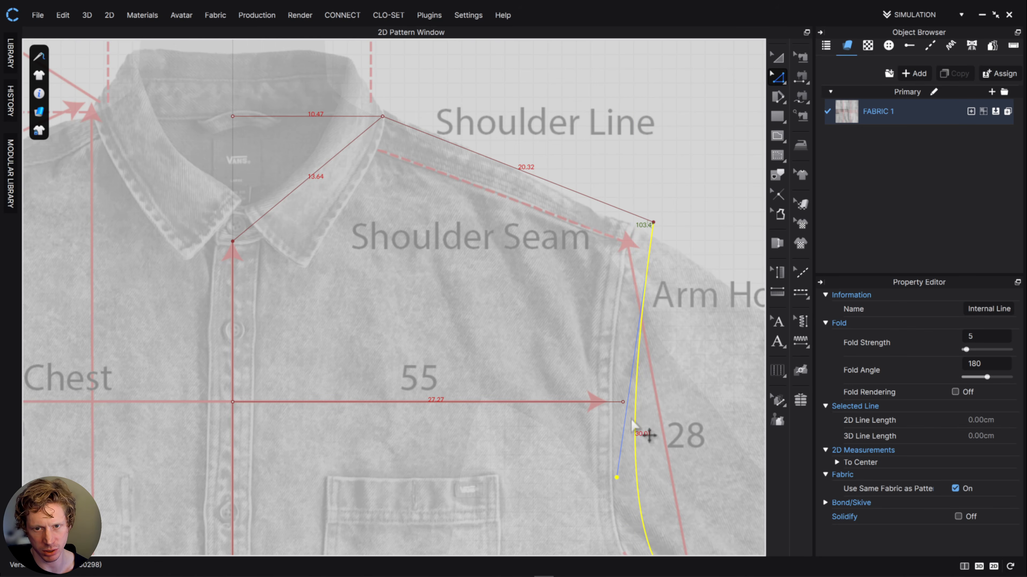
{"action": "left_click_drag", "start_coordinate": [625, 408], "coordinate": [638, 409]}
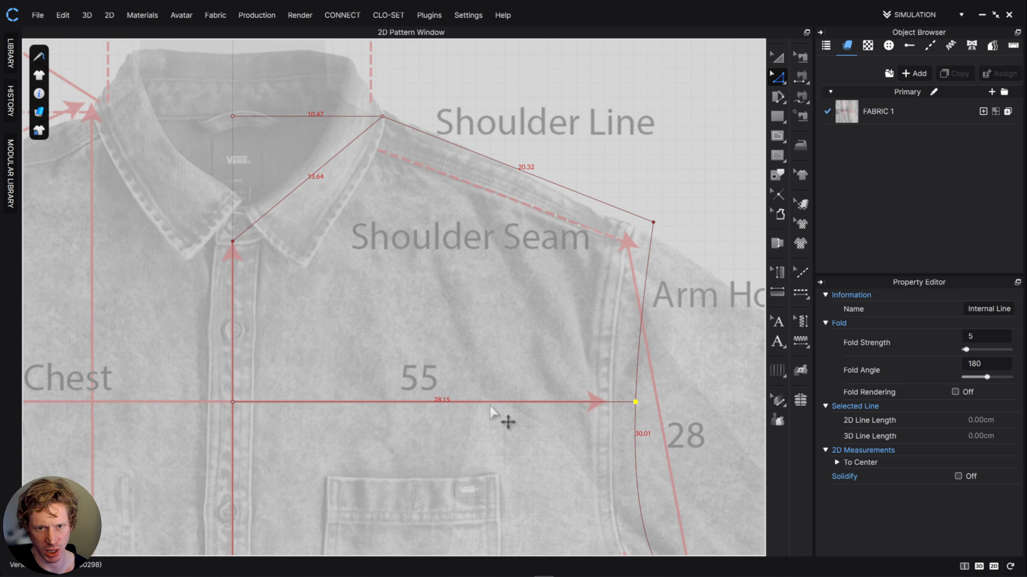
- Shorten the chest line to about 27.6 cm and reshape the armhole curve to meet its end, about 30.3 cm long
{"action": "left_click_drag", "start_coordinate": [635, 402], "coordinate": [628, 402]}
{"action": "scroll", "coordinate": [647, 409], "scroll_direction": "up", "scroll_amount": 3}
{"action": "scroll", "coordinate": [647, 411], "scroll_direction": "down", "scroll_amount": 3}
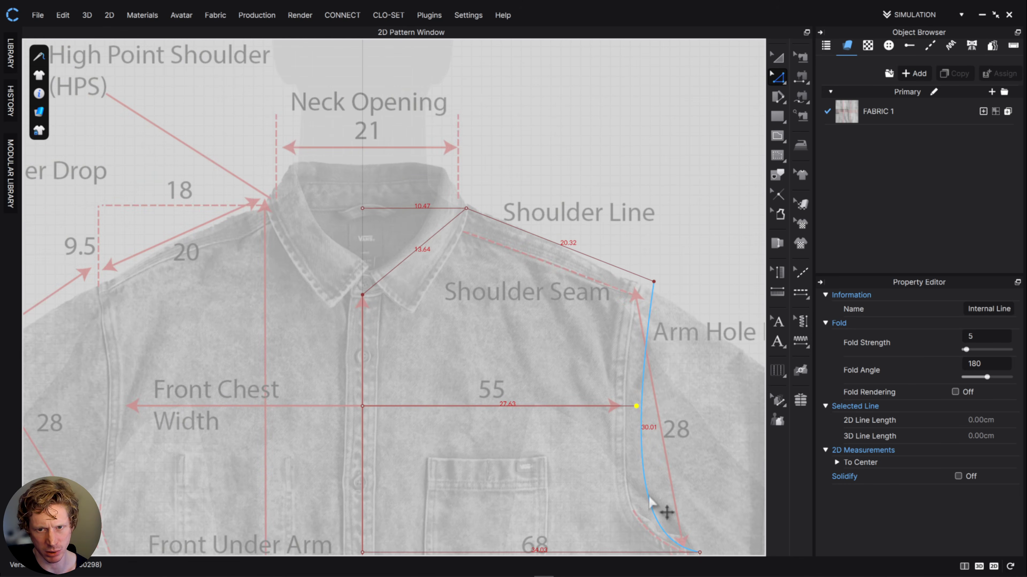
{"action": "left_click", "coordinate": [641, 491]}
{"action": "left_click", "coordinate": [642, 425]}
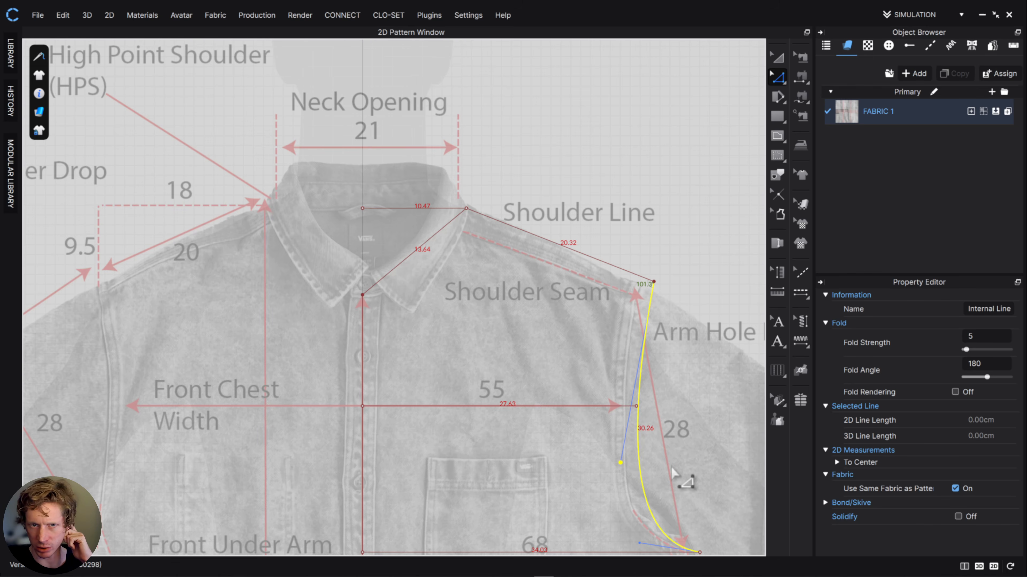
{"action": "scroll", "coordinate": [442, 250], "scroll_direction": "down", "scroll_amount": 2}
{"action": "scroll", "coordinate": [445, 254], "scroll_direction": "up", "scroll_amount": 3}
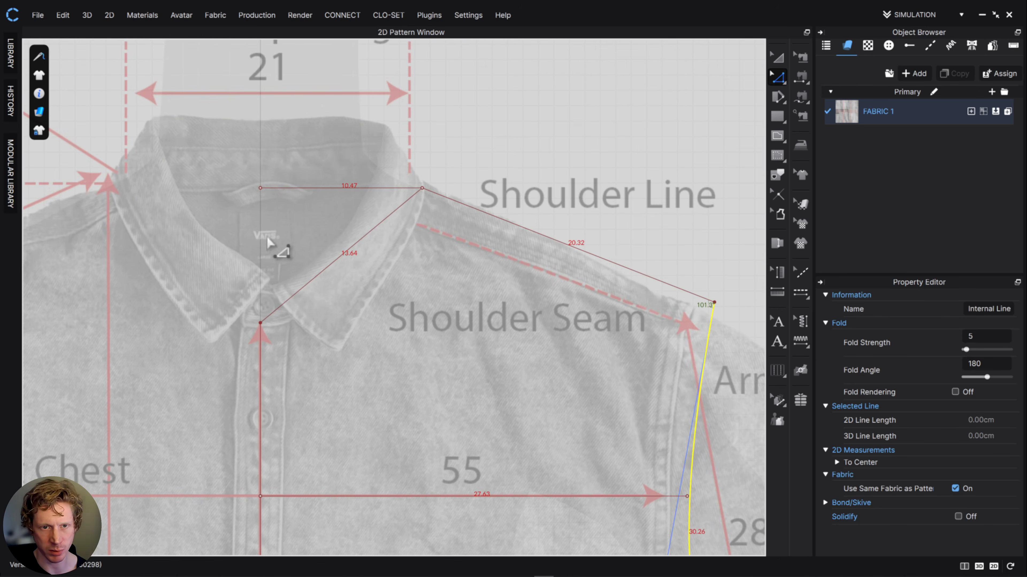
- Draw a vertical internal line about 8.7 cm long from the centre of the neck opening line down to the centre front neck point
{"action": "scroll", "coordinate": [428, 279], "scroll_direction": "down", "scroll_amount": 2}
{"action": "middle_click_drag", "start_coordinate": [484, 252], "coordinate": [86, 378]}
{"action": "middle_click_drag", "start_coordinate": [451, 237], "coordinate": [215, 308]}
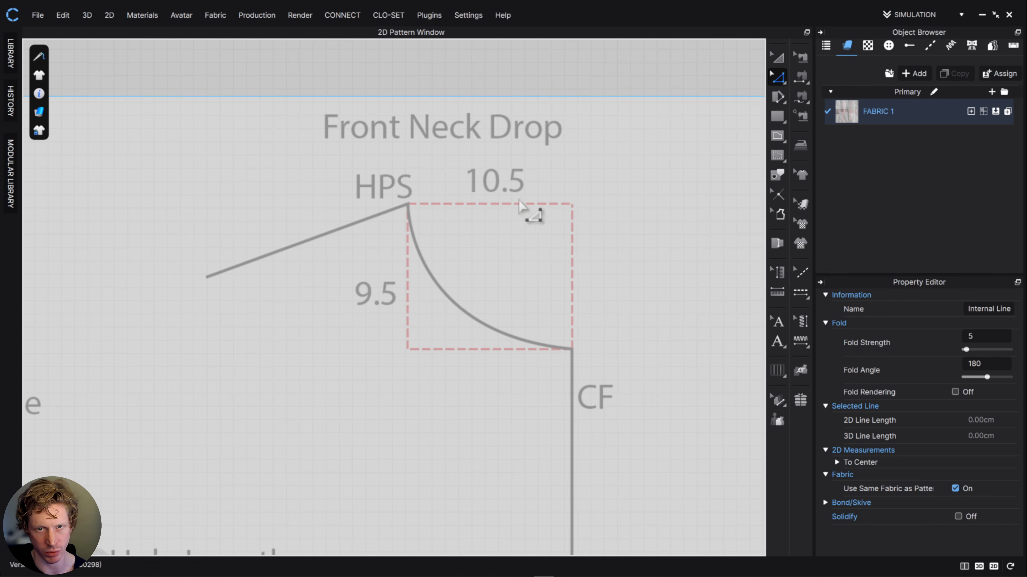
{"action": "middle_click_drag", "start_coordinate": [533, 240], "coordinate": [678, 197]}
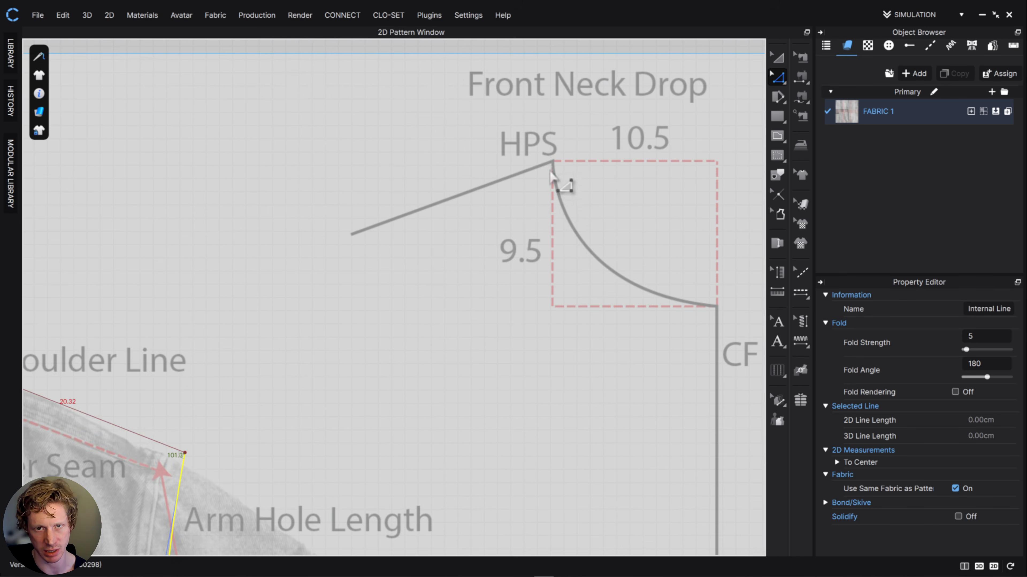
{"action": "middle_click_drag", "start_coordinate": [323, 312], "coordinate": [714, 295]}
{"action": "middle_click_drag", "start_coordinate": [373, 287], "coordinate": [678, 199]}
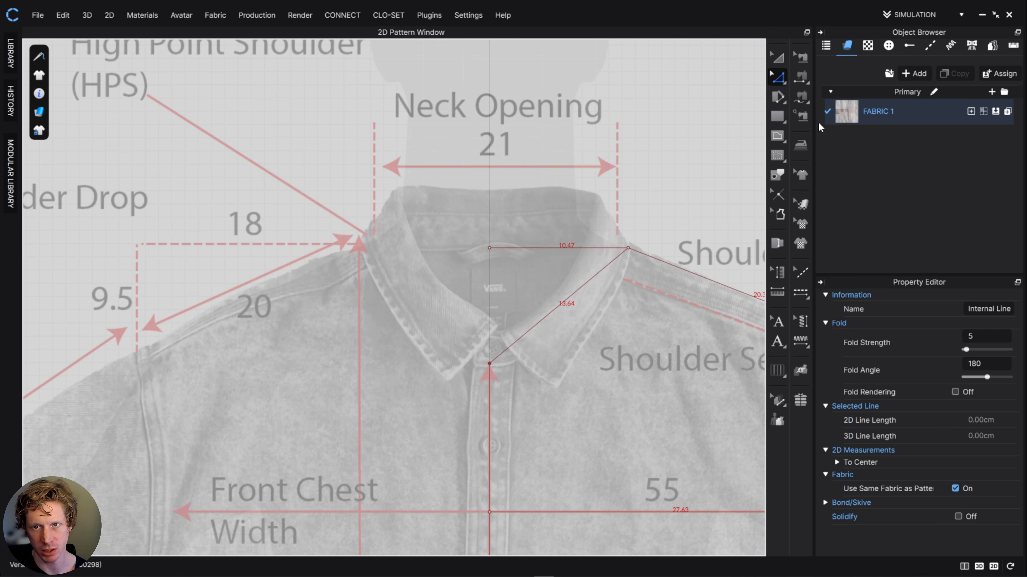
{"action": "left_click", "coordinate": [777, 137]}
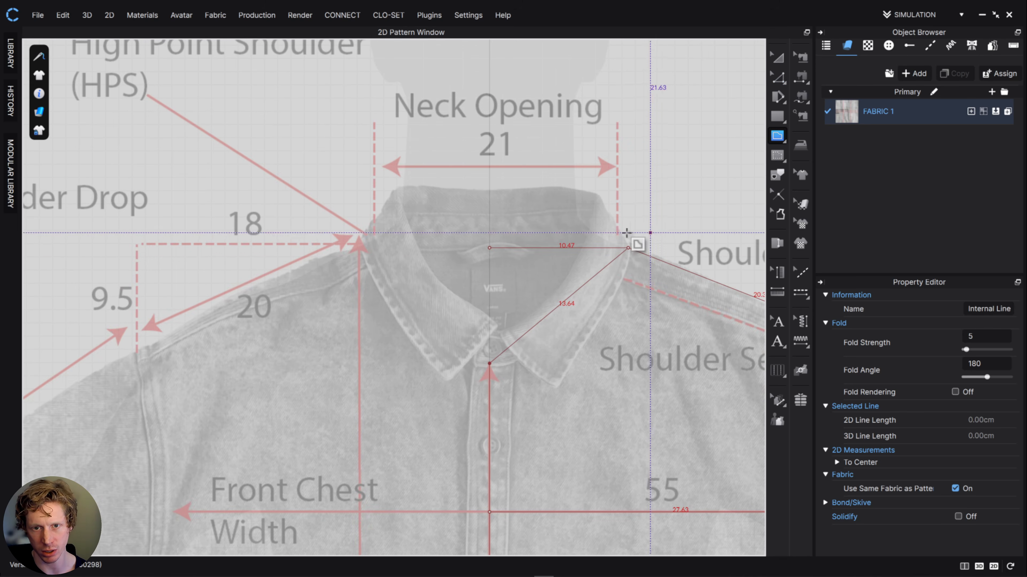
{"action": "left_click", "coordinate": [490, 248]}
{"action": "left_click", "coordinate": [490, 363]}
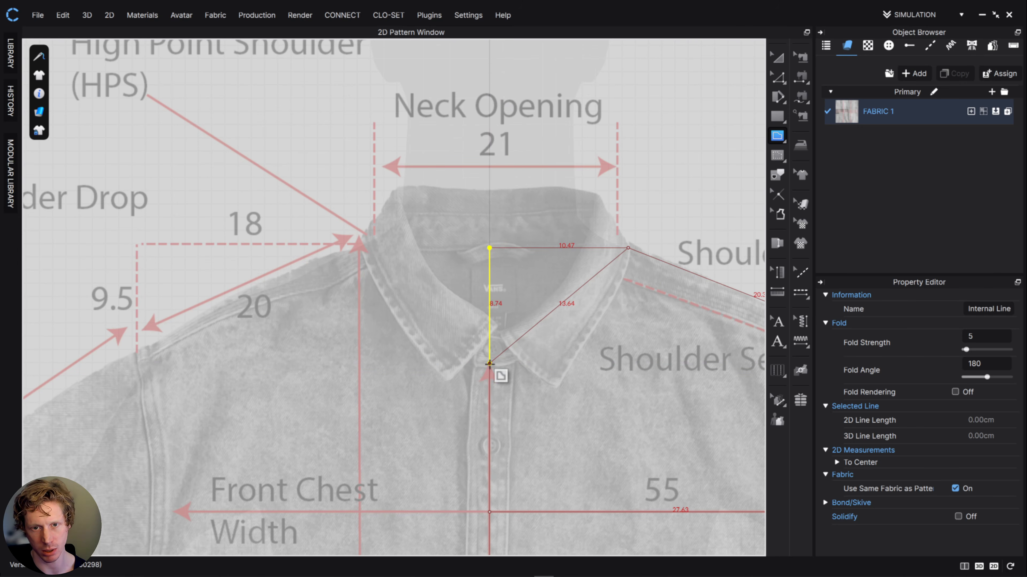
{"action": "key", "text": "z"}
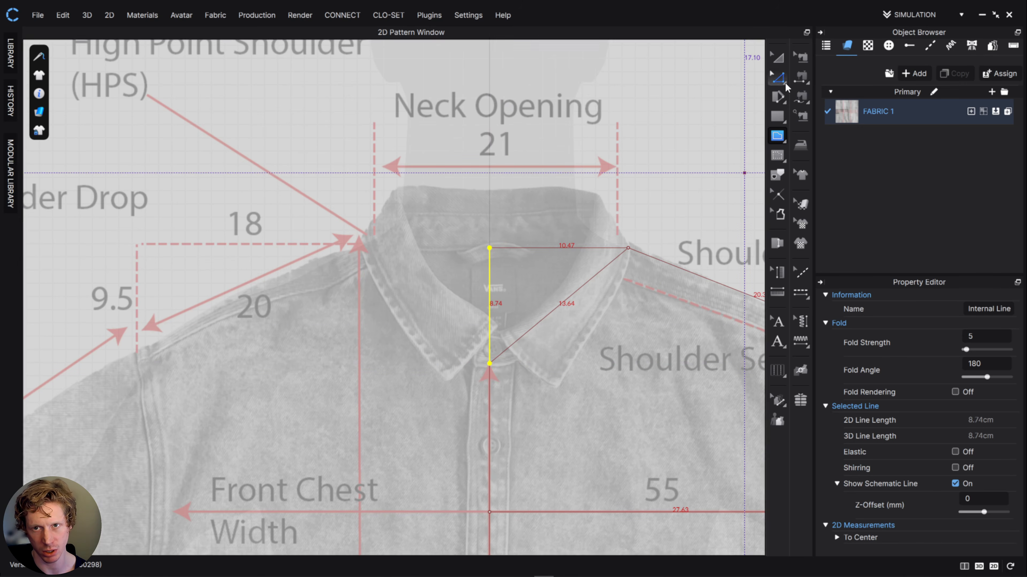
{"action": "scroll", "coordinate": [562, 399], "scroll_direction": "up", "scroll_amount": 1}
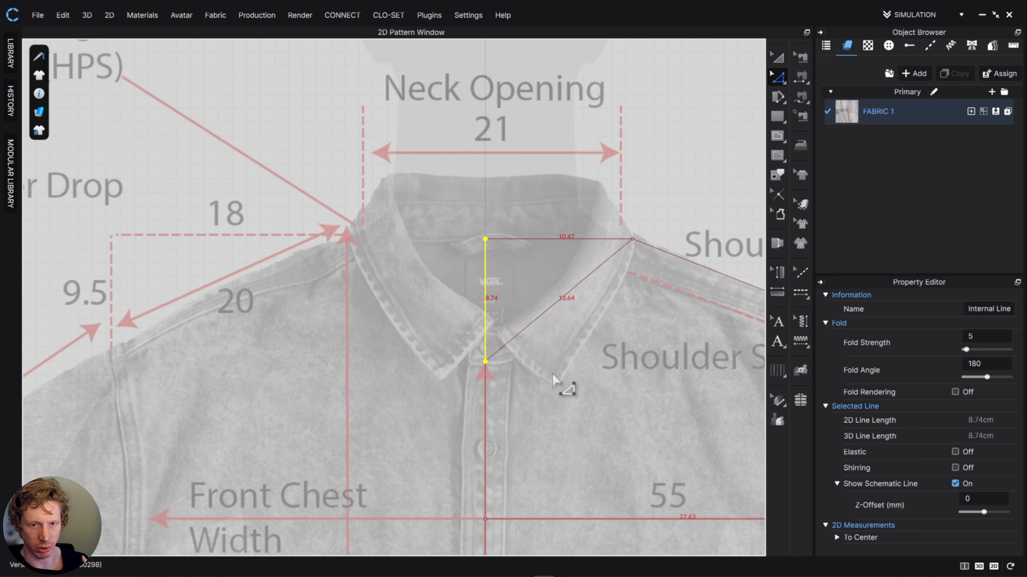
- Lower the centre front neck point together with the end of the neck drop line, making the drop about 9.6 cm
{"action": "right_click_drag", "start_coordinate": [564, 387], "coordinate": [513, 213]}
{"action": "left_click", "coordinate": [489, 222]}
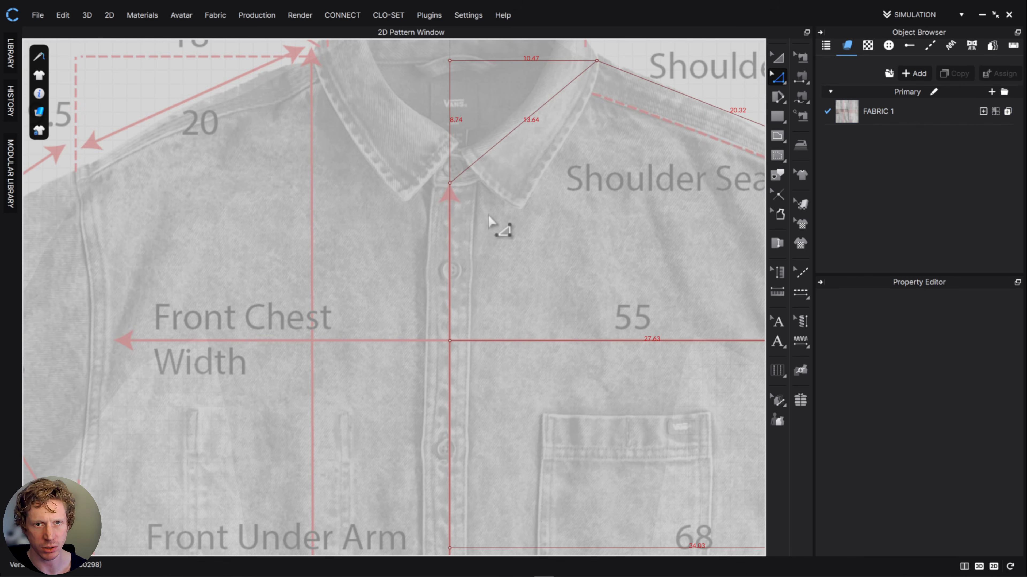
{"action": "left_click", "coordinate": [450, 193]}
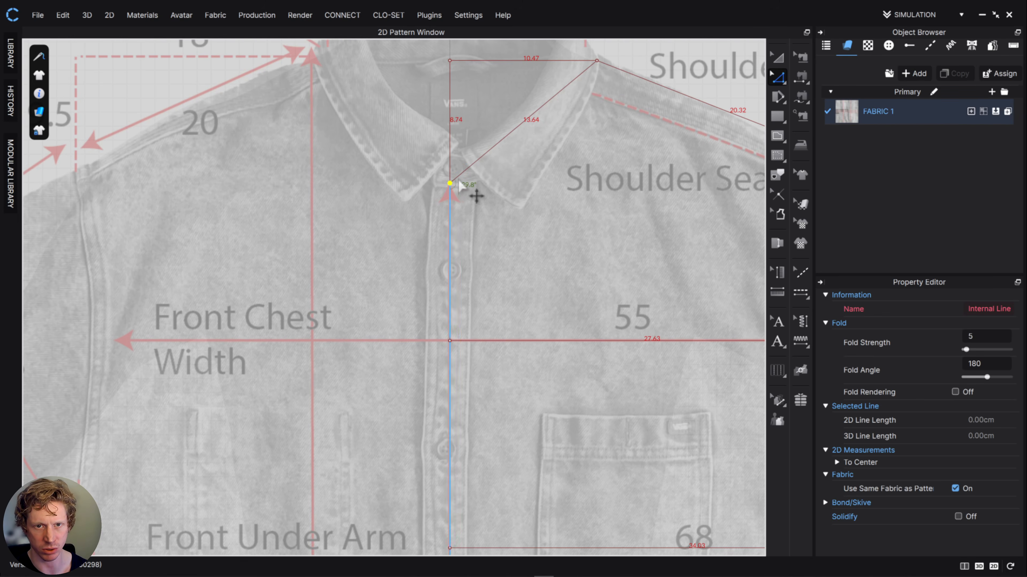
{"action": "left_click_drag", "start_coordinate": [449, 184], "coordinate": [450, 193]}
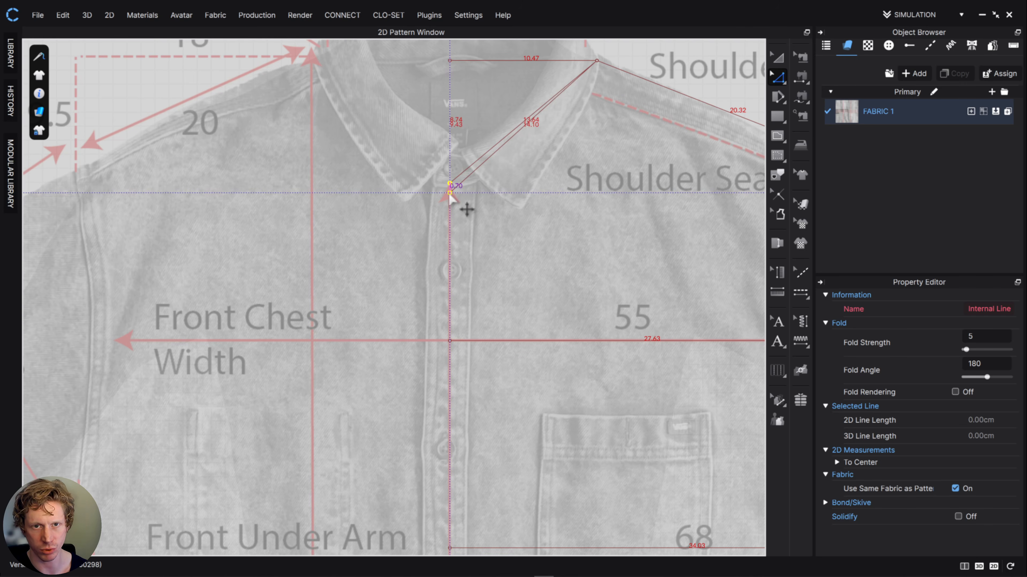
{"action": "left_click_drag", "start_coordinate": [450, 195], "coordinate": [448, 196]}
{"action": "scroll", "coordinate": [452, 203], "scroll_direction": "down", "scroll_amount": 2}
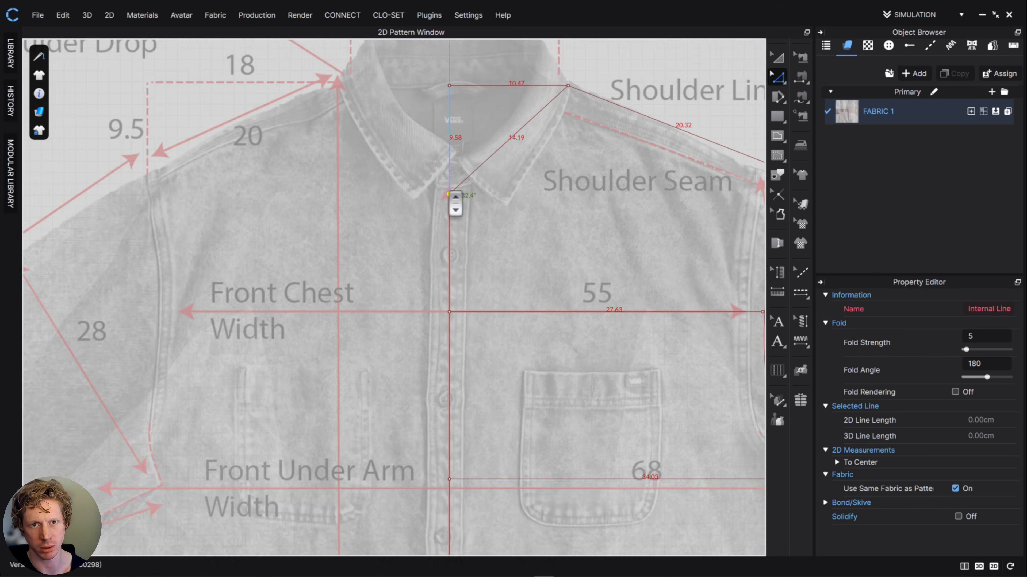
- Raise the centre front neck point slightly so the neck drop line is about 9.5 cm long
{"action": "scroll", "coordinate": [457, 204], "scroll_direction": "up", "scroll_amount": 6}
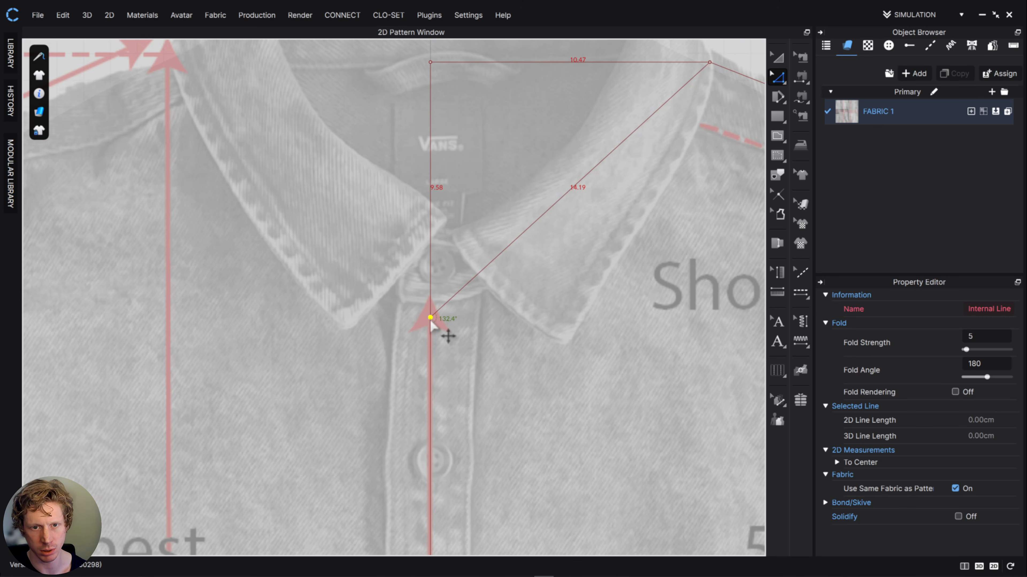
{"action": "left_click_drag", "start_coordinate": [430, 319], "coordinate": [436, 322]}
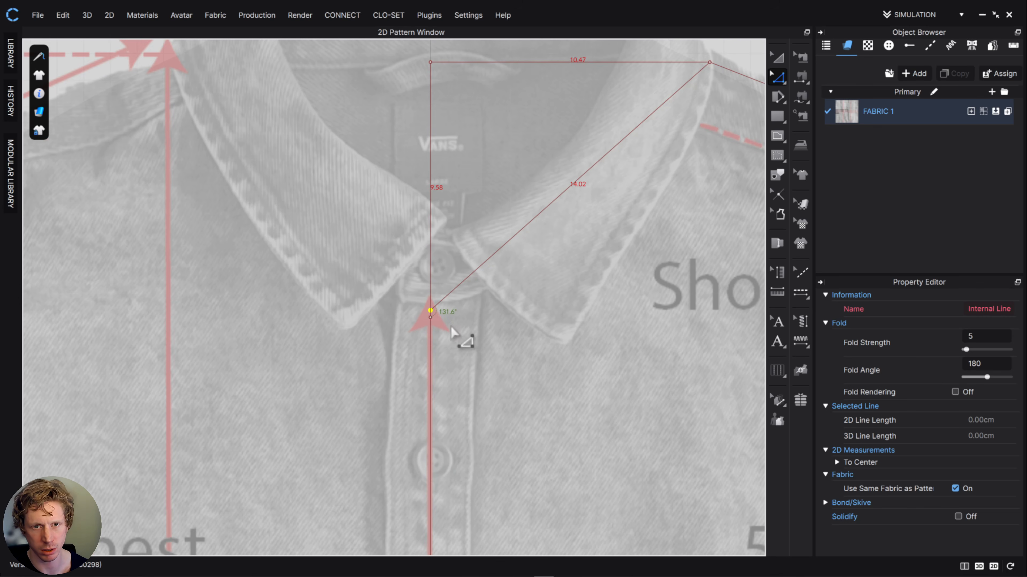
{"action": "key", "text": "ctrl+z"}
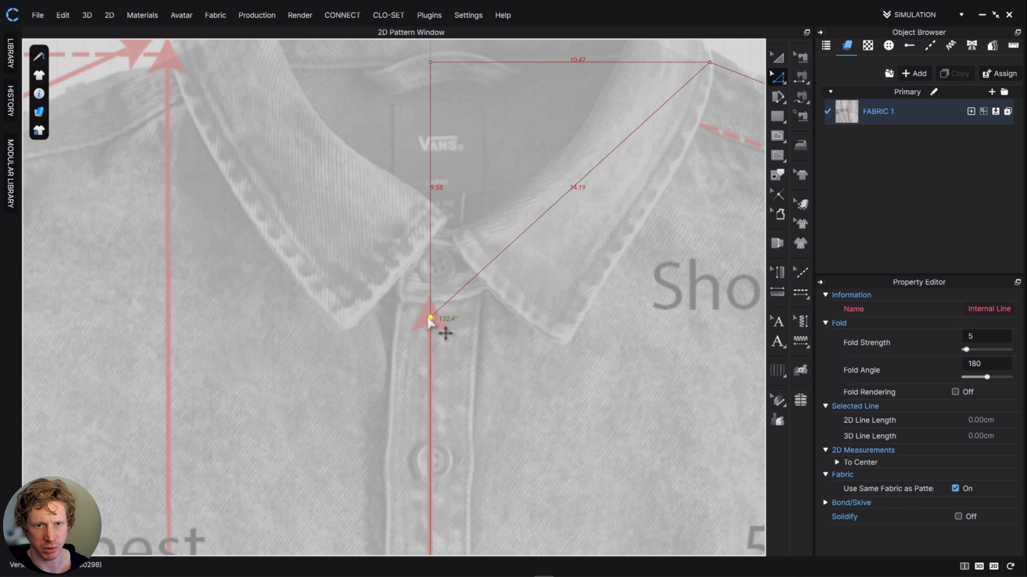
{"action": "left_click_drag", "start_coordinate": [430, 319], "coordinate": [430, 316]}
{"action": "scroll", "coordinate": [470, 328], "scroll_direction": "up", "scroll_amount": 3}
{"action": "scroll", "coordinate": [524, 351], "scroll_direction": "down", "scroll_amount": 8}
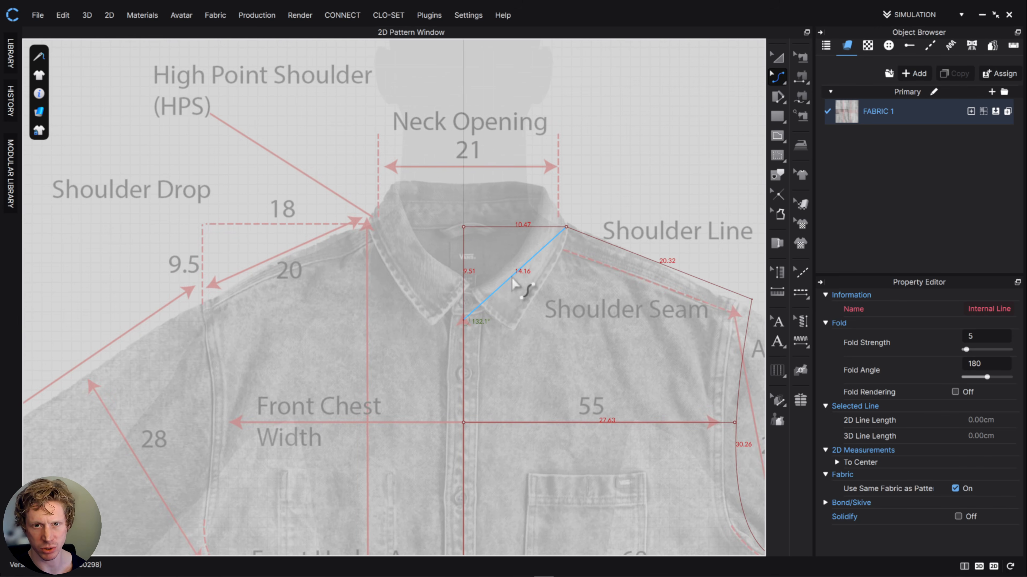
- Bend the straight neckline into a curve following the collar seam, about 14.7 cm long
{"action": "left_click_drag", "start_coordinate": [518, 275], "coordinate": [488, 324]}
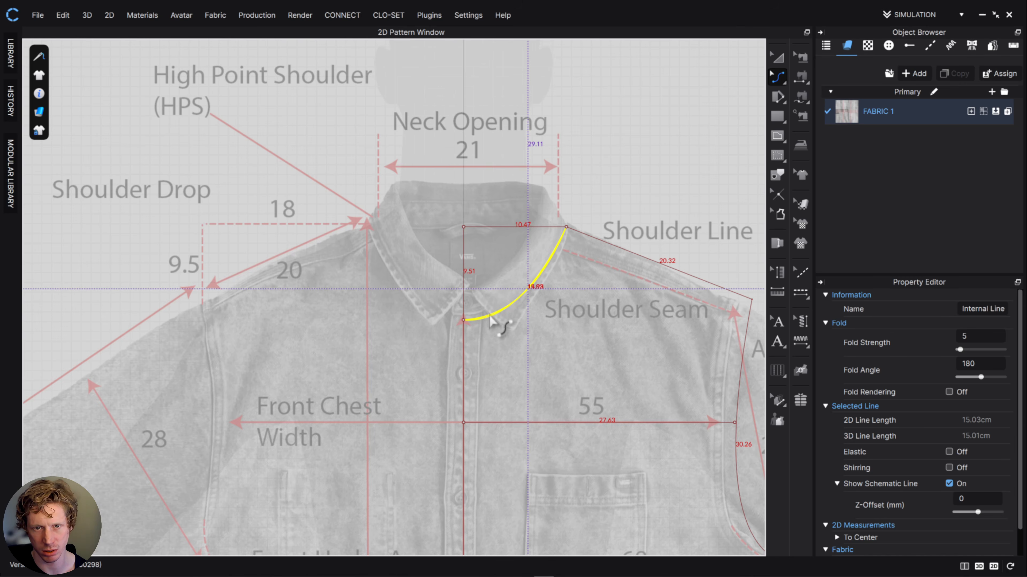
{"action": "left_click_drag", "start_coordinate": [490, 322], "coordinate": [505, 308]}
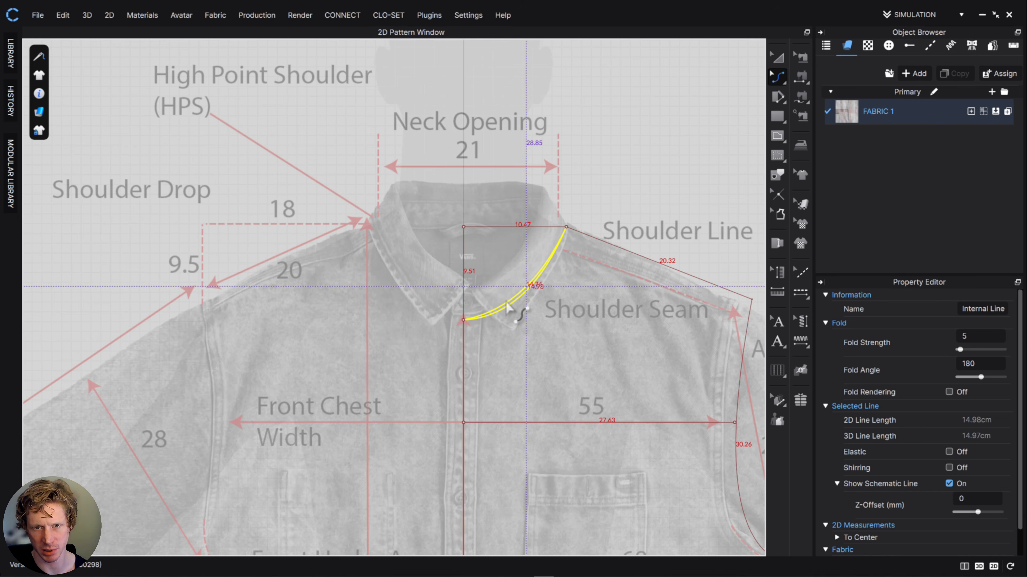
{"action": "left_click_drag", "start_coordinate": [507, 307], "coordinate": [508, 308]}
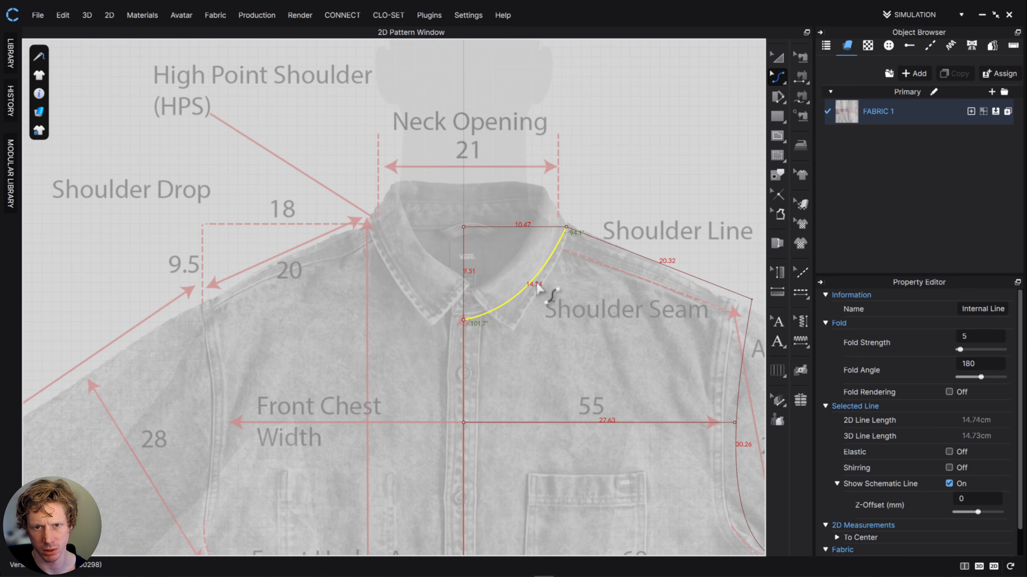
{"action": "scroll", "coordinate": [594, 344], "scroll_direction": "down", "scroll_amount": 5}
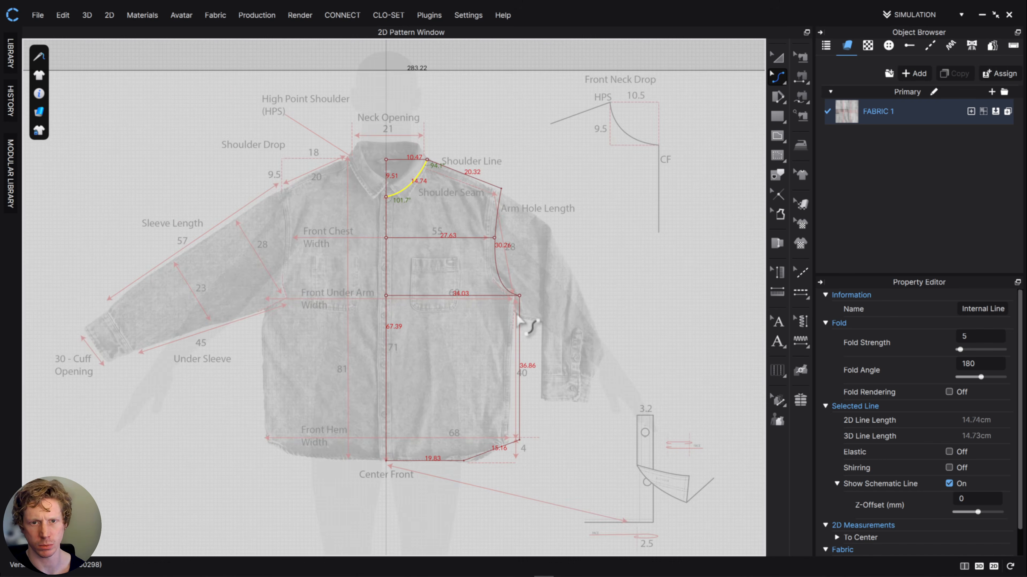
- Move the shoulder tip inward for a shoulder line of about 20 cm and adjust the armhole curve to about 30.3 cm
{"action": "scroll", "coordinate": [509, 310], "scroll_direction": "up", "scroll_amount": 2}
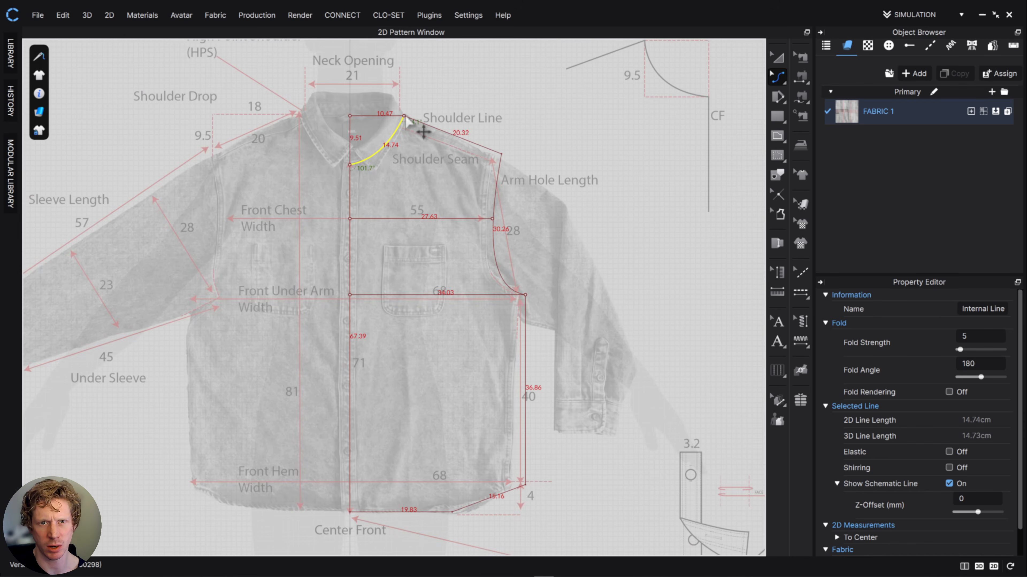
{"action": "scroll", "coordinate": [532, 133], "scroll_direction": "down", "scroll_amount": 3}
{"action": "scroll", "coordinate": [497, 251], "scroll_direction": "up", "scroll_amount": 6}
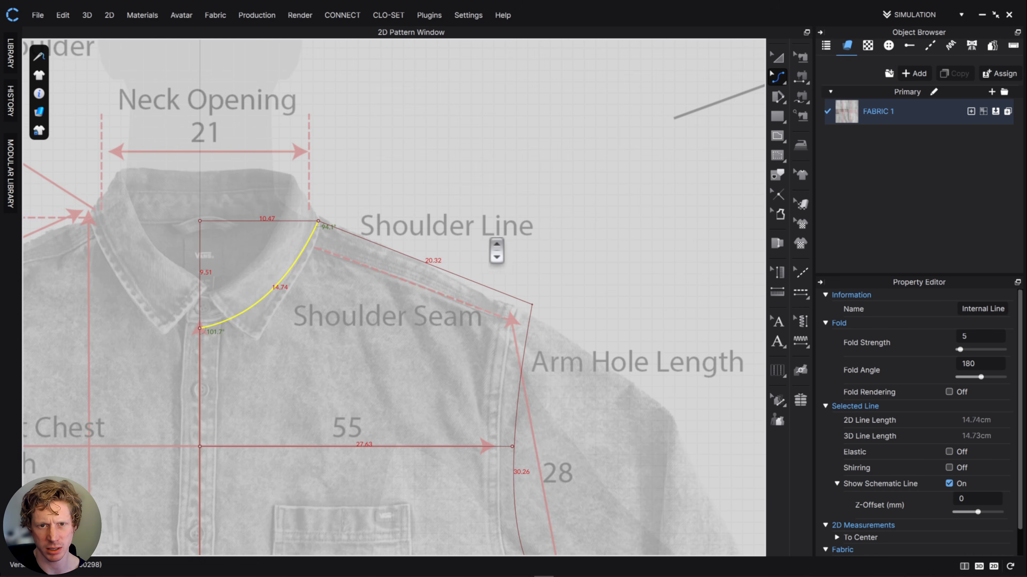
{"action": "left_click", "coordinate": [775, 77]}
{"action": "left_click", "coordinate": [803, 78]}
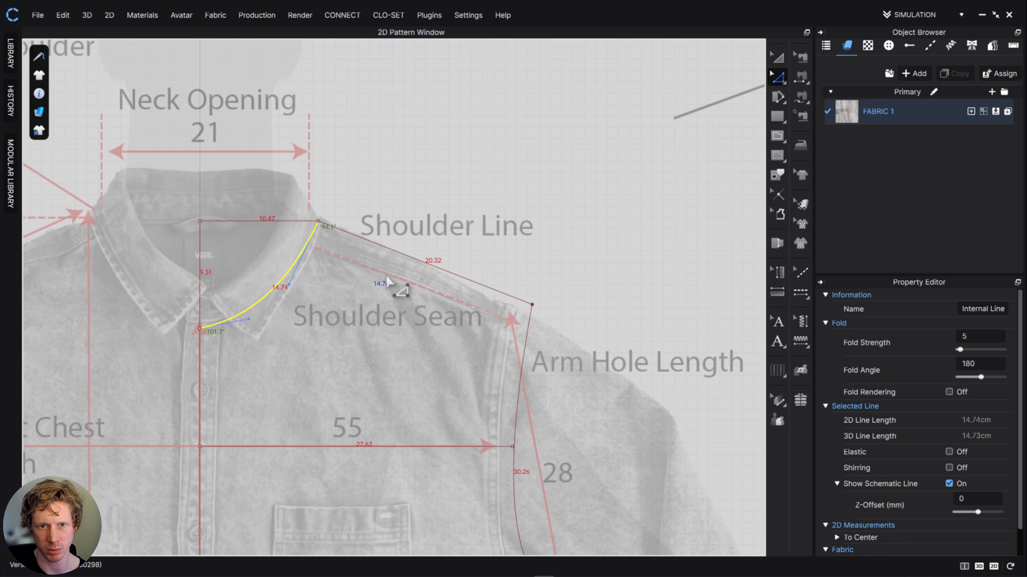
{"action": "middle_click_drag", "start_coordinate": [343, 288], "coordinate": [529, 284]}
{"action": "middle_click_drag", "start_coordinate": [609, 292], "coordinate": [490, 251]}
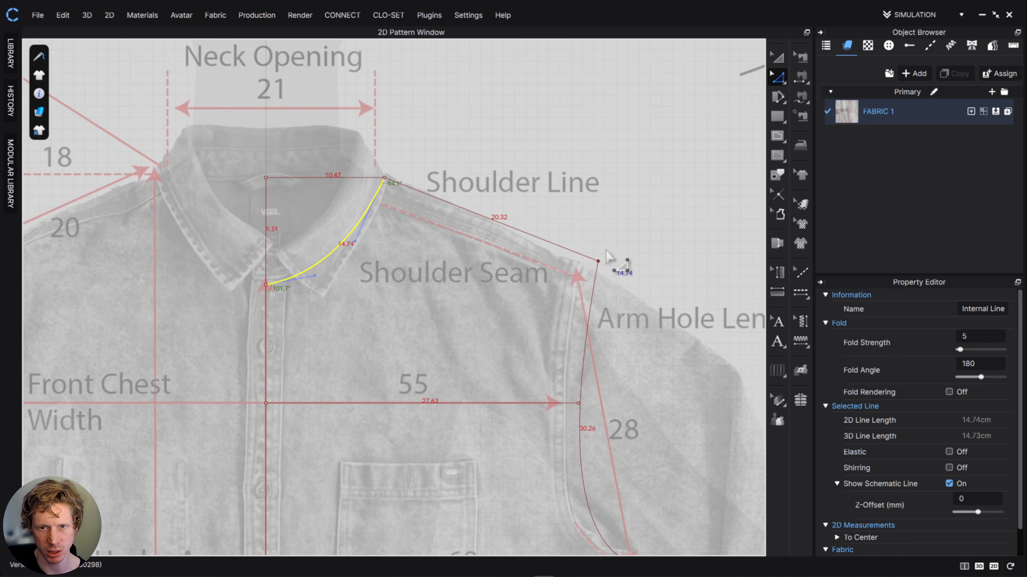
{"action": "left_click_drag", "start_coordinate": [598, 262], "coordinate": [594, 260]}
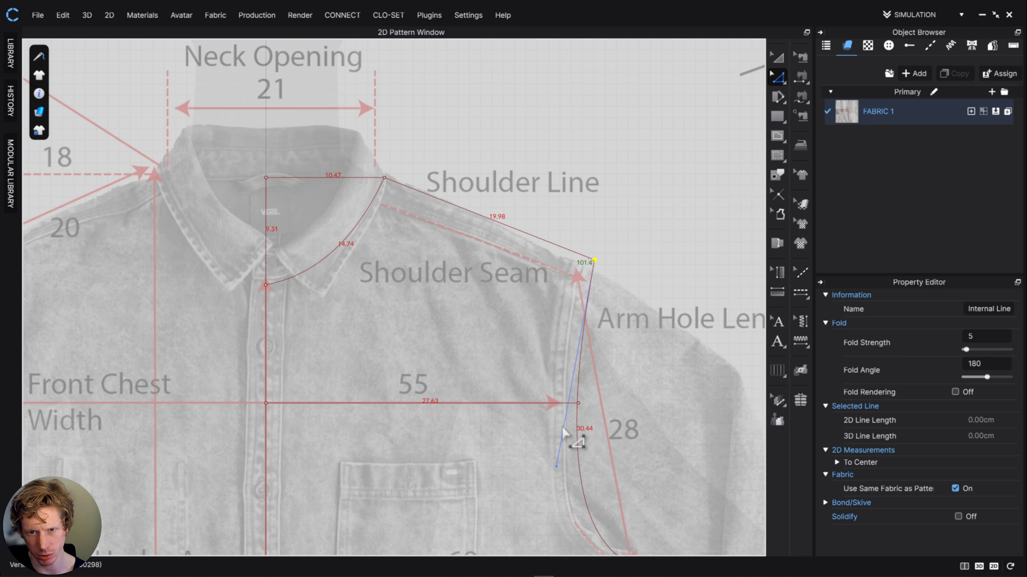
{"action": "left_click_drag", "start_coordinate": [556, 467], "coordinate": [560, 468]}
{"action": "scroll", "coordinate": [600, 424], "scroll_direction": "down", "scroll_amount": 4}
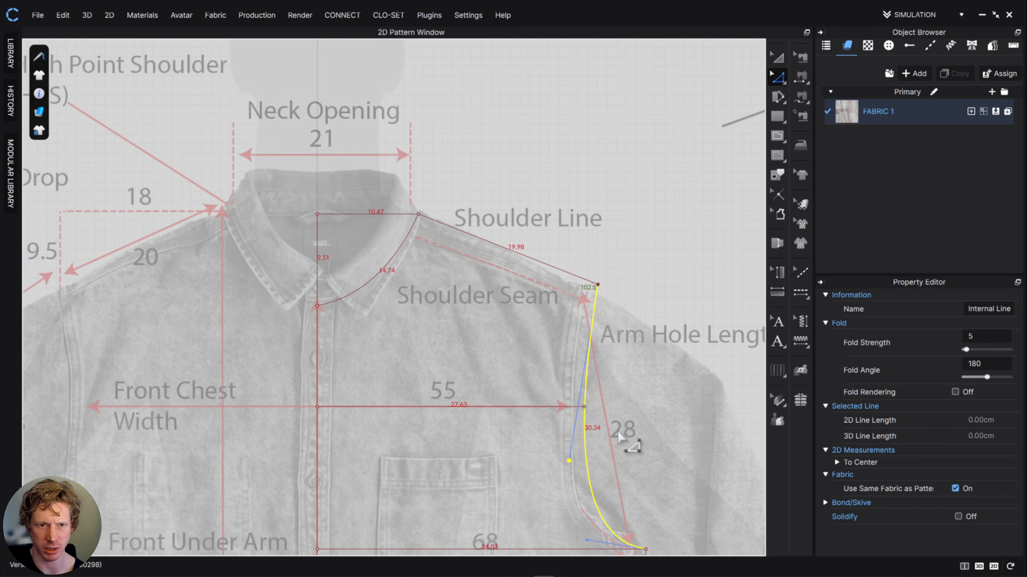
- Draw a vertical internal line about 76.9 cm long from the high point shoulder down to the hem line
{"action": "middle_click_drag", "start_coordinate": [622, 438], "coordinate": [577, 162]}
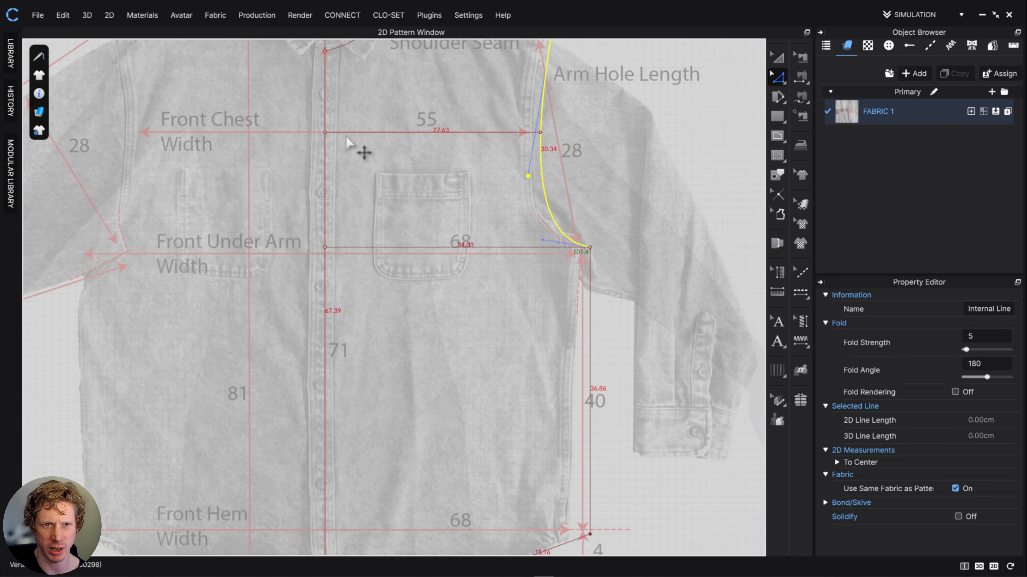
{"action": "middle_click_drag", "start_coordinate": [493, 299], "coordinate": [478, 221]}
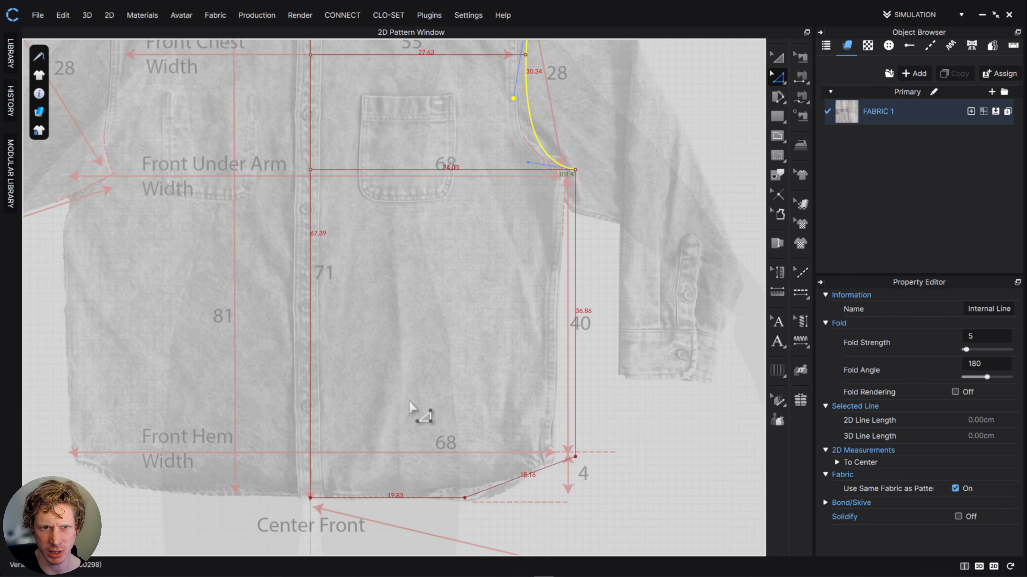
{"action": "scroll", "coordinate": [382, 433], "scroll_direction": "up", "scroll_amount": 2}
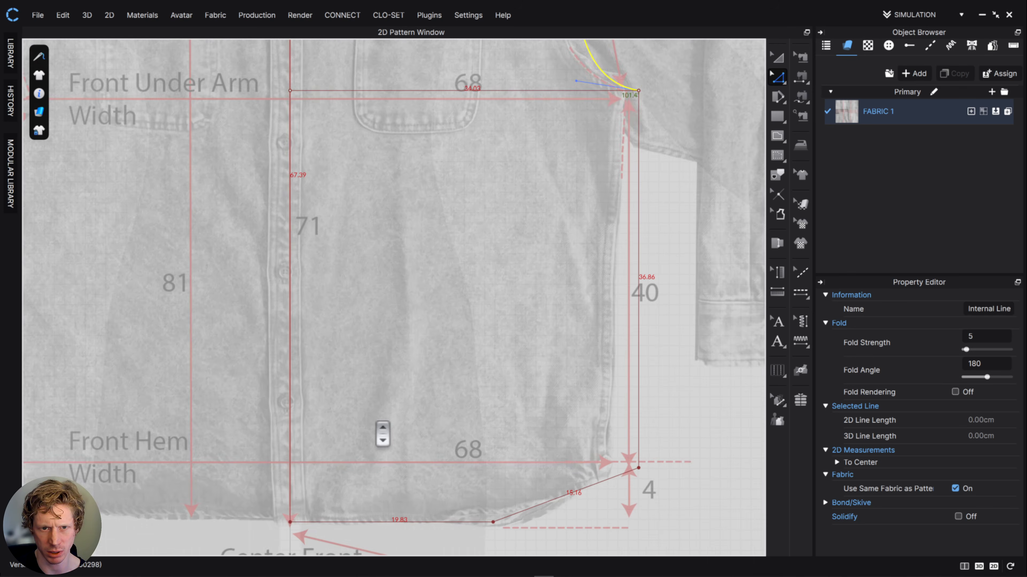
{"action": "scroll", "coordinate": [382, 430], "scroll_direction": "down", "scroll_amount": 5}
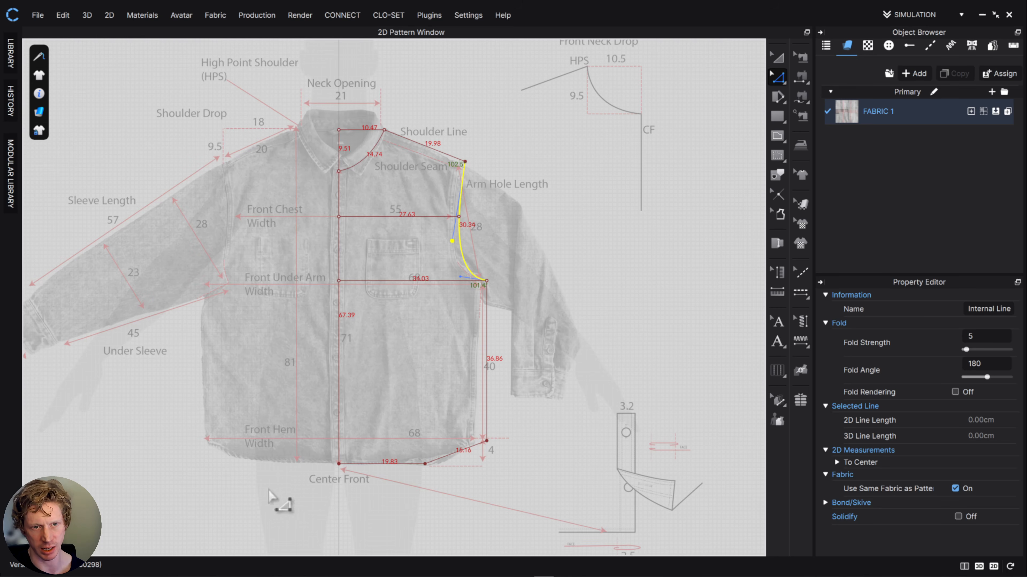
{"action": "left_click", "coordinate": [779, 139]}
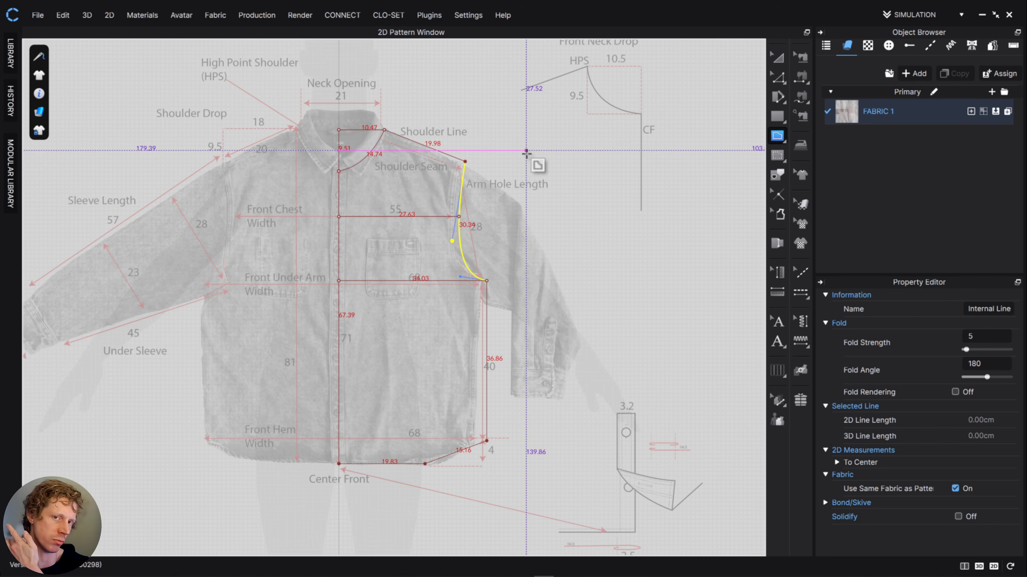
{"action": "left_click", "coordinate": [384, 130]}
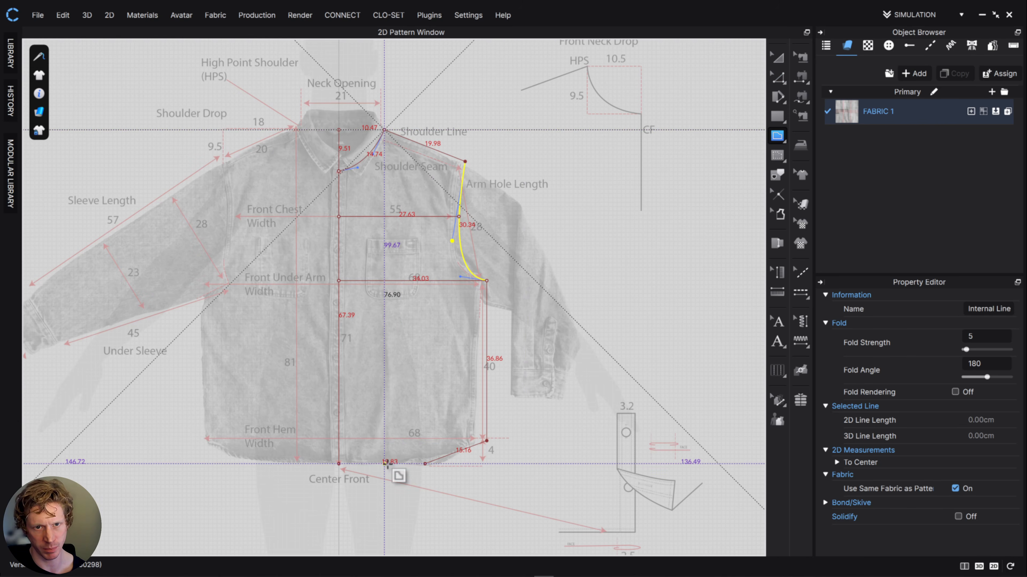
{"action": "double_click", "coordinate": [385, 464]}
{"action": "key", "text": "z"}
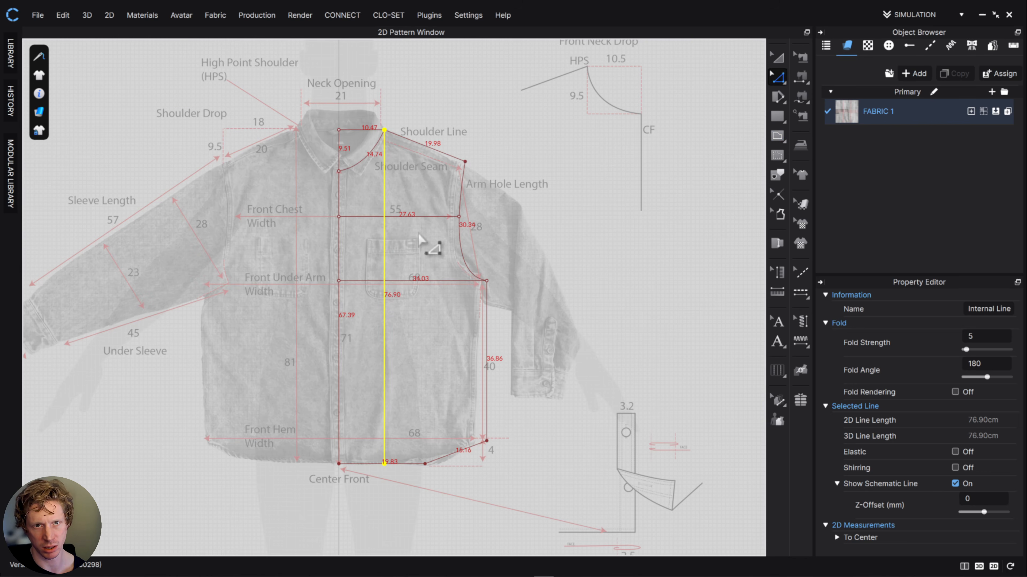
- Lower the entire hem line by 4 cm, making the centre front line about 71.4 cm and the side seam about 40.9 cm
{"action": "left_click", "coordinate": [440, 85]}
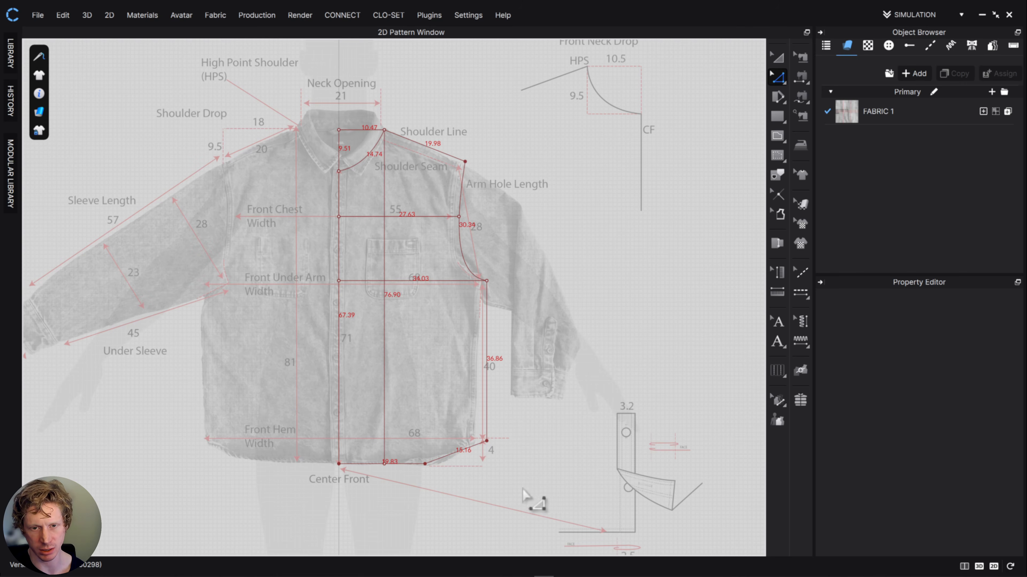
{"action": "scroll", "coordinate": [491, 405], "scroll_direction": "up", "scroll_amount": 4}
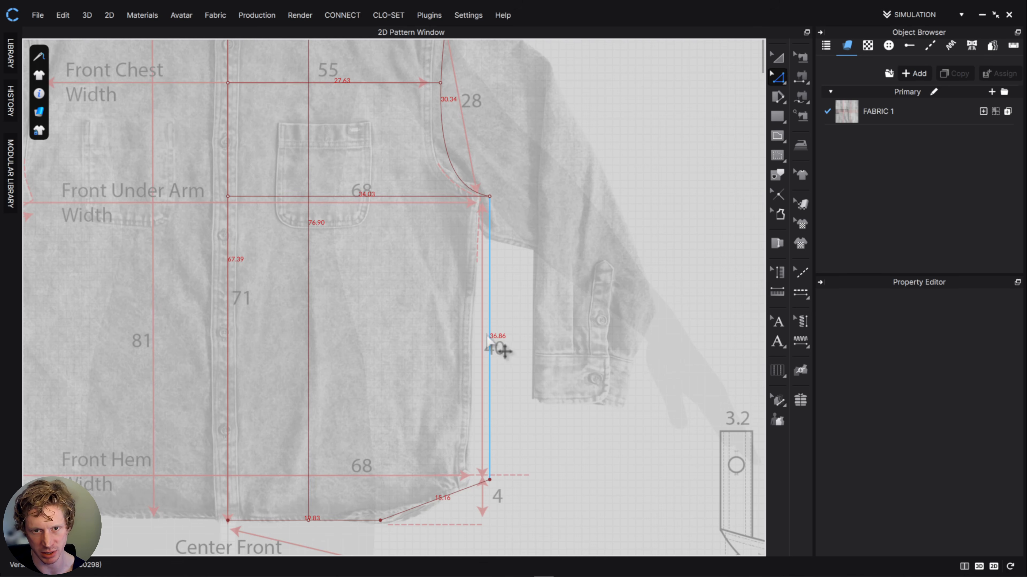
{"action": "scroll", "coordinate": [496, 347], "scroll_direction": "up", "scroll_amount": 3}
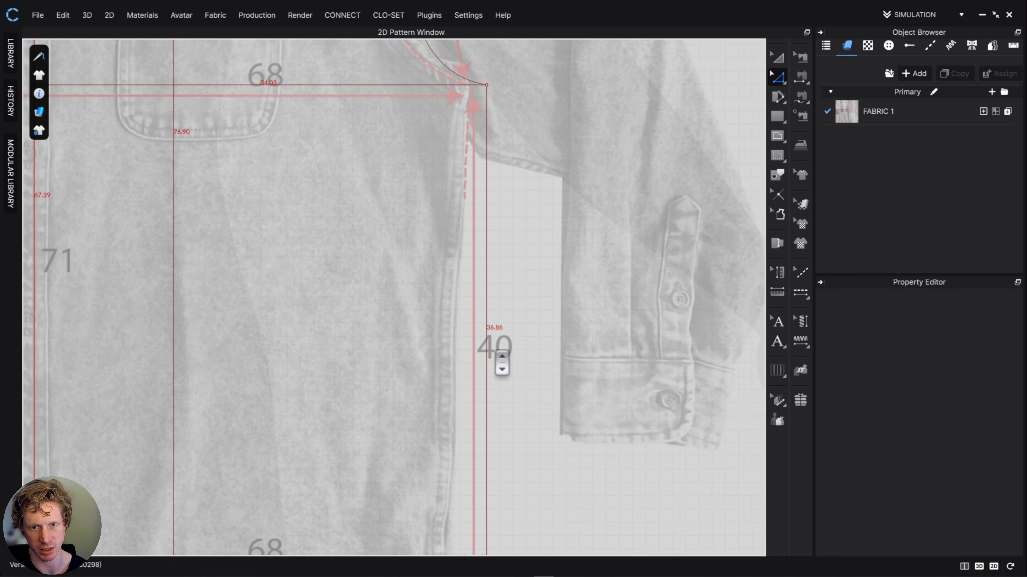
{"action": "scroll", "coordinate": [495, 349], "scroll_direction": "down", "scroll_amount": 5}
{"action": "left_click_drag", "start_coordinate": [567, 502], "coordinate": [267, 438]}
{"action": "middle_click_drag", "start_coordinate": [572, 477], "coordinate": [552, 431]}
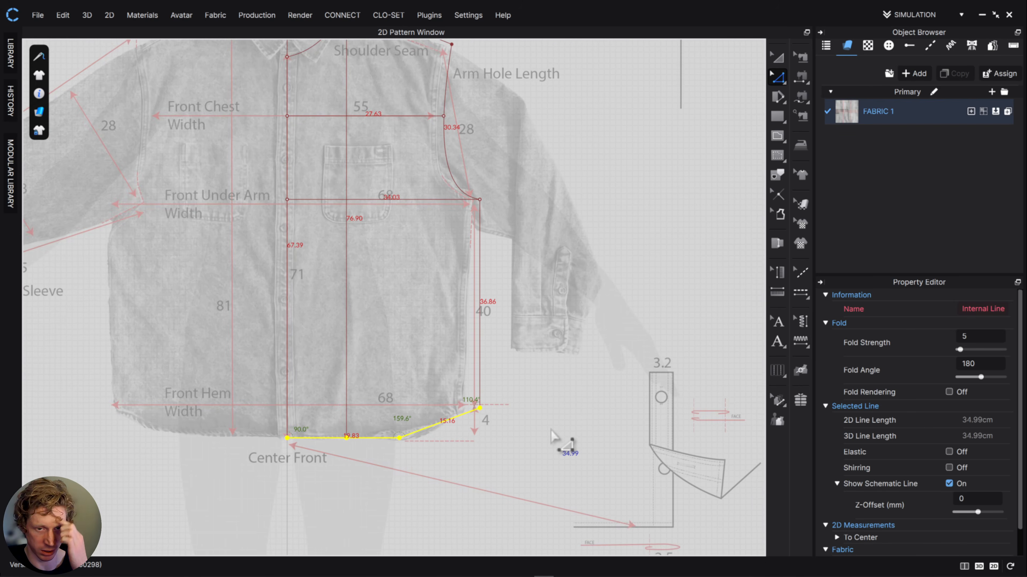
{"action": "key", "text": "Down"}
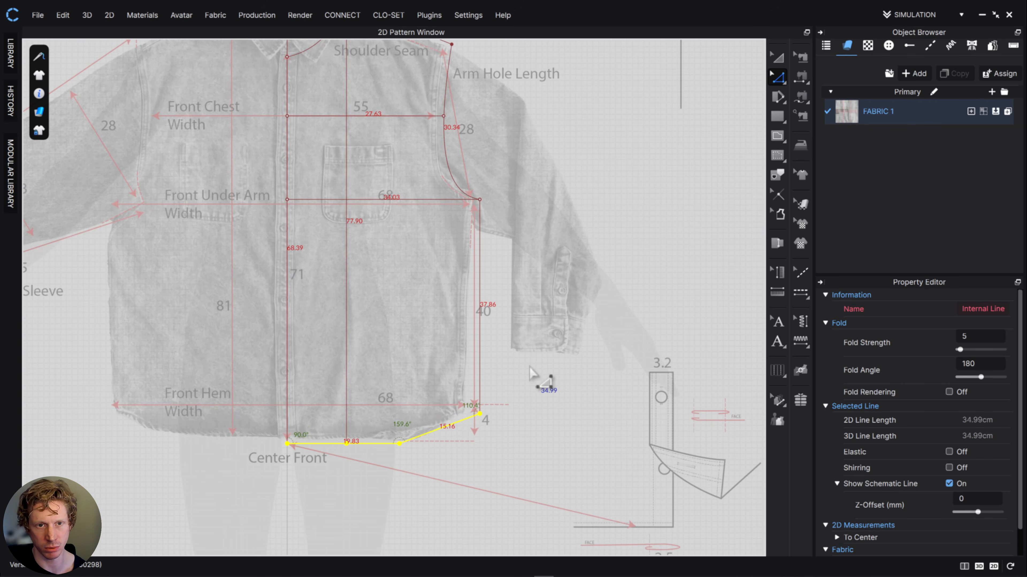
{"action": "key", "text": "Down"}
{"action": "key", "text": "Down"}
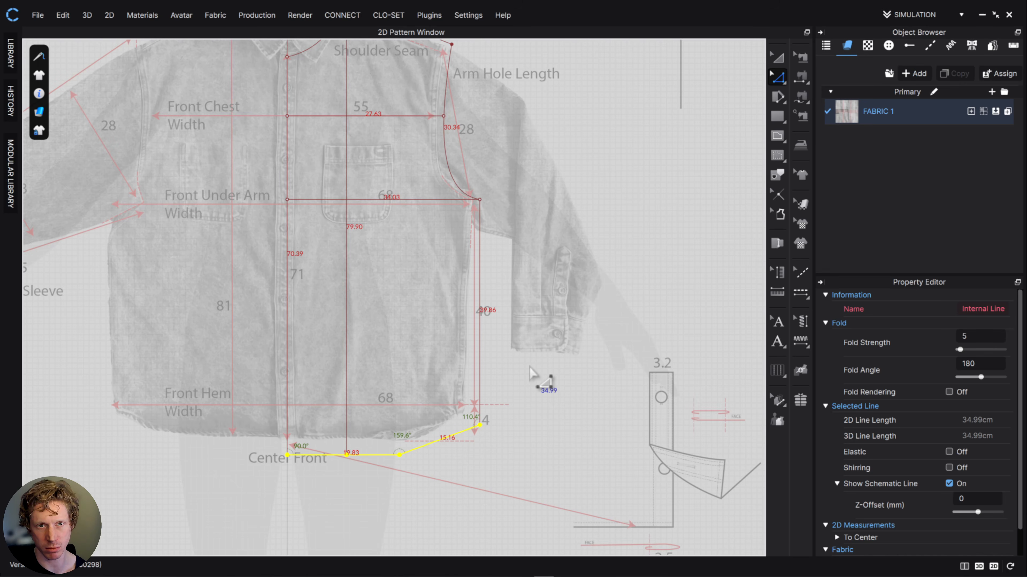
{"action": "key", "text": "Down"}
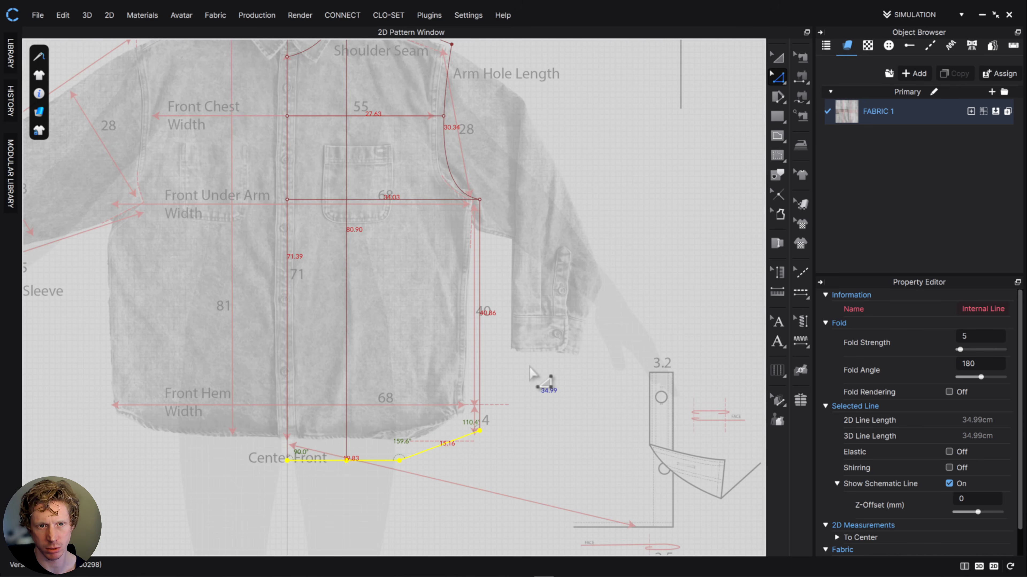
{"action": "left_click", "coordinate": [529, 344]}
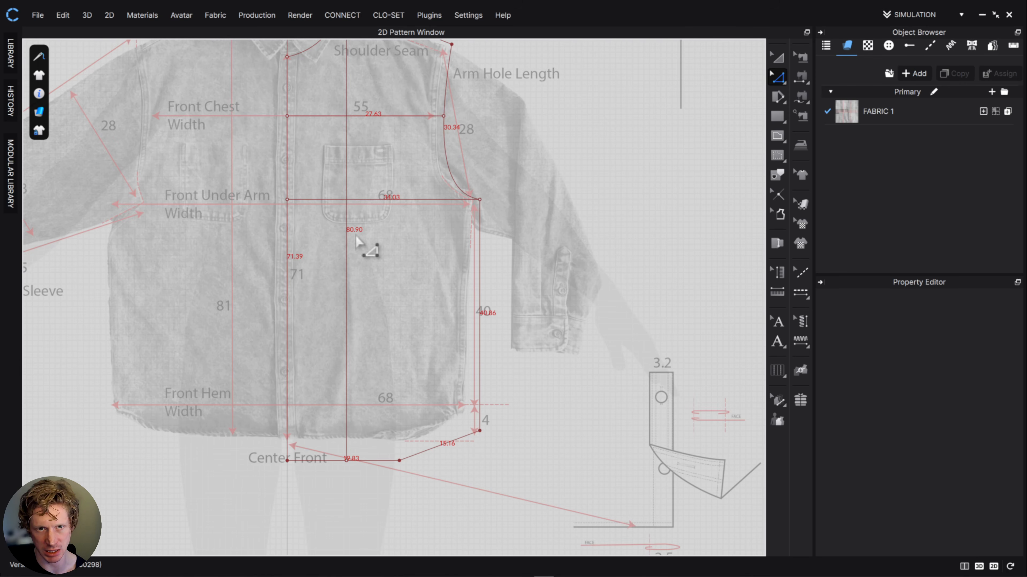
- Draw a vertical internal line about 5.3 cm long from the side seam's hem corner down to the level of the straight hem
{"action": "middle_click_drag", "start_coordinate": [363, 277], "coordinate": [367, 335]}
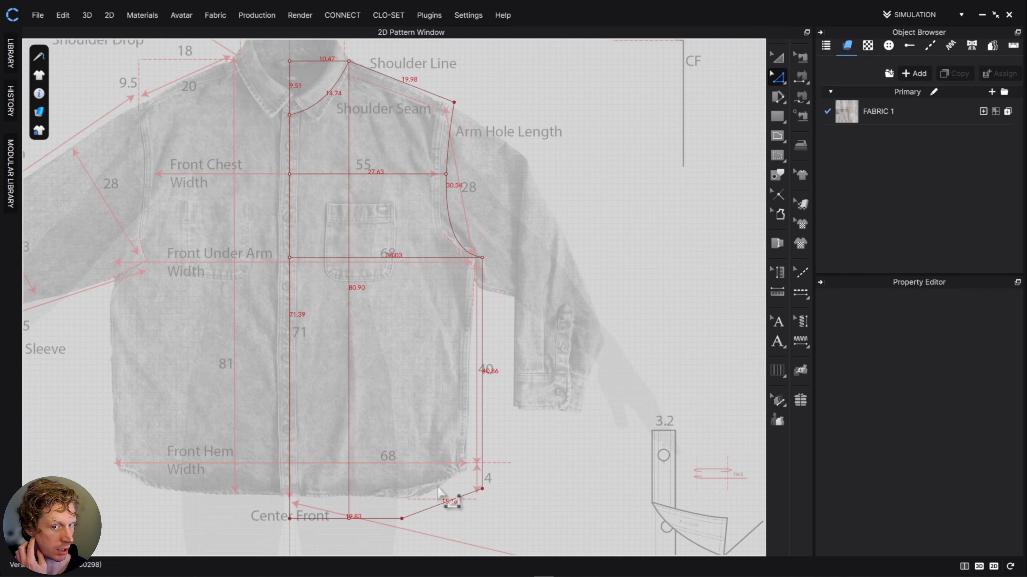
{"action": "middle_click_drag", "start_coordinate": [525, 488], "coordinate": [508, 400]}
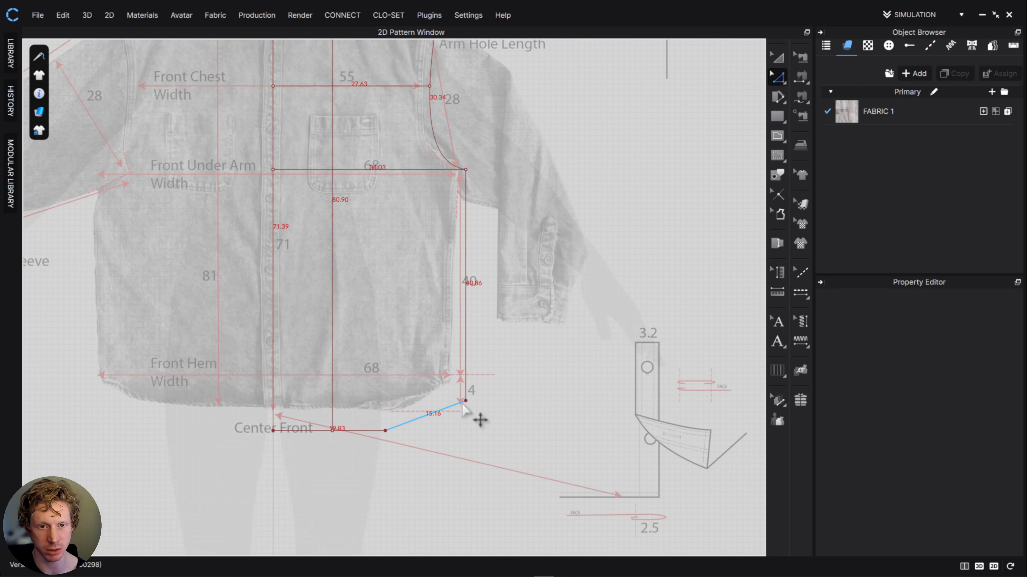
{"action": "scroll", "coordinate": [464, 410], "scroll_direction": "down", "scroll_amount": 2}
{"action": "scroll", "coordinate": [465, 411], "scroll_direction": "up", "scroll_amount": 4}
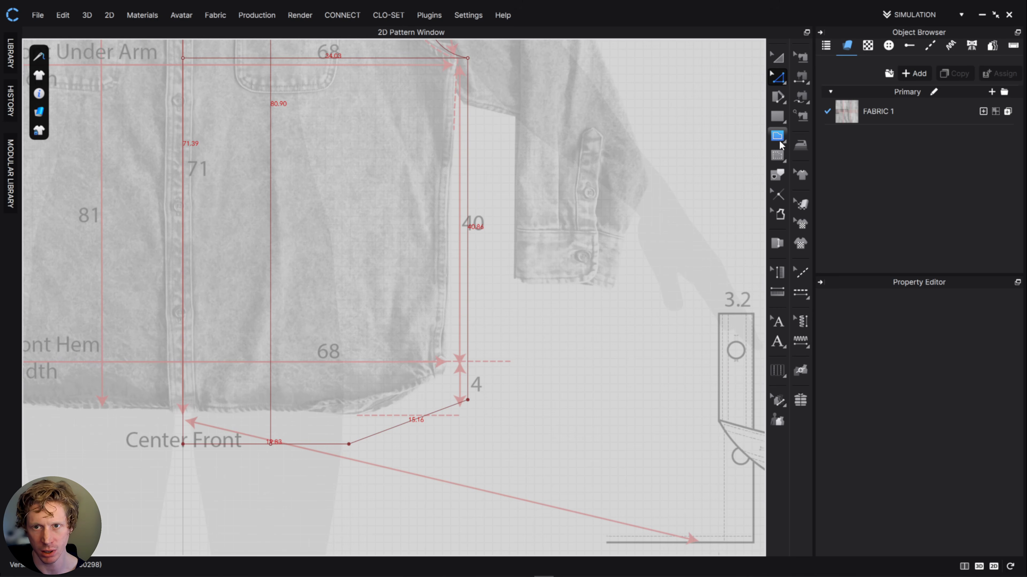
{"action": "left_click", "coordinate": [778, 136]}
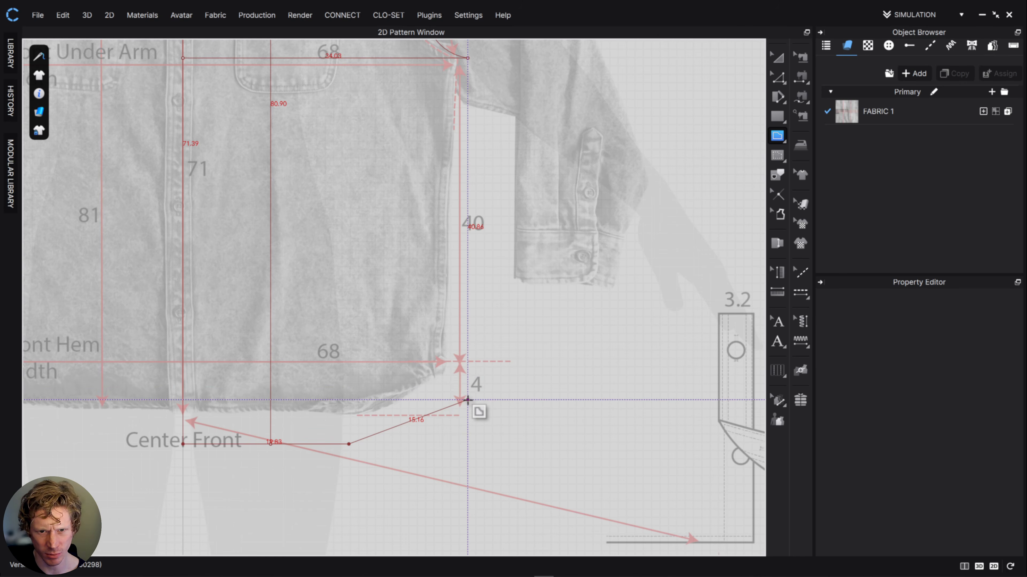
{"action": "left_click", "coordinate": [468, 400]}
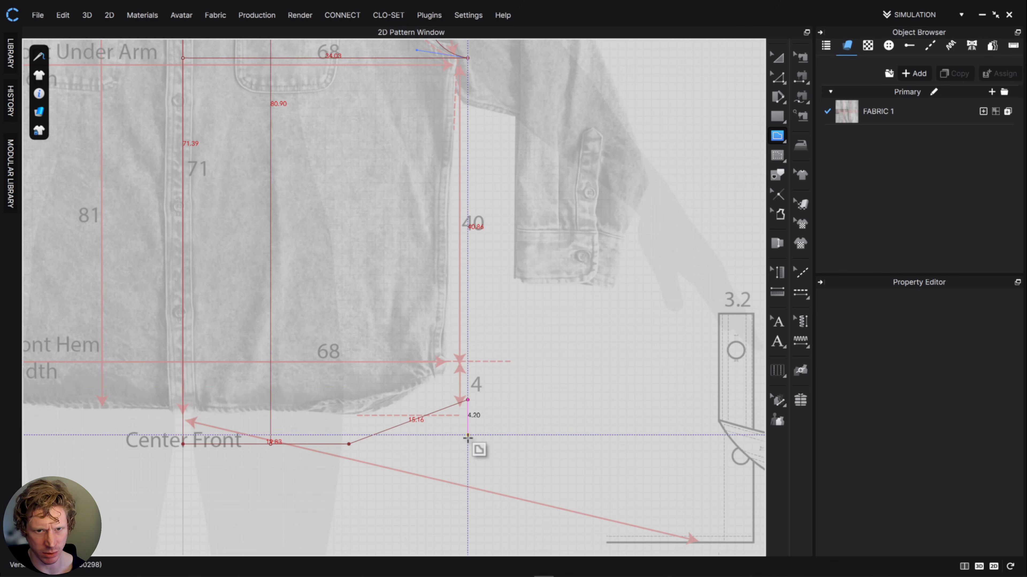
{"action": "double_click", "coordinate": [468, 444]}
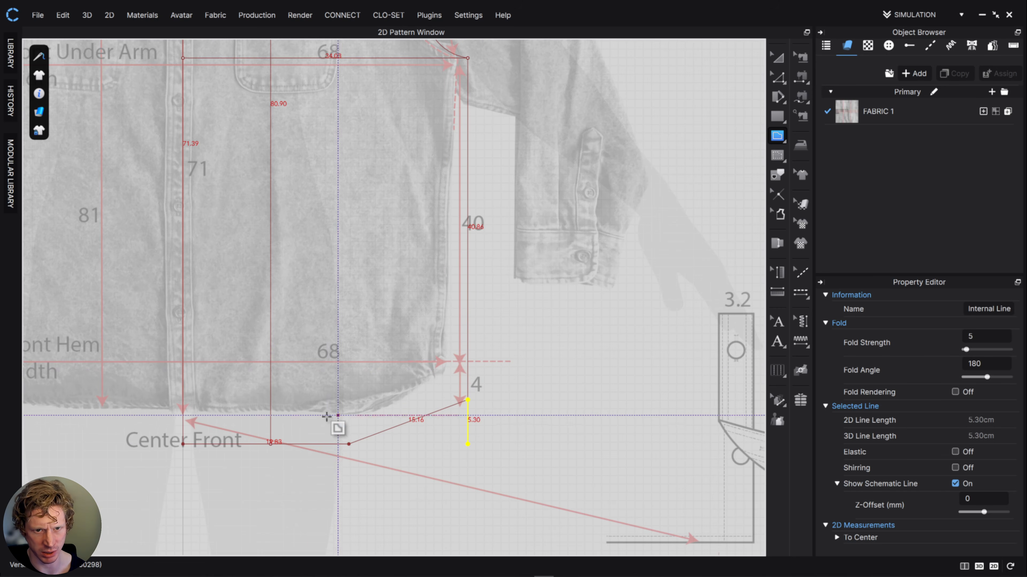
- Move the side seam's hem corner down 1 cm, leaving a vertical guide of about 4.3 cm below it
{"action": "left_click", "coordinate": [780, 83]}
{"action": "middle_click_drag", "start_coordinate": [560, 172], "coordinate": [607, 218]}
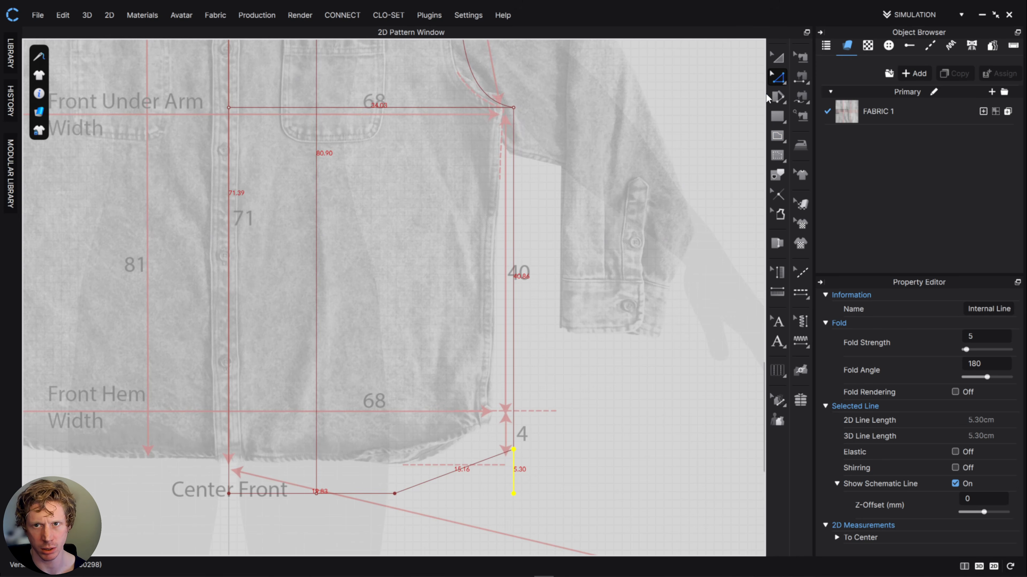
{"action": "left_click", "coordinate": [779, 81]}
{"action": "left_click", "coordinate": [808, 83]}
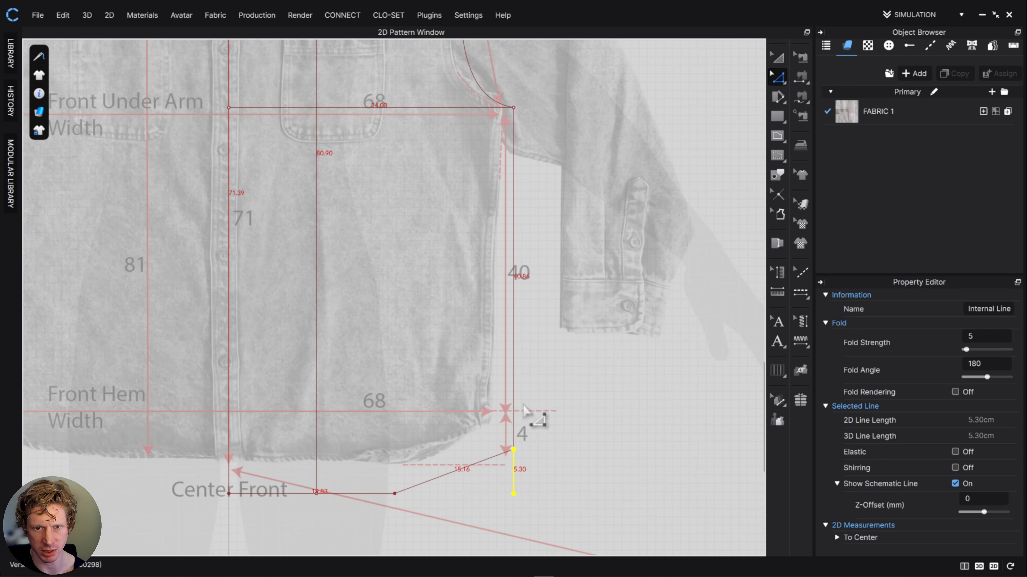
{"action": "left_click", "coordinate": [525, 454]}
{"action": "left_click", "coordinate": [513, 449]}
{"action": "key", "text": "Down"}
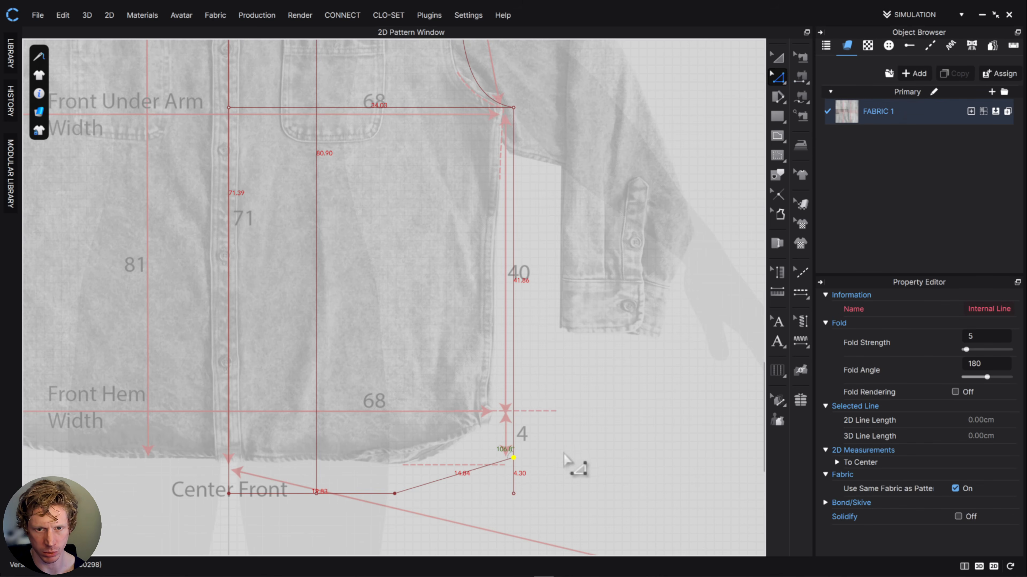
{"action": "left_click", "coordinate": [556, 462]}
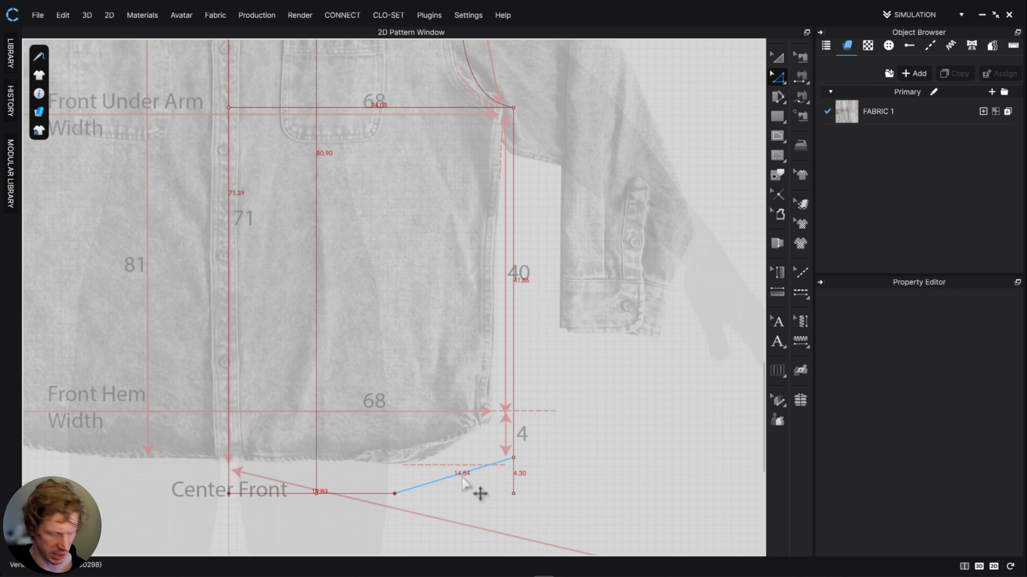
- Bend the slanted hem segment downward into a smooth curve about 15.1 cm long between the straight hem and the side seam
{"action": "scroll", "coordinate": [465, 483], "scroll_direction": "down", "scroll_amount": 5}
{"action": "scroll", "coordinate": [474, 476], "scroll_direction": "up", "scroll_amount": 6}
{"action": "middle_click_drag", "start_coordinate": [481, 481], "coordinate": [476, 332]}
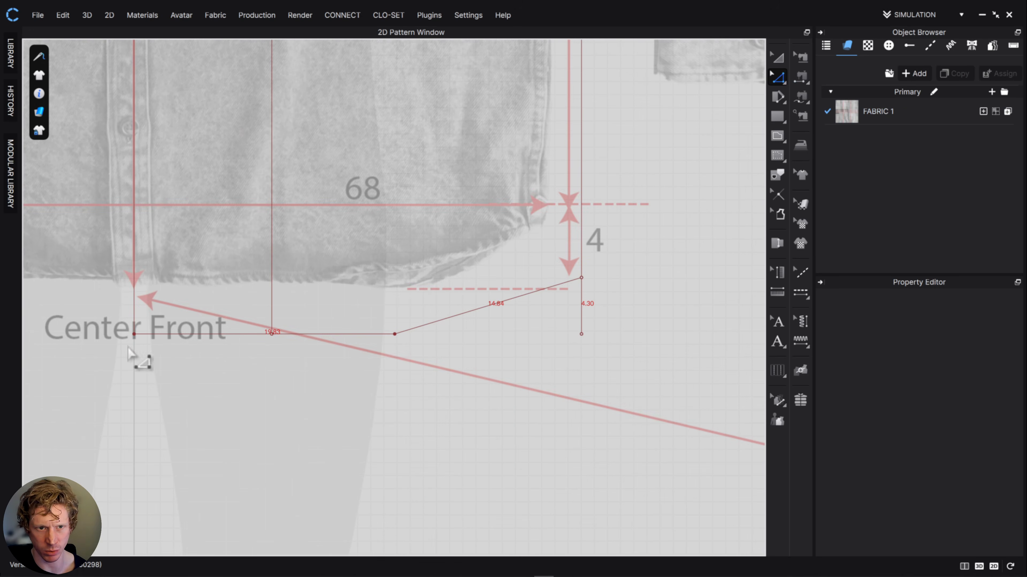
{"action": "key", "text": "c"}
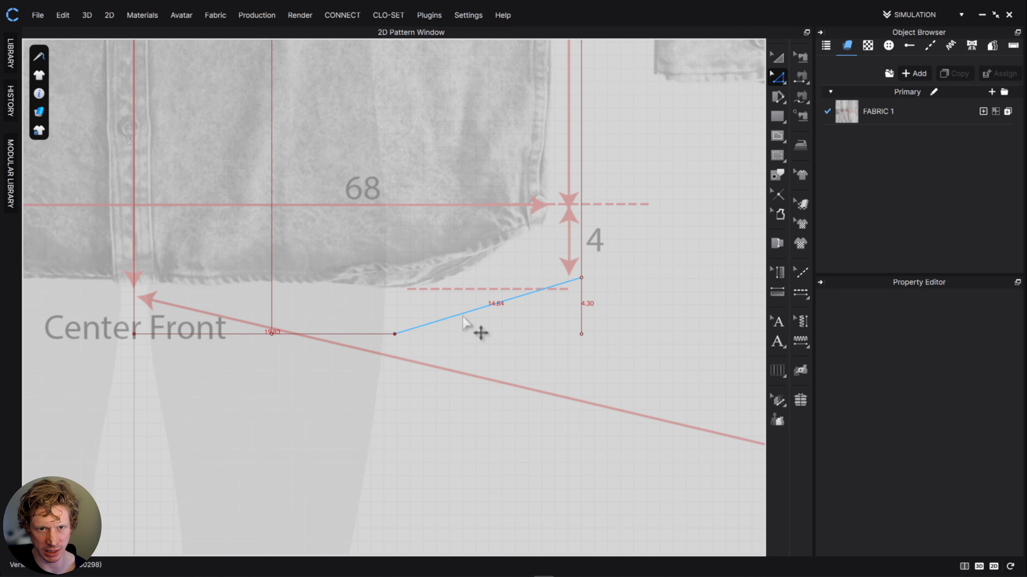
{"action": "left_click_drag", "start_coordinate": [440, 321], "coordinate": [476, 326]}
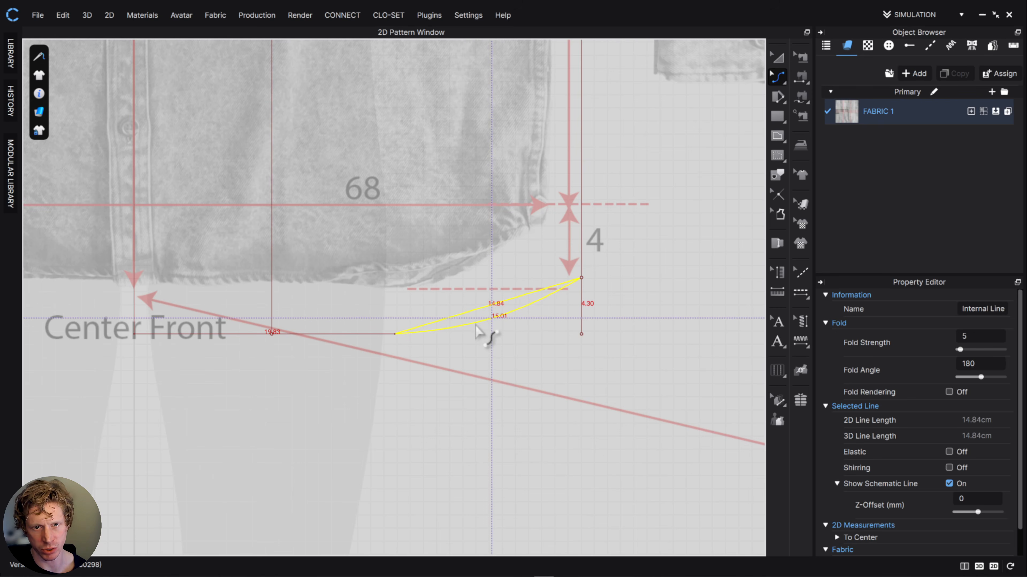
{"action": "scroll", "coordinate": [557, 338], "scroll_direction": "up", "scroll_amount": 5}
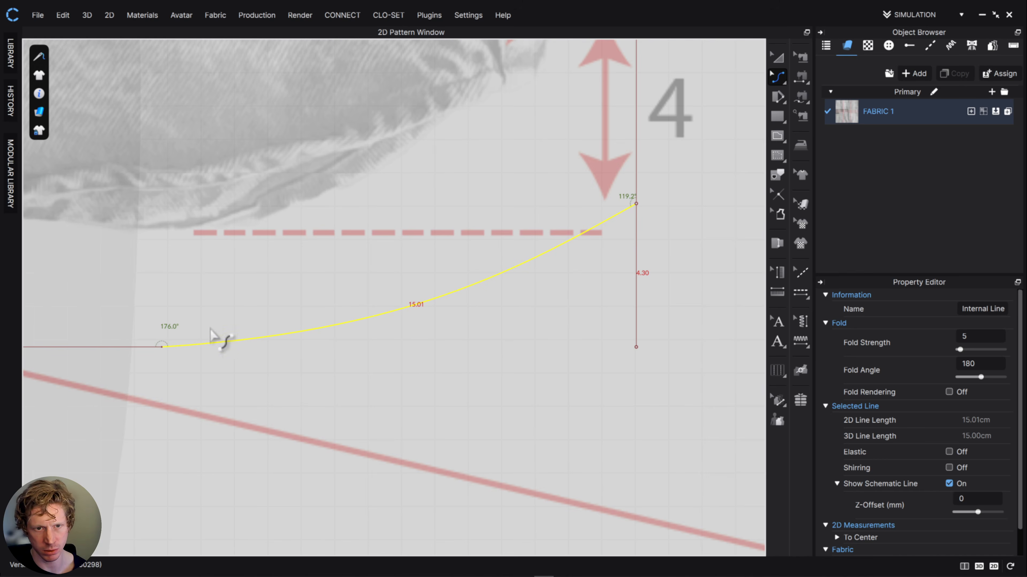
{"action": "scroll", "coordinate": [223, 341], "scroll_direction": "up", "scroll_amount": 1}
{"action": "left_click_drag", "start_coordinate": [252, 339], "coordinate": [253, 347]}
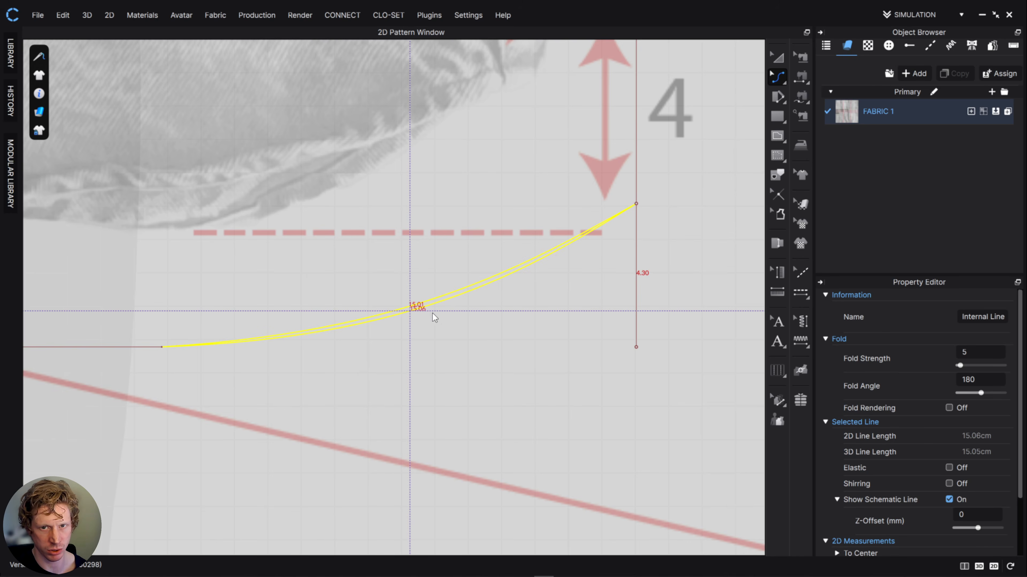
{"action": "scroll", "coordinate": [584, 268], "scroll_direction": "down", "scroll_amount": 5}
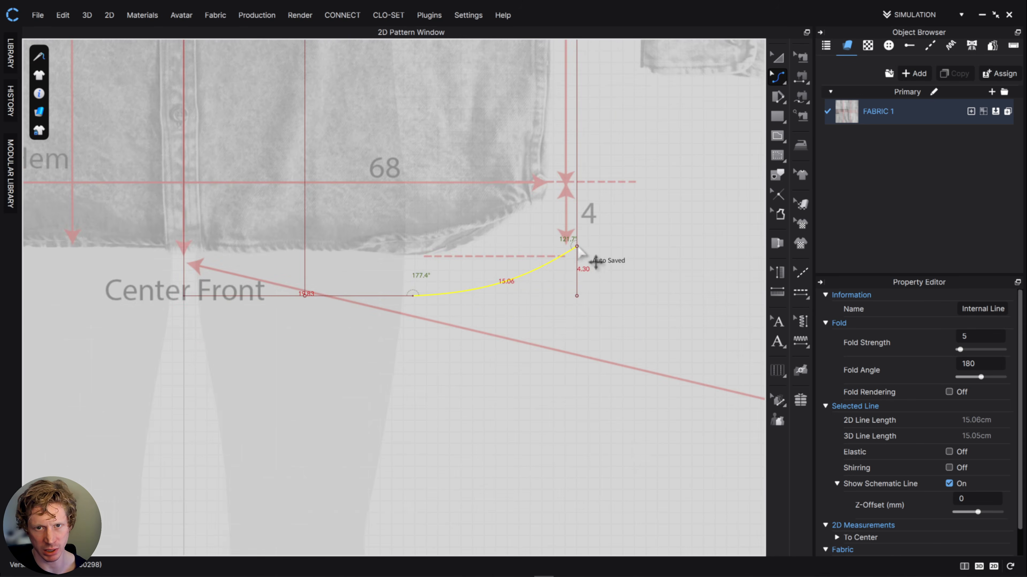
- Add a point on the curved hem segment about 3.5 cm from the side seam corner
{"action": "scroll", "coordinate": [596, 259], "scroll_direction": "up", "scroll_amount": 10}
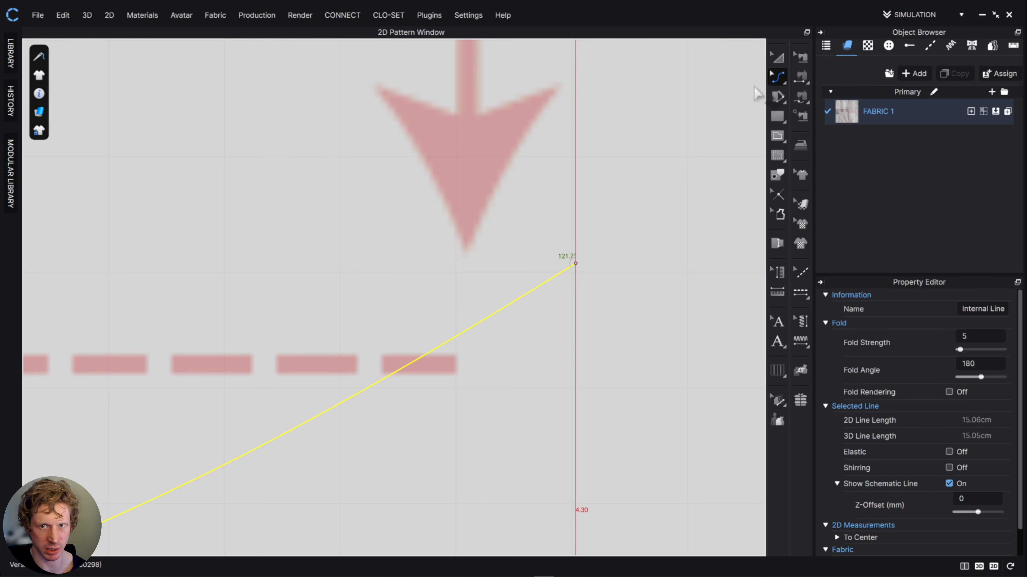
{"action": "left_click", "coordinate": [779, 83]}
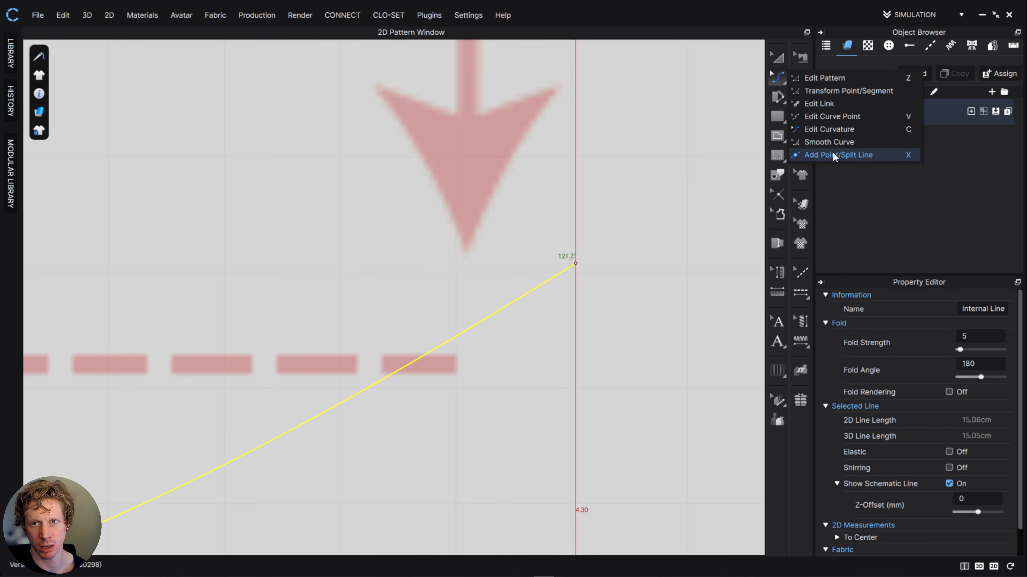
{"action": "left_click", "coordinate": [779, 81]}
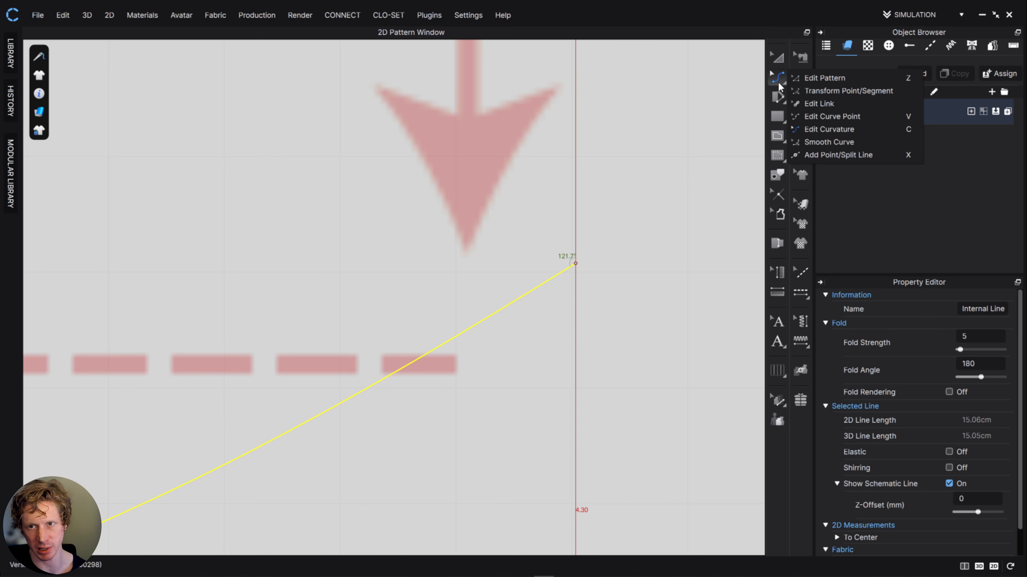
{"action": "left_click", "coordinate": [829, 156]}
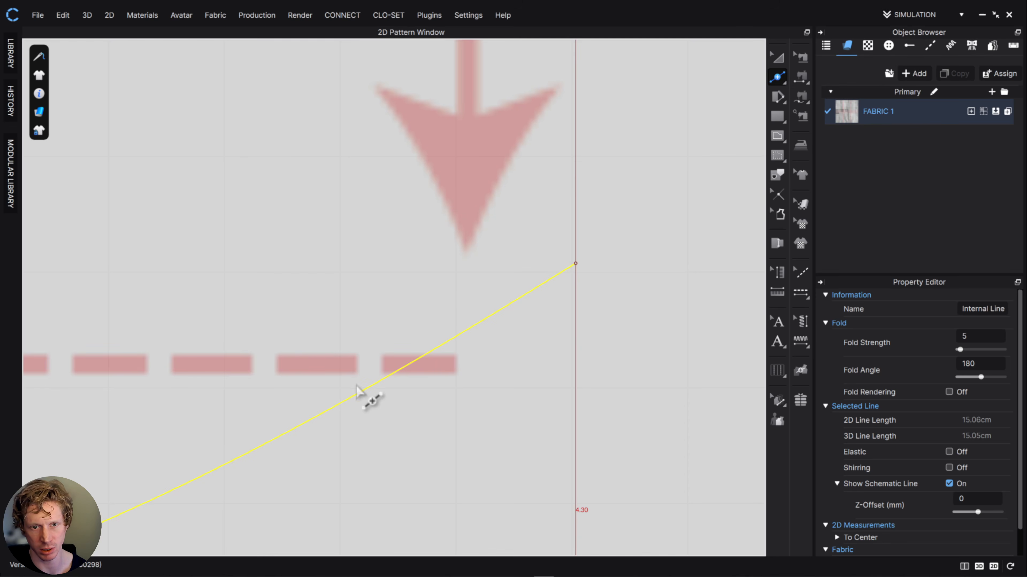
{"action": "left_click", "coordinate": [223, 462]}
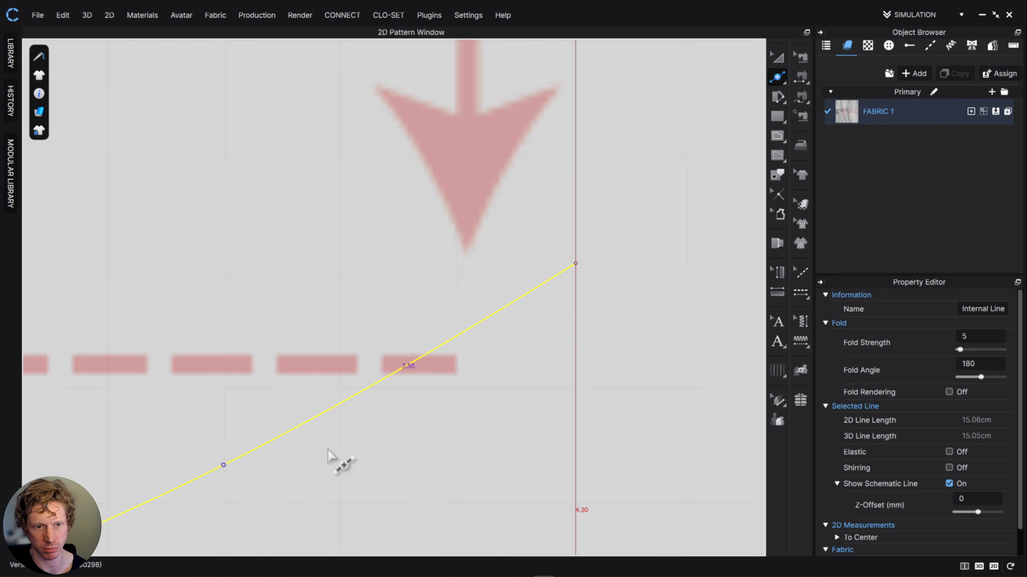
{"action": "scroll", "coordinate": [413, 441], "scroll_direction": "up", "scroll_amount": 3}
{"action": "scroll", "coordinate": [413, 440], "scroll_direction": "down", "scroll_amount": 5}
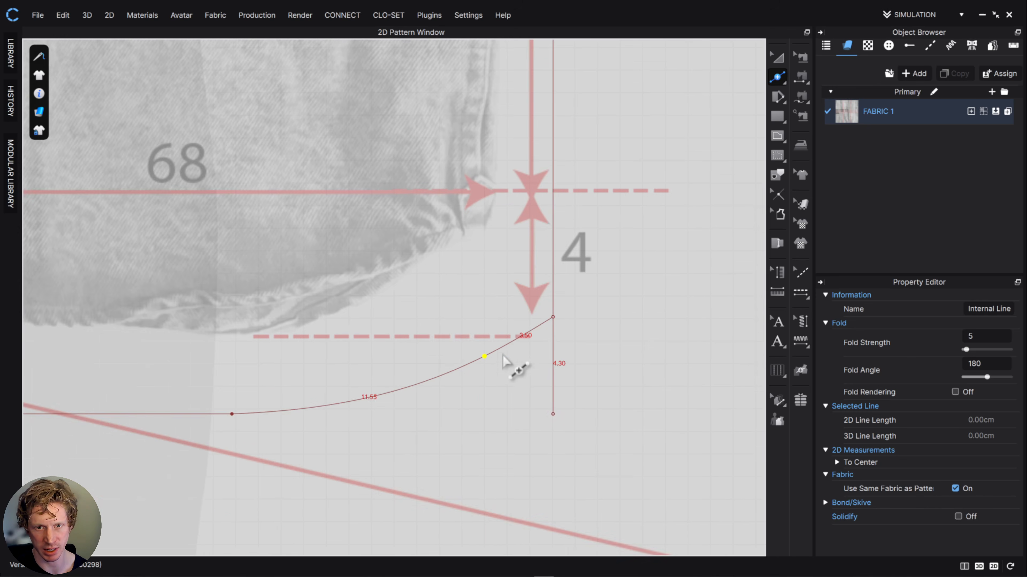
- Shape the hem into an S-curve, bending the short side segment upward to about 3.5 cm and the longer segment downward to about 11.7 cm
{"action": "scroll", "coordinate": [543, 348], "scroll_direction": "up", "scroll_amount": 4}
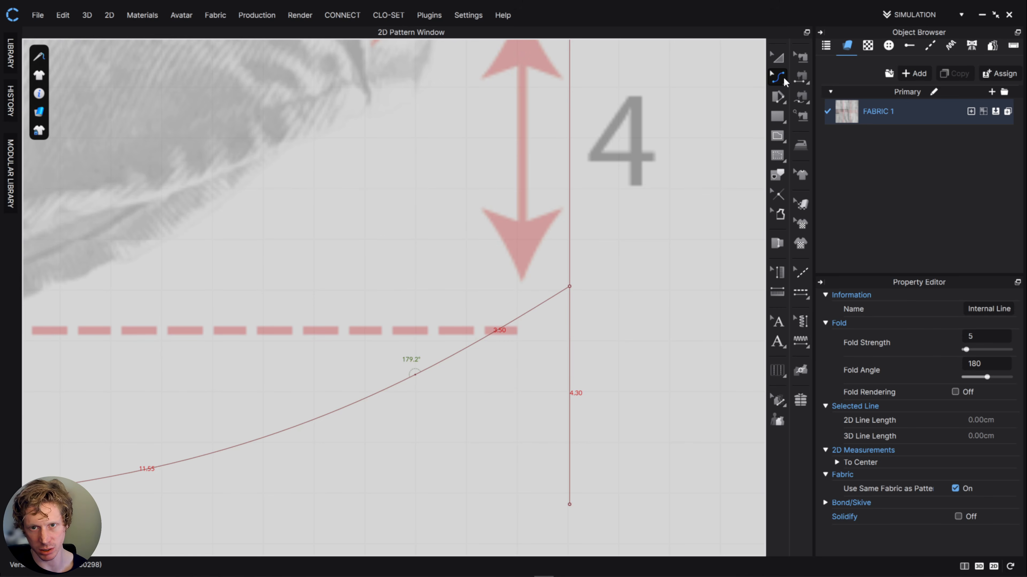
{"action": "left_click_drag", "start_coordinate": [495, 348], "coordinate": [489, 327]}
{"action": "middle_click_drag", "start_coordinate": [495, 354], "coordinate": [544, 300]}
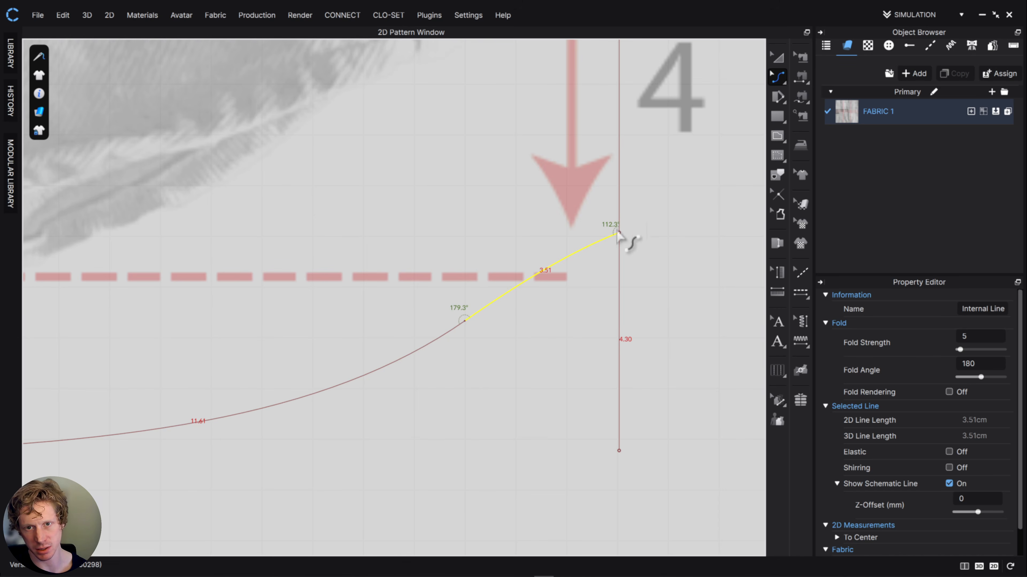
{"action": "left_click_drag", "start_coordinate": [560, 265], "coordinate": [607, 252]}
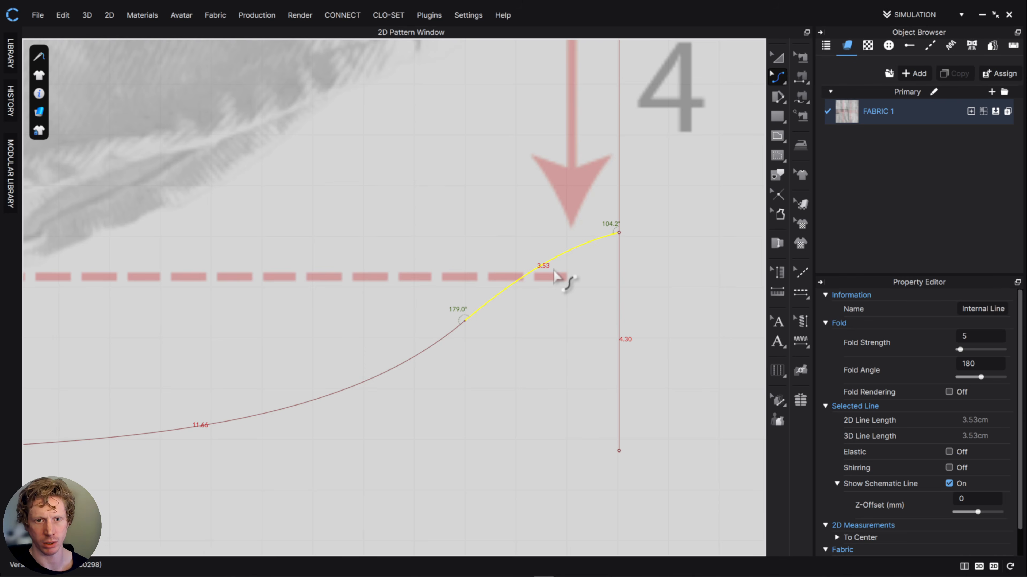
{"action": "scroll", "coordinate": [481, 389], "scroll_direction": "up", "scroll_amount": 4}
{"action": "scroll", "coordinate": [481, 390], "scroll_direction": "down", "scroll_amount": 8}
{"action": "middle_click_drag", "start_coordinate": [481, 393], "coordinate": [582, 314]}
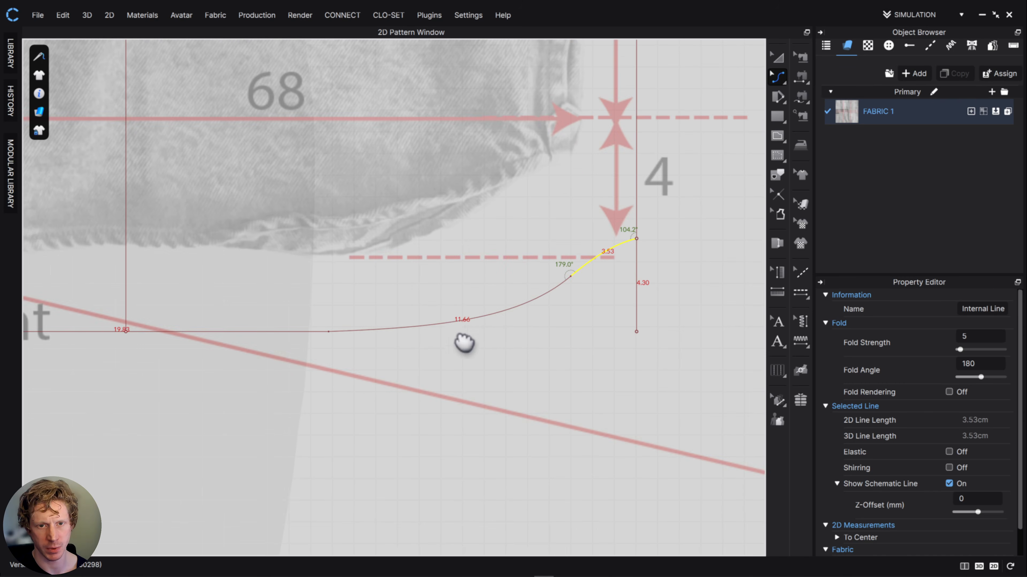
{"action": "left_click", "coordinate": [419, 330]}
{"action": "scroll", "coordinate": [509, 374], "scroll_direction": "up", "scroll_amount": 3}
{"action": "scroll", "coordinate": [515, 465], "scroll_direction": "down", "scroll_amount": 5}
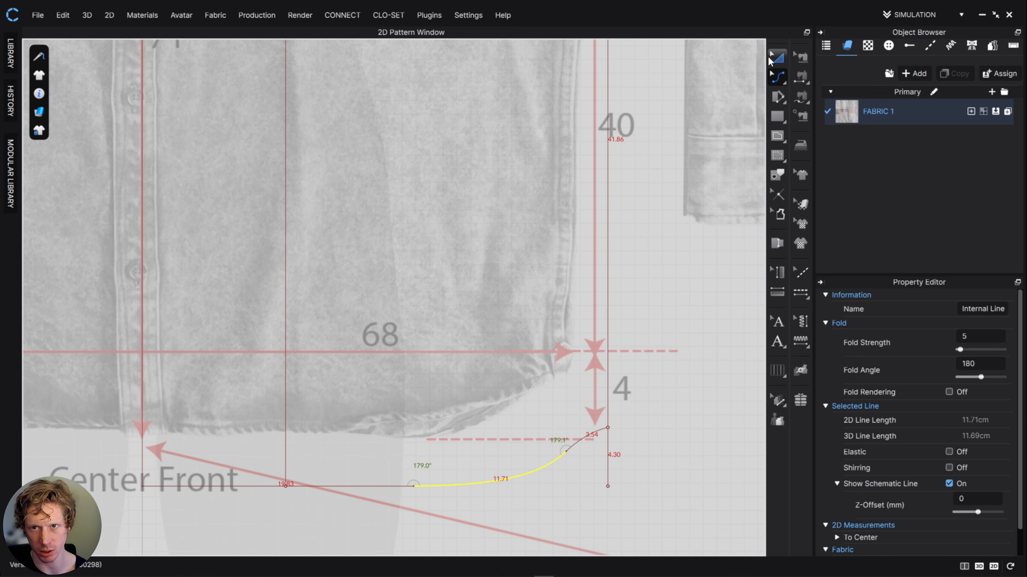
- Compare the half-front pattern with the shirt measurement sheet and the basic man's shirt draft on the reference board
{"action": "left_click", "coordinate": [777, 58]}
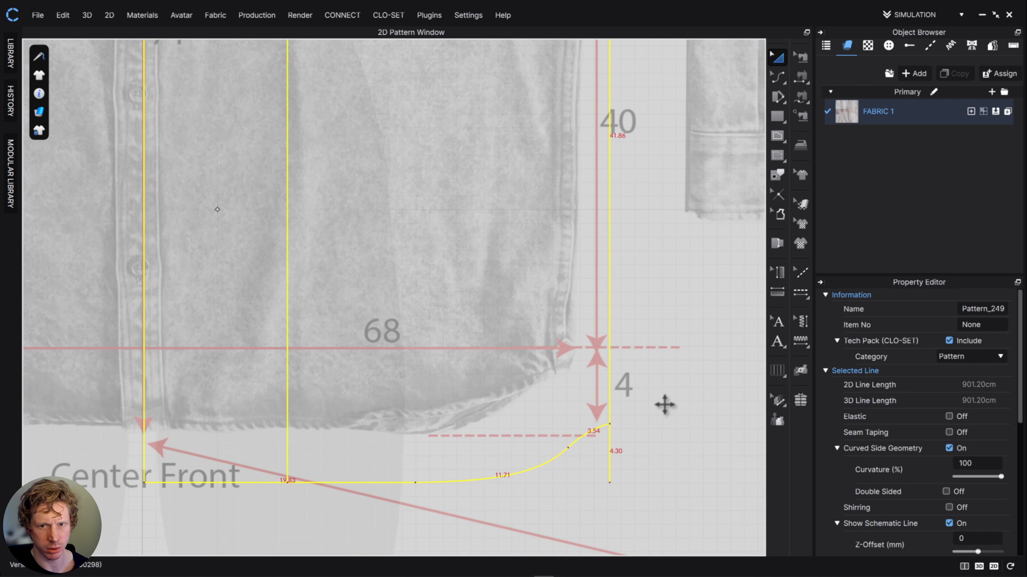
{"action": "scroll", "coordinate": [667, 406], "scroll_direction": "down", "scroll_amount": 6}
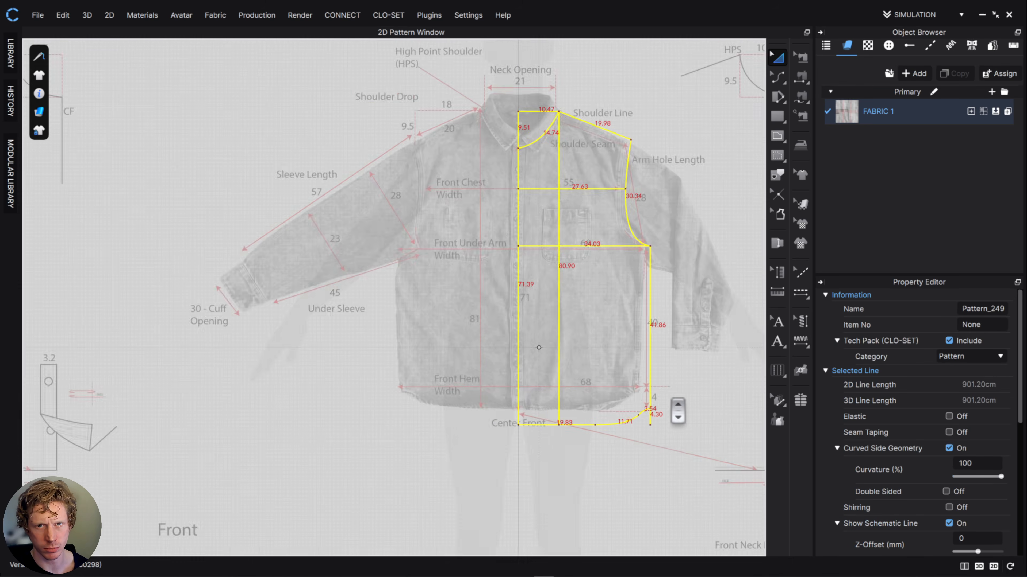
{"action": "scroll", "coordinate": [677, 409], "scroll_direction": "up", "scroll_amount": 2}
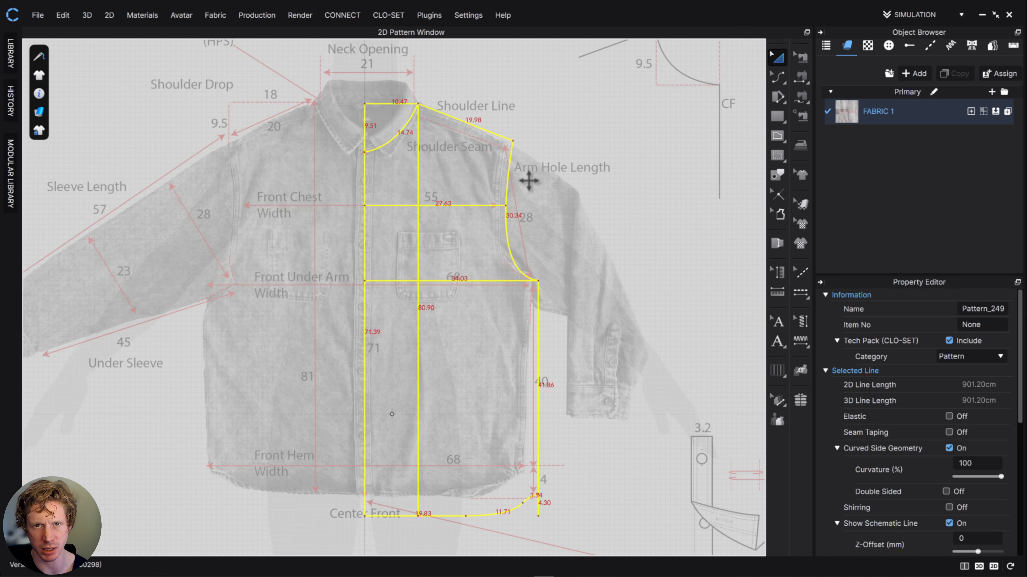
{"action": "scroll", "coordinate": [524, 243], "scroll_direction": "down", "scroll_amount": 5}
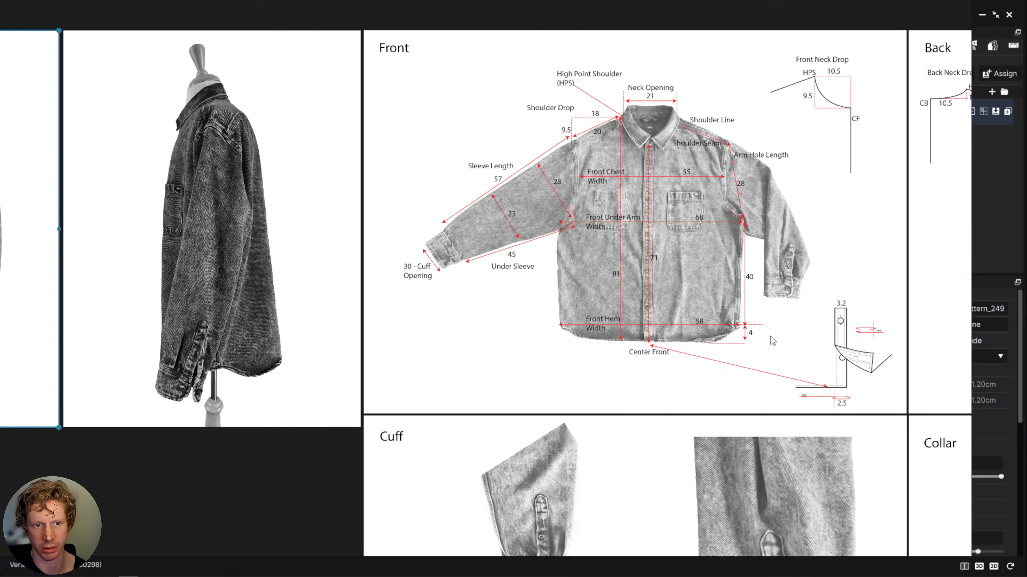
{"action": "scroll", "coordinate": [770, 336], "scroll_direction": "down", "scroll_amount": 1}
{"action": "middle_click_drag", "start_coordinate": [330, 335], "coordinate": [769, 166]}
{"action": "middle_click_drag", "start_coordinate": [213, 342], "coordinate": [410, 341]}
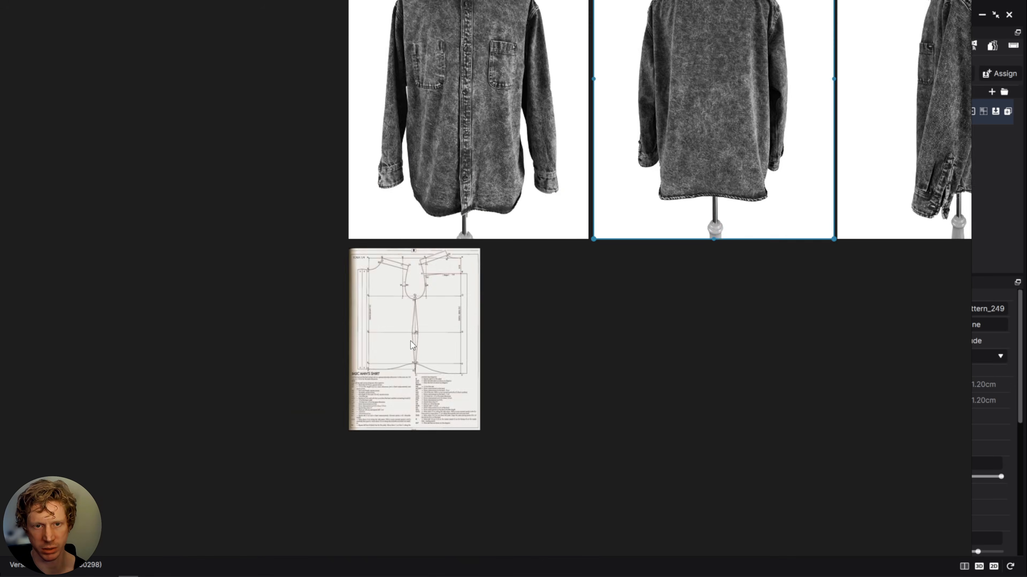
{"action": "scroll", "coordinate": [411, 341], "scroll_direction": "up", "scroll_amount": 4}
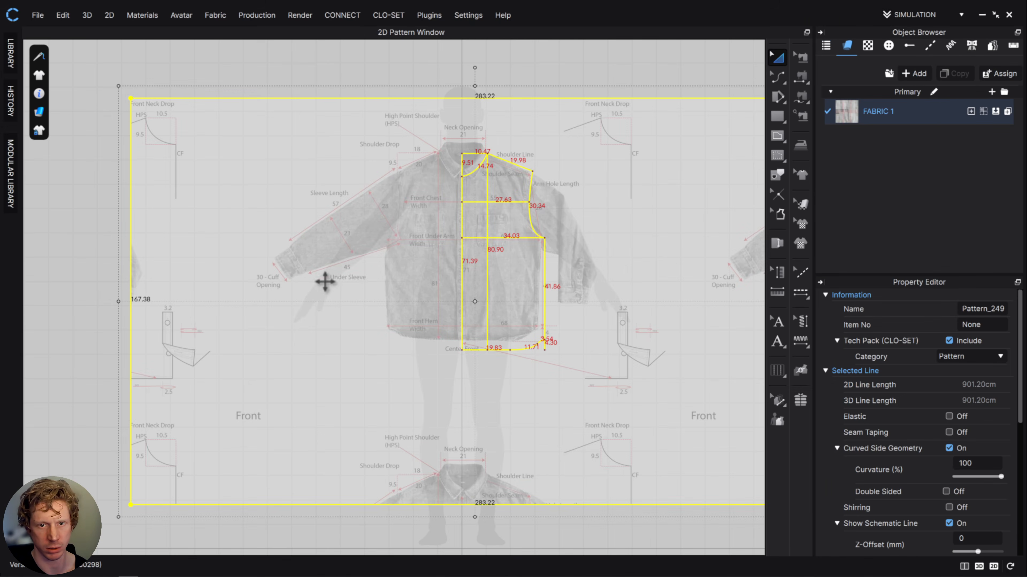
{"action": "scroll", "coordinate": [325, 282], "scroll_direction": "down", "scroll_amount": 3}
{"action": "scroll", "coordinate": [355, 332], "scroll_direction": "up", "scroll_amount": 6}
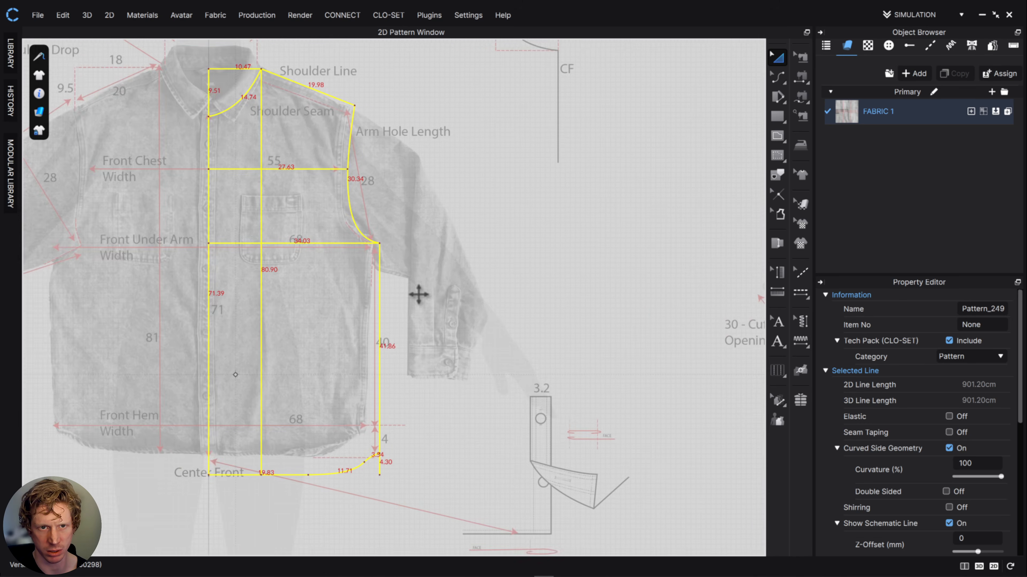
{"action": "scroll", "coordinate": [418, 294], "scroll_direction": "down", "scroll_amount": 4}
{"action": "scroll", "coordinate": [554, 232], "scroll_direction": "up", "scroll_amount": 3}
- Paste a mirrored copy of the half-front pattern beside the original, aligned vertically with the two side seams meeting
{"action": "left_click", "coordinate": [451, 372]}
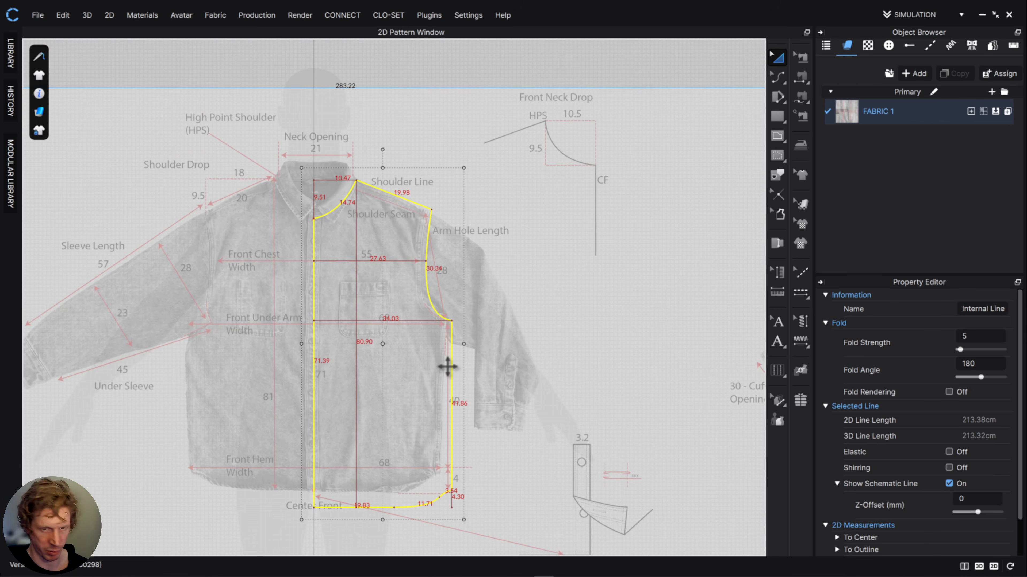
{"action": "key", "text": "ctrl+a"}
{"action": "right_click", "coordinate": [520, 348]}
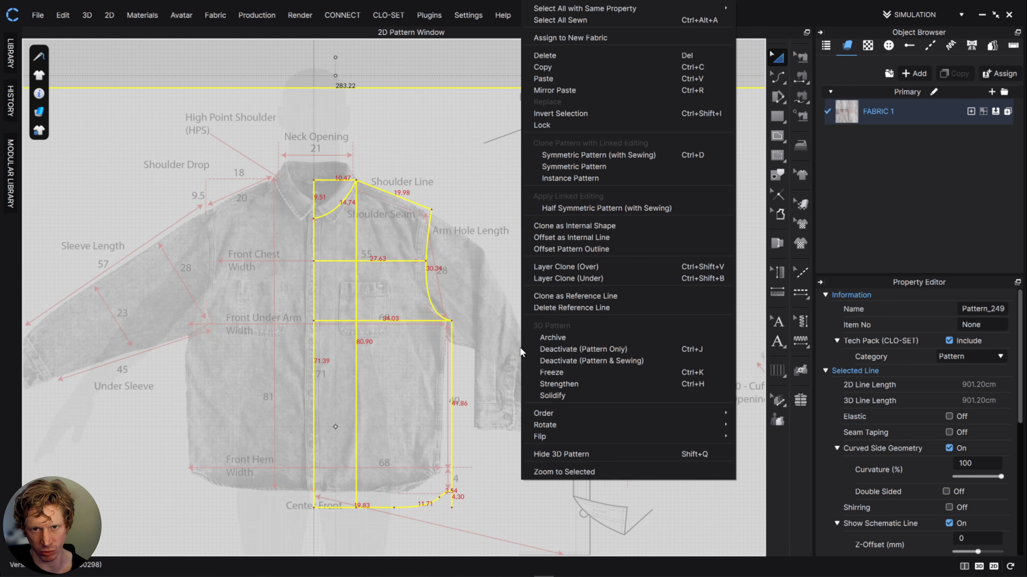
{"action": "left_click", "coordinate": [555, 95]}
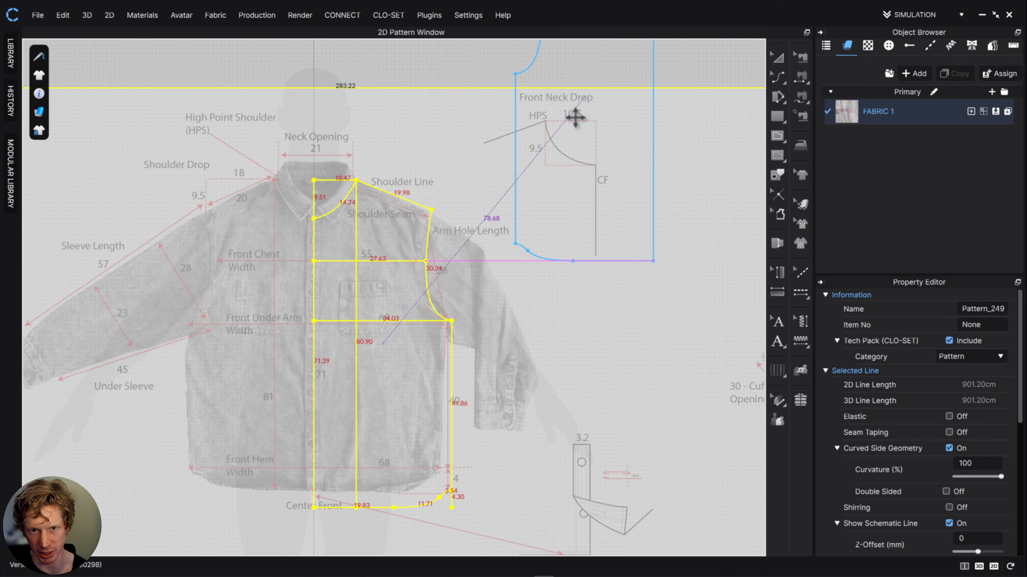
{"action": "left_click", "coordinate": [524, 342]}
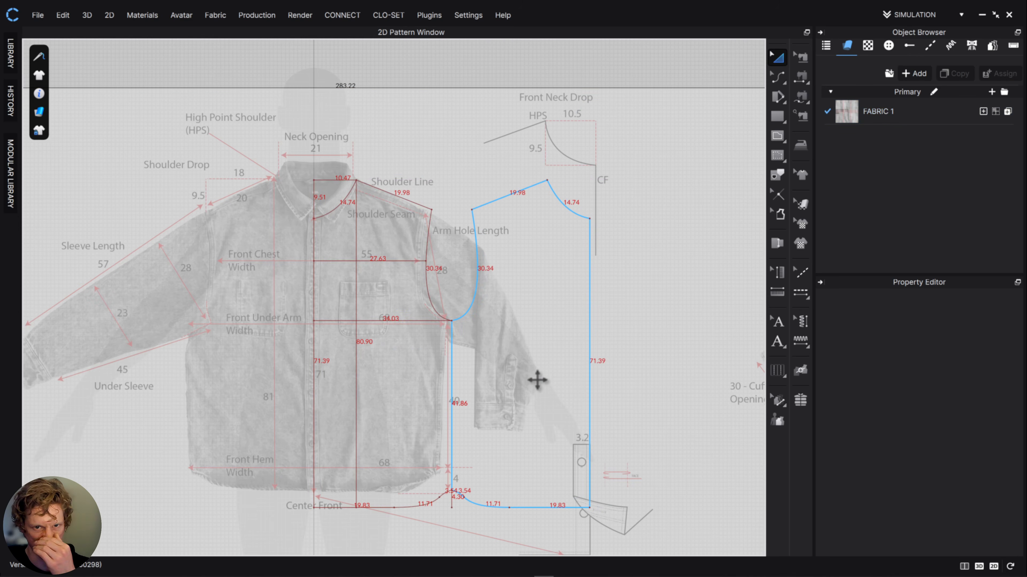
- Draw a horizontal internal line about 34 cm long on the mirrored pattern, from the underarm point to its center edge
{"action": "scroll", "coordinate": [543, 327], "scroll_direction": "down", "scroll_amount": 4}
{"action": "scroll", "coordinate": [542, 326], "scroll_direction": "up", "scroll_amount": 7}
{"action": "scroll", "coordinate": [518, 277], "scroll_direction": "down", "scroll_amount": 2}
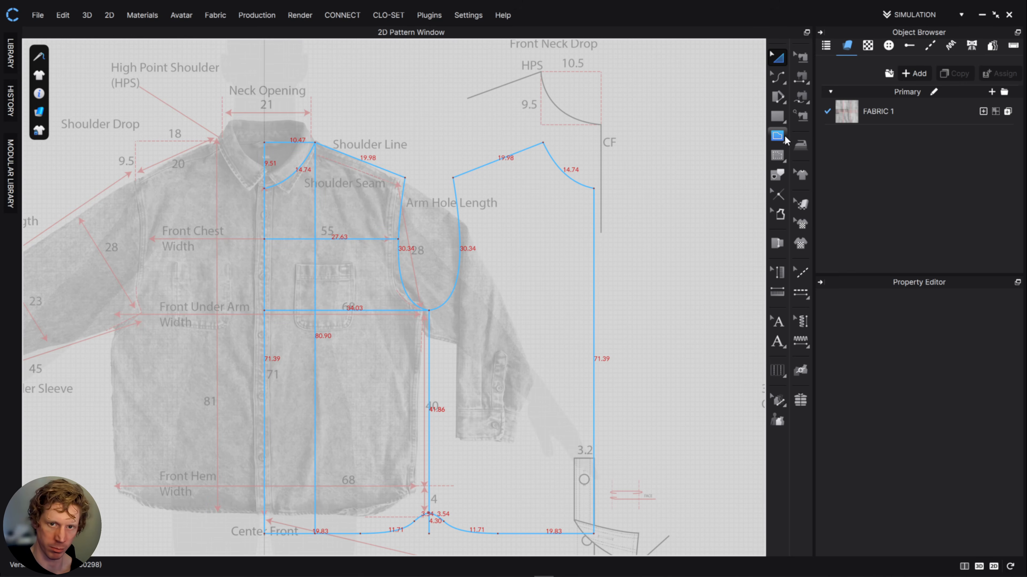
{"action": "left_click", "coordinate": [782, 138]}
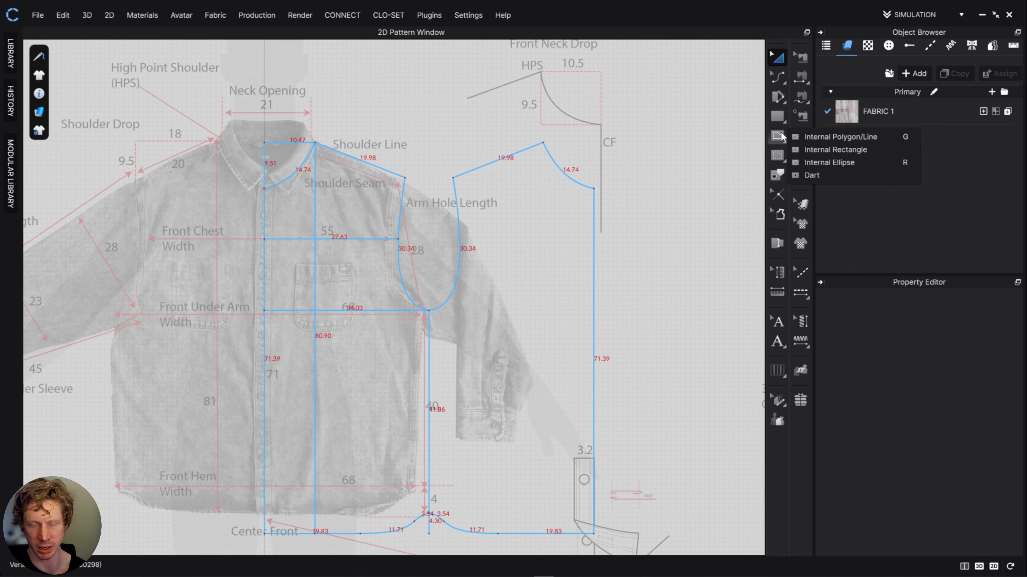
{"action": "left_click", "coordinate": [821, 137]}
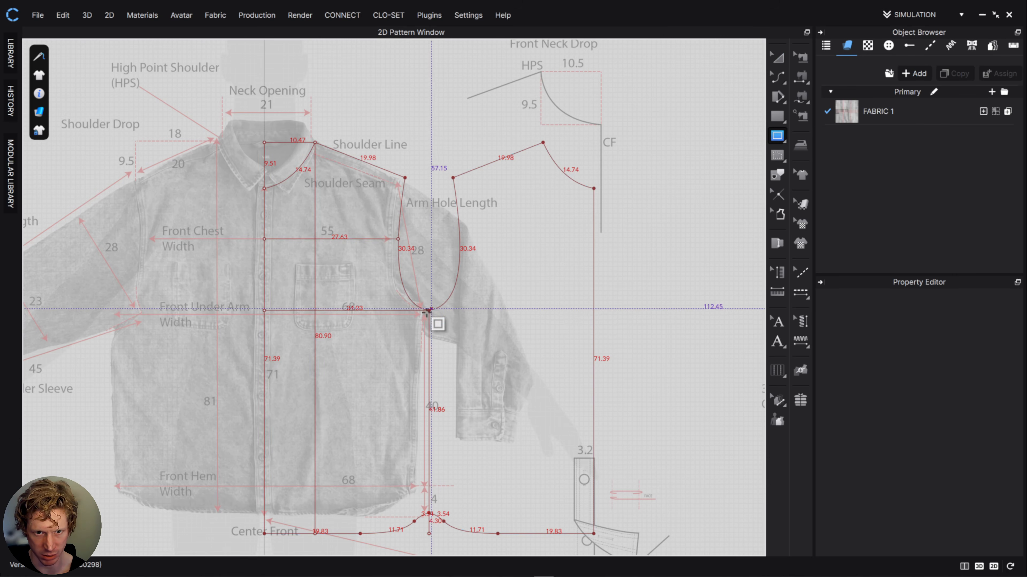
{"action": "left_click", "coordinate": [777, 136]}
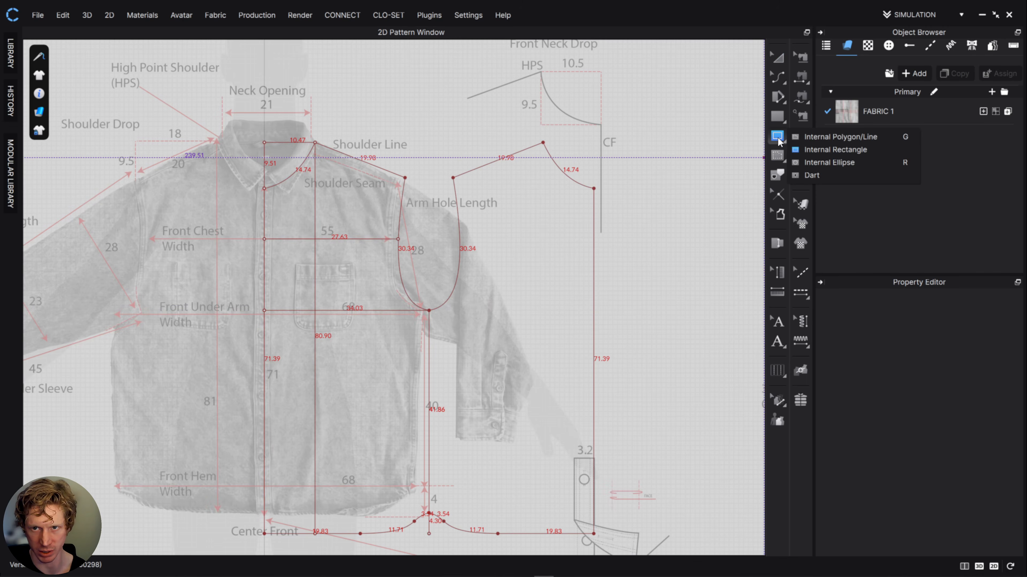
{"action": "left_click", "coordinate": [819, 140]}
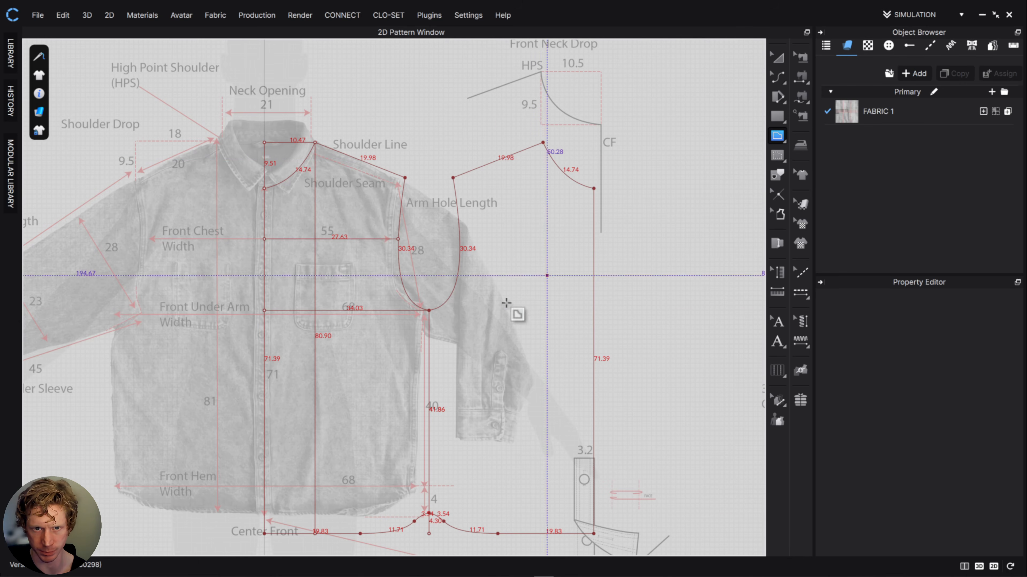
{"action": "left_click", "coordinate": [429, 311]}
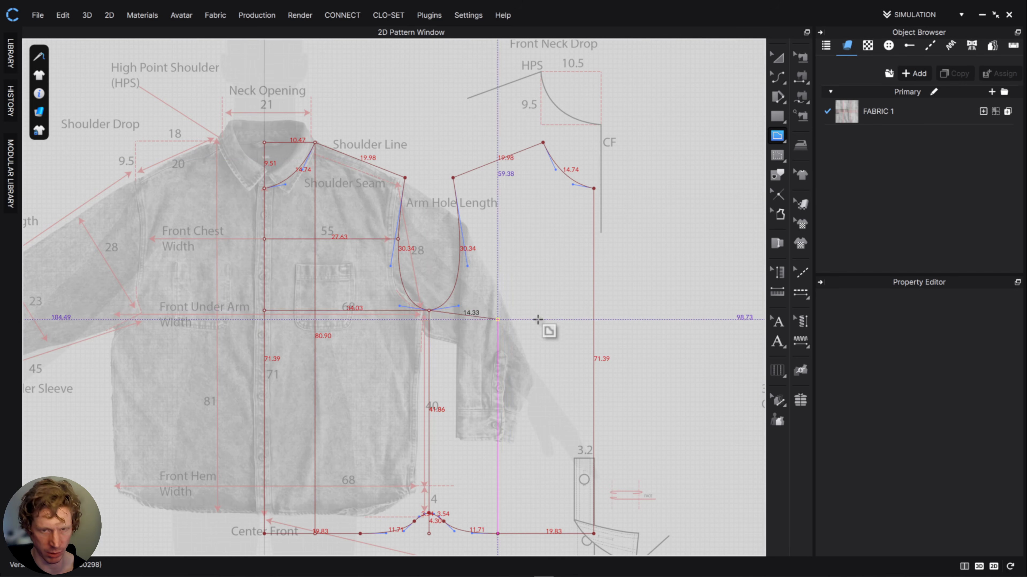
{"action": "double_click", "coordinate": [594, 311]}
- Add a horizontal chest line about 27.7 cm from armhole to center edge and a vertical line about 80.9 cm from neck-shoulder point to hem
{"action": "left_click", "coordinate": [398, 239]}
{"action": "left_click", "coordinate": [460, 239]}
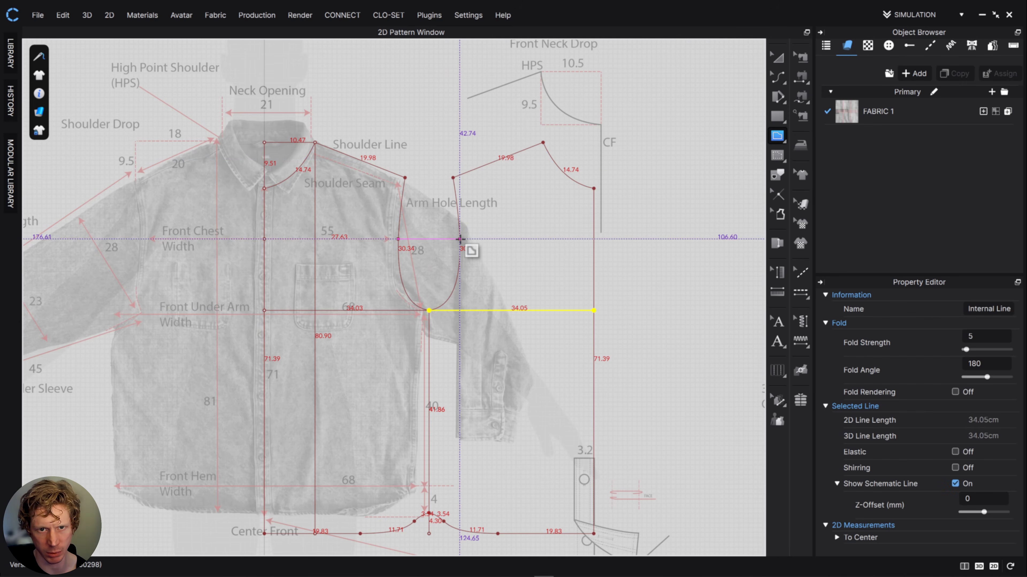
{"action": "double_click", "coordinate": [593, 239]}
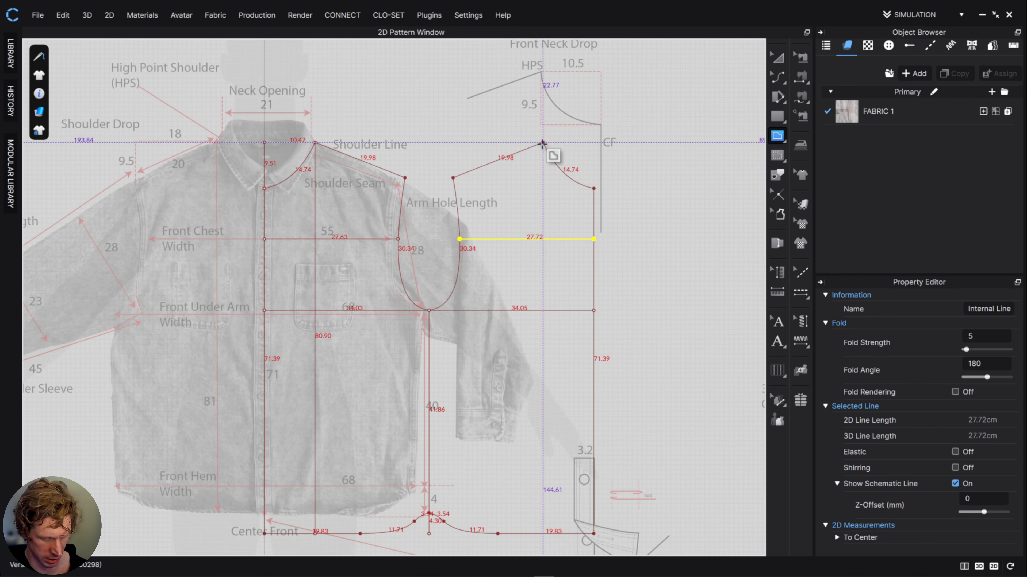
{"action": "double_click", "coordinate": [543, 534]}
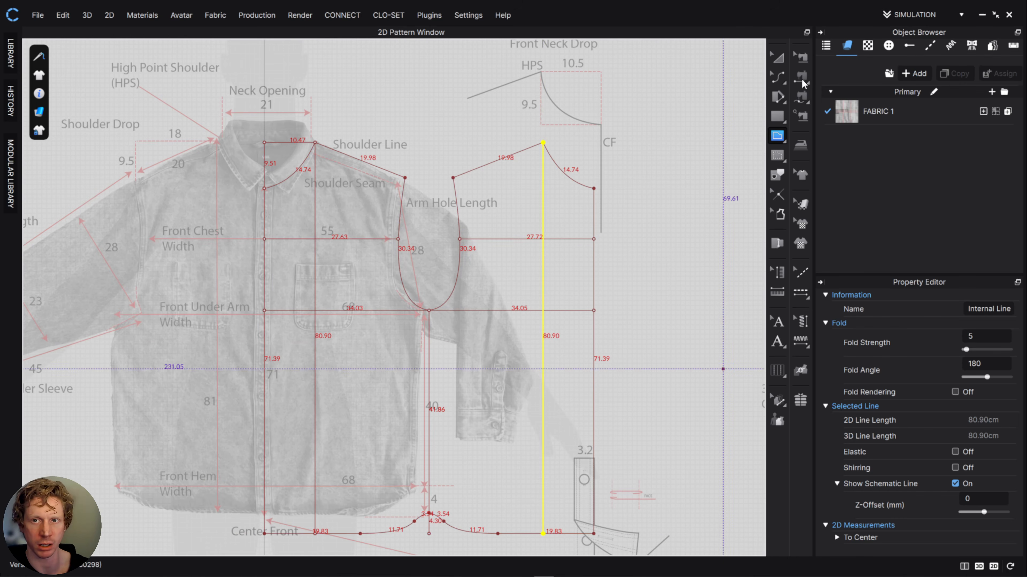
{"action": "left_click", "coordinate": [777, 57]}
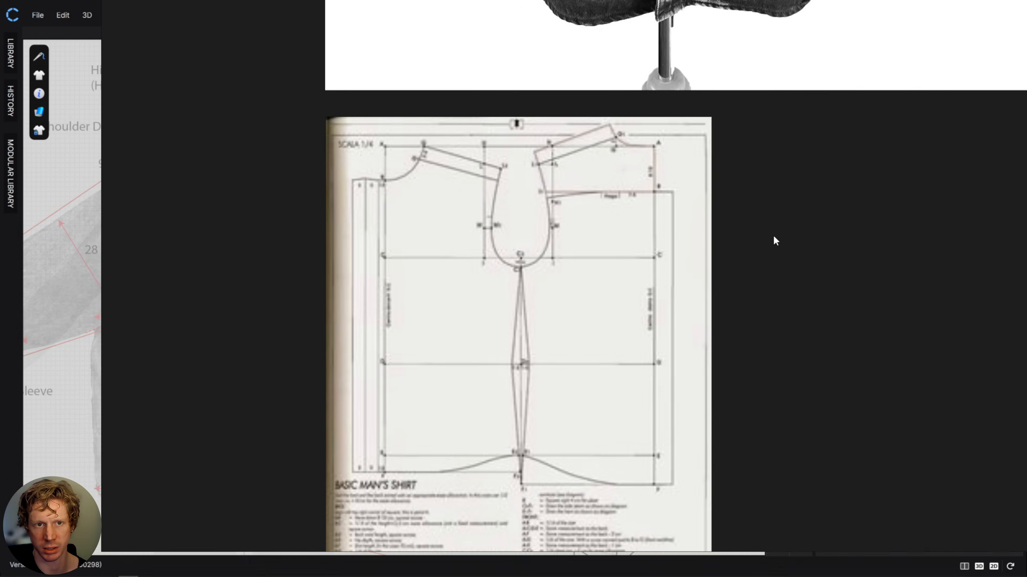
- Examine the basic man's shirt draft, the garment photos and the front and back measurement drawings on the reference board
{"action": "right_click_drag", "start_coordinate": [774, 236], "coordinate": [668, 279]}
{"action": "scroll", "coordinate": [685, 275], "scroll_direction": "down", "scroll_amount": 3}
{"action": "middle_click_drag", "start_coordinate": [825, 194], "coordinate": [67, 575]}
{"action": "scroll", "coordinate": [642, 307], "scroll_direction": "up", "scroll_amount": 1}
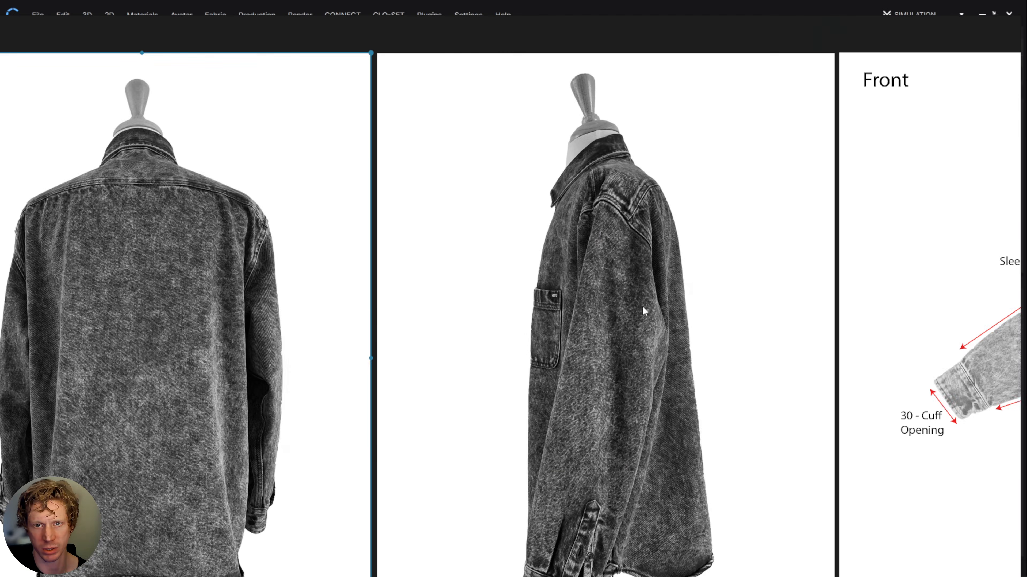
{"action": "middle_click_drag", "start_coordinate": [890, 304], "coordinate": [248, 305]}
{"action": "middle_click_drag", "start_coordinate": [808, 304], "coordinate": [395, 258]}
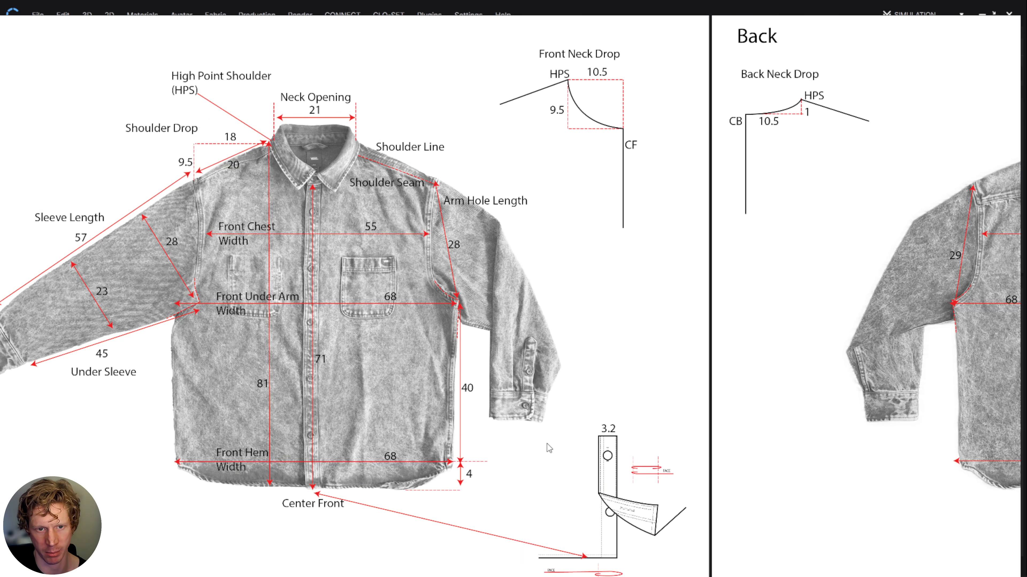
{"action": "middle_click_drag", "start_coordinate": [546, 444], "coordinate": [355, 394]}
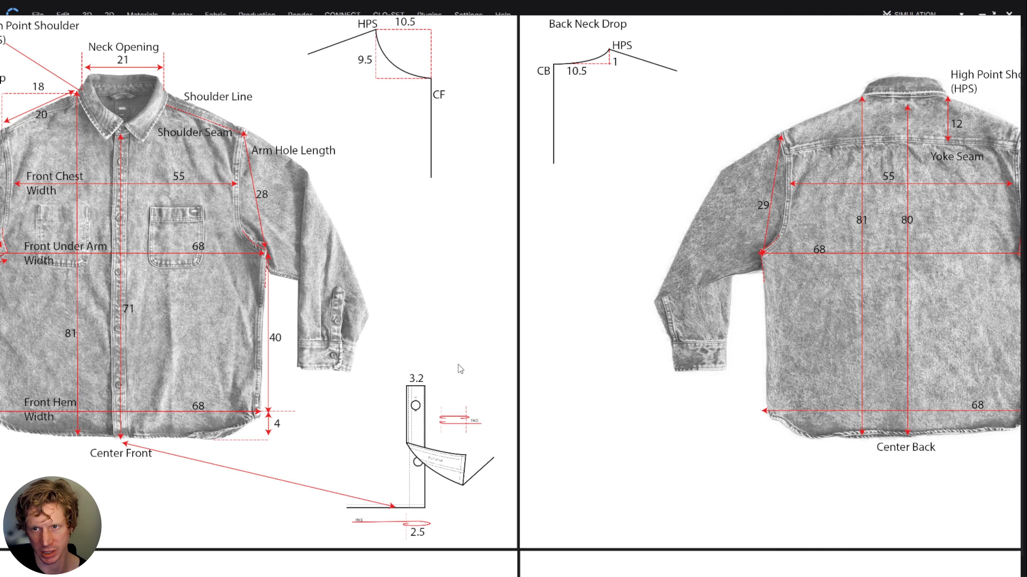
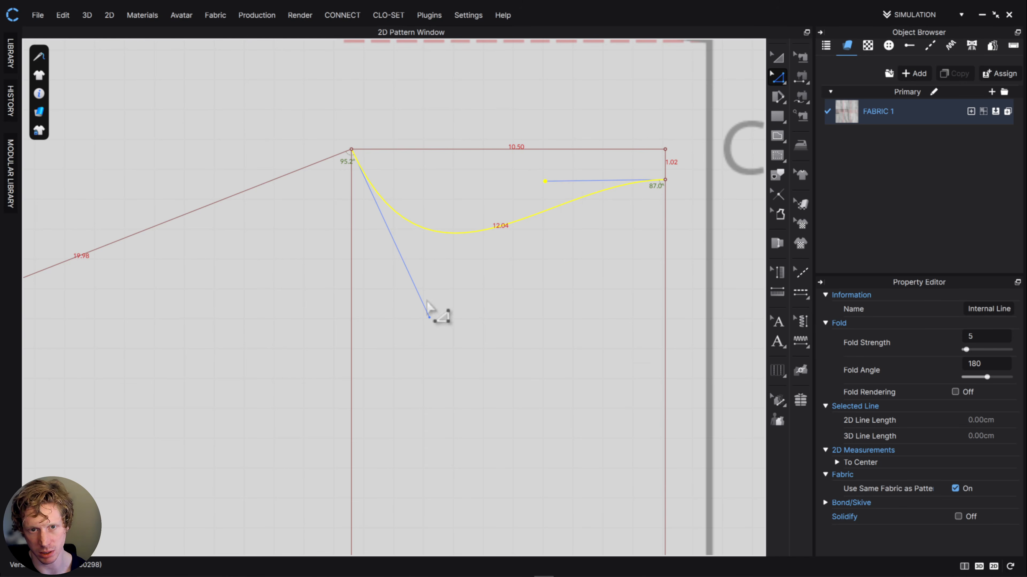
- Flatten the back neckline curve to about 10.7 cm by shortening its curve handle at the neck-shoulder point
{"action": "left_click_drag", "start_coordinate": [430, 317], "coordinate": [409, 189]}
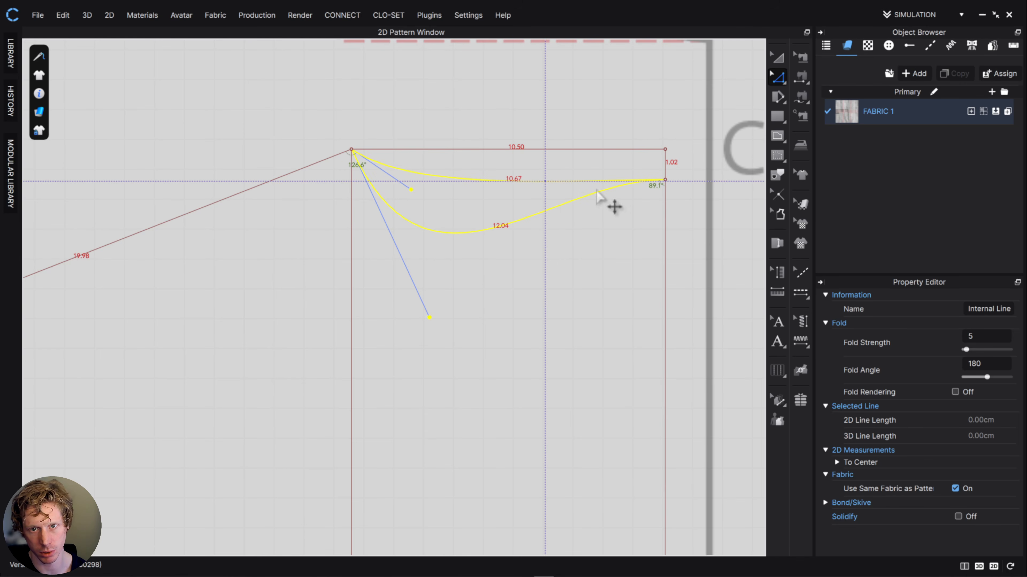
{"action": "left_click", "coordinate": [532, 98]}
{"action": "scroll", "coordinate": [585, 219], "scroll_direction": "up", "scroll_amount": 3}
{"action": "scroll", "coordinate": [584, 218], "scroll_direction": "down", "scroll_amount": 1}
{"action": "scroll", "coordinate": [584, 219], "scroll_direction": "down", "scroll_amount": 6}
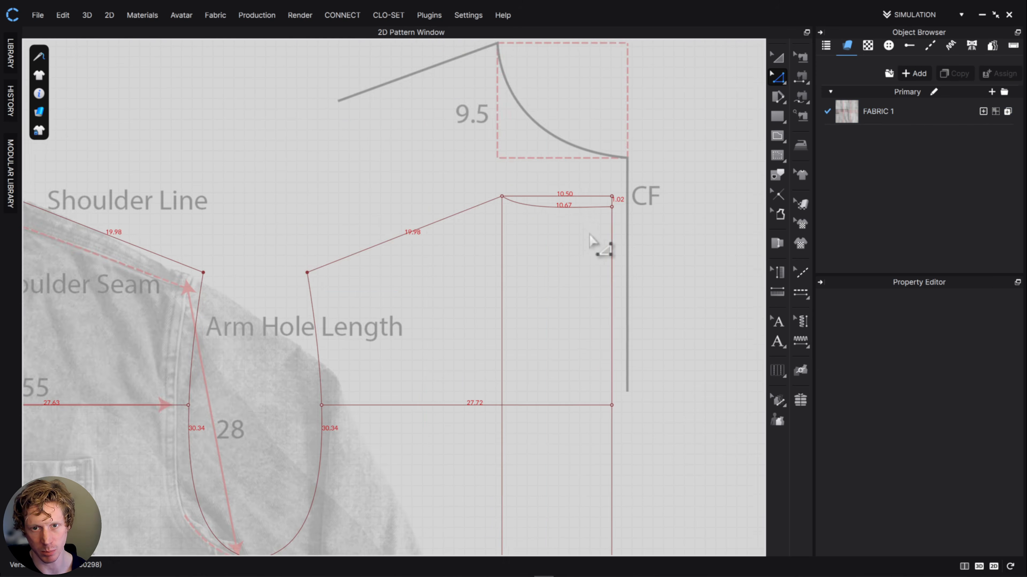
- Check the back pattern's center edge length against the back measurement drawing on the reference board
{"action": "middle_click_drag", "start_coordinate": [629, 265], "coordinate": [561, 162]}
{"action": "left_click", "coordinate": [544, 120]}
{"action": "middle_click_drag", "start_coordinate": [687, 417], "coordinate": [695, 286]}
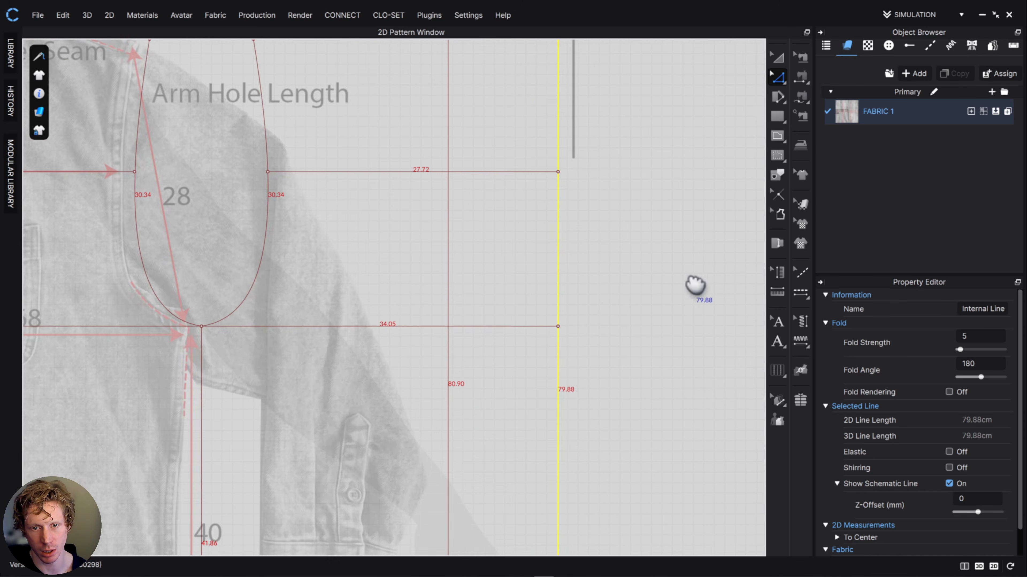
{"action": "scroll", "coordinate": [594, 340], "scroll_direction": "down", "scroll_amount": 2}
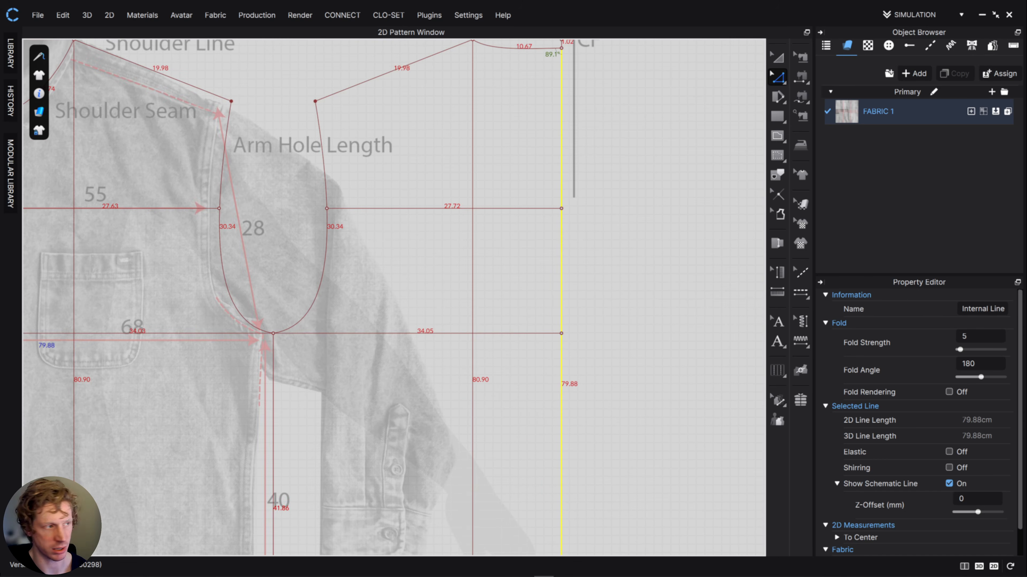
{"action": "right_click_drag", "start_coordinate": [0, 321], "coordinate": [469, 307]}
{"action": "scroll", "coordinate": [636, 299], "scroll_direction": "down", "scroll_amount": 6}
{"action": "scroll", "coordinate": [653, 326], "scroll_direction": "up", "scroll_amount": 4}
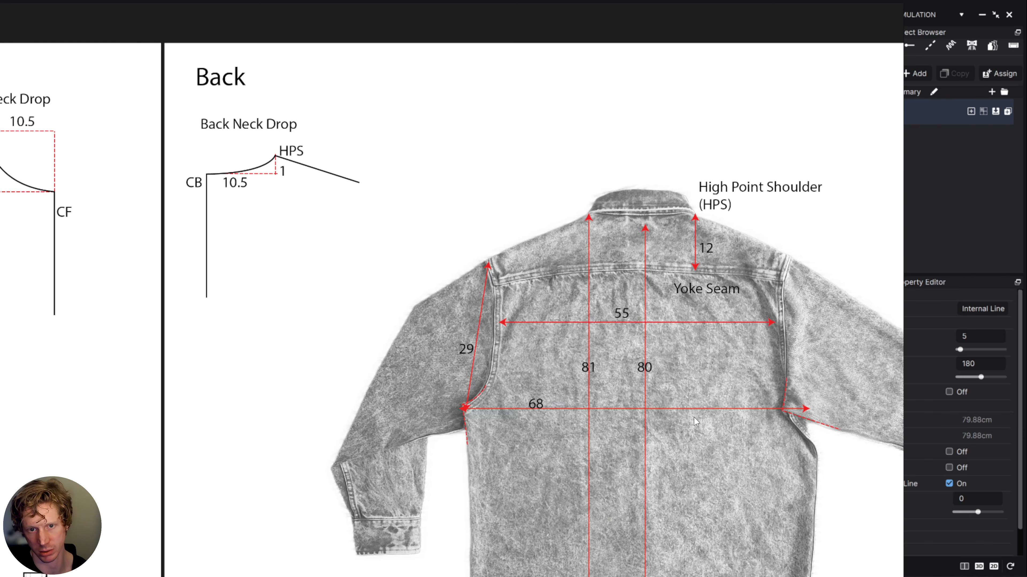
{"action": "middle_click_drag", "start_coordinate": [693, 417], "coordinate": [669, 297]}
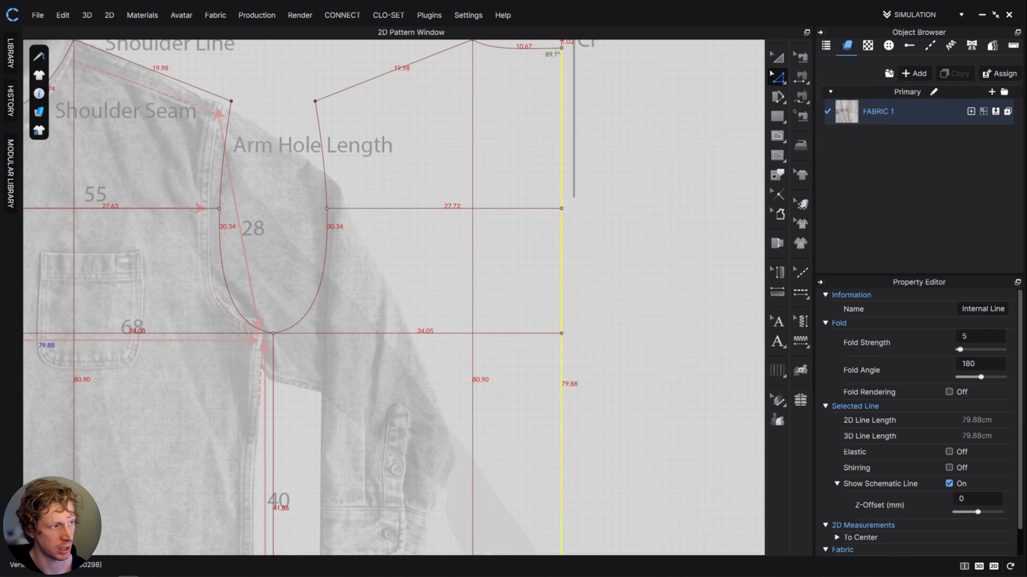
- Draw straight internal lines about 27.9 cm long from the underarm point to the shoulder tip of both the back and front patterns
{"action": "left_click", "coordinate": [777, 135]}
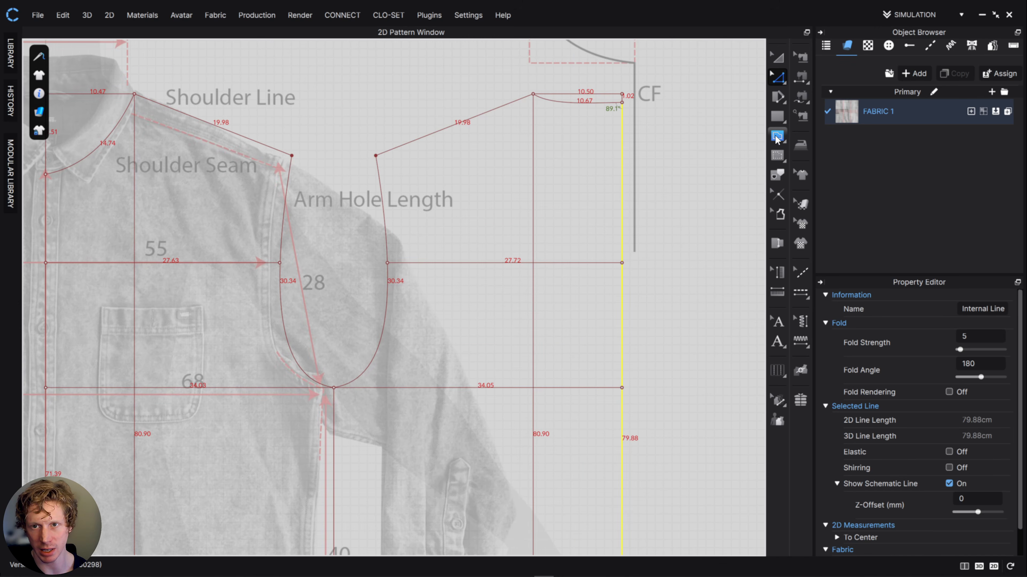
{"action": "left_click", "coordinate": [334, 388]}
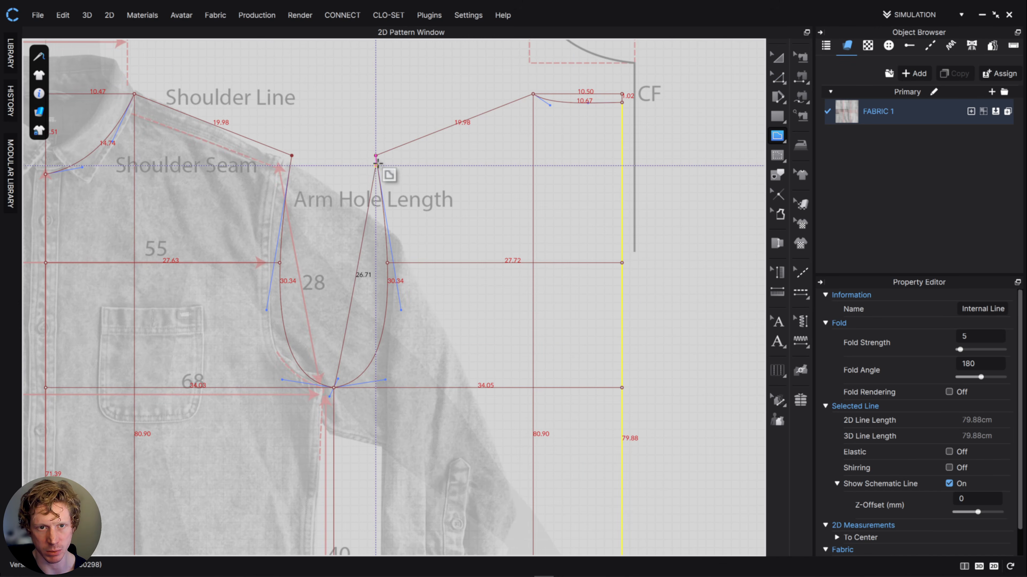
{"action": "double_click", "coordinate": [376, 156]}
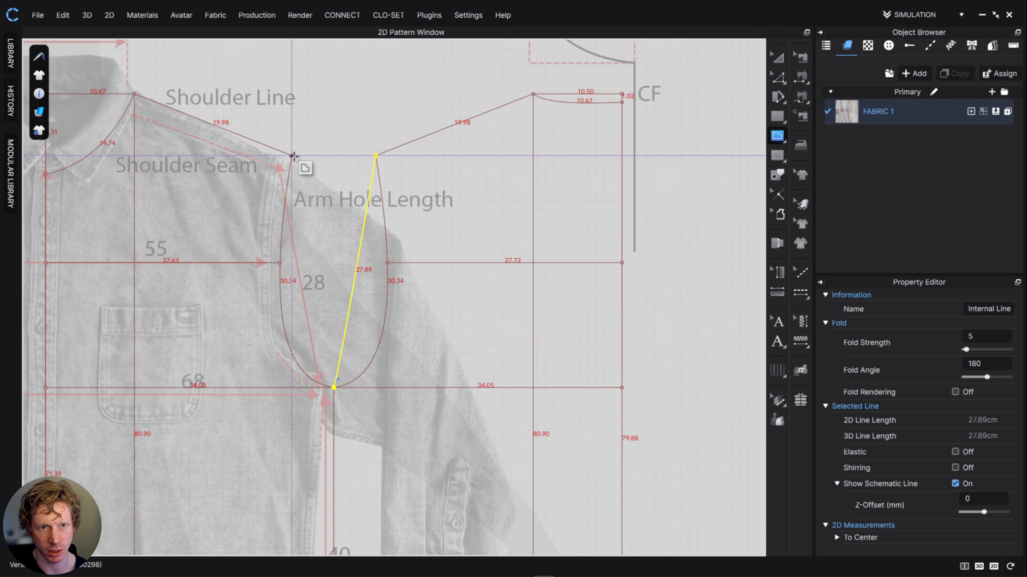
{"action": "left_click", "coordinate": [292, 156]}
{"action": "double_click", "coordinate": [334, 388]}
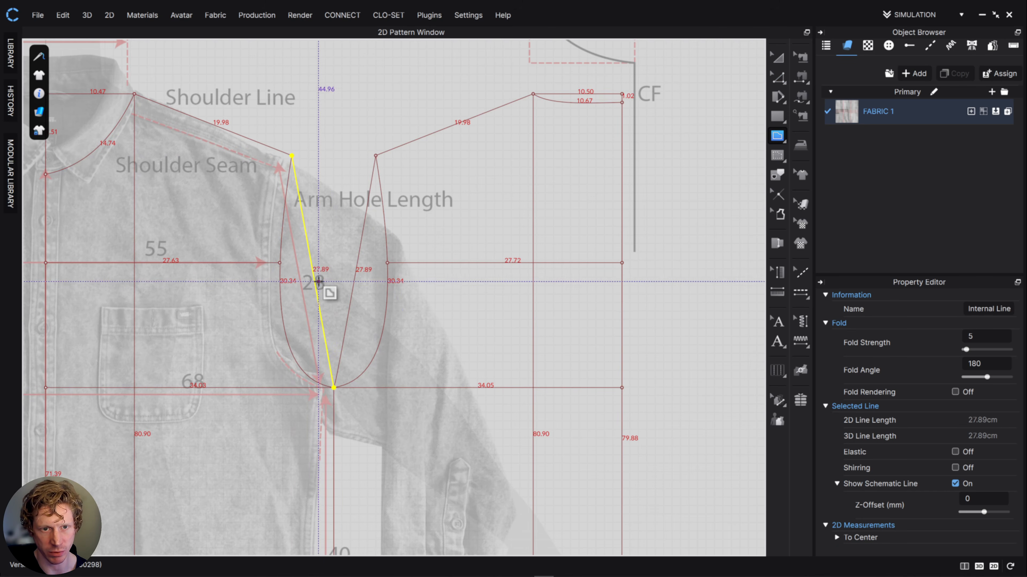
- Raise the back pattern's shoulder tip until the straight armhole line is about 29 cm long
{"action": "middle_click_drag", "start_coordinate": [329, 258], "coordinate": [401, 292]}
{"action": "scroll", "coordinate": [386, 283], "scroll_direction": "down", "scroll_amount": 3}
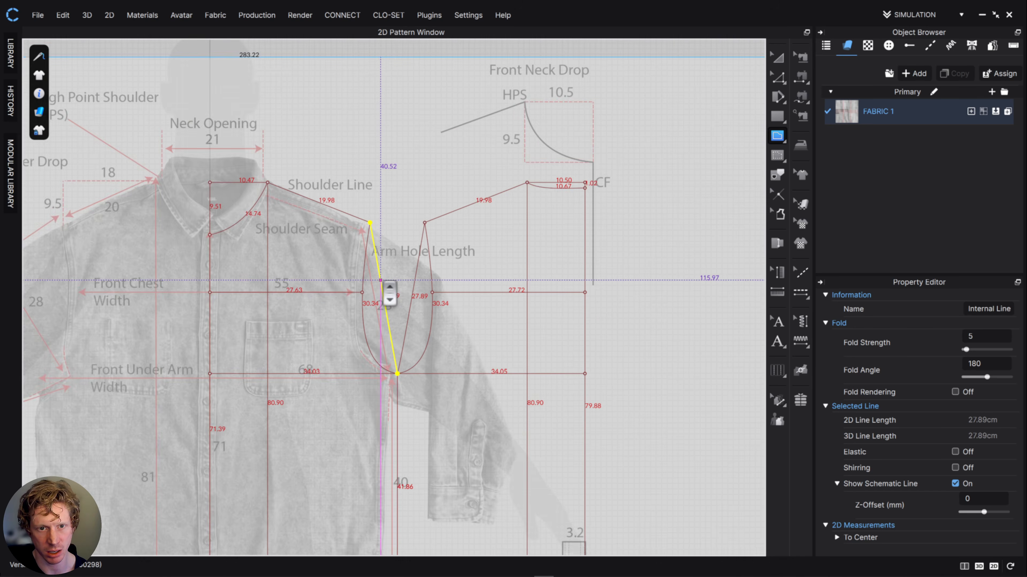
{"action": "scroll", "coordinate": [384, 279], "scroll_direction": "up", "scroll_amount": 6}
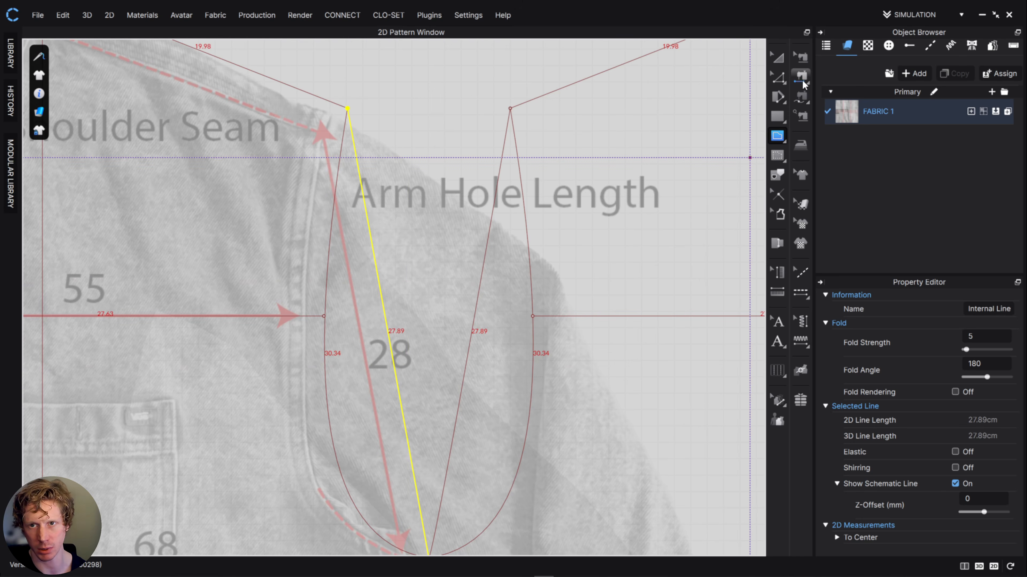
{"action": "key", "text": "z"}
{"action": "scroll", "coordinate": [502, 388], "scroll_direction": "down", "scroll_amount": 3}
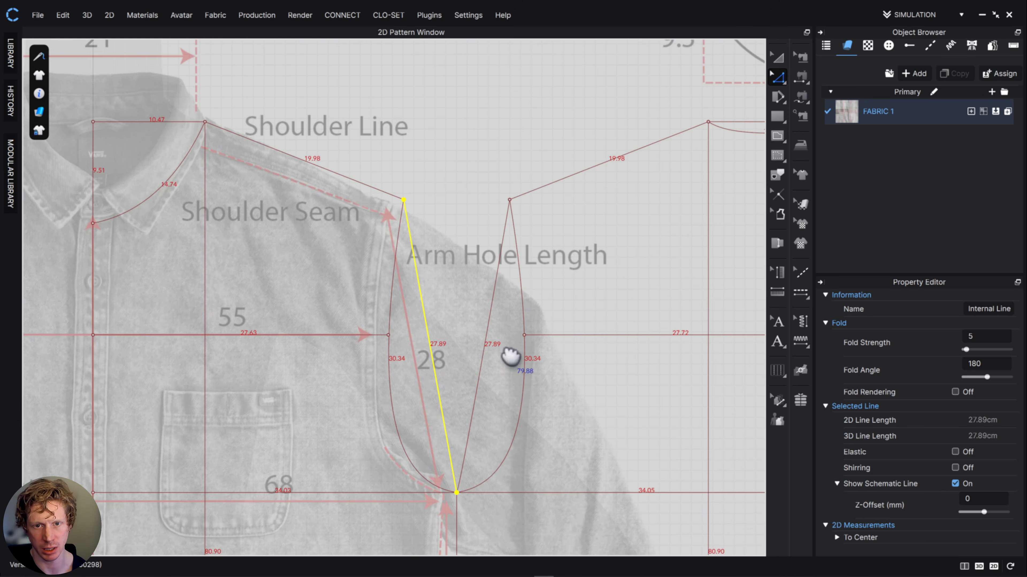
{"action": "scroll", "coordinate": [499, 339], "scroll_direction": "down", "scroll_amount": 1}
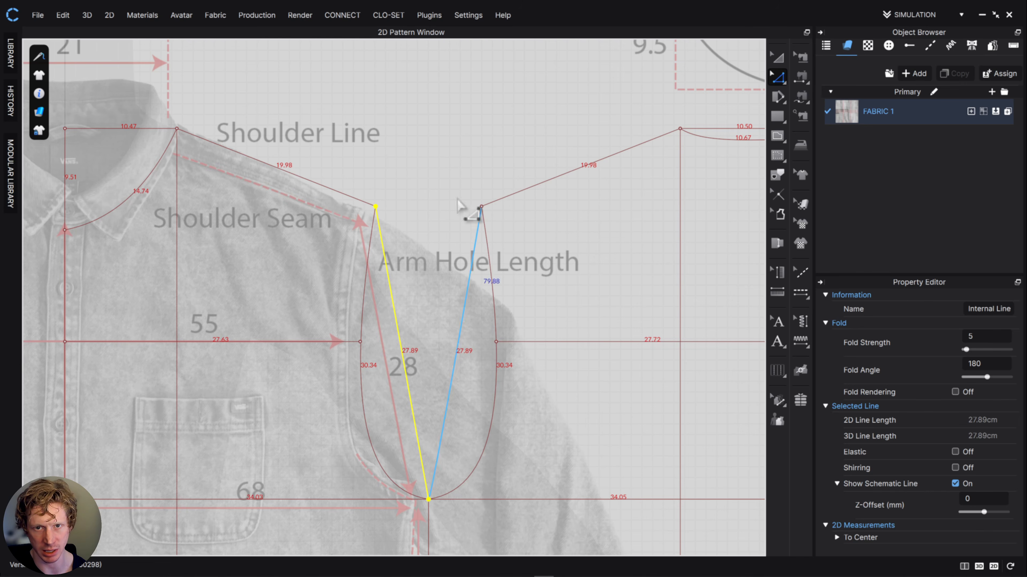
{"action": "left_click_drag", "start_coordinate": [443, 151], "coordinate": [525, 245]}
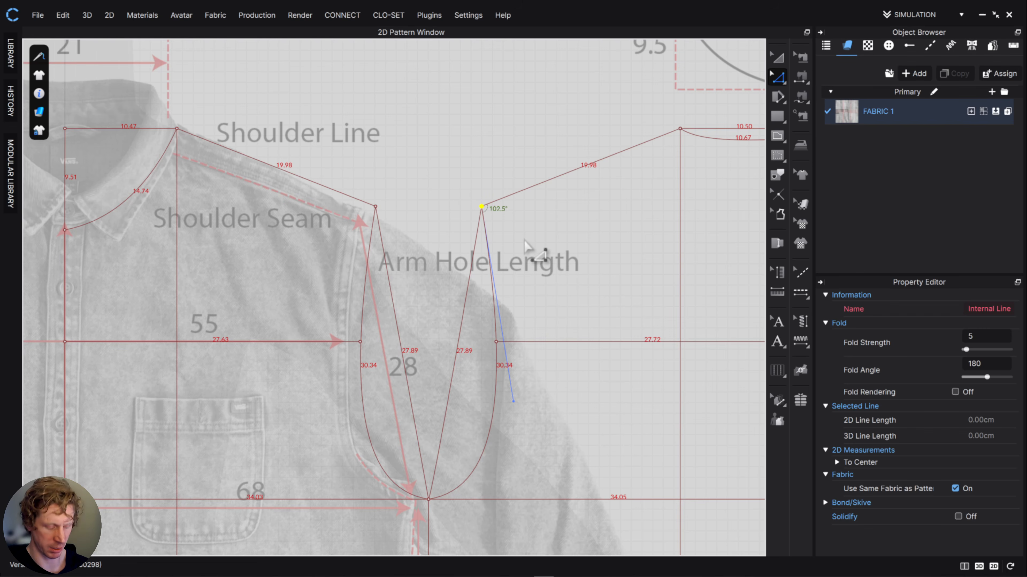
{"action": "key", "text": "Up"}
{"action": "key", "text": "Up"}
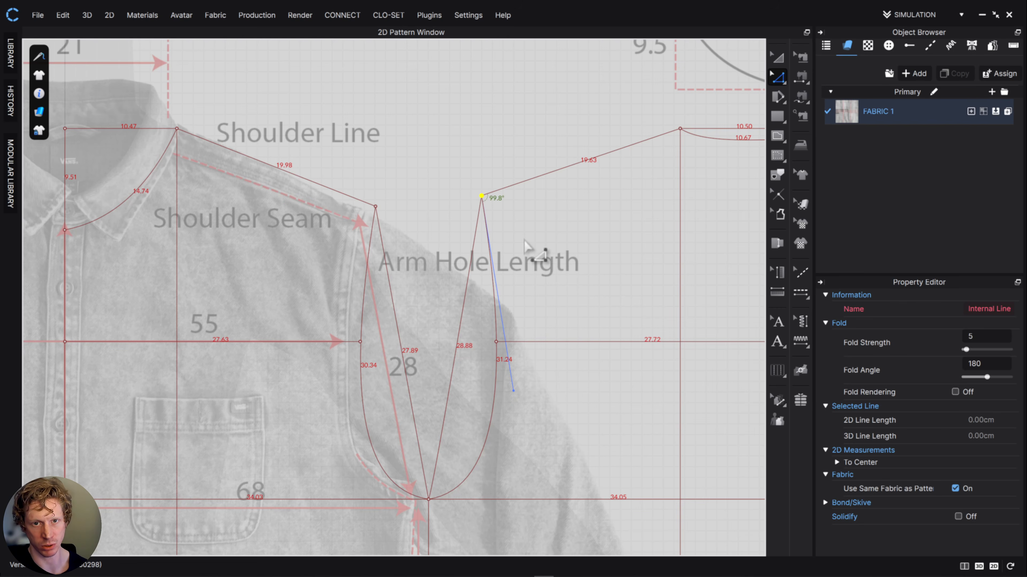
{"action": "scroll", "coordinate": [486, 198], "scroll_direction": "down", "scroll_amount": 3}
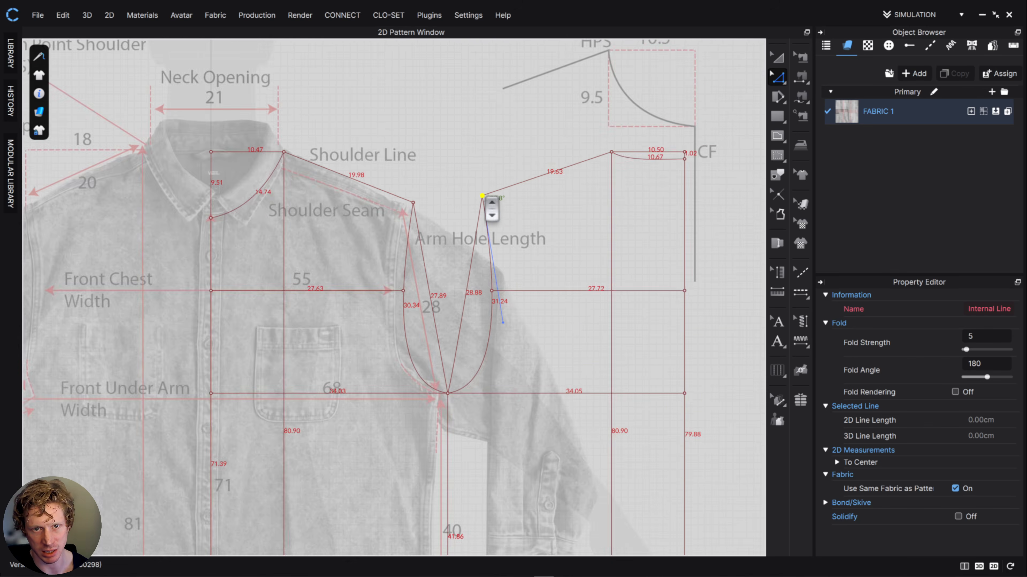
{"action": "scroll", "coordinate": [485, 197], "scroll_direction": "up", "scroll_amount": 5}
{"action": "left_click_drag", "start_coordinate": [480, 197], "coordinate": [480, 194]}
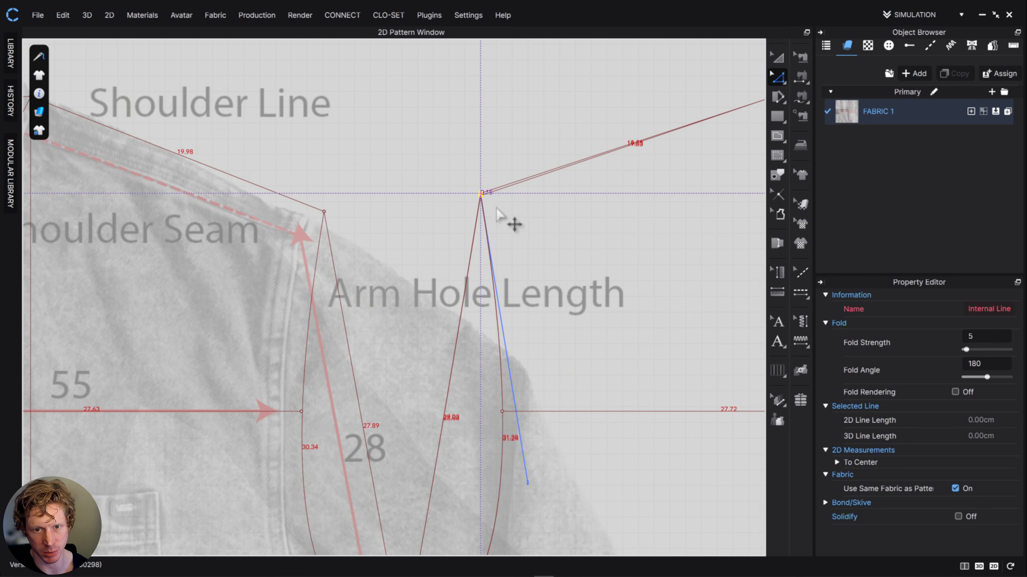
{"action": "scroll", "coordinate": [526, 337], "scroll_direction": "down", "scroll_amount": 2}
{"action": "scroll", "coordinate": [534, 347], "scroll_direction": "down", "scroll_amount": 3}
{"action": "middle_click_drag", "start_coordinate": [550, 334], "coordinate": [491, 211]}
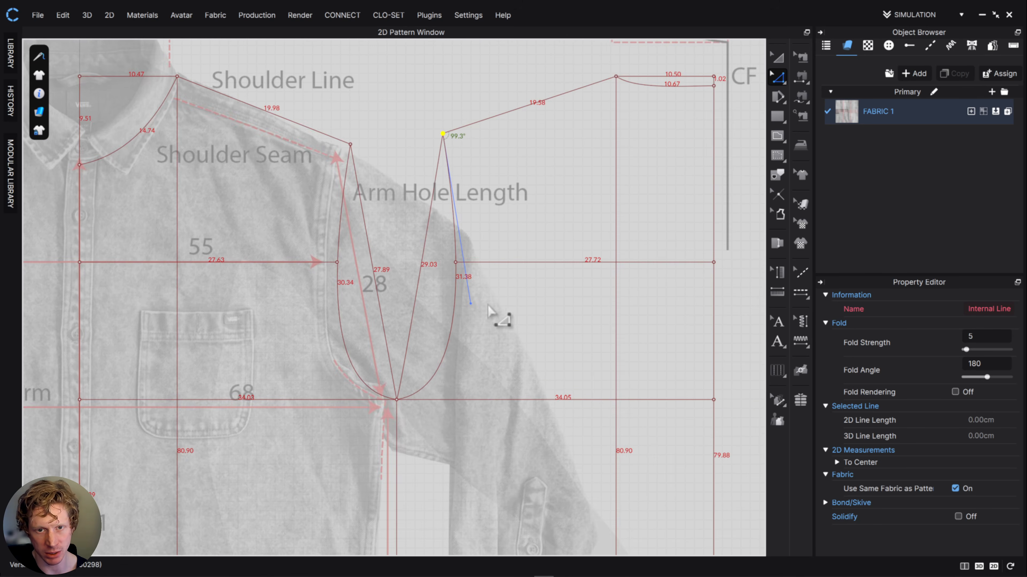
- Reshape the back armhole curve to about 31.1 cm and extend the chest line to meet it, about 28.3 cm long
{"action": "left_click_drag", "start_coordinate": [470, 305], "coordinate": [458, 310]}
{"action": "left_click", "coordinate": [544, 576]}
{"action": "right_click_drag", "start_coordinate": [731, 255], "coordinate": [575, 349]}
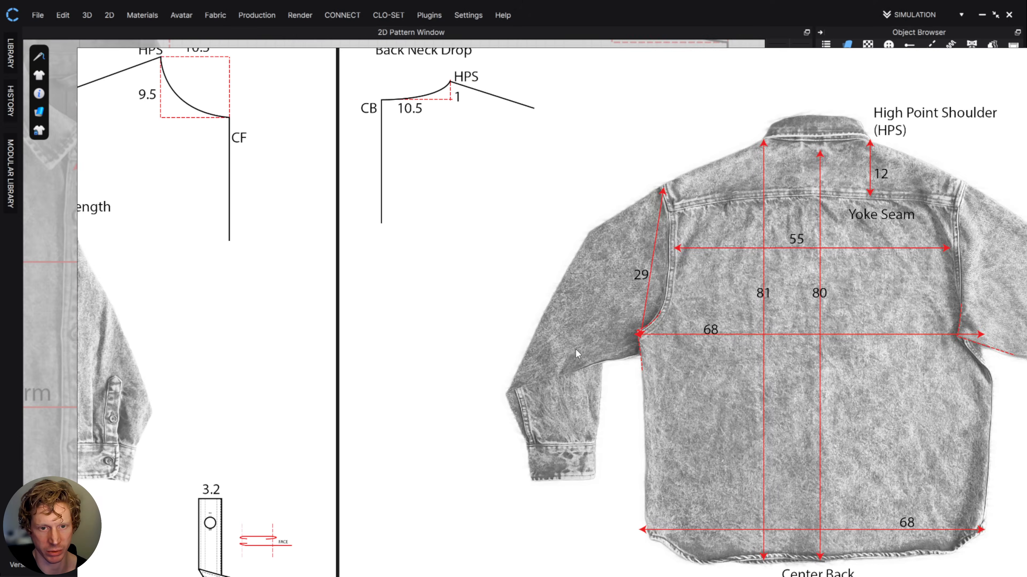
{"action": "scroll", "coordinate": [525, 363], "scroll_direction": "down", "scroll_amount": 6}
{"action": "middle_click_drag", "start_coordinate": [454, 370], "coordinate": [465, 307]}
{"action": "scroll", "coordinate": [464, 305], "scroll_direction": "up", "scroll_amount": 5}
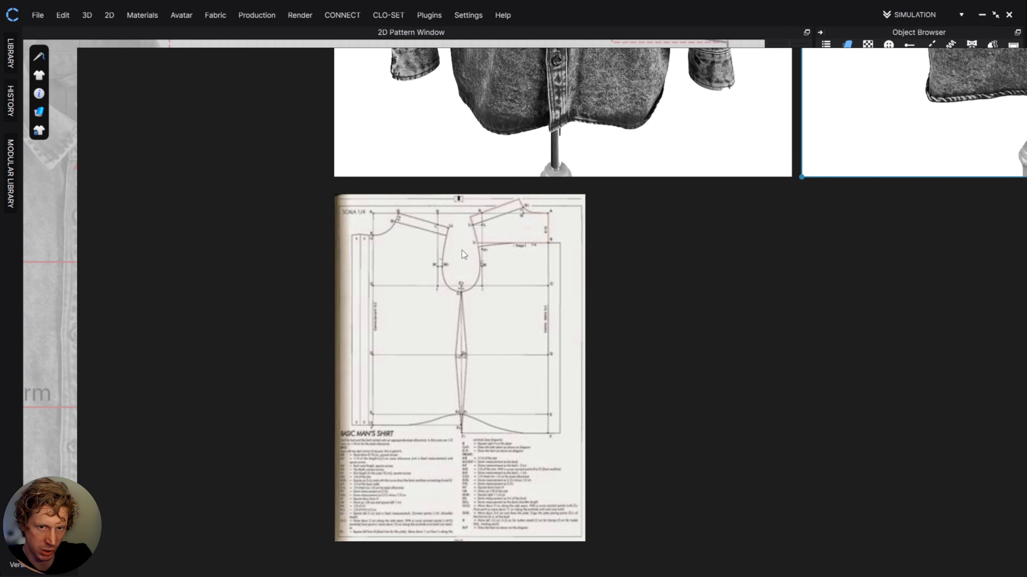
{"action": "right_click_drag", "start_coordinate": [797, 311], "coordinate": [0, 334]}
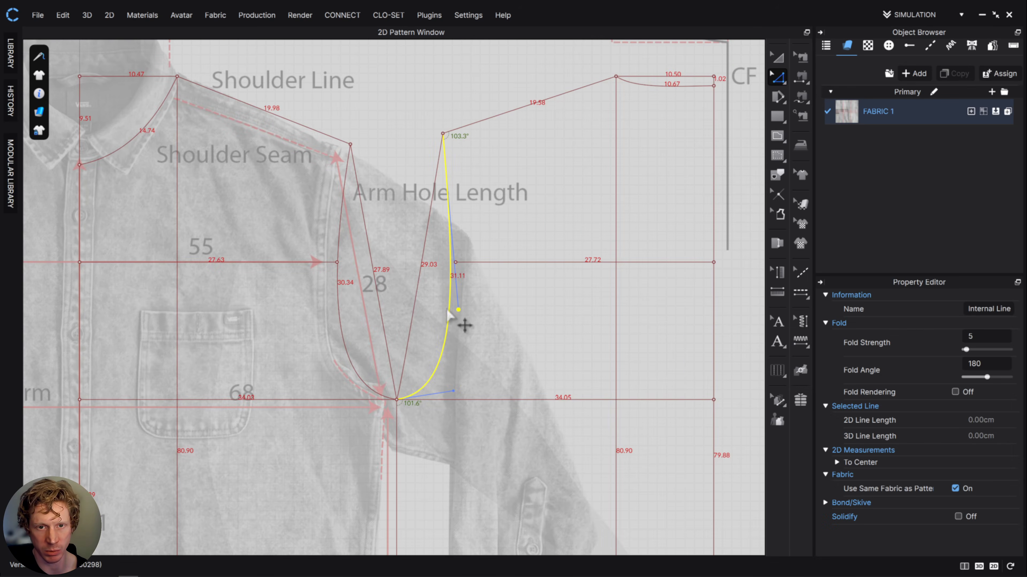
{"action": "left_click", "coordinate": [455, 262]}
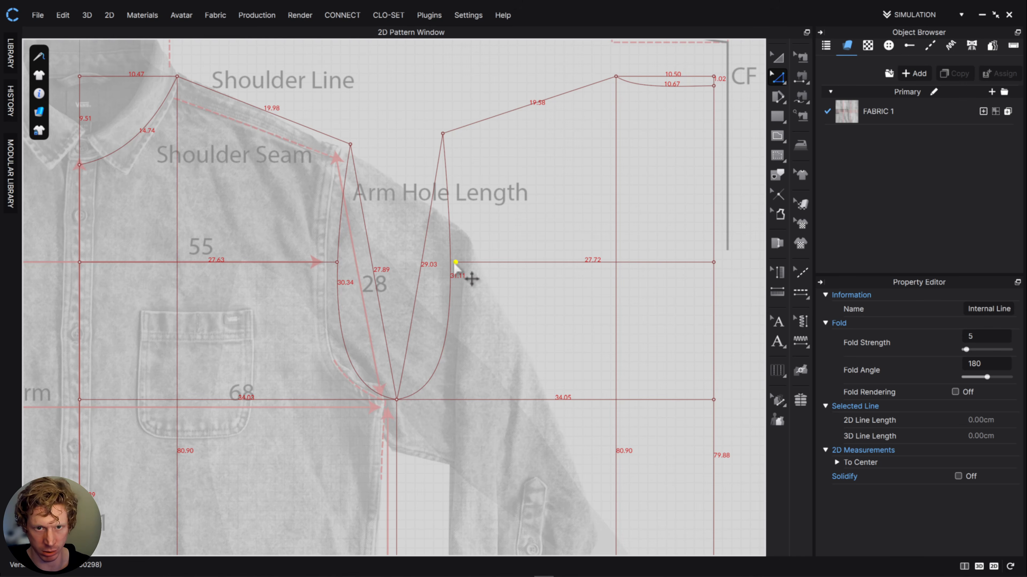
{"action": "left_click_drag", "start_coordinate": [454, 263], "coordinate": [450, 262]}
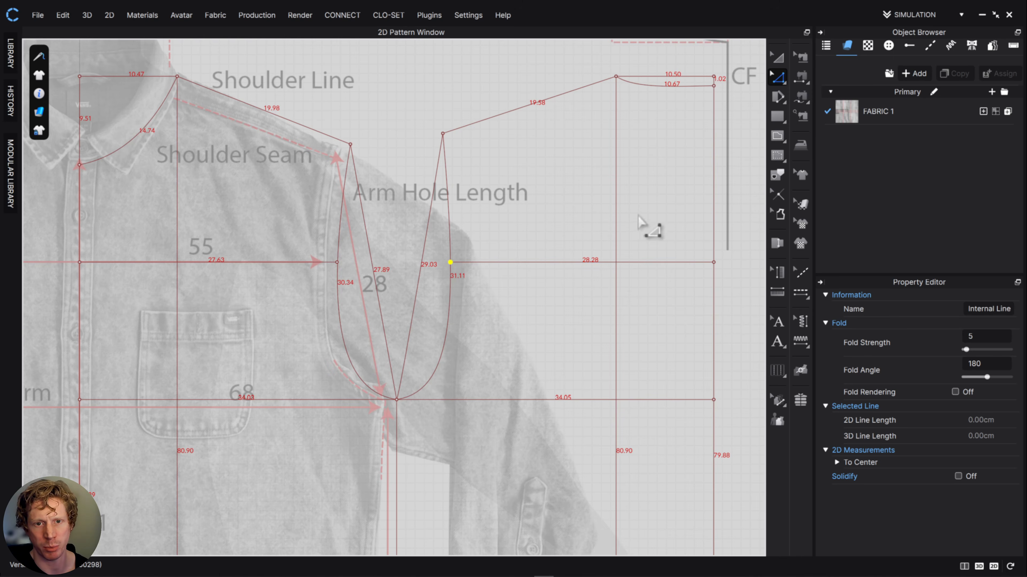
- Lower the straight segment of the back hem by 1 cm together with the lower ends of the vertical lines
{"action": "scroll", "coordinate": [635, 289], "scroll_direction": "up", "scroll_amount": 2}
{"action": "scroll", "coordinate": [630, 285], "scroll_direction": "down", "scroll_amount": 4}
{"action": "scroll", "coordinate": [630, 285], "scroll_direction": "down", "scroll_amount": 2}
{"action": "middle_click_drag", "start_coordinate": [638, 320], "coordinate": [607, 152]}
{"action": "middle_click_drag", "start_coordinate": [589, 301], "coordinate": [561, 236]}
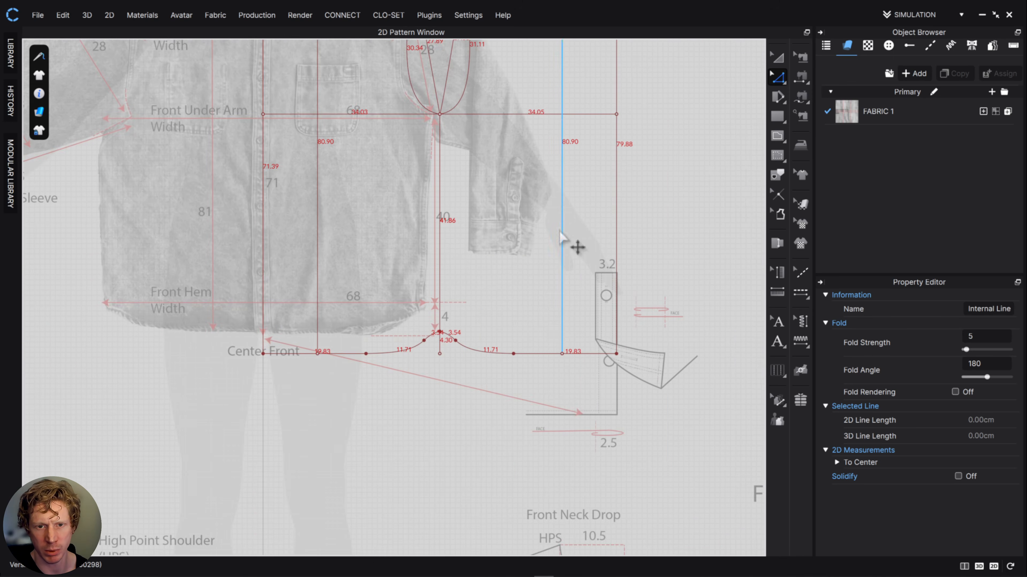
{"action": "left_click_drag", "start_coordinate": [649, 366], "coordinate": [485, 350]}
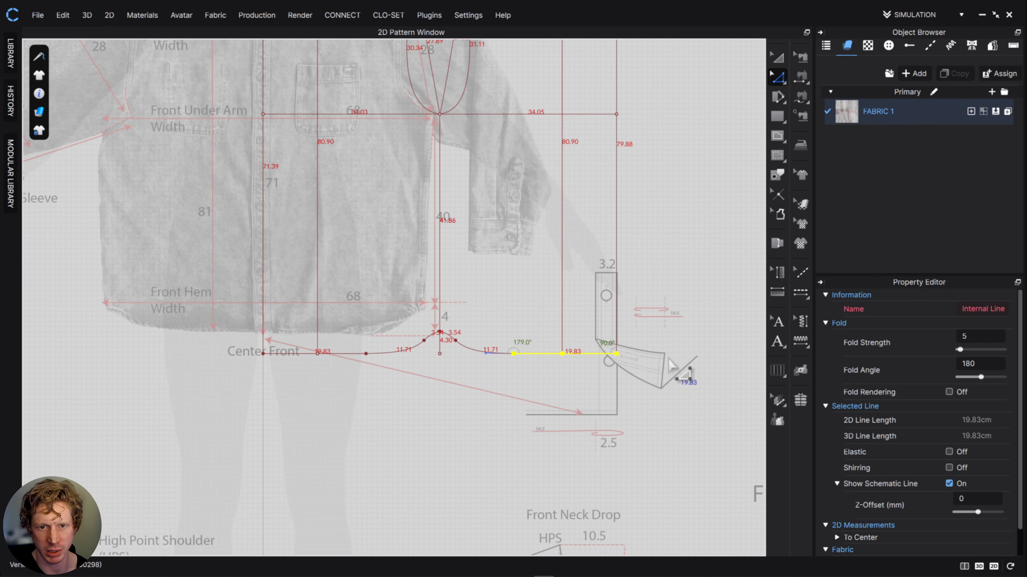
{"action": "key", "text": "Down"}
{"action": "key", "text": "Down"}
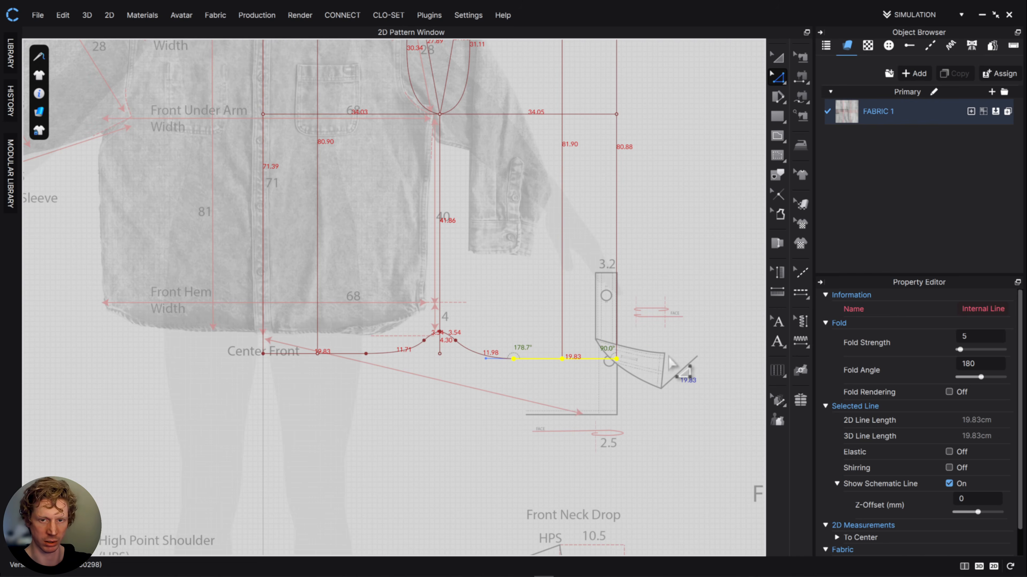
- Compare the front and back patterns, and examine the garment's back photos and the yoke measurements in the back drawing
{"action": "middle_click_drag", "start_coordinate": [692, 313], "coordinate": [715, 507]}
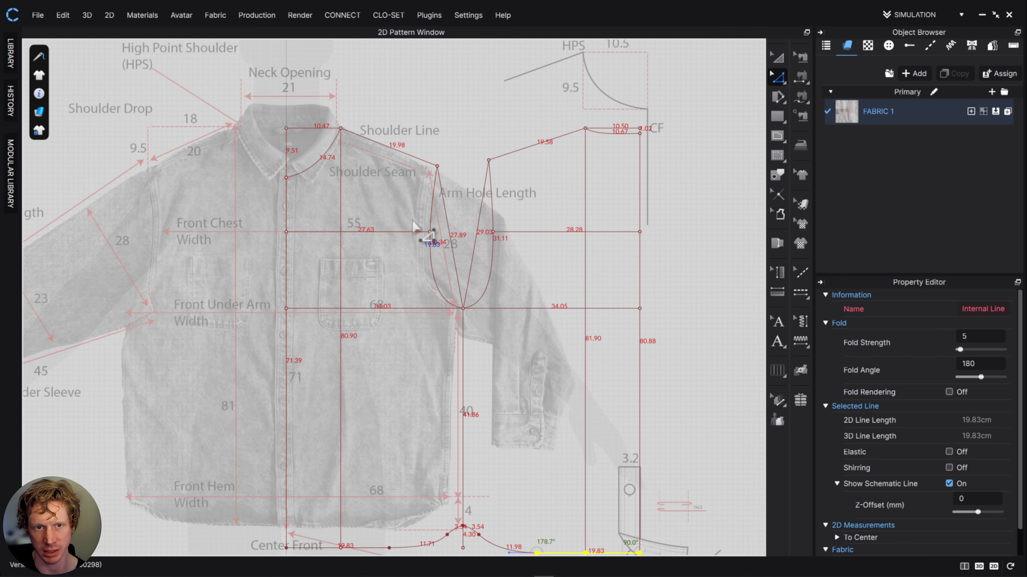
{"action": "scroll", "coordinate": [464, 255], "scroll_direction": "up", "scroll_amount": 4}
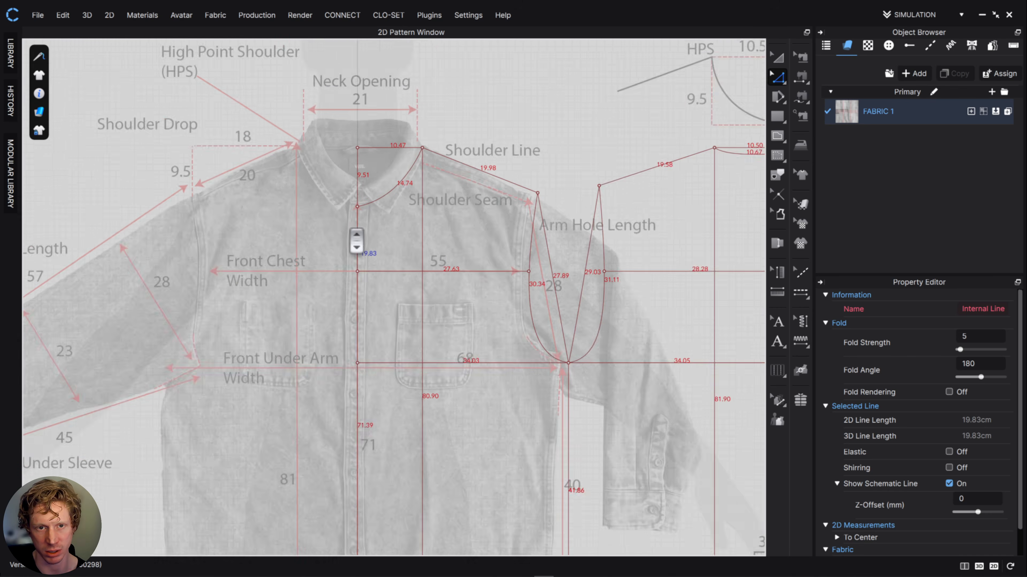
{"action": "middle_click_drag", "start_coordinate": [623, 247], "coordinate": [462, 122]}
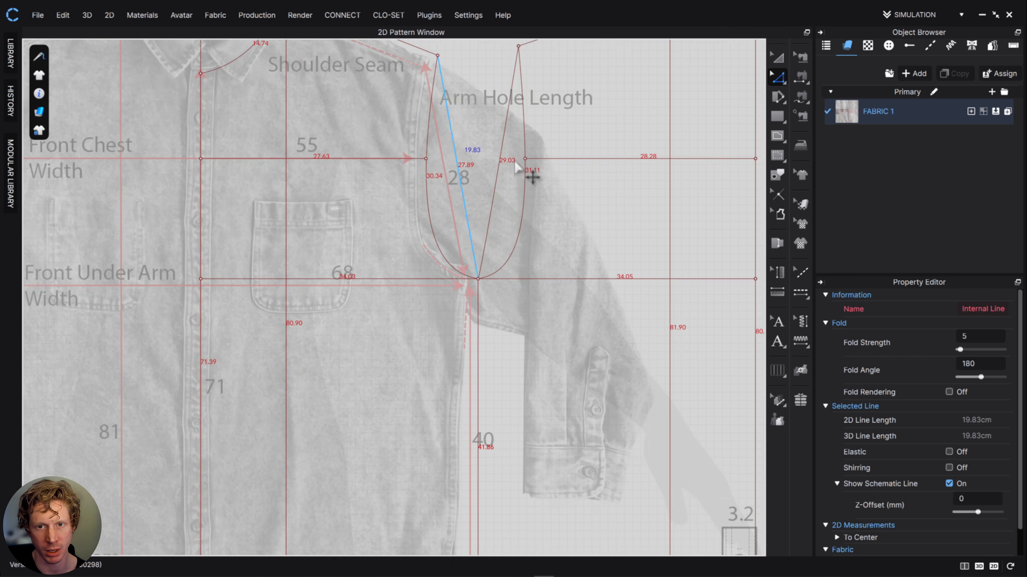
{"action": "middle_click_drag", "start_coordinate": [615, 155], "coordinate": [432, 272]}
{"action": "right_click_drag", "start_coordinate": [0, 376], "coordinate": [607, 332]}
{"action": "scroll", "coordinate": [606, 332], "scroll_direction": "down", "scroll_amount": 5}
{"action": "middle_click_drag", "start_coordinate": [606, 332], "coordinate": [480, 431]}
{"action": "scroll", "coordinate": [688, 303], "scroll_direction": "up", "scroll_amount": 4}
{"action": "middle_click_drag", "start_coordinate": [687, 303], "coordinate": [521, 391]}
{"action": "scroll", "coordinate": [461, 332], "scroll_direction": "up", "scroll_amount": 1}
{"action": "middle_click_drag", "start_coordinate": [461, 331], "coordinate": [628, 405]}
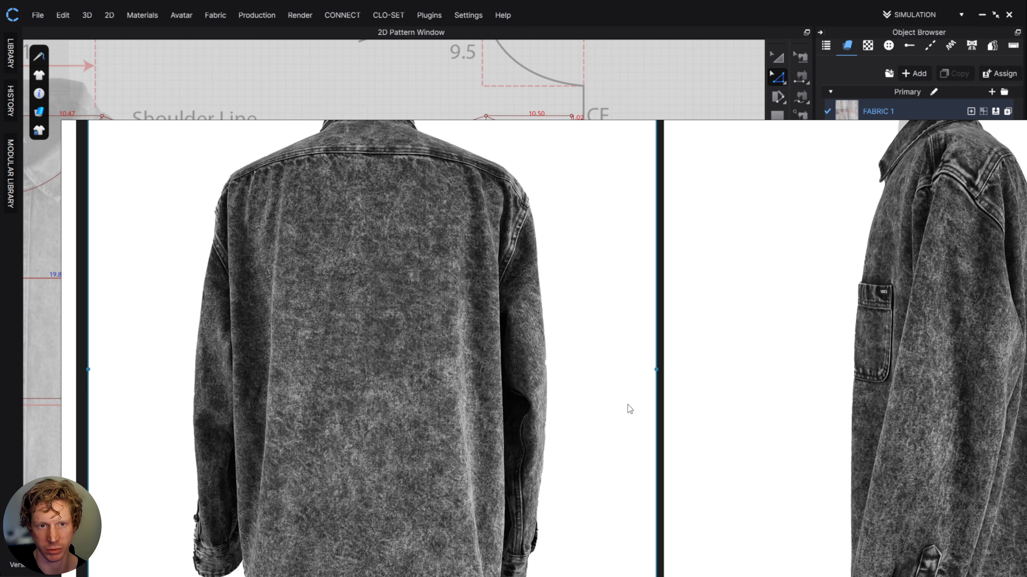
{"action": "middle_click_drag", "start_coordinate": [283, 238], "coordinate": [300, 318]}
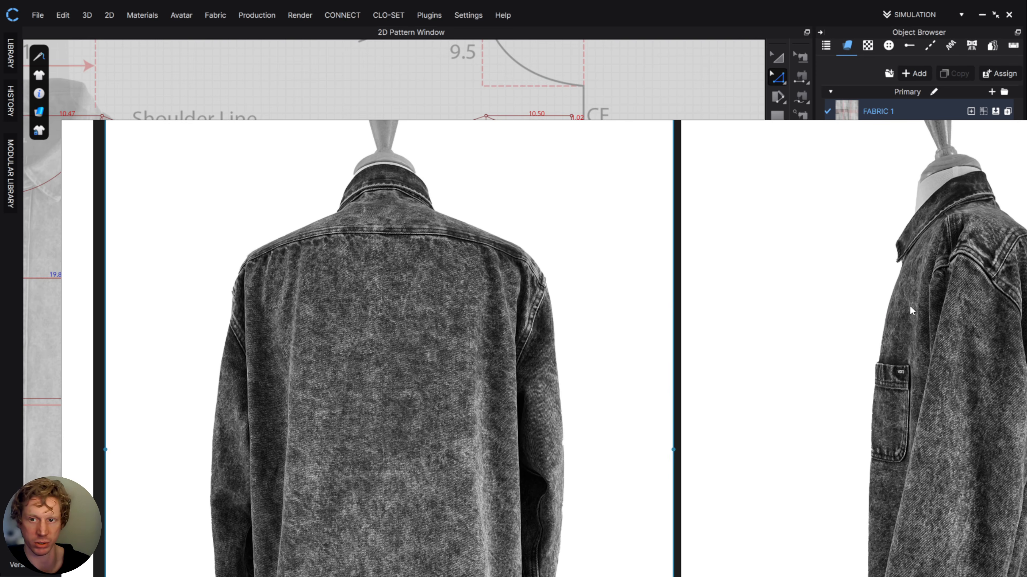
{"action": "middle_click_drag", "start_coordinate": [912, 311], "coordinate": [296, 252]}
{"action": "mouse_move", "coordinate": [696, 342]}
{"action": "middle_mouse_down"}
{"action": "mouse_move", "coordinate": [98, 358]}
{"action": "mouse_move", "coordinate": [165, 359]}
{"action": "middle_mouse_up"}
{"action": "middle_click_drag", "start_coordinate": [882, 338], "coordinate": [579, 375]}
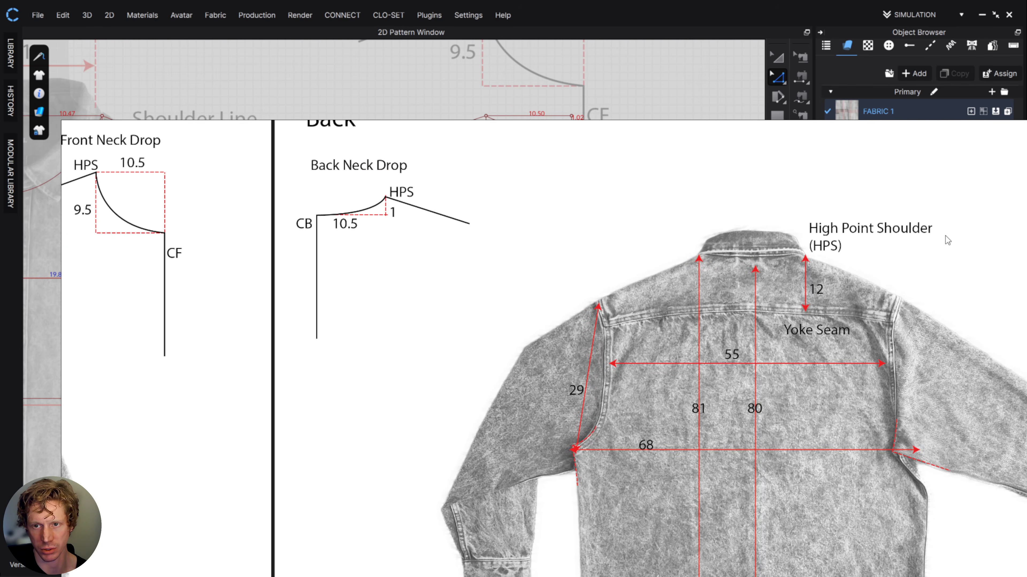
{"action": "right_click_drag", "start_coordinate": [937, 242], "coordinate": [0, 232]}
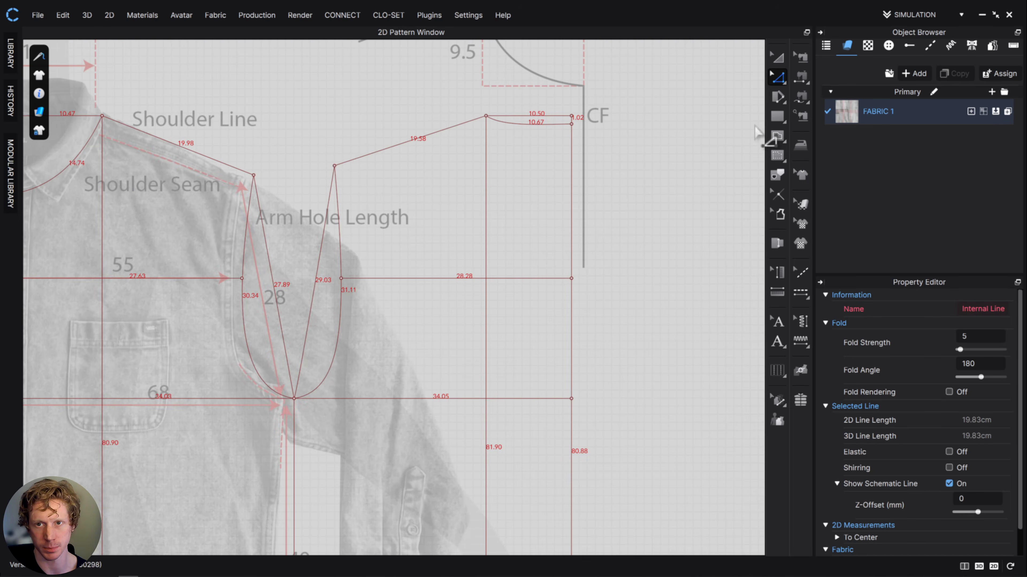
- Draw a vertical internal guide line about 12.1 cm long down from the back pattern's high shoulder point
{"action": "left_click", "coordinate": [777, 135]}
{"action": "left_click", "coordinate": [486, 115]}
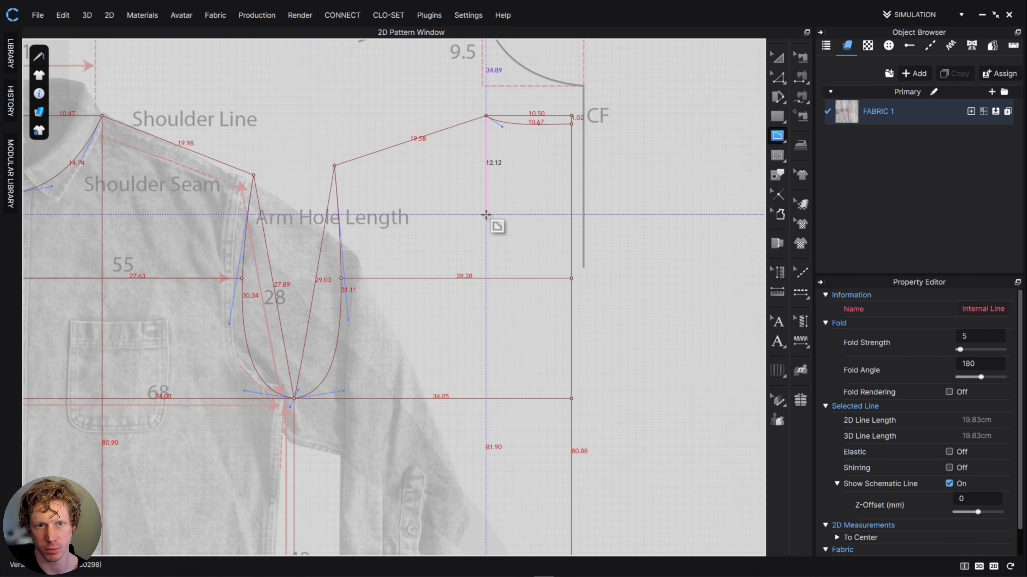
{"action": "double_click", "coordinate": [486, 215]}
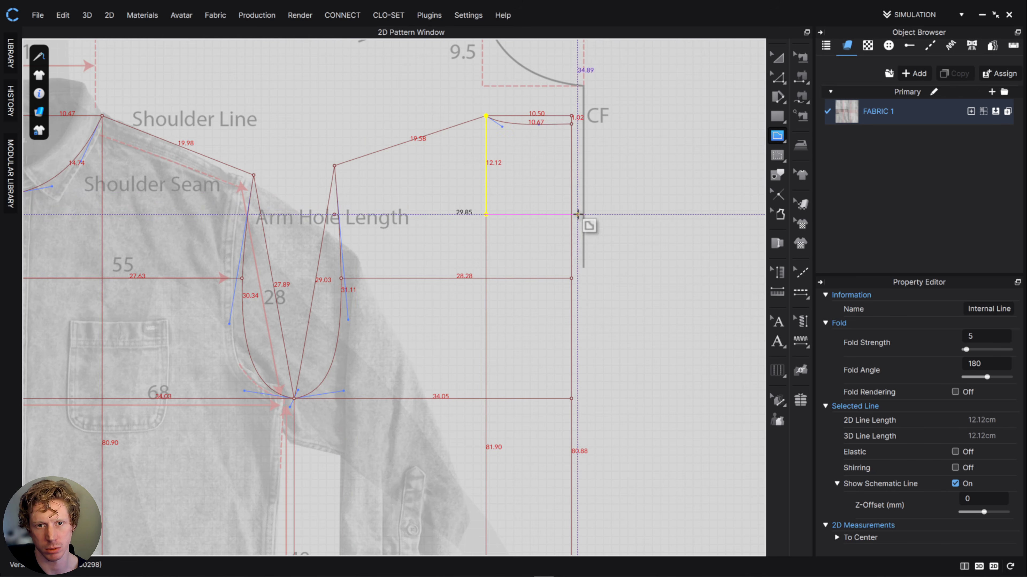
- Draw a horizontal yoke line from center back through the guide's lower end and adjust its outer end to the armhole, about 28.6 cm long
{"action": "double_click", "coordinate": [570, 213]}
{"action": "key", "text": "z"}
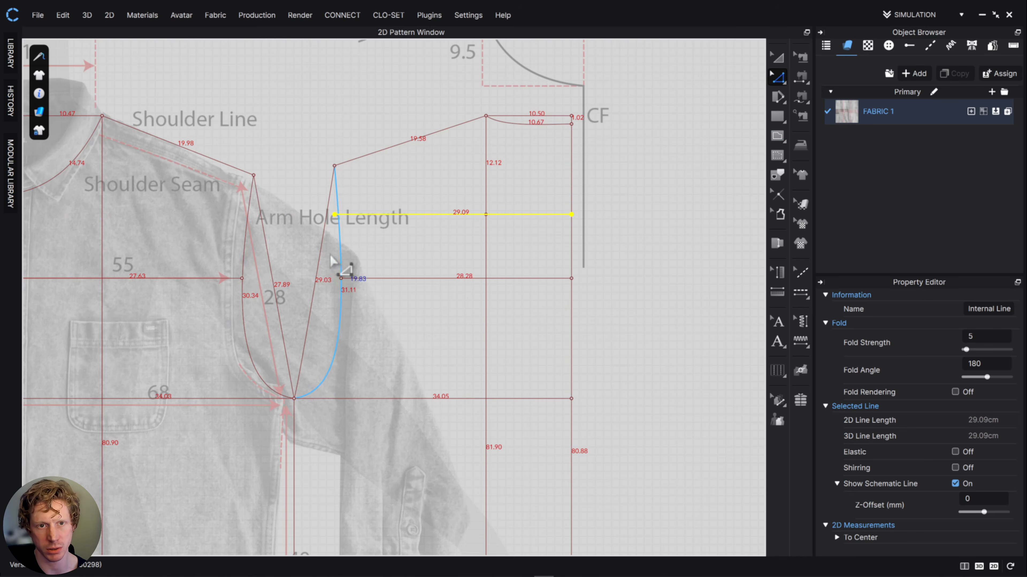
{"action": "left_click", "coordinate": [334, 215]}
{"action": "key", "text": "Right"}
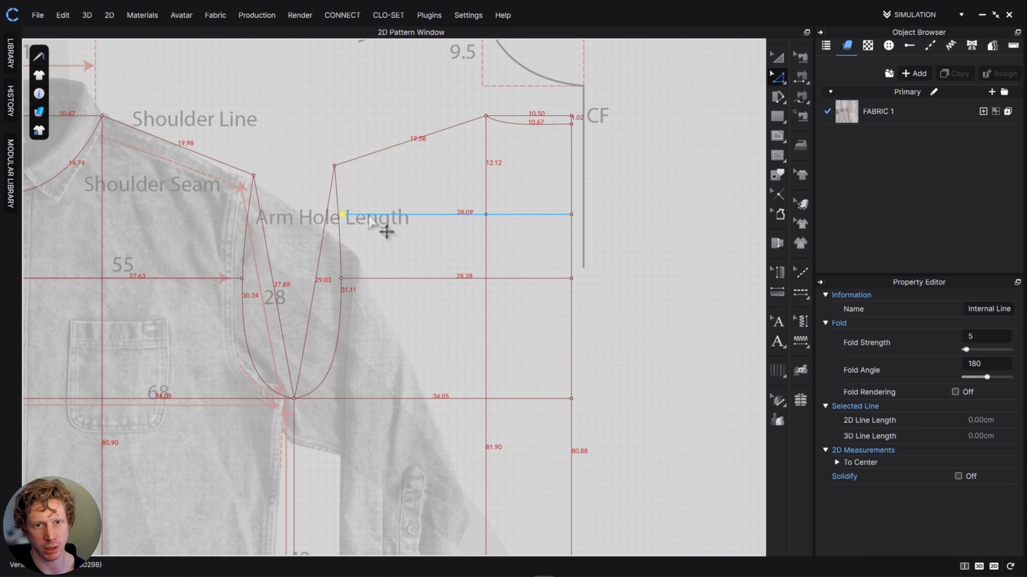
{"action": "left_click_drag", "start_coordinate": [343, 214], "coordinate": [339, 214]}
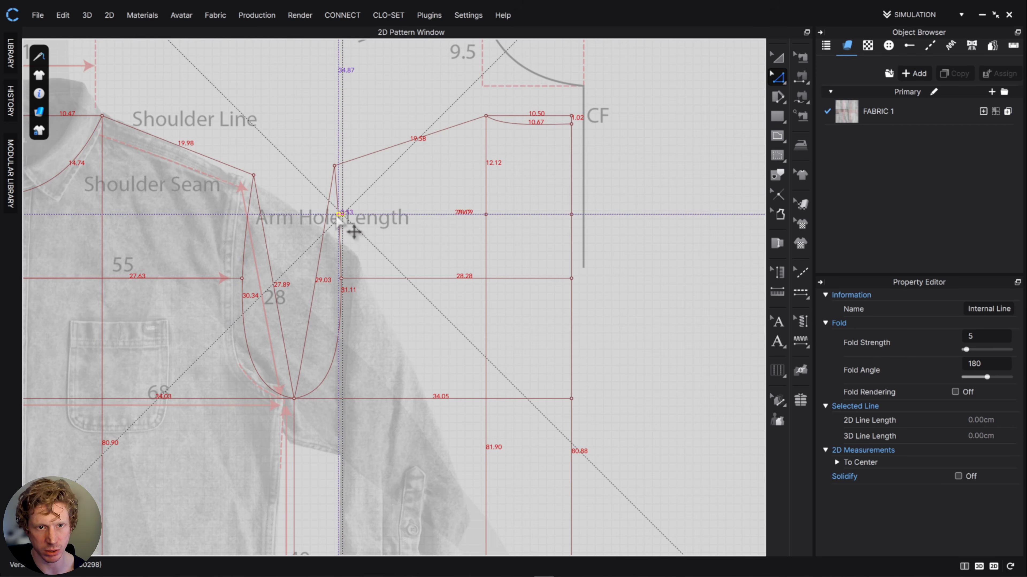
- Examine the drafted front and back patterns side by side, including their armhole curves, yoke line and hems
{"action": "scroll", "coordinate": [517, 357], "scroll_direction": "down", "scroll_amount": 4}
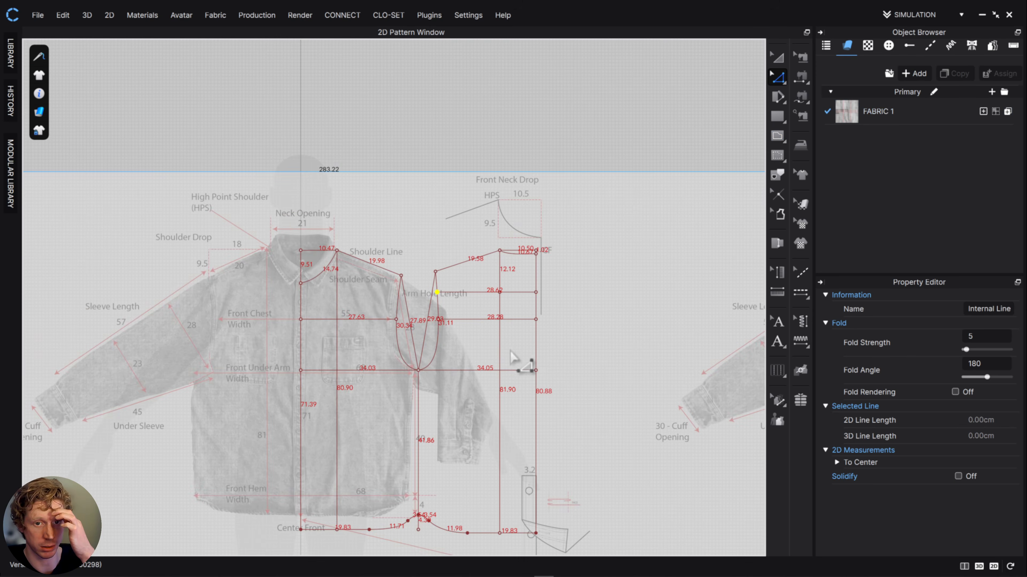
{"action": "middle_click_drag", "start_coordinate": [545, 352], "coordinate": [539, 229]}
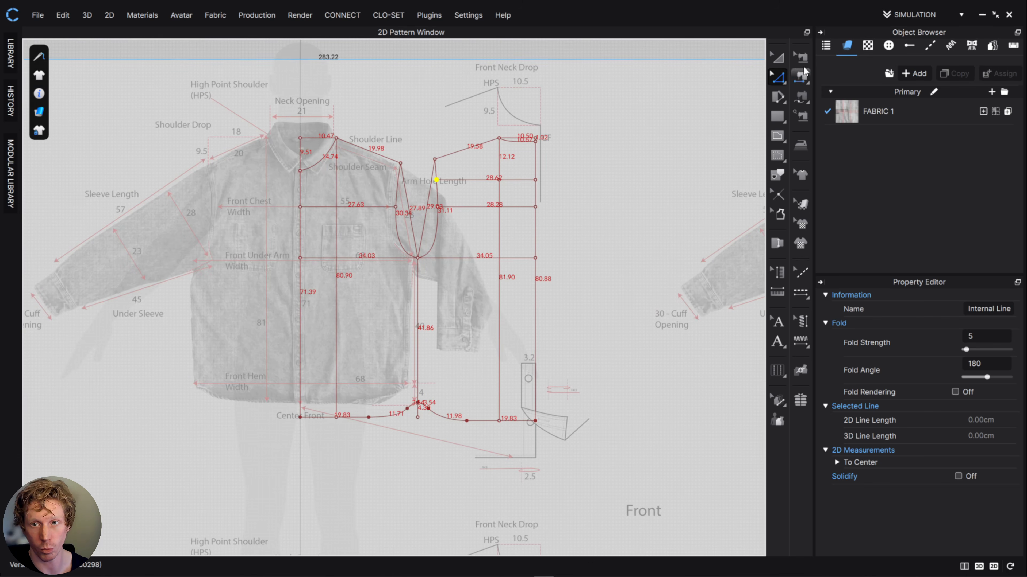
{"action": "left_click", "coordinate": [776, 59]}
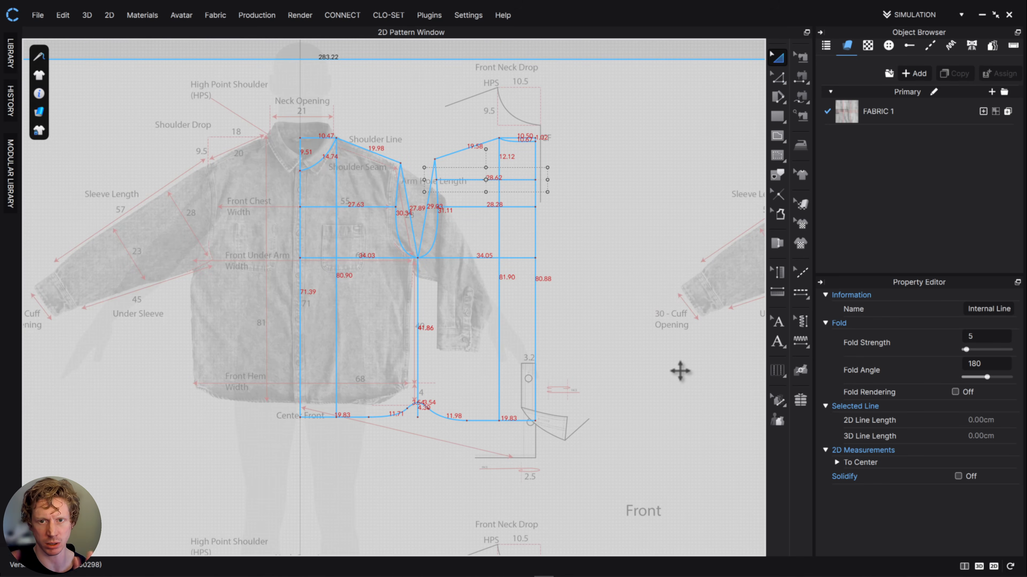
{"action": "middle_click_drag", "start_coordinate": [651, 381], "coordinate": [597, 382]}
{"action": "scroll", "coordinate": [394, 229], "scroll_direction": "down", "scroll_amount": 2}
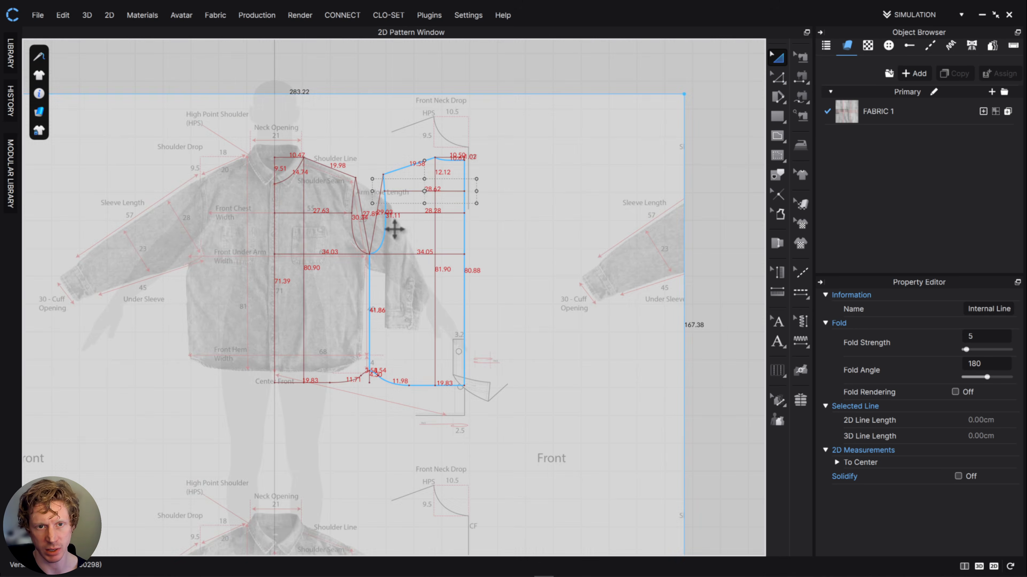
{"action": "scroll", "coordinate": [395, 229], "scroll_direction": "up", "scroll_amount": 4}
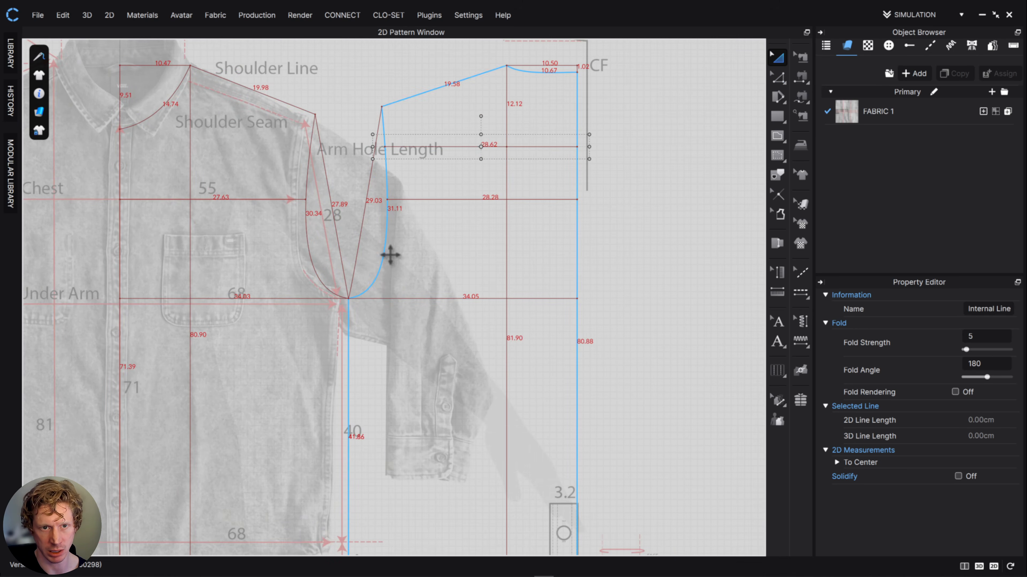
{"action": "scroll", "coordinate": [539, 340], "scroll_direction": "down", "scroll_amount": 2}
{"action": "middle_click_drag", "start_coordinate": [586, 312], "coordinate": [578, 189]}
{"action": "middle_click_drag", "start_coordinate": [361, 291], "coordinate": [512, 350]}
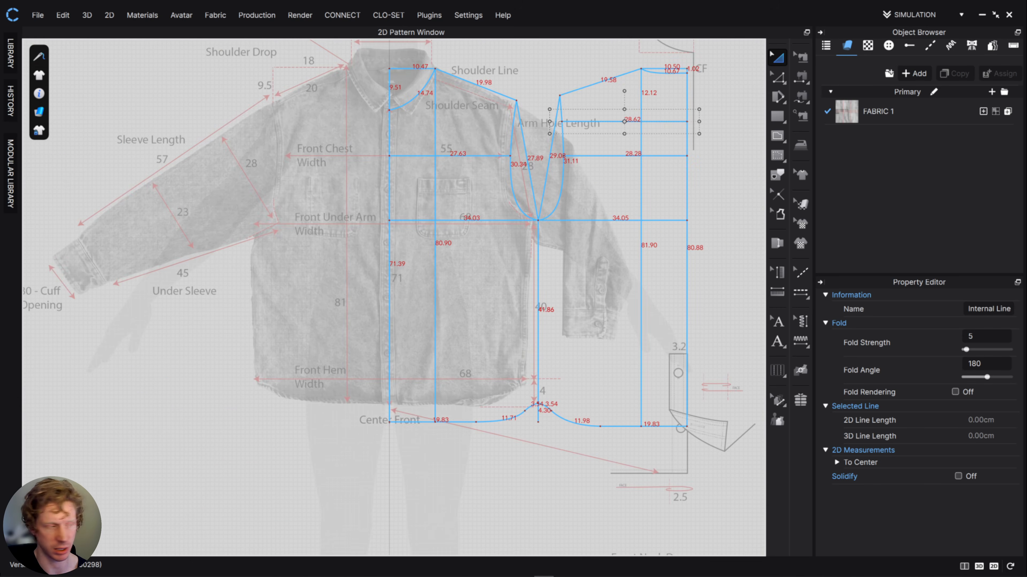
- Switch to the reference sheet and examine the shirt's armhole, underarm and sleeve measurements in the back and front drawings
{"action": "right_click_drag", "start_coordinate": [0, 364], "coordinate": [460, 327]}
{"action": "scroll", "coordinate": [460, 327], "scroll_direction": "down", "scroll_amount": 2}
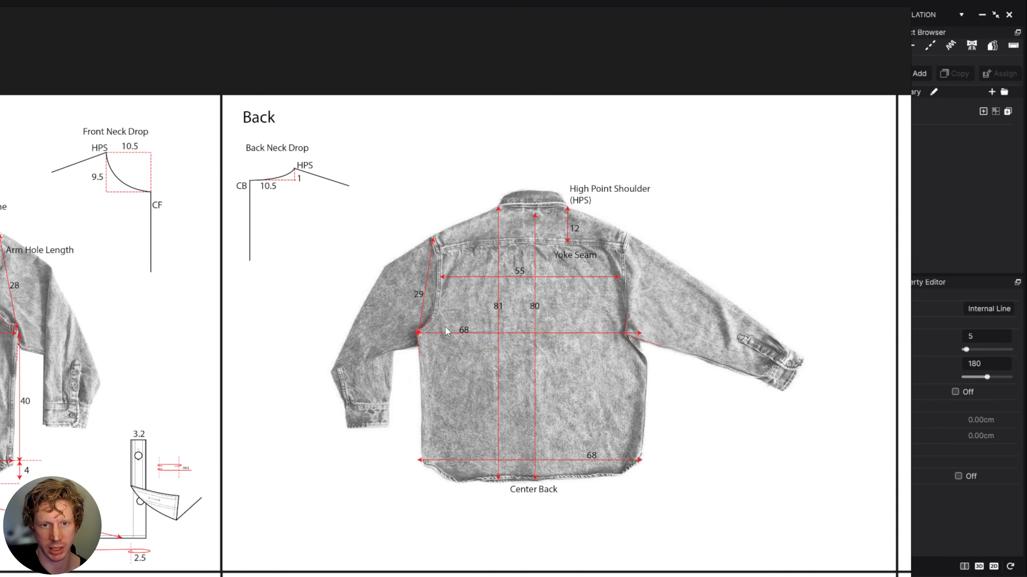
{"action": "middle_click_drag", "start_coordinate": [445, 327], "coordinate": [781, 305]}
{"action": "middle_click_drag", "start_coordinate": [111, 311], "coordinate": [446, 310]}
{"action": "scroll", "coordinate": [445, 309], "scroll_direction": "up", "scroll_amount": 4}
{"action": "scroll", "coordinate": [593, 374], "scroll_direction": "up", "scroll_amount": 2}
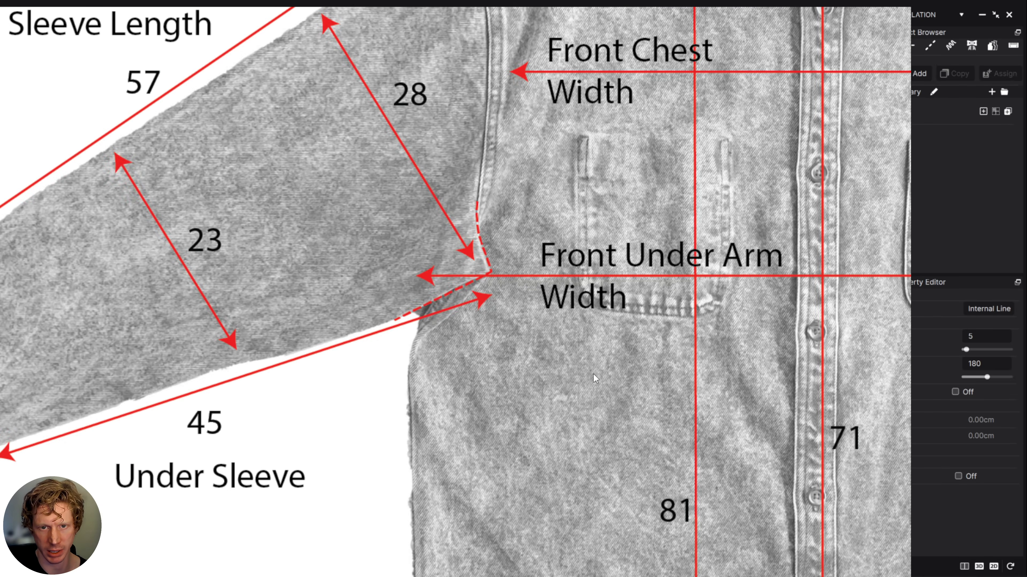
{"action": "scroll", "coordinate": [593, 374], "scroll_direction": "down", "scroll_amount": 2}
{"action": "middle_click_drag", "start_coordinate": [576, 365], "coordinate": [371, 363]}
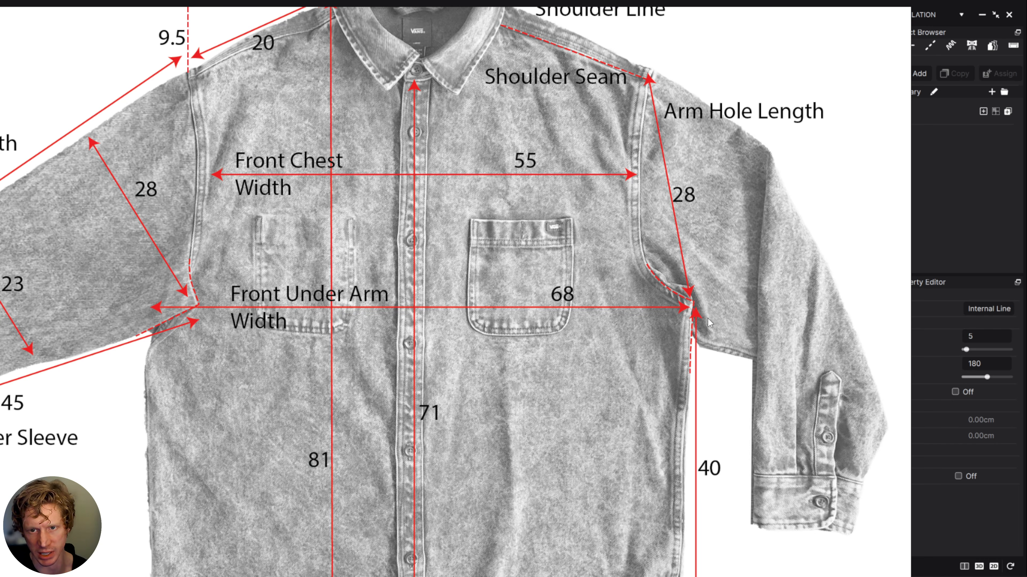
{"action": "middle_click_drag", "start_coordinate": [320, 209], "coordinate": [409, 189]}
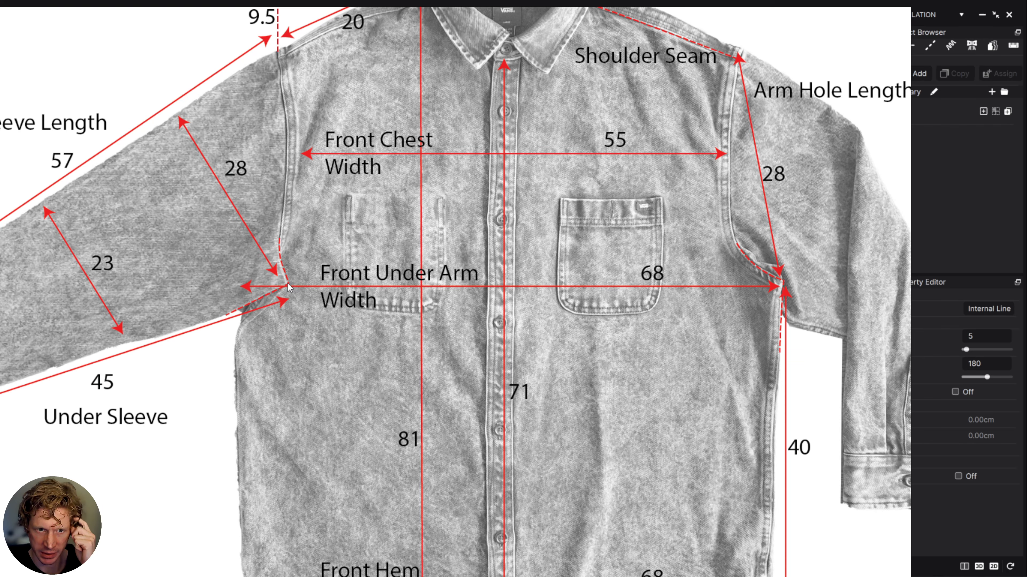
{"action": "middle_click_drag", "start_coordinate": [281, 272], "coordinate": [364, 271]}
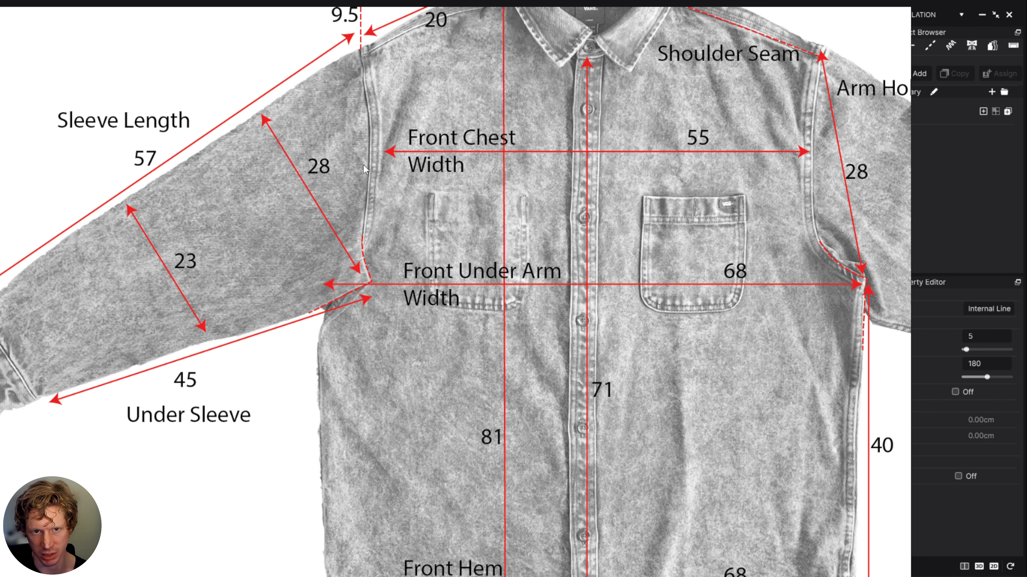
{"action": "scroll", "coordinate": [365, 169], "scroll_direction": "down", "scroll_amount": 5}
{"action": "scroll", "coordinate": [600, 337], "scroll_direction": "up", "scroll_amount": 8}
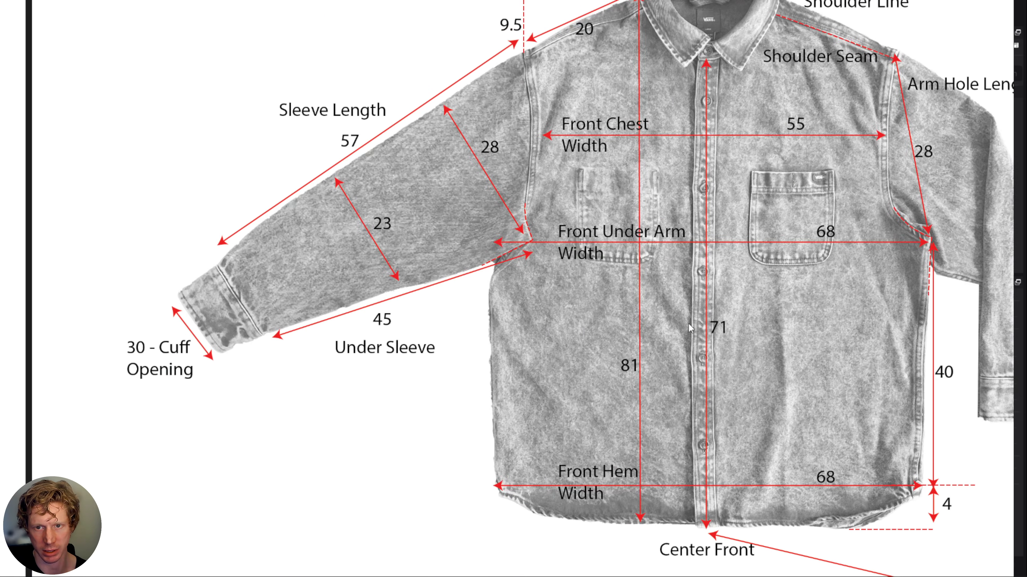
- Find the sleeve pattern drawing on the reference sheet and examine its head depth, bicep, elbow, length and cuff measurements
{"action": "scroll", "coordinate": [688, 322], "scroll_direction": "down", "scroll_amount": 5}
{"action": "scroll", "coordinate": [565, 164], "scroll_direction": "up", "scroll_amount": 3}
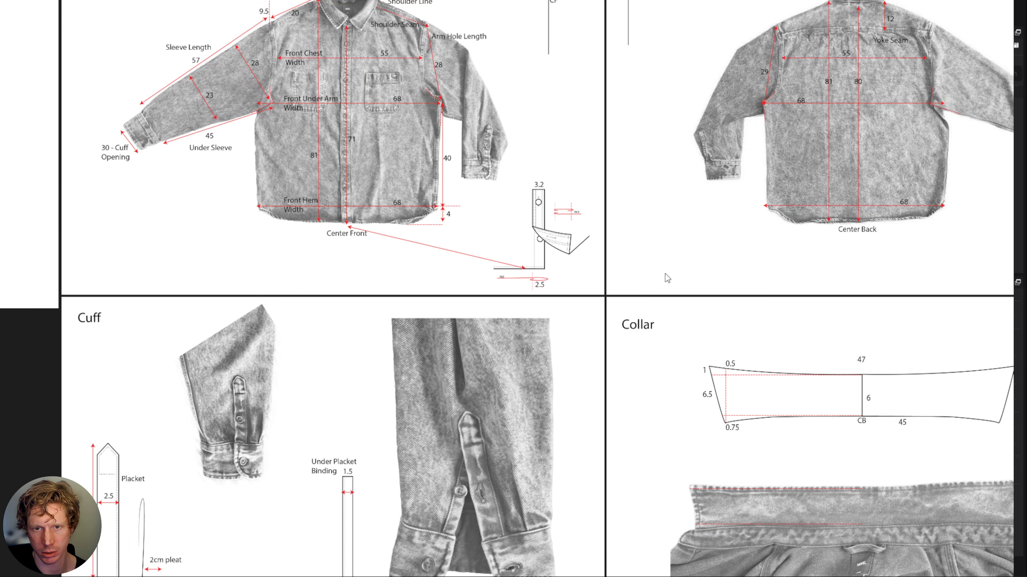
{"action": "scroll", "coordinate": [664, 273], "scroll_direction": "down", "scroll_amount": 5}
{"action": "scroll", "coordinate": [327, 389], "scroll_direction": "right", "scroll_amount": 5}
{"action": "scroll", "coordinate": [606, 279], "scroll_direction": "up", "scroll_amount": 5}
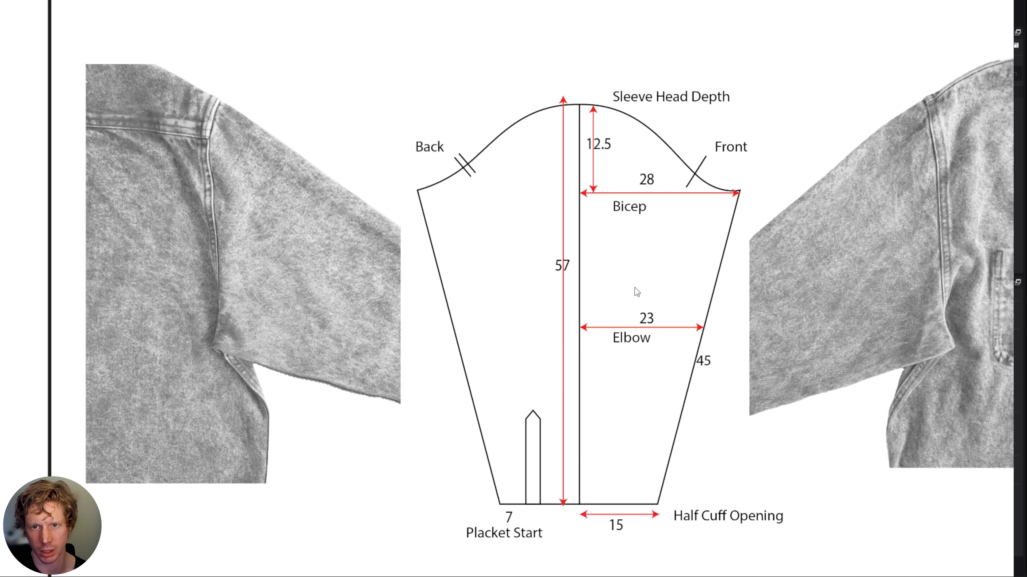
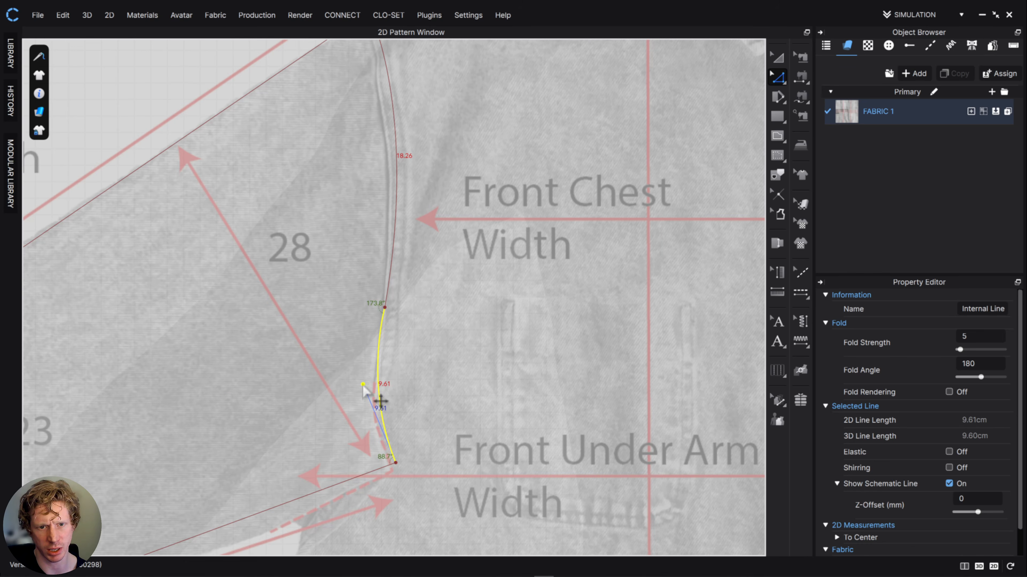
- Select the traced sleeve outline and rotate it upright so its outer sleeve-length line runs vertically
{"action": "scroll", "coordinate": [438, 389], "scroll_direction": "down", "scroll_amount": 5}
{"action": "left_click", "coordinate": [778, 57]}
{"action": "left_click", "coordinate": [417, 364]}
{"action": "scroll", "coordinate": [474, 266], "scroll_direction": "down", "scroll_amount": 5}
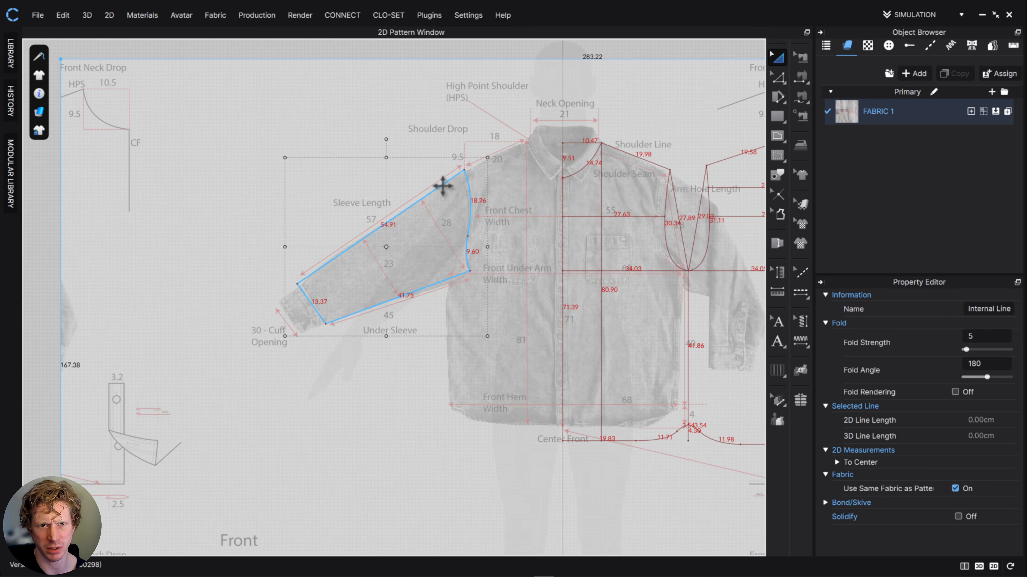
{"action": "left_click", "coordinate": [442, 185]}
{"action": "left_click_drag", "start_coordinate": [382, 139], "coordinate": [331, 212]}
{"action": "scroll", "coordinate": [387, 240], "scroll_direction": "down", "scroll_amount": 4}
{"action": "scroll", "coordinate": [387, 240], "scroll_direction": "up", "scroll_amount": 5}
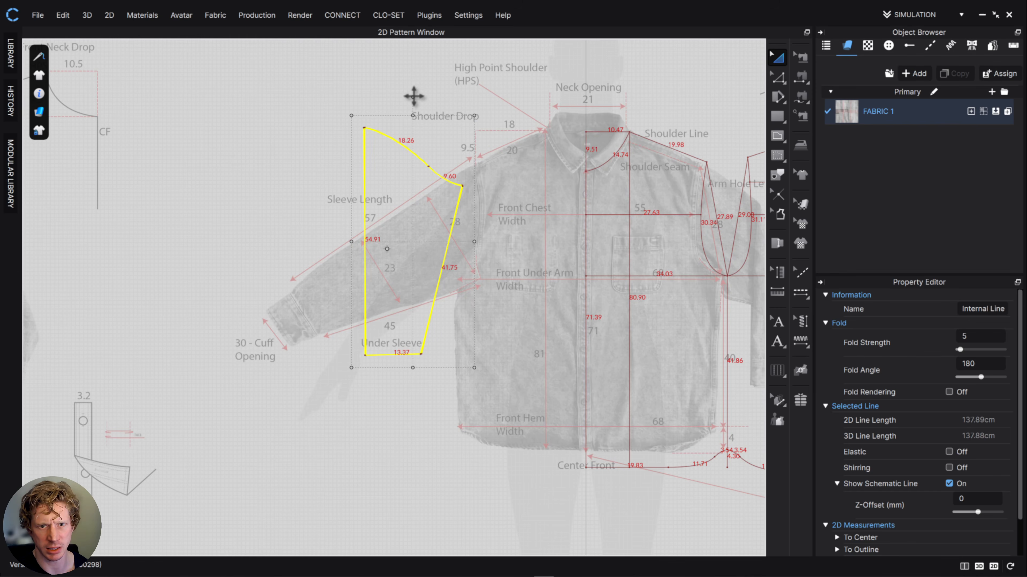
- Remove the reference image texture from FABRIC 1 so only the drafted pattern lines remain over the plain fabric
{"action": "left_click", "coordinate": [902, 118]}
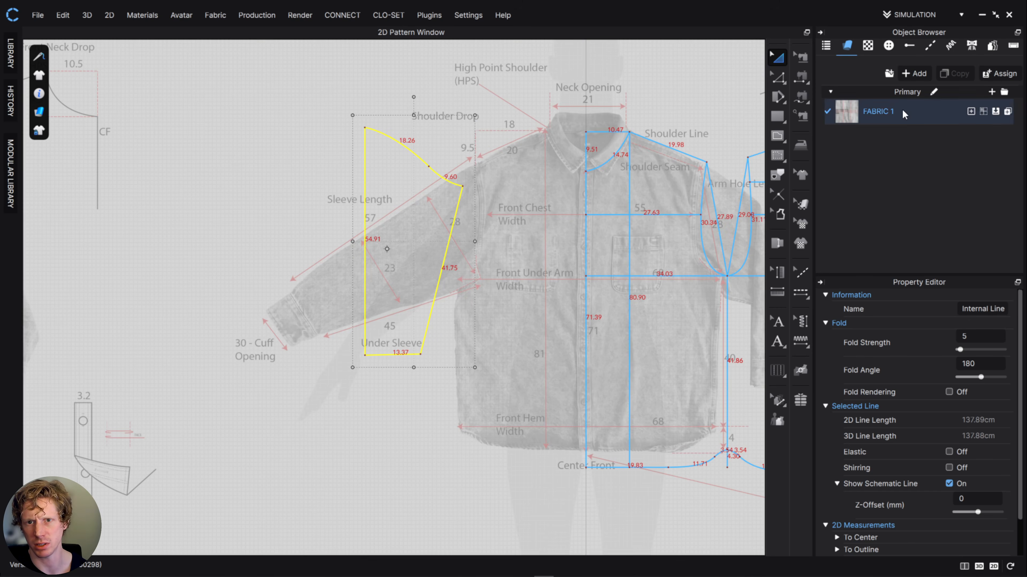
{"action": "left_click", "coordinate": [992, 312]}
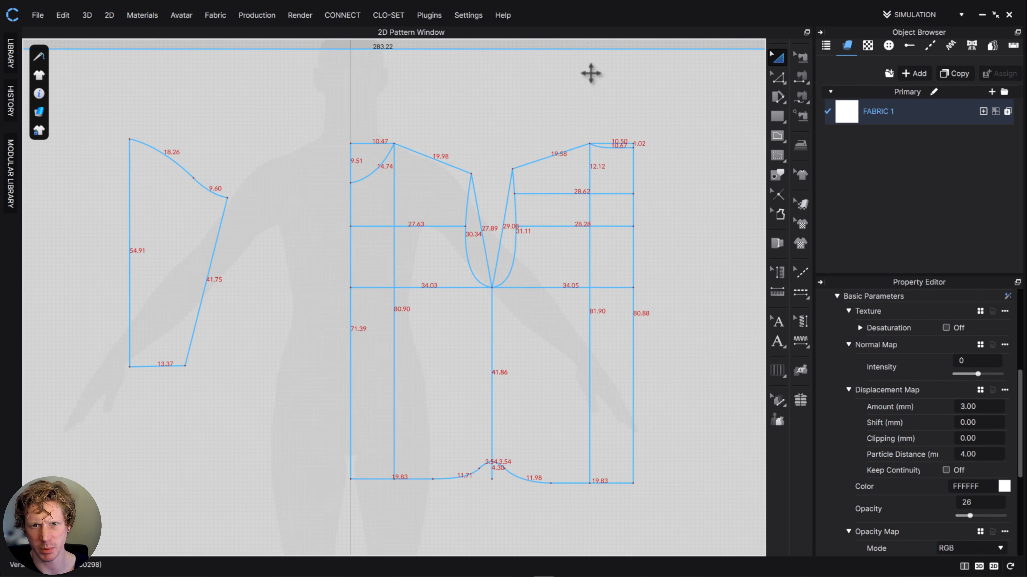
{"action": "middle_click_drag", "start_coordinate": [380, 195], "coordinate": [505, 185]}
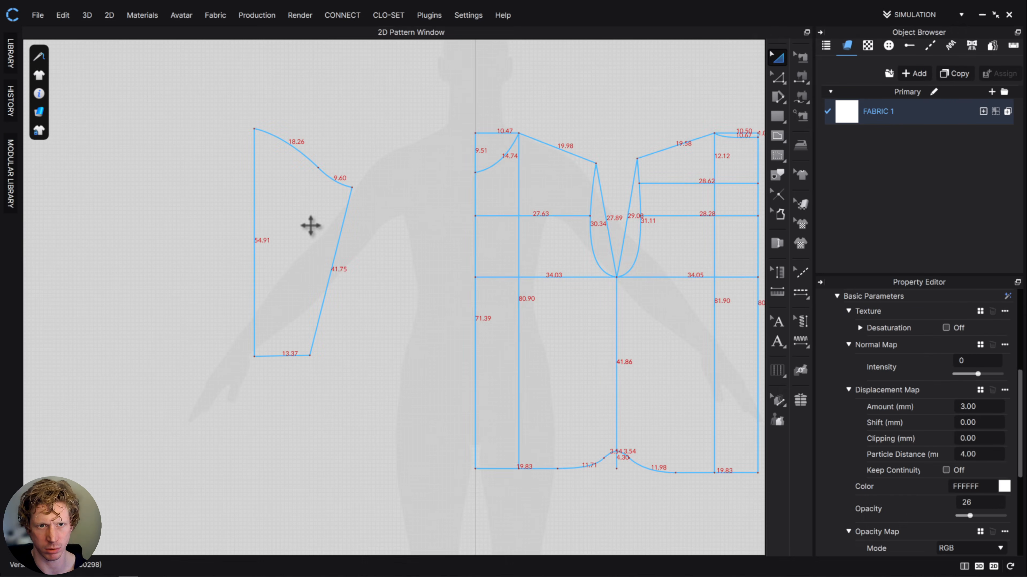
- Level the sleeve's cuff line by lowering its underarm-side corner until the line is horizontal, about 13.3 cm long
{"action": "middle_click_drag", "start_coordinate": [329, 213], "coordinate": [476, 291]}
{"action": "scroll", "coordinate": [464, 300], "scroll_direction": "up", "scroll_amount": 3}
{"action": "scroll", "coordinate": [442, 252], "scroll_direction": "up", "scroll_amount": 3}
{"action": "middle_click_drag", "start_coordinate": [426, 238], "coordinate": [479, 359]}
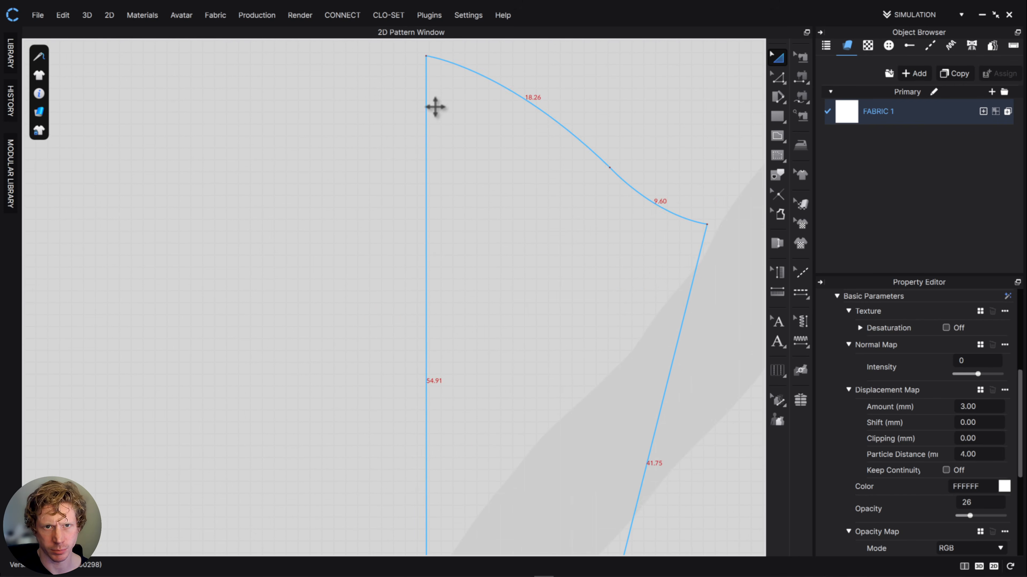
{"action": "middle_click_drag", "start_coordinate": [568, 240], "coordinate": [435, 43]}
{"action": "middle_click_drag", "start_coordinate": [533, 350], "coordinate": [562, 236]}
{"action": "scroll", "coordinate": [407, 395], "scroll_direction": "down", "scroll_amount": 4}
{"action": "scroll", "coordinate": [409, 398], "scroll_direction": "up", "scroll_amount": 5}
{"action": "scroll", "coordinate": [412, 408], "scroll_direction": "up", "scroll_amount": 4}
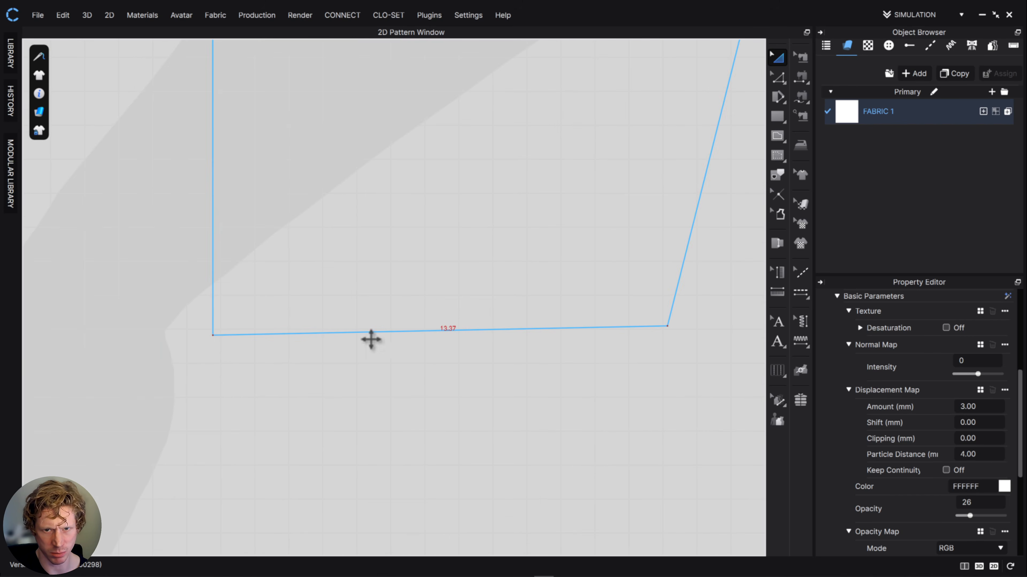
{"action": "left_click", "coordinate": [775, 75]}
{"action": "left_click_drag", "start_coordinate": [667, 325], "coordinate": [666, 335]}
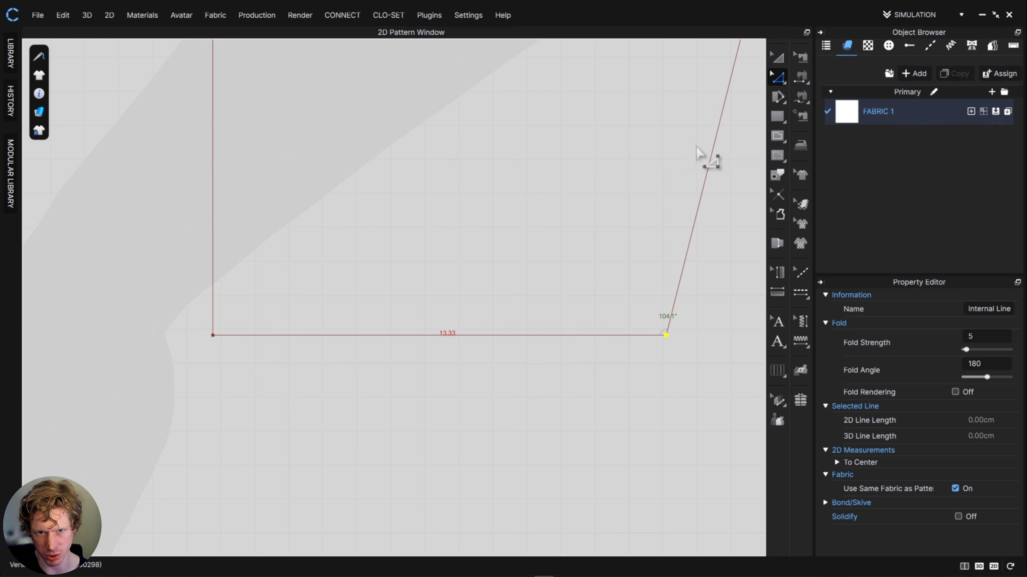
{"action": "scroll", "coordinate": [687, 360], "scroll_direction": "up", "scroll_amount": 2}
{"action": "scroll", "coordinate": [691, 363], "scroll_direction": "down", "scroll_amount": 7}
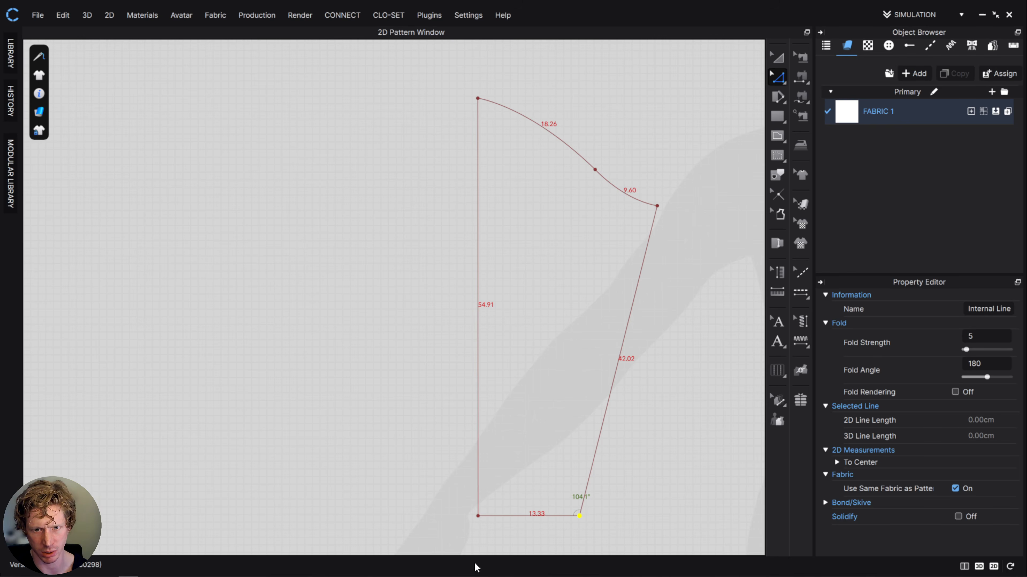
- Scale up the whole sleeve outline proportionally until its vertical length line is about 60.9 cm
{"action": "scroll", "coordinate": [637, 437], "scroll_direction": "up", "scroll_amount": 2}
{"action": "key", "text": "a"}
{"action": "left_click", "coordinate": [648, 161]}
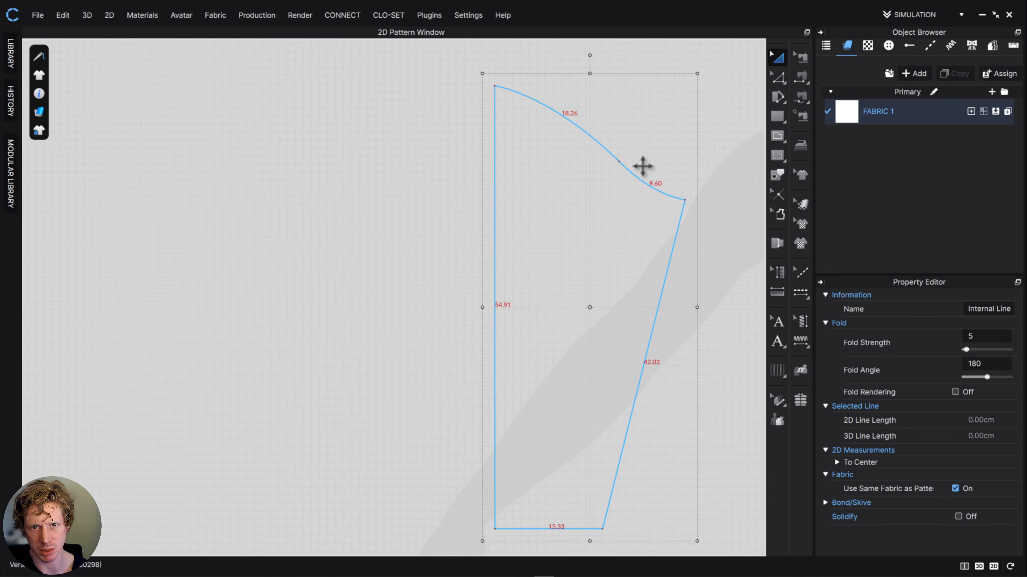
{"action": "left_click_drag", "start_coordinate": [698, 74], "coordinate": [705, 69]}
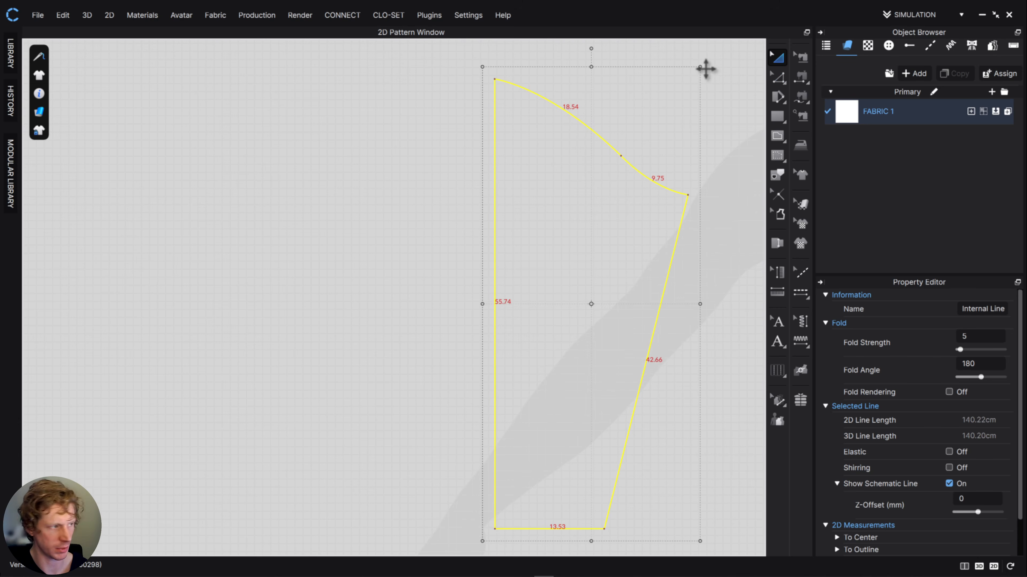
{"action": "left_click_drag", "start_coordinate": [699, 69], "coordinate": [728, 50]}
- Lower the top point of the sleeve head by 3 cm, making the vertical length line about 57.9 cm
{"action": "scroll", "coordinate": [623, 374], "scroll_direction": "up", "scroll_amount": 3}
{"action": "middle_click_drag", "start_coordinate": [623, 375], "coordinate": [619, 303]}
{"action": "scroll", "coordinate": [619, 304], "scroll_direction": "up", "scroll_amount": 5}
{"action": "scroll", "coordinate": [620, 303], "scroll_direction": "down", "scroll_amount": 8}
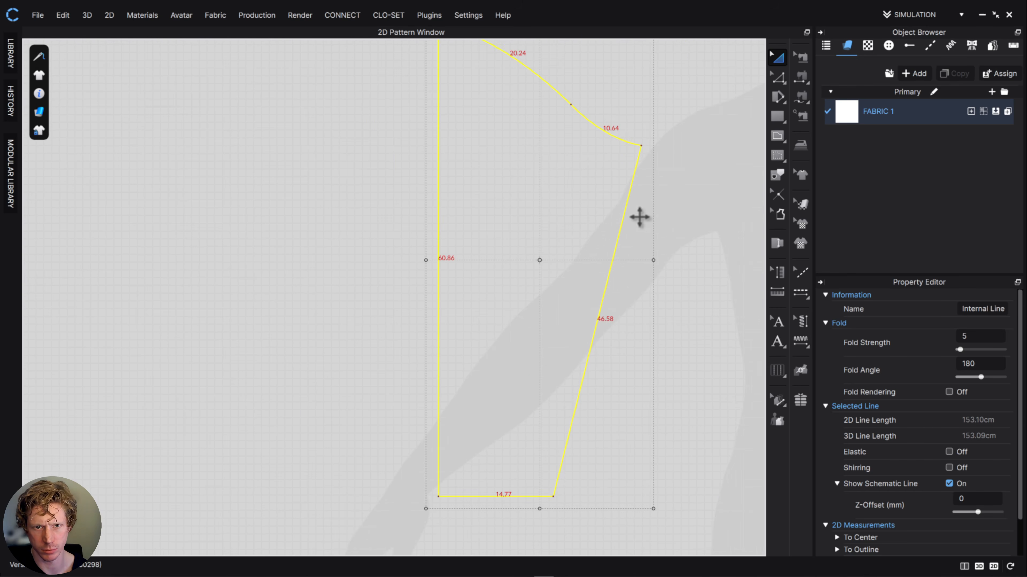
{"action": "middle_click_drag", "start_coordinate": [472, 199], "coordinate": [469, 220]}
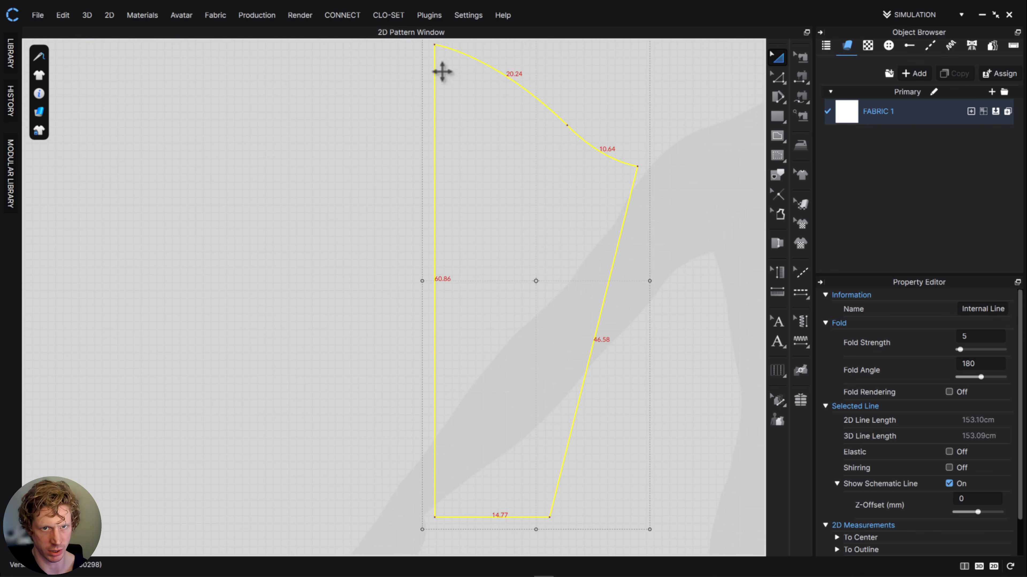
{"action": "left_click", "coordinate": [784, 83]}
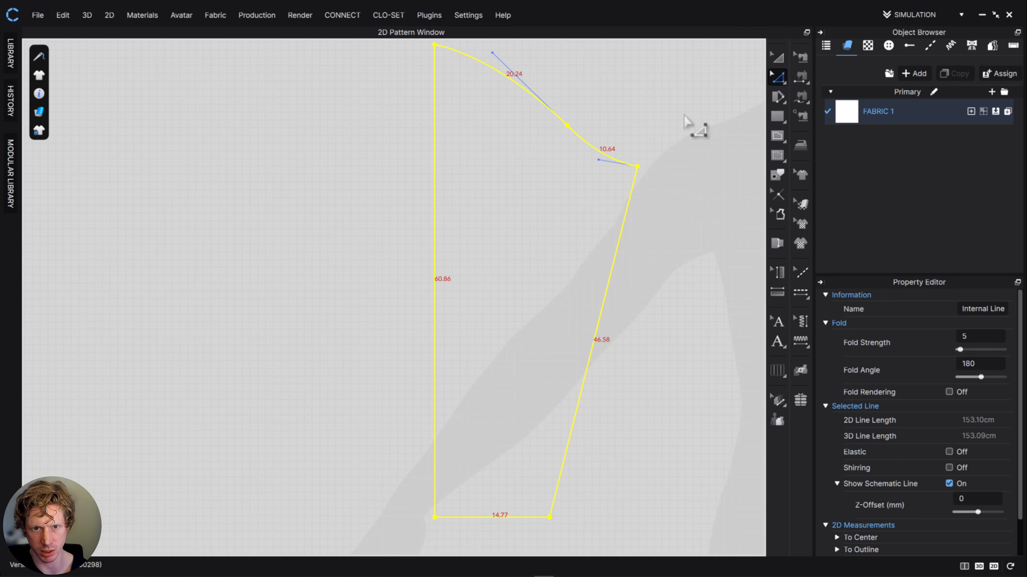
{"action": "middle_click_drag", "start_coordinate": [422, 94], "coordinate": [425, 132]}
{"action": "left_click_drag", "start_coordinate": [426, 78], "coordinate": [450, 97]}
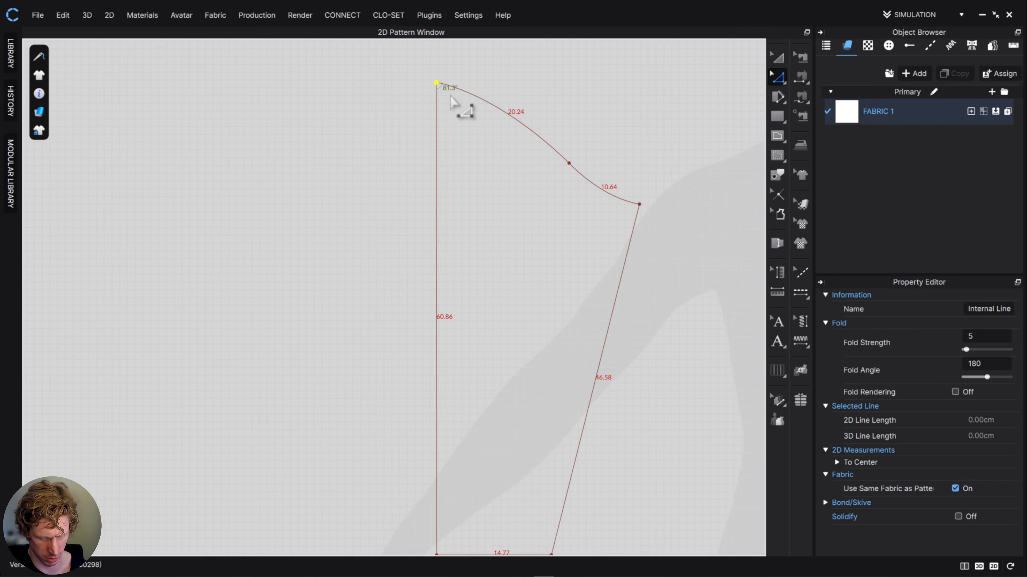
{"action": "key", "text": "Down"}
- Lower the sleeve's underarm corner to shorten the under-sleeve seam to about 45.2 cm
{"action": "middle_click_drag", "start_coordinate": [713, 342], "coordinate": [648, 225]}
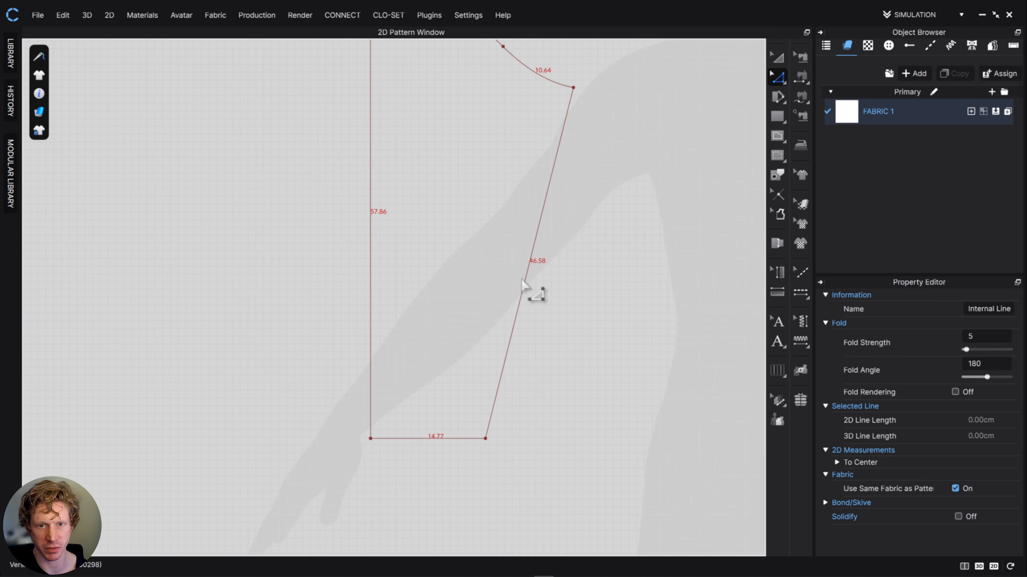
{"action": "middle_click_drag", "start_coordinate": [566, 291], "coordinate": [546, 362]}
{"action": "left_click", "coordinate": [554, 159]}
{"action": "key", "text": "Down"}
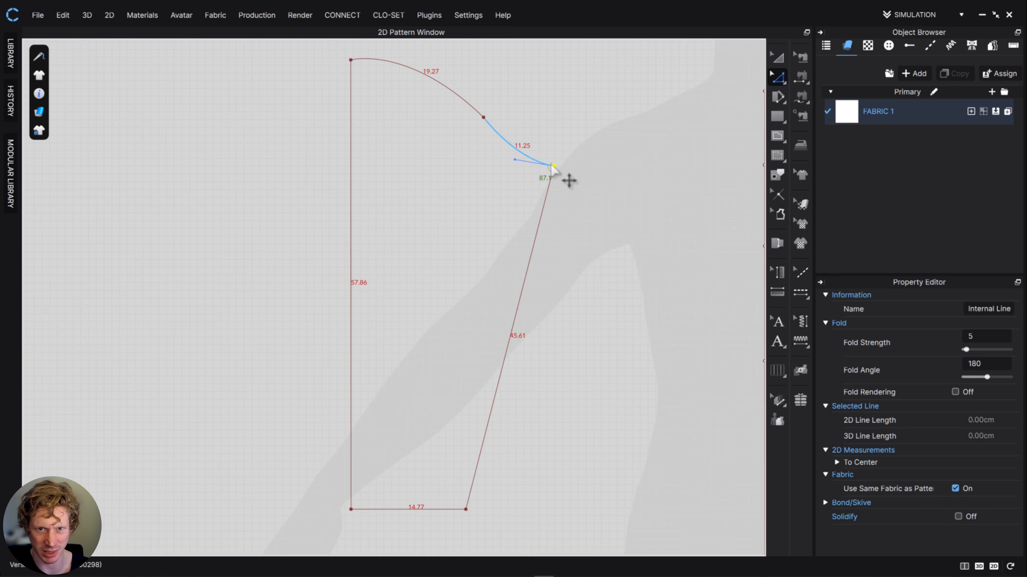
{"action": "left_click_drag", "start_coordinate": [554, 168], "coordinate": [552, 170]}
- Move the cuff's underarm-side corner outward along the horizontal so the half cuff is about 15.1 cm wide
{"action": "left_click_drag", "start_coordinate": [464, 509], "coordinate": [460, 512]}
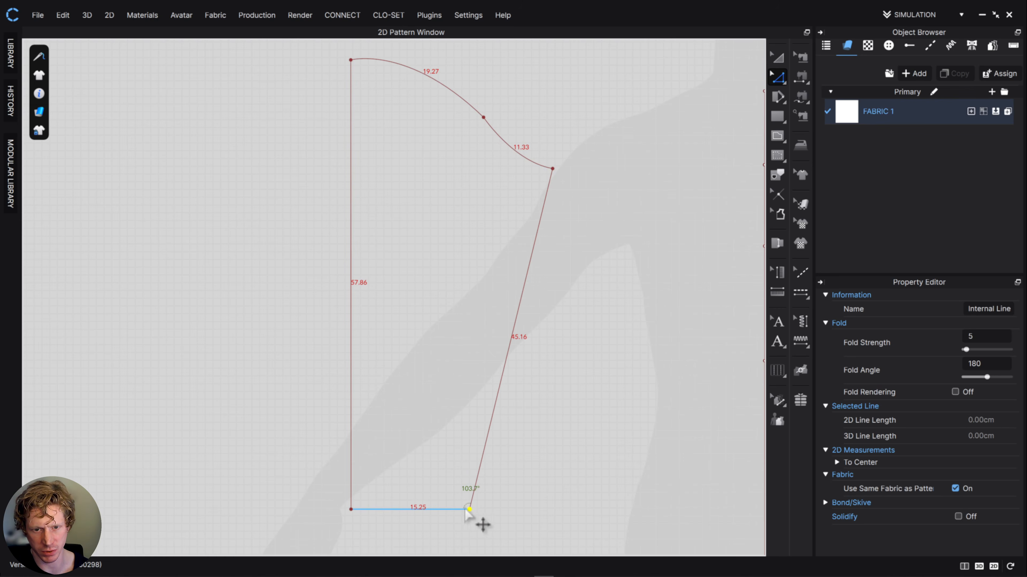
{"action": "scroll", "coordinate": [464, 514], "scroll_direction": "up", "scroll_amount": 5}
{"action": "left_click_drag", "start_coordinate": [464, 512], "coordinate": [453, 508]}
{"action": "scroll", "coordinate": [461, 511], "scroll_direction": "down", "scroll_amount": 6}
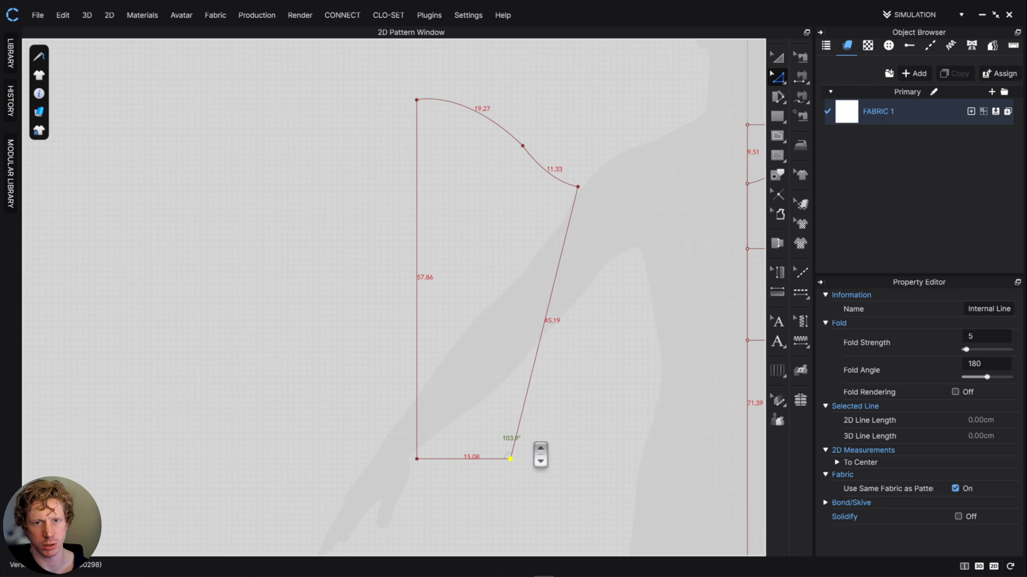
- Draw horizontal bicep and elbow lines across the half sleeve as internal lines, about 26 cm and 20.5 cm long
{"action": "left_click", "coordinate": [778, 136]}
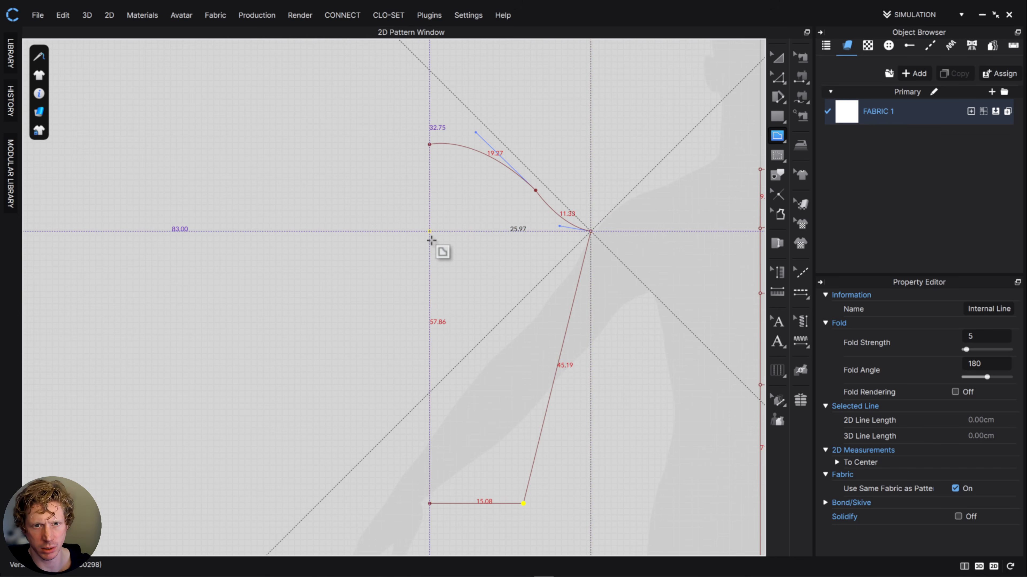
{"action": "left_click", "coordinate": [429, 231]}
{"action": "left_click", "coordinate": [591, 231]}
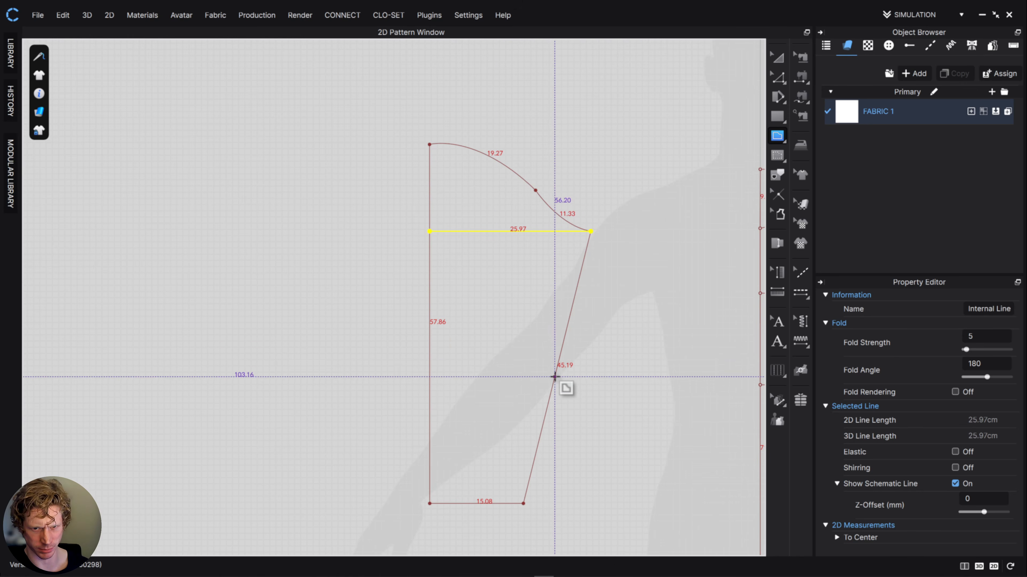
{"action": "left_click", "coordinate": [555, 367]}
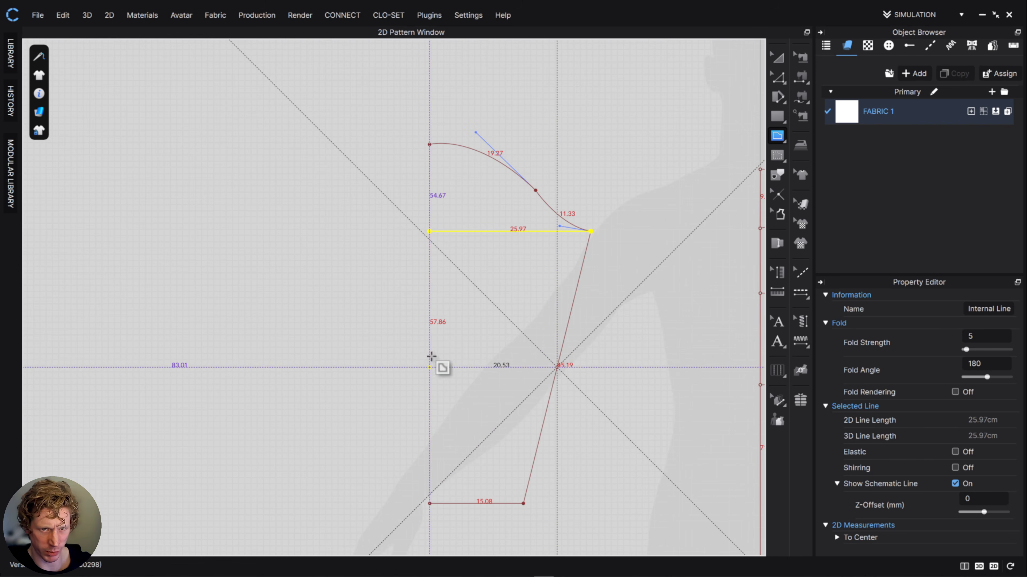
{"action": "left_click", "coordinate": [430, 367]}
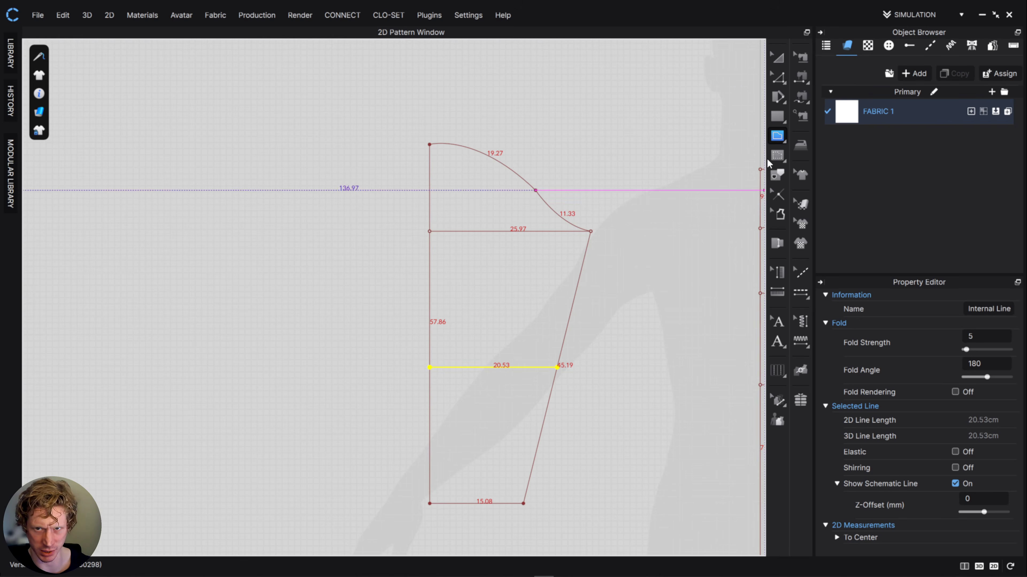
- Shift the underarm corner and the outer ends of the bicep and elbow lines 2 cm outward together, making the bicep about 28 cm
{"action": "left_click", "coordinate": [778, 77]}
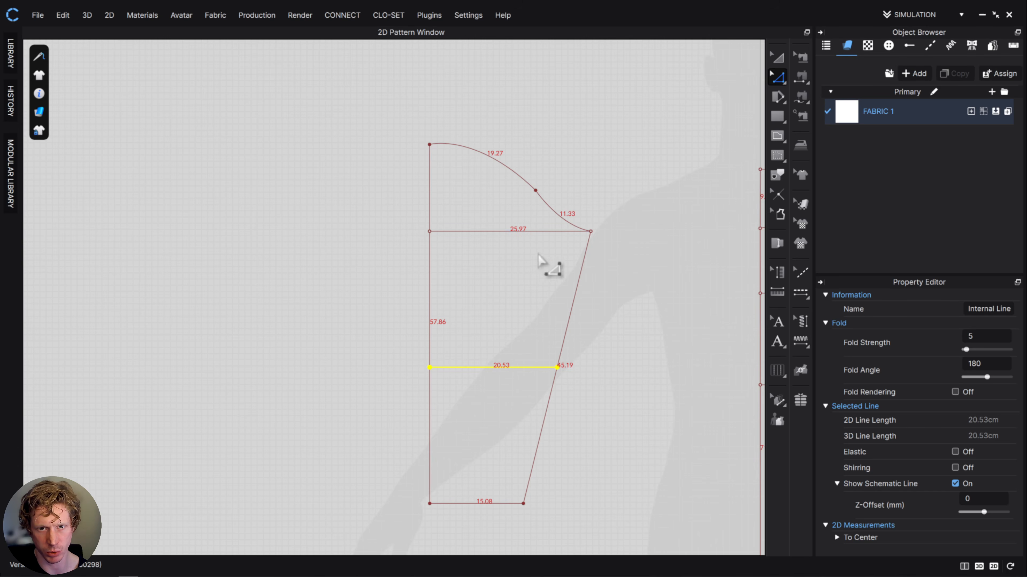
{"action": "left_click", "coordinate": [622, 370]}
{"action": "left_click_drag", "start_coordinate": [637, 369], "coordinate": [583, 199]}
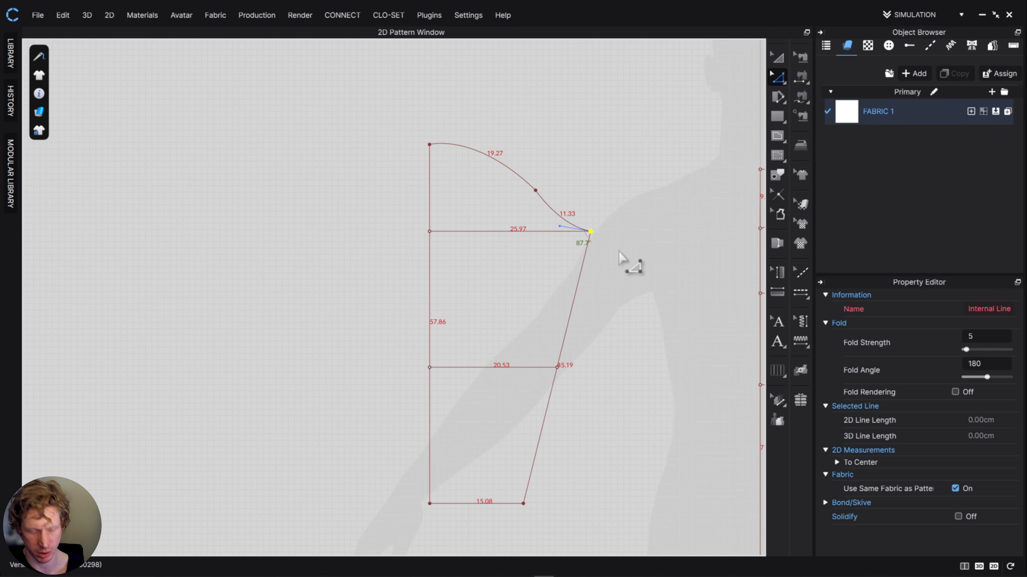
{"action": "left_click", "coordinate": [558, 368]}
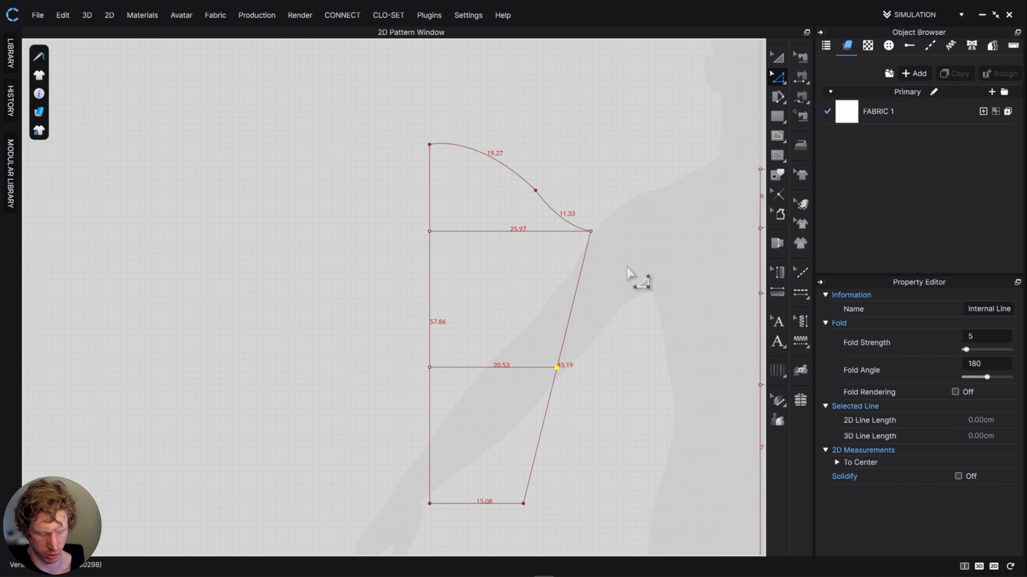
{"action": "left_click_drag", "start_coordinate": [595, 233], "coordinate": [587, 218], "text": "shift"}
{"action": "key", "text": "Right"}
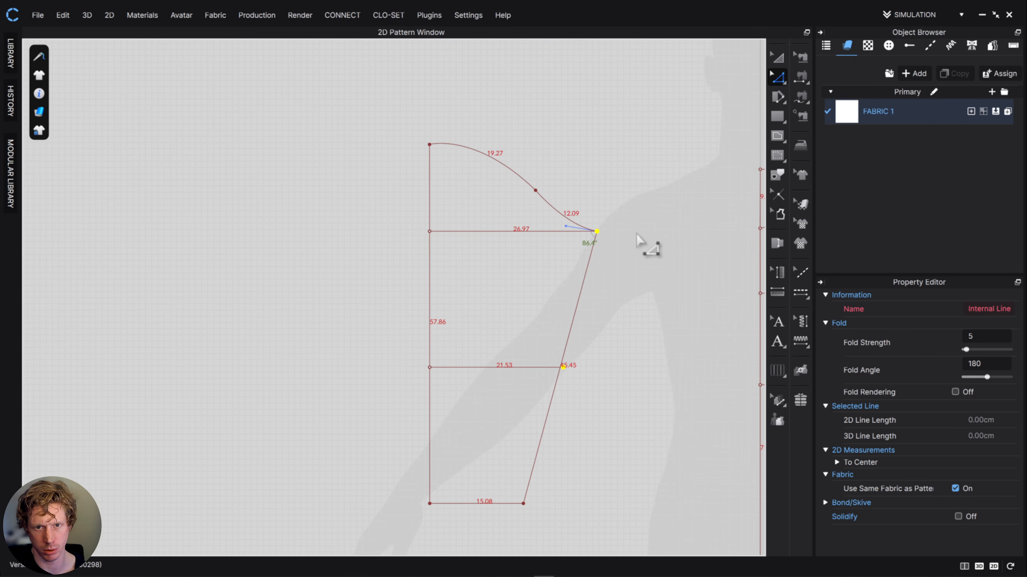
{"action": "scroll", "coordinate": [591, 232], "scroll_direction": "down", "scroll_amount": 2}
{"action": "scroll", "coordinate": [591, 232], "scroll_direction": "up", "scroll_amount": 3}
{"action": "key", "text": "Right"}
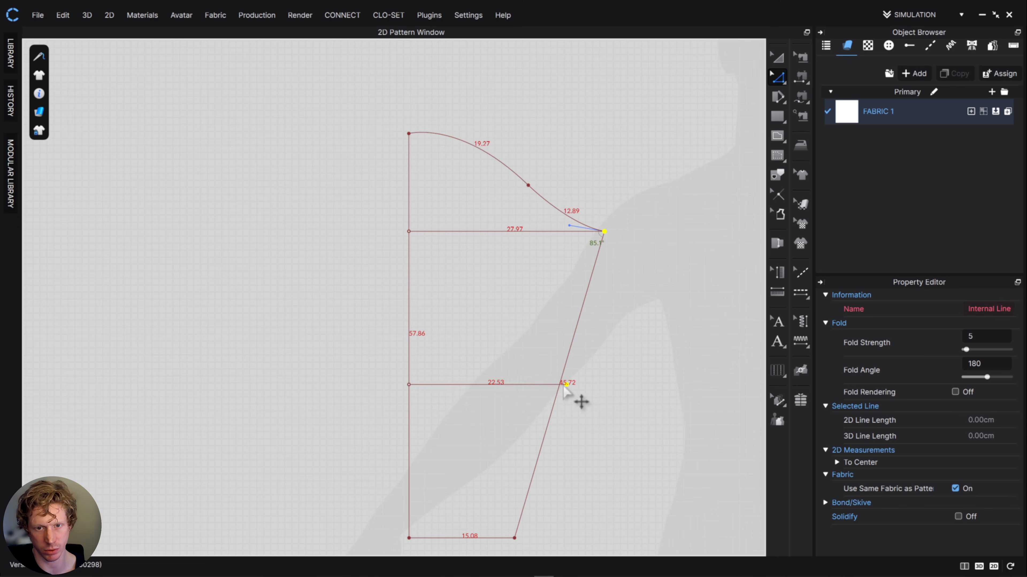
- Pull the elbow line's outer end back onto the under-sleeve seam, making the line about 21.6 cm long
{"action": "scroll", "coordinate": [582, 402], "scroll_direction": "down", "scroll_amount": 3}
{"action": "scroll", "coordinate": [578, 394], "scroll_direction": "up", "scroll_amount": 5}
{"action": "left_click", "coordinate": [571, 394]}
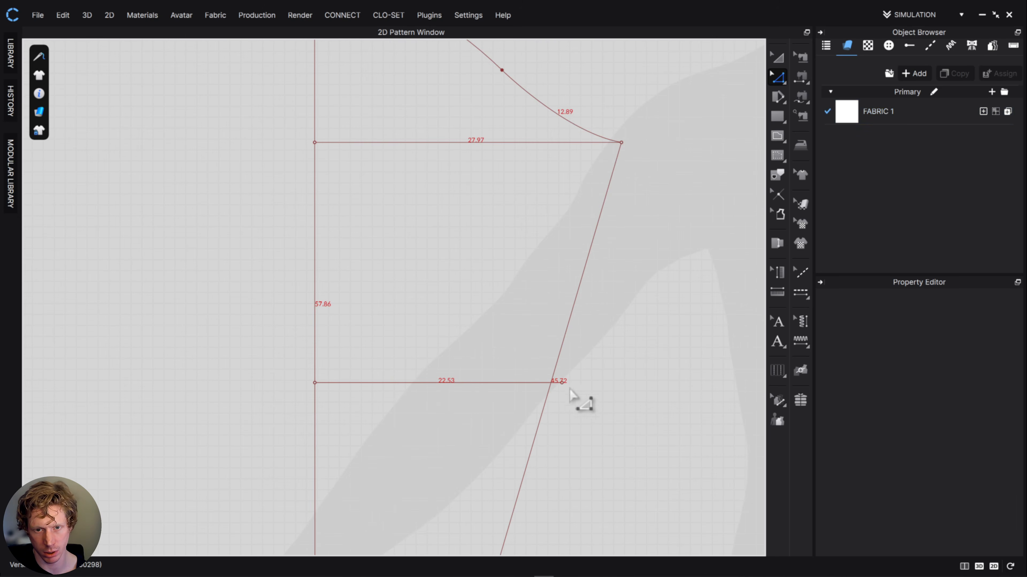
{"action": "left_click_drag", "start_coordinate": [564, 386], "coordinate": [552, 384]}
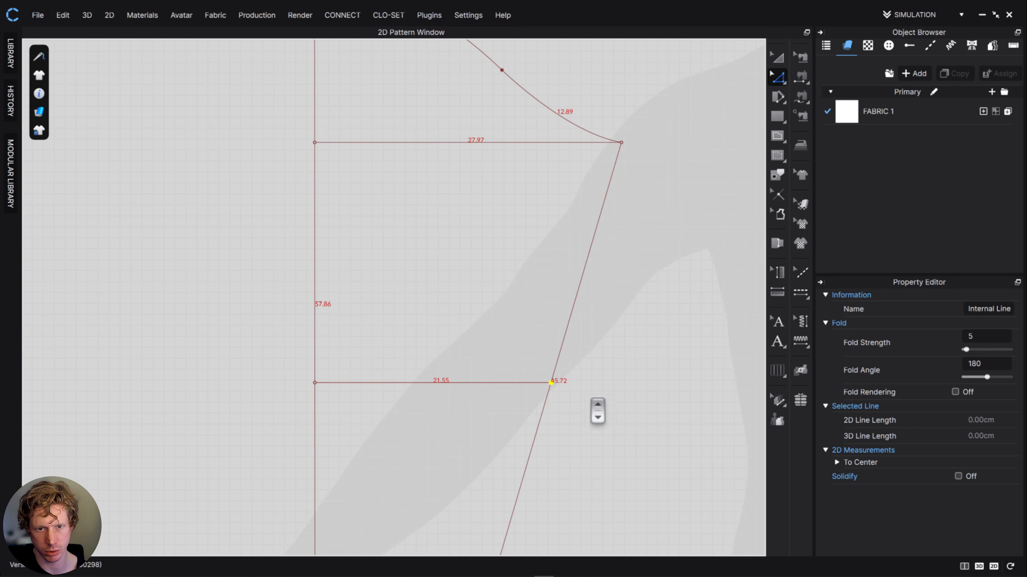
{"action": "scroll", "coordinate": [590, 398], "scroll_direction": "down", "scroll_amount": 3}
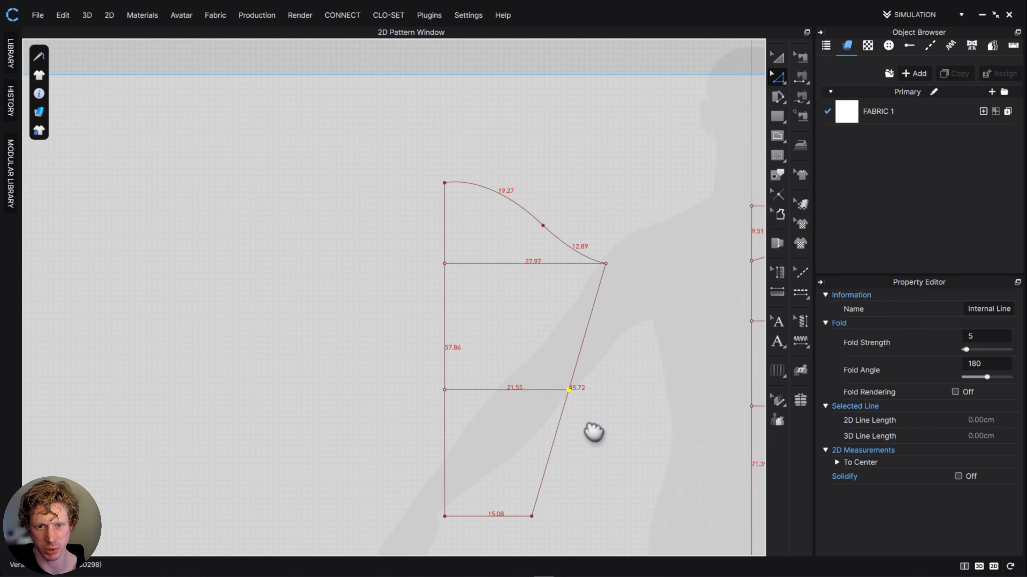
- Draw a vertical internal line about 14.2 cm long from the top of the sleeve cap down to the bicep line
{"action": "middle_click_drag", "start_coordinate": [584, 423], "coordinate": [558, 376]}
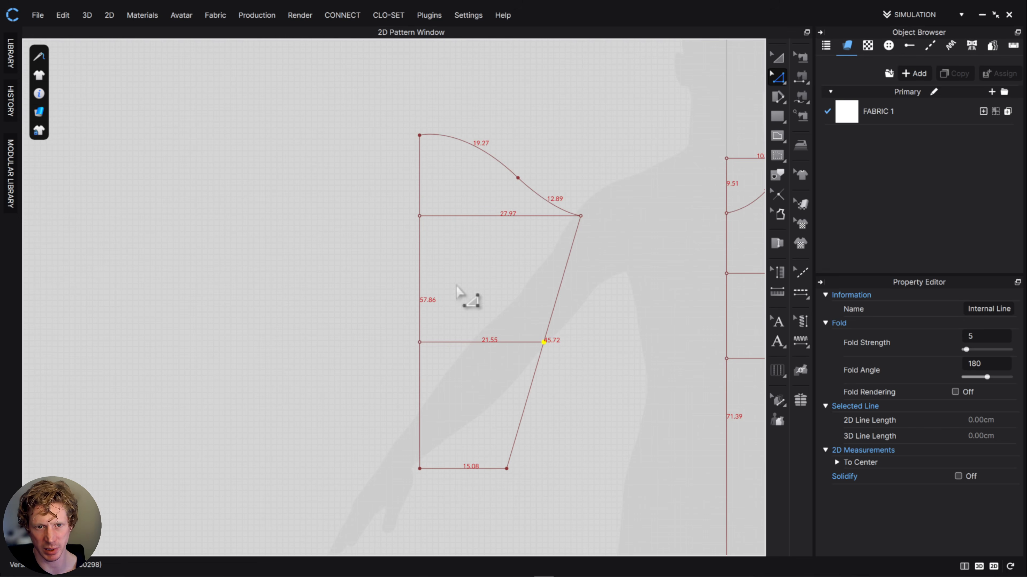
{"action": "middle_click_drag", "start_coordinate": [511, 270], "coordinate": [509, 328]}
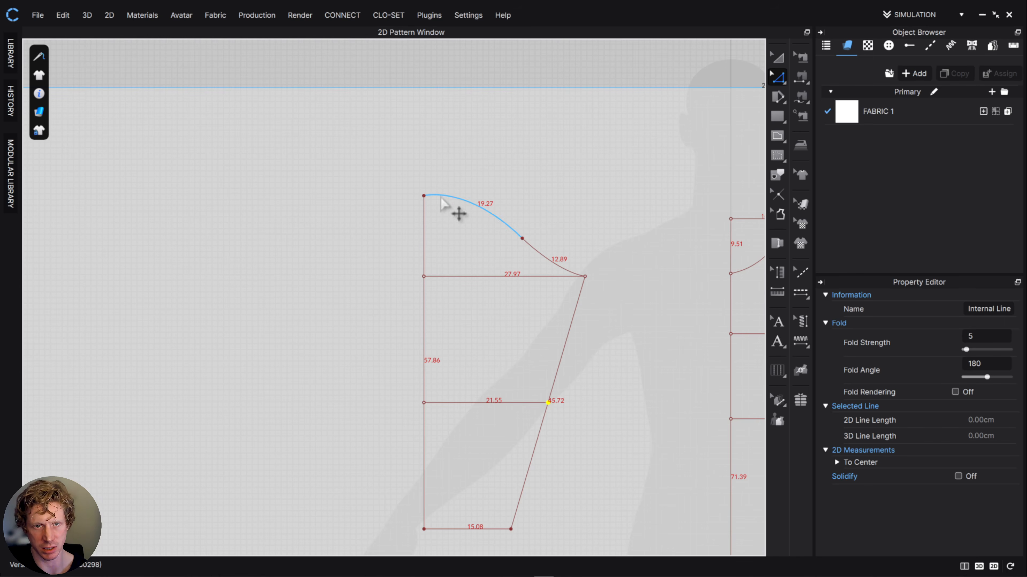
{"action": "left_click", "coordinate": [783, 142]}
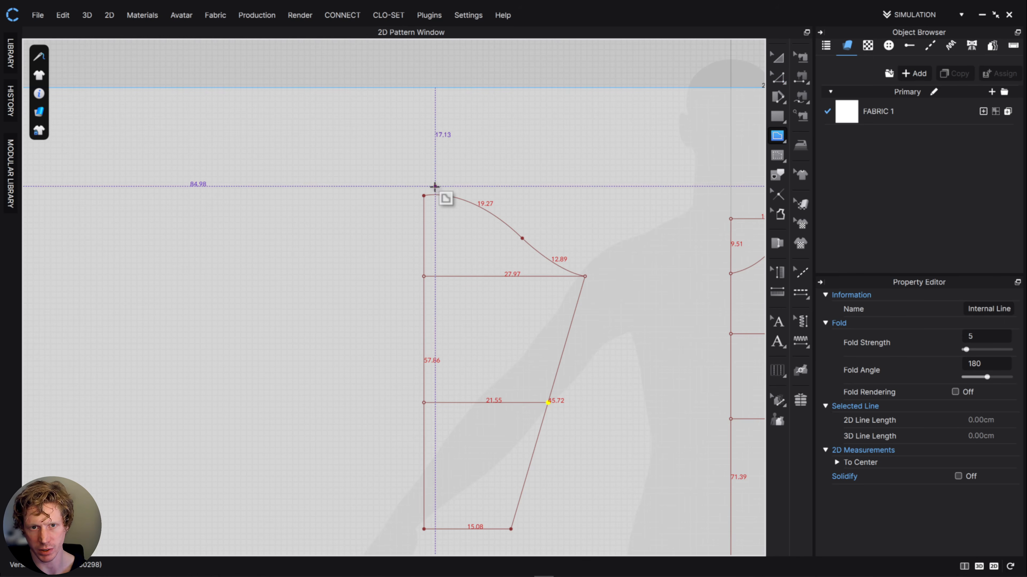
{"action": "left_click", "coordinate": [435, 195]}
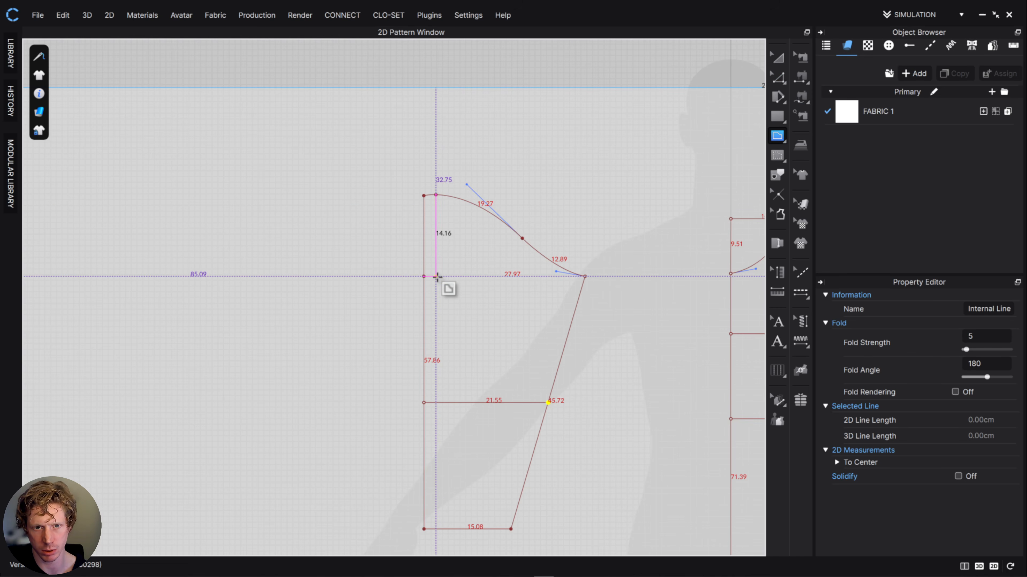
{"action": "double_click", "coordinate": [436, 276]}
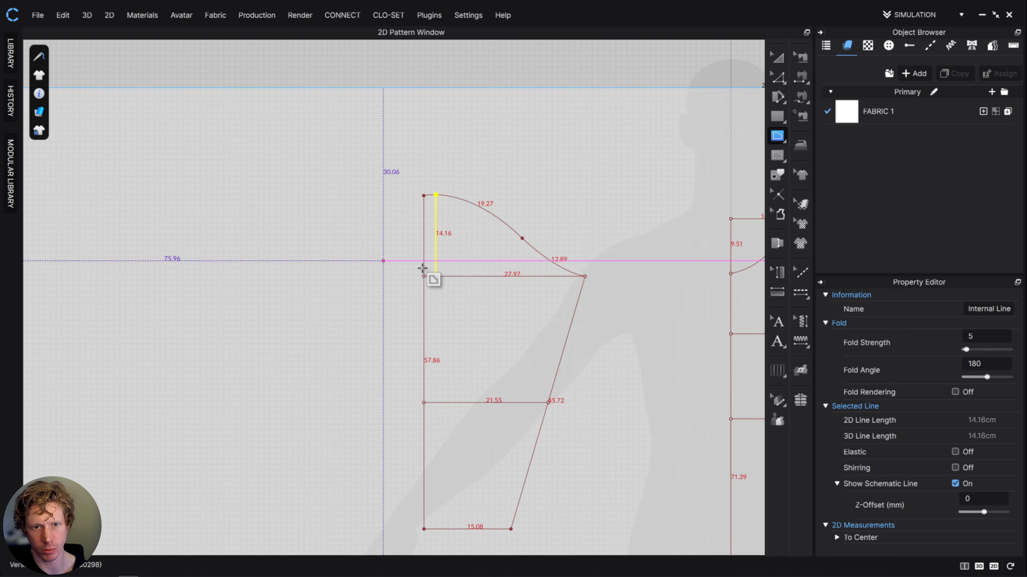
- Shift the cap's top points and the cuff line down together so the cap height is about 12.5 cm
{"action": "left_click", "coordinate": [780, 76]}
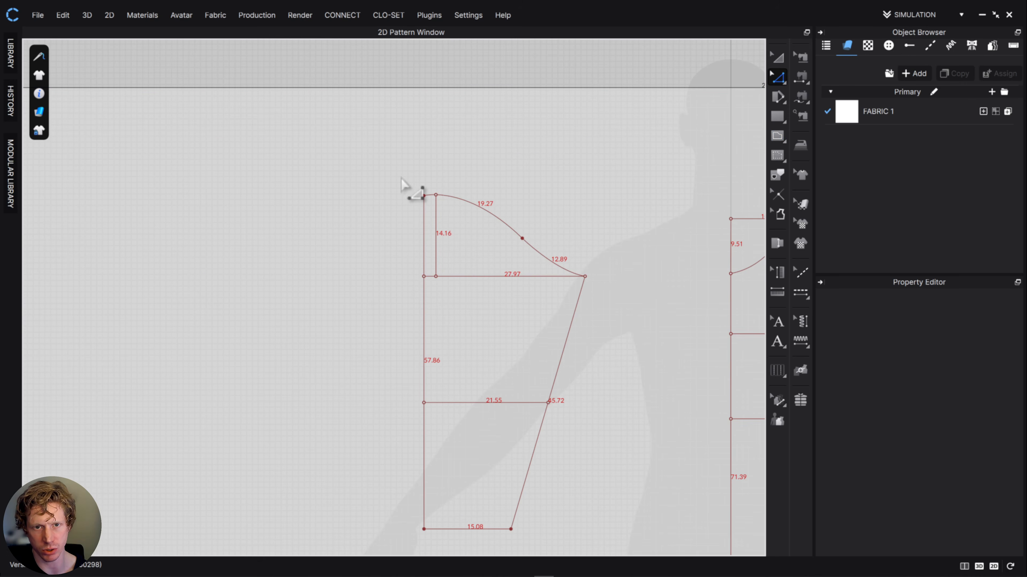
{"action": "scroll", "coordinate": [655, 288], "scroll_direction": "down", "scroll_amount": 3}
{"action": "left_click_drag", "start_coordinate": [379, 453], "coordinate": [573, 480]}
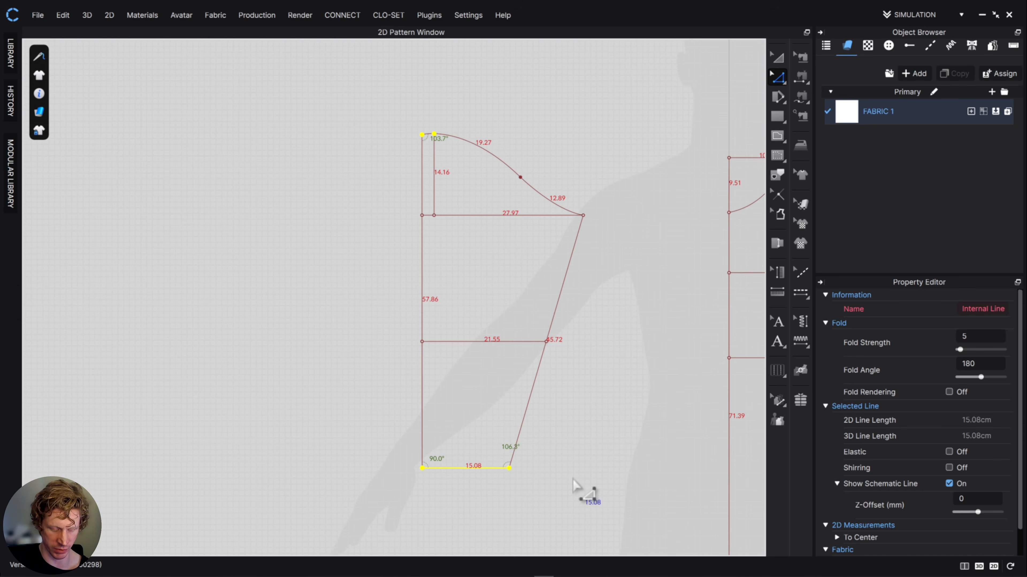
{"action": "key", "text": "Down"}
{"action": "key", "text": "Down"}
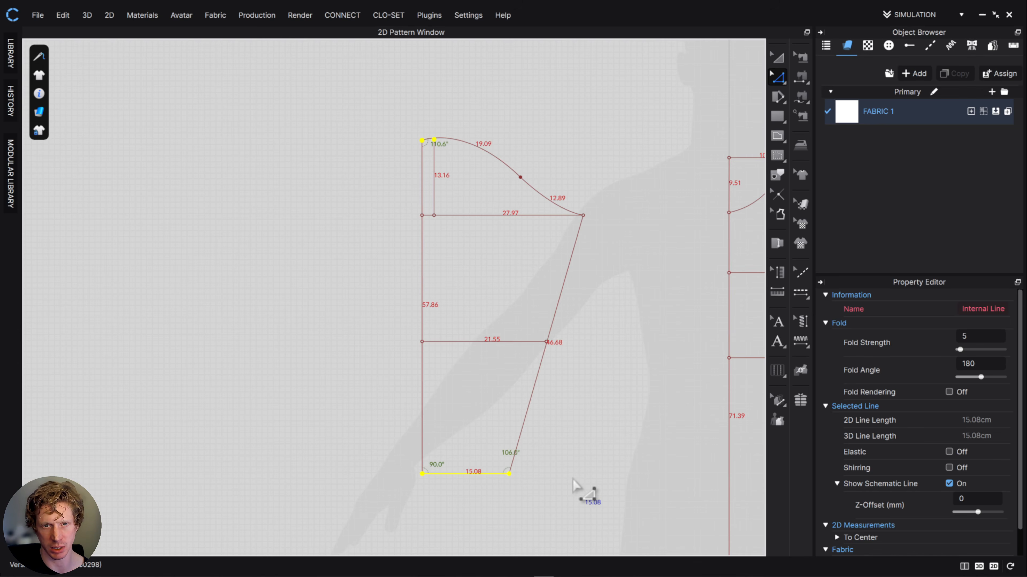
{"action": "key", "text": "Down"}
{"action": "key", "text": "Down"}
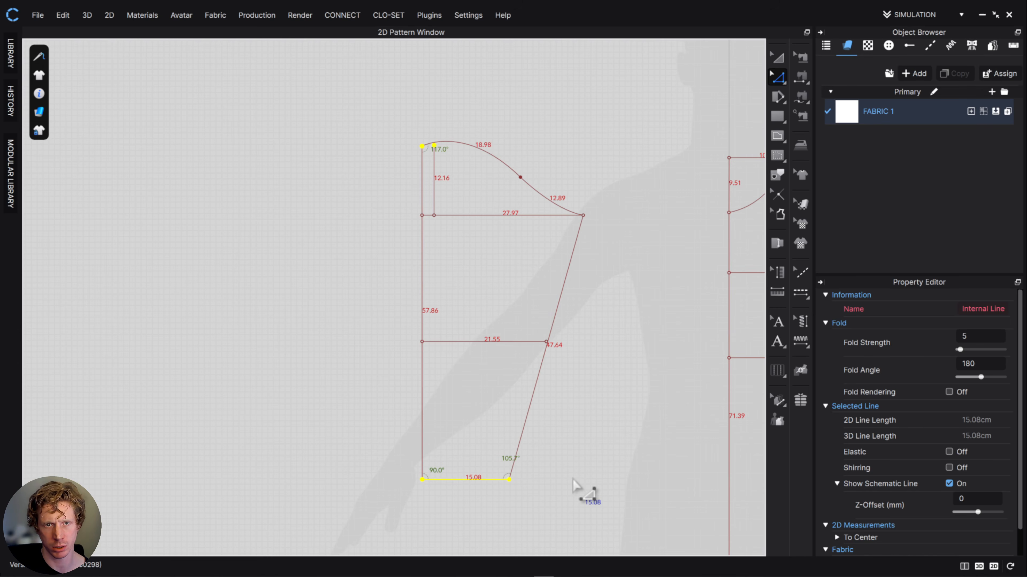
{"action": "scroll", "coordinate": [451, 215], "scroll_direction": "up", "scroll_amount": 3}
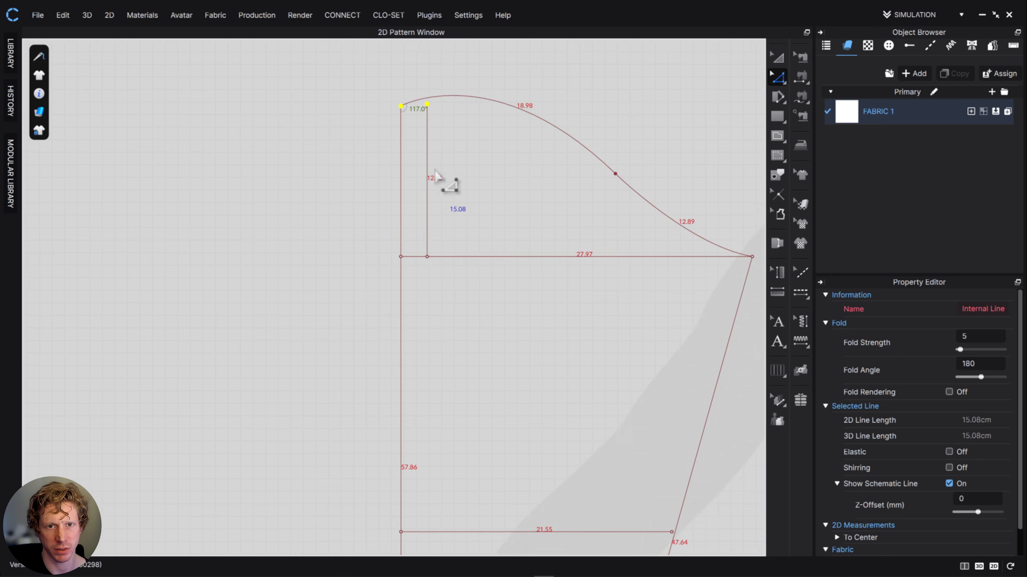
{"action": "mouse_move", "coordinate": [387, 239]}
{"action": "left_mouse_down"}
{"action": "mouse_move", "coordinate": [383, 167]}
{"action": "mouse_move", "coordinate": [378, 235]}
{"action": "left_mouse_up"}
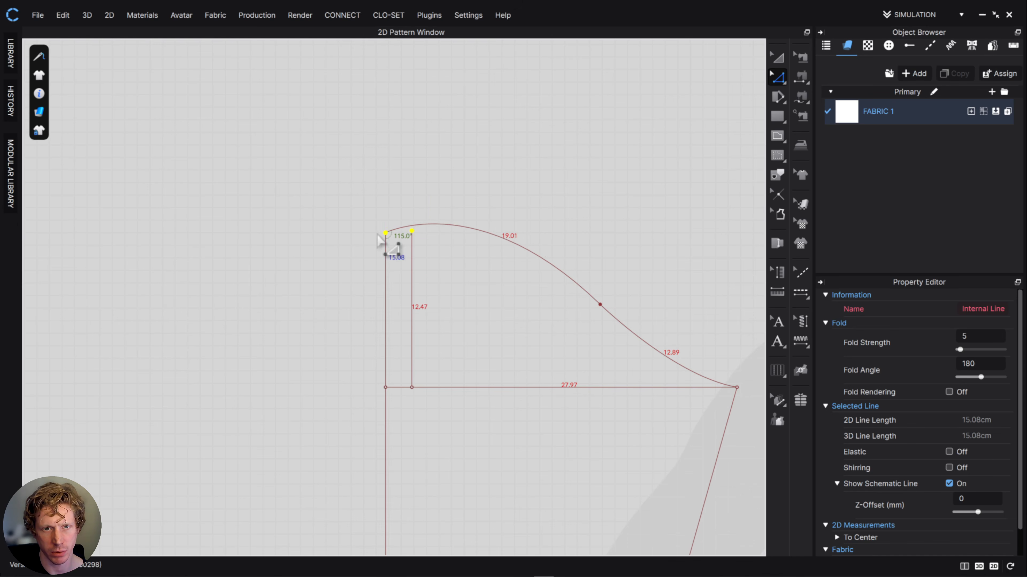
- Flatten the upper sleeve cap curve so it is about 18.6 cm long
{"action": "left_click", "coordinate": [506, 268]}
{"action": "key", "text": "v"}
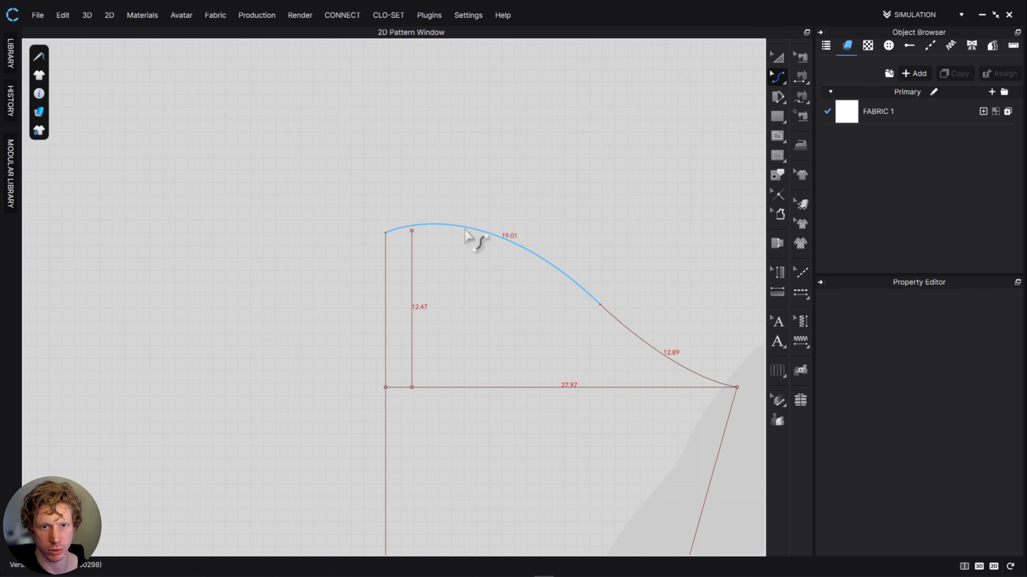
{"action": "left_click_drag", "start_coordinate": [461, 228], "coordinate": [464, 245]}
{"action": "left_click_drag", "start_coordinate": [464, 246], "coordinate": [465, 249]}
{"action": "scroll", "coordinate": [522, 332], "scroll_direction": "down", "scroll_amount": 3}
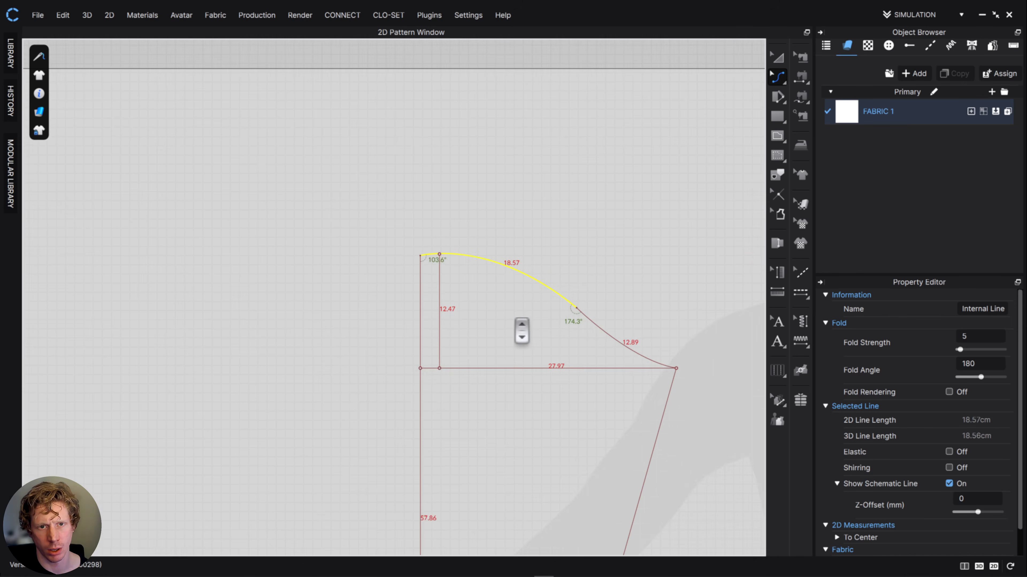
{"action": "scroll", "coordinate": [521, 330], "scroll_direction": "down", "scroll_amount": 2}
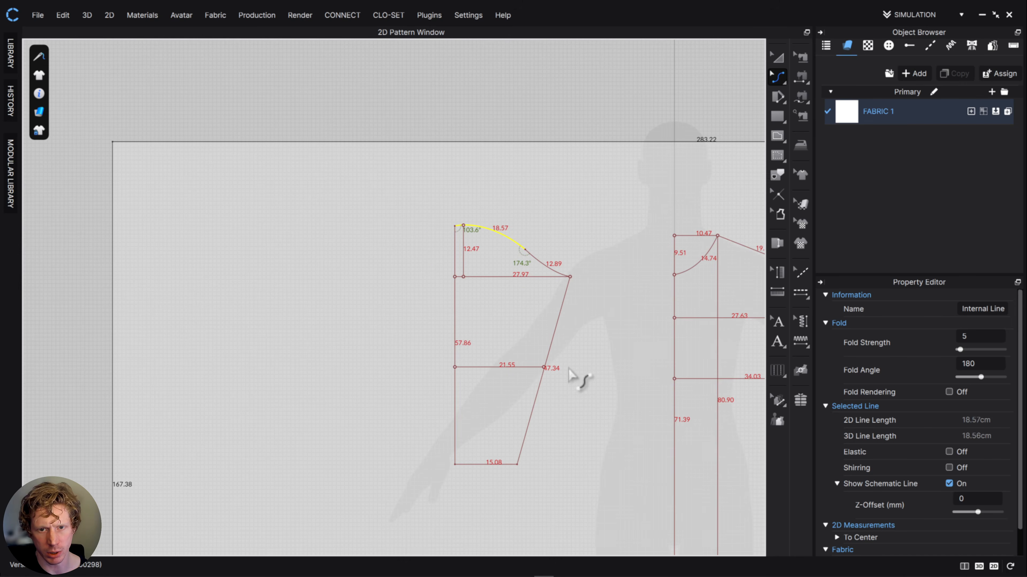
- Move the sleeve's elbow line up along the under-sleeve seam so it is about 22.6 cm long
{"action": "scroll", "coordinate": [557, 384], "scroll_direction": "down", "scroll_amount": 3}
{"action": "scroll", "coordinate": [557, 384], "scroll_direction": "up", "scroll_amount": 5}
{"action": "left_click", "coordinate": [777, 57]}
{"action": "left_click", "coordinate": [327, 349]}
{"action": "scroll", "coordinate": [458, 396], "scroll_direction": "down", "scroll_amount": 3}
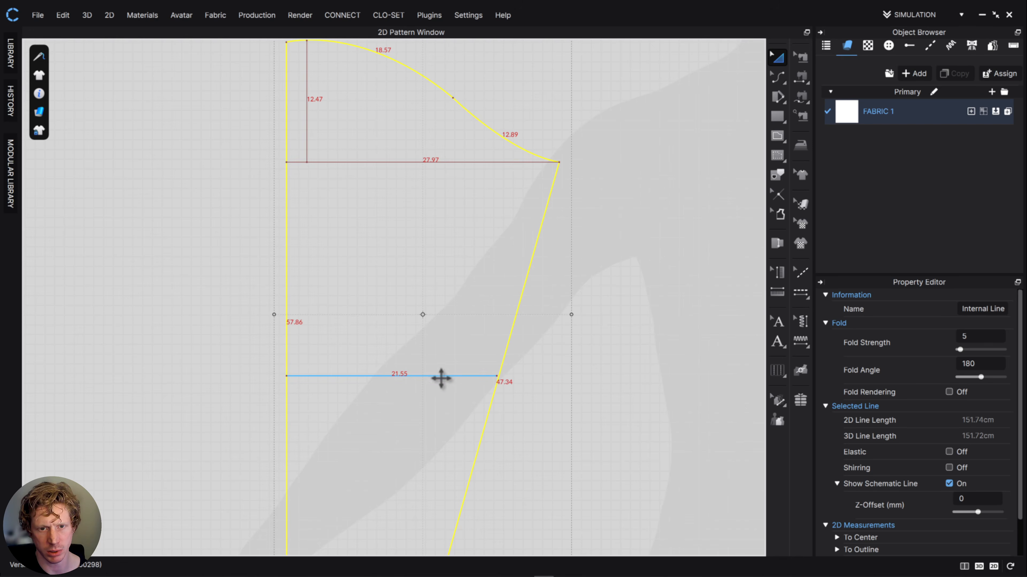
{"action": "left_click", "coordinate": [775, 83]}
{"action": "left_click", "coordinate": [806, 79]}
{"action": "left_click_drag", "start_coordinate": [406, 374], "coordinate": [507, 345]}
{"action": "left_click", "coordinate": [540, 351]}
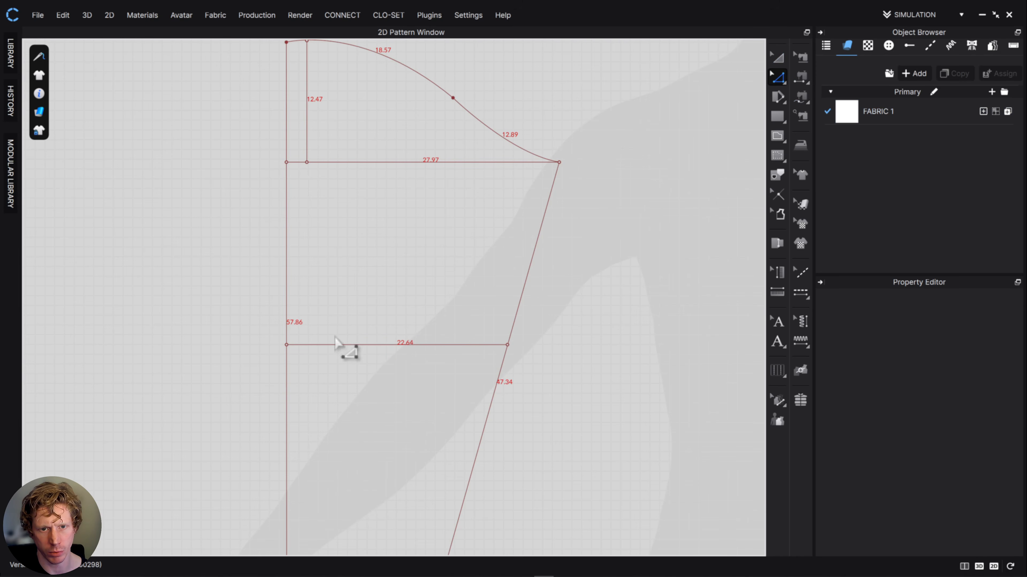
{"action": "scroll", "coordinate": [566, 372], "scroll_direction": "down", "scroll_amount": 5}
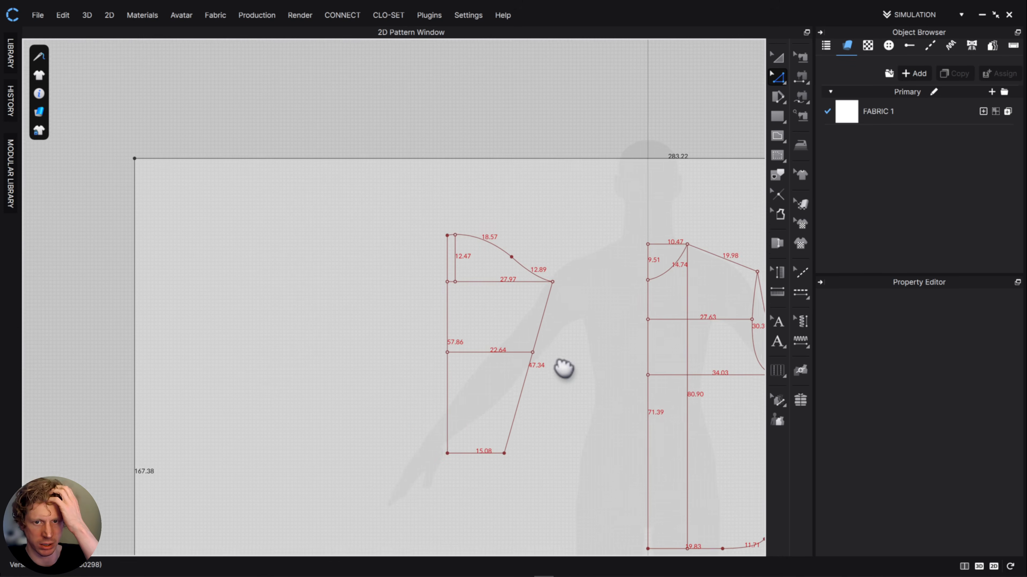
- Reshape the upper cap curve to leave the centre line nearly square, making it about 18.2 cm long
{"action": "middle_click_drag", "start_coordinate": [564, 368], "coordinate": [527, 339]}
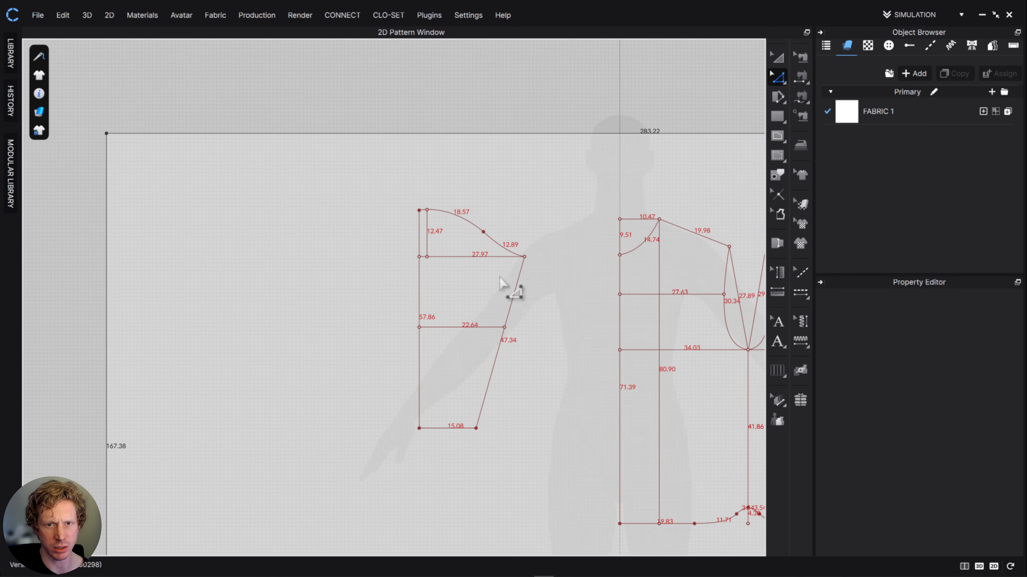
{"action": "middle_click_drag", "start_coordinate": [505, 243], "coordinate": [474, 331]}
{"action": "scroll", "coordinate": [474, 331], "scroll_direction": "up", "scroll_amount": 5}
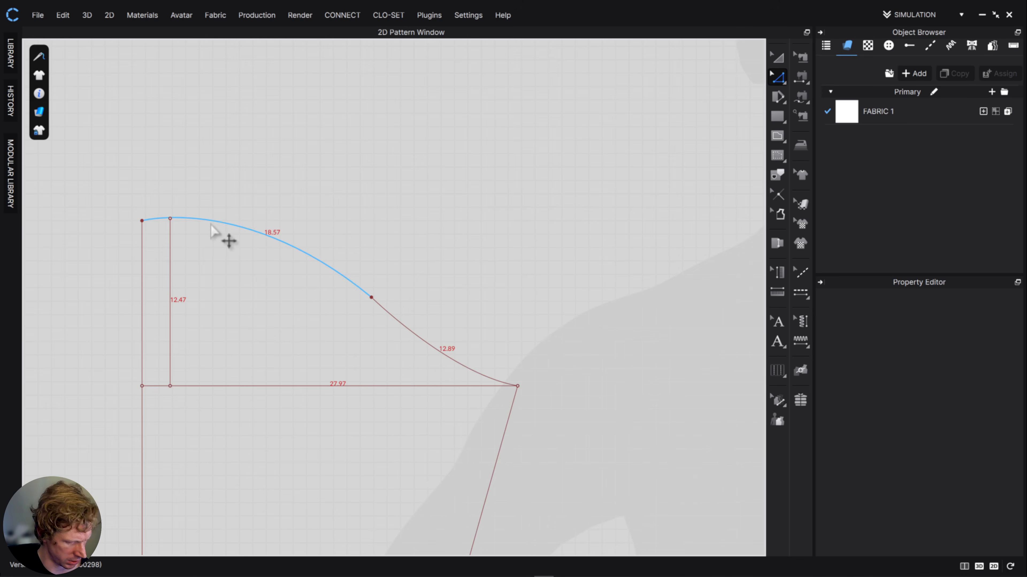
{"action": "key", "text": "c"}
{"action": "left_click_drag", "start_coordinate": [217, 224], "coordinate": [155, 230]}
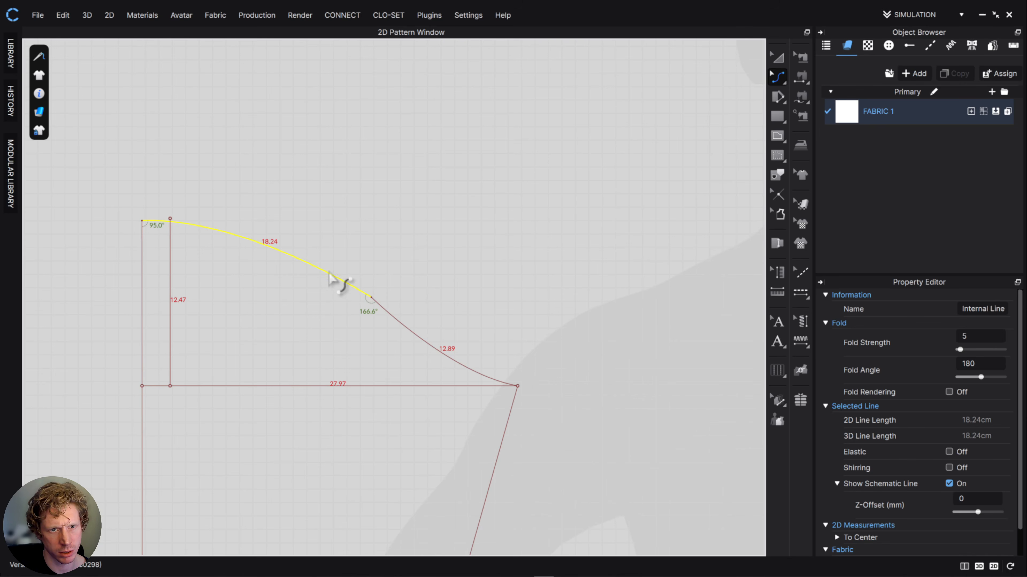
- Adjust the upper cap curve's handle and shift its junction point with the lower curve, giving segments of about 18.1 and 13 cm
{"action": "left_click", "coordinate": [780, 77]}
{"action": "left_click", "coordinate": [819, 79]}
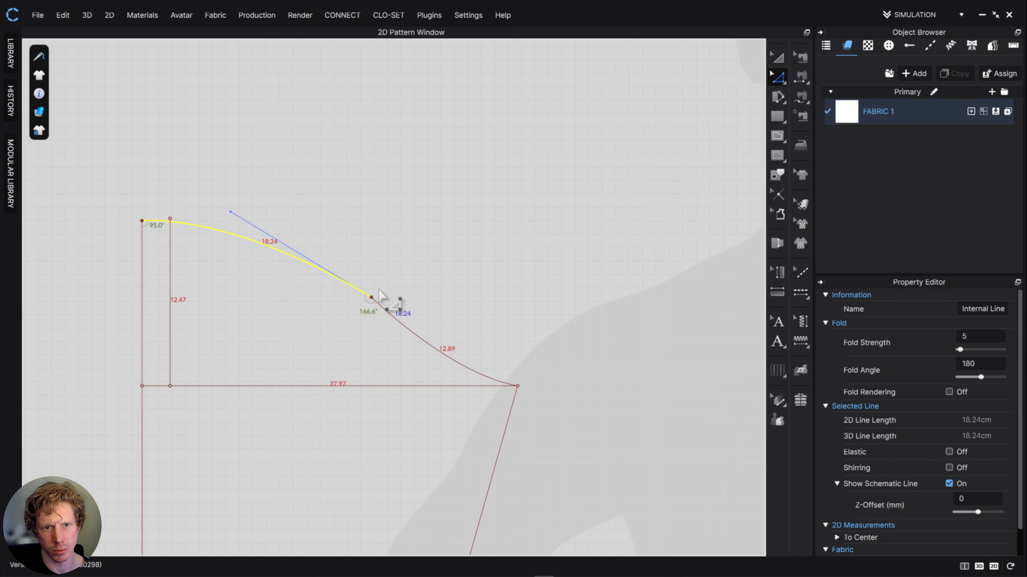
{"action": "left_click_drag", "start_coordinate": [230, 211], "coordinate": [251, 206]}
{"action": "left_click", "coordinate": [379, 304]}
{"action": "left_click_drag", "start_coordinate": [379, 302], "coordinate": [374, 307]}
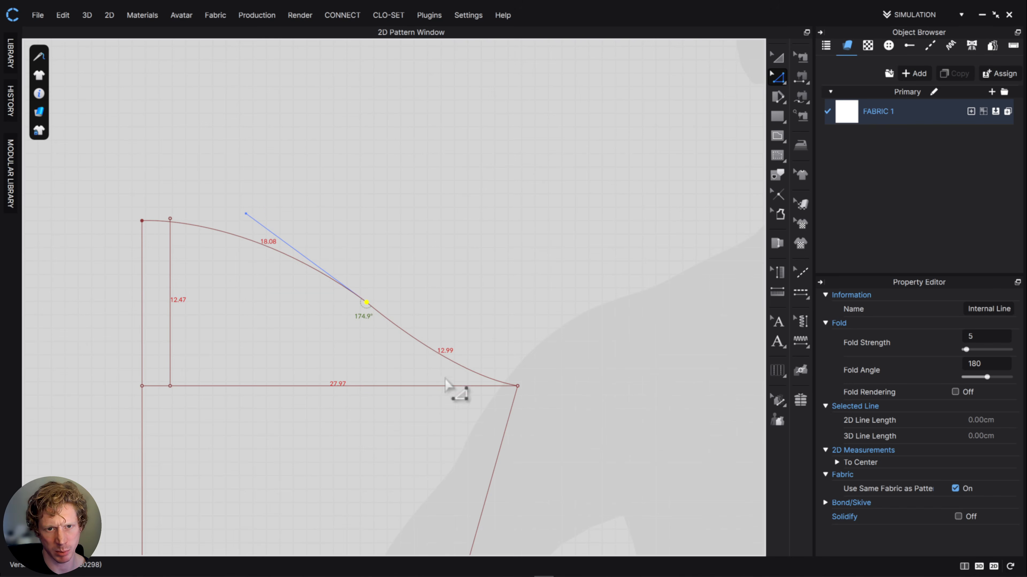
- Pull the lower cap curve's handle up and inward to straighten it, making the curve about 12.94 cm long
{"action": "left_click", "coordinate": [450, 360]}
{"action": "left_click_drag", "start_coordinate": [456, 386], "coordinate": [438, 369]}
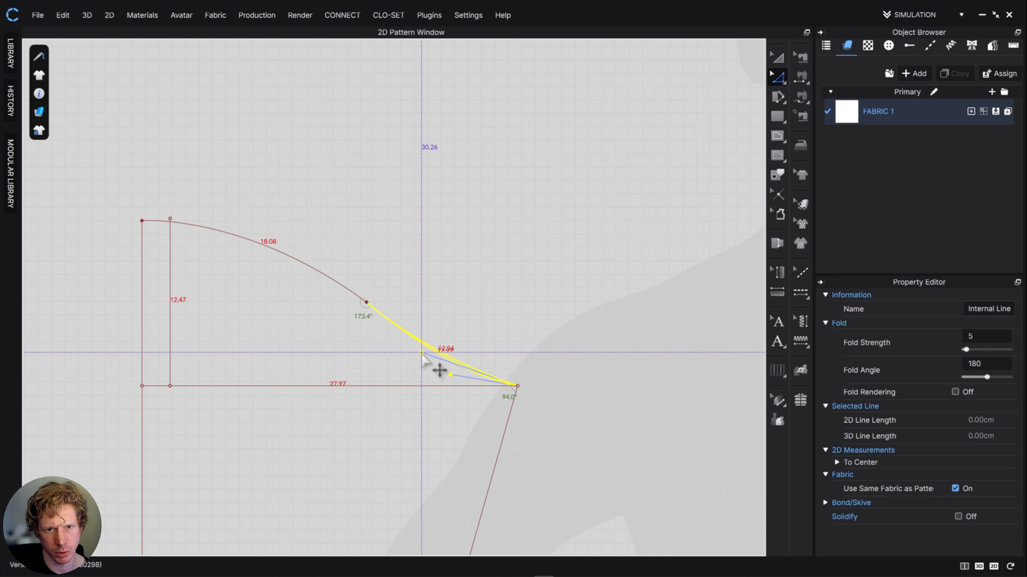
{"action": "left_click", "coordinate": [513, 321]}
{"action": "scroll", "coordinate": [538, 328], "scroll_direction": "up", "scroll_amount": 3}
{"action": "scroll", "coordinate": [537, 328], "scroll_direction": "down", "scroll_amount": 4}
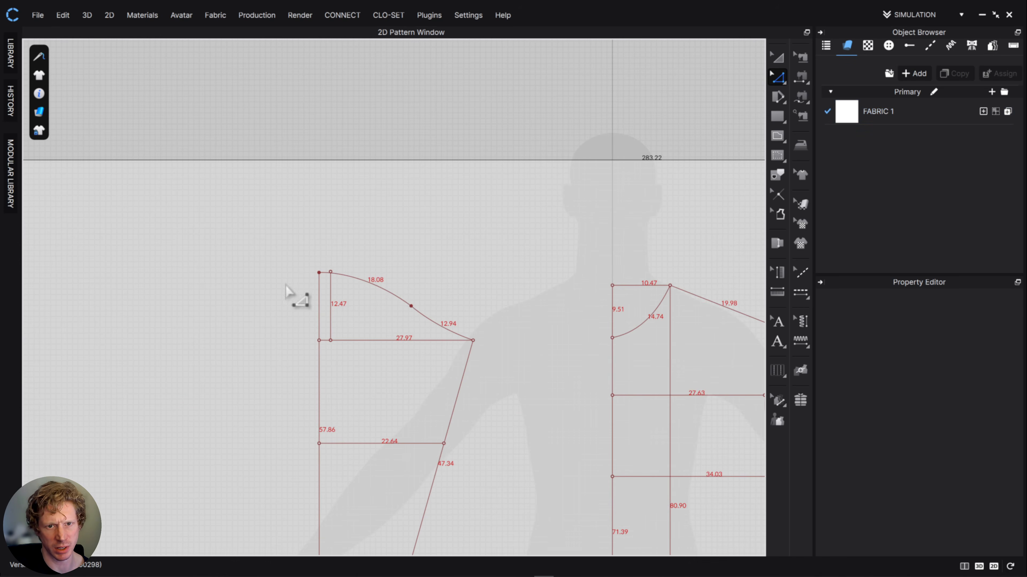
{"action": "scroll", "coordinate": [548, 349], "scroll_direction": "down", "scroll_amount": 2}
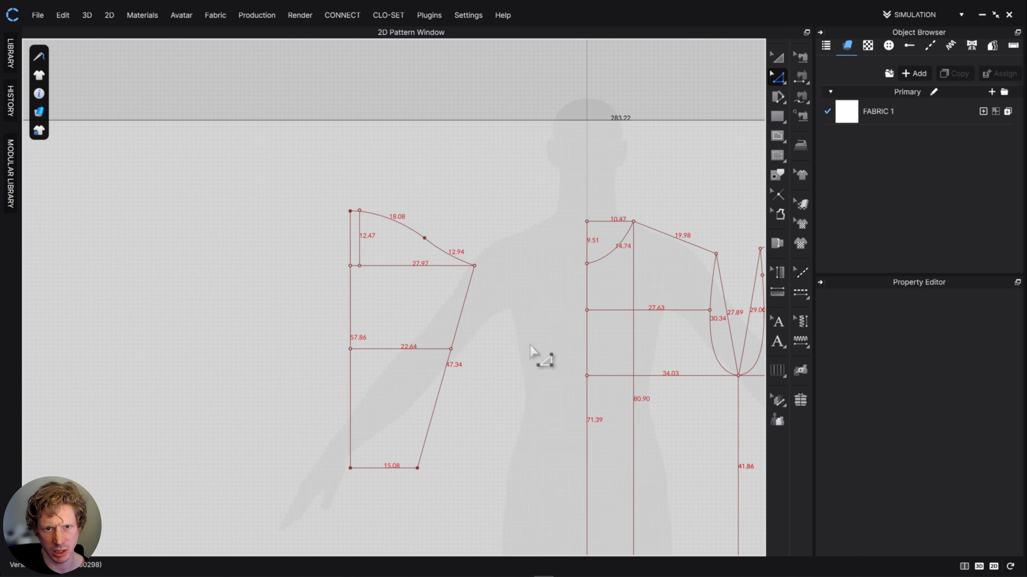
- Select the front armhole curve and compare its length with the sleeve cap's segments
{"action": "left_click", "coordinate": [779, 62]}
{"action": "middle_click_drag", "start_coordinate": [522, 357], "coordinate": [417, 326]}
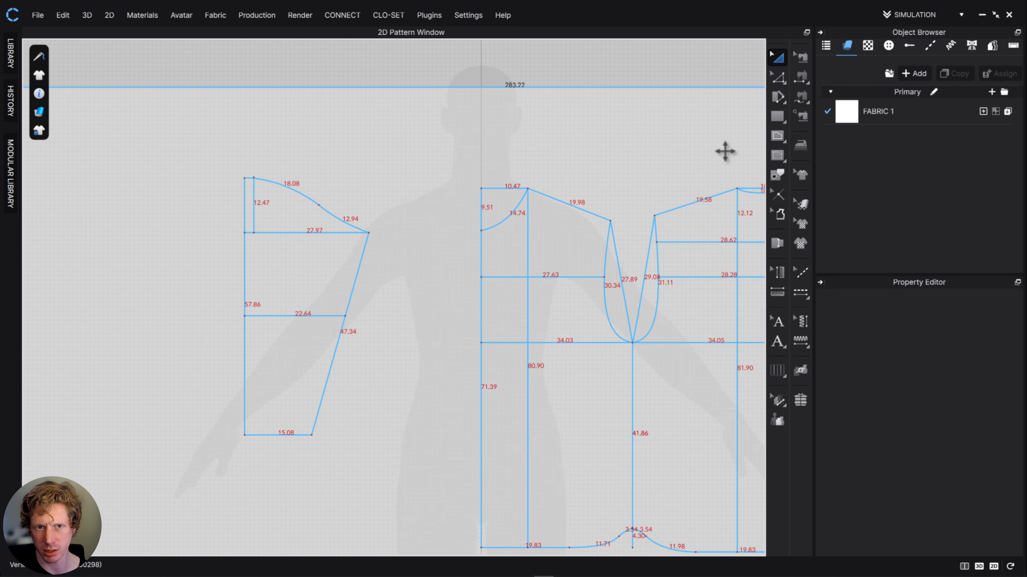
{"action": "left_click", "coordinate": [778, 78]}
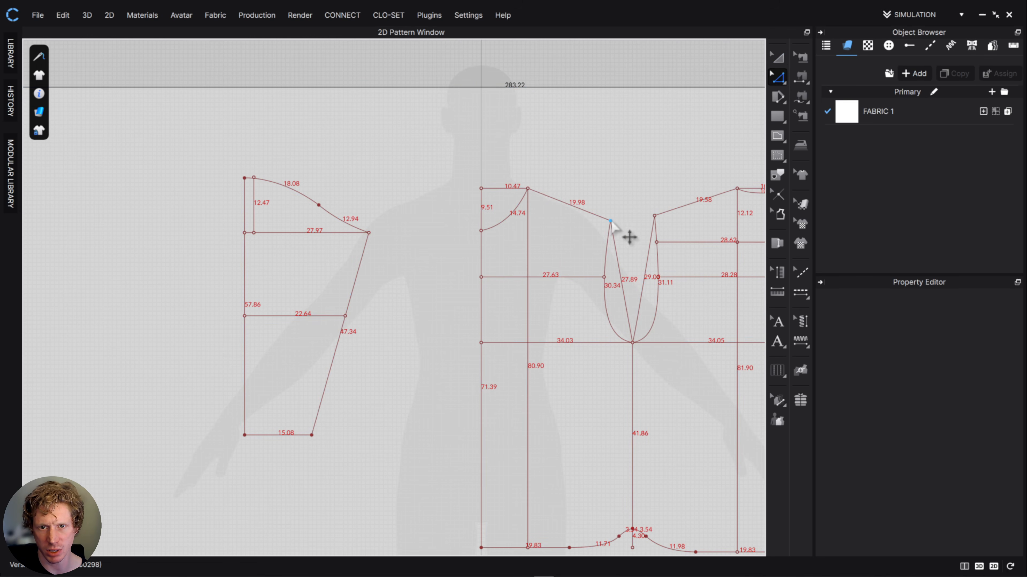
{"action": "left_click", "coordinate": [606, 253]}
{"action": "scroll", "coordinate": [615, 319], "scroll_direction": "up", "scroll_amount": 5}
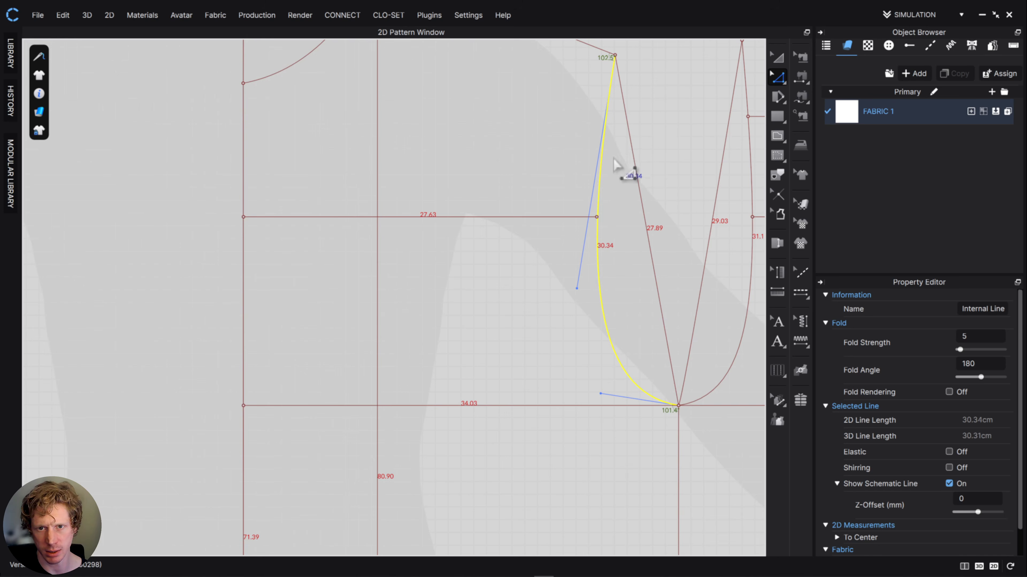
{"action": "scroll", "coordinate": [620, 165], "scroll_direction": "down", "scroll_amount": 3}
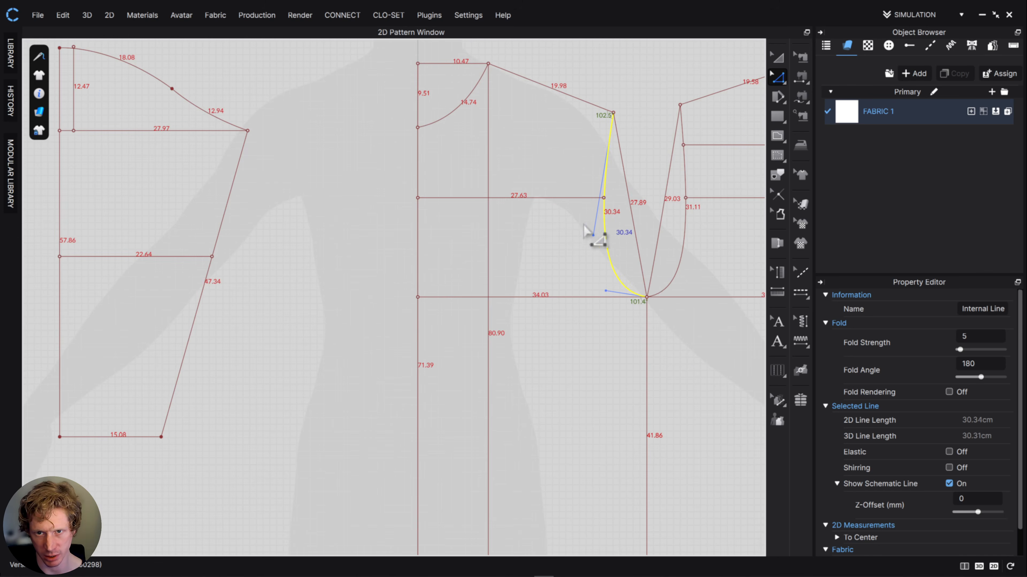
{"action": "middle_click_drag", "start_coordinate": [636, 230], "coordinate": [685, 287]}
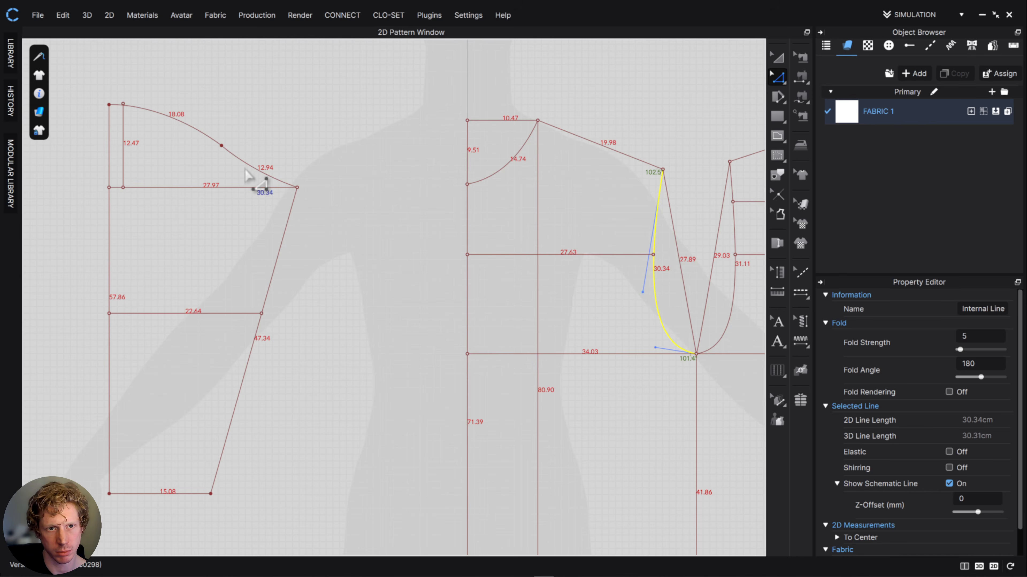
- Adjust the lower cap curve's handle so it flows more smoothly into the upper curve, about 12.92 cm long, and review the cap
{"action": "scroll", "coordinate": [257, 176], "scroll_direction": "down", "scroll_amount": 3}
{"action": "scroll", "coordinate": [239, 168], "scroll_direction": "up", "scroll_amount": 6}
{"action": "left_click", "coordinate": [252, 166]}
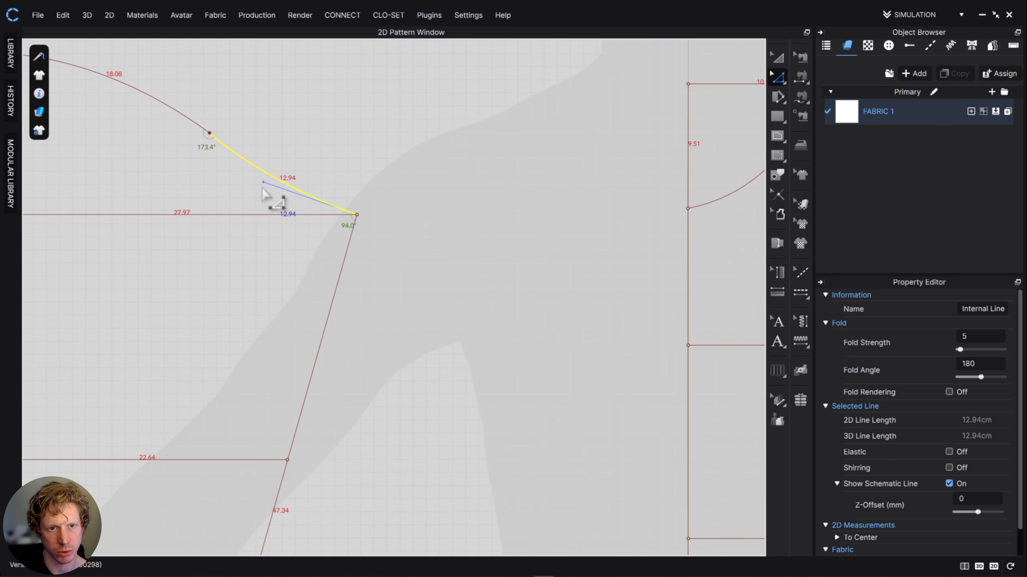
{"action": "left_click_drag", "start_coordinate": [264, 182], "coordinate": [286, 195]}
{"action": "middle_click_drag", "start_coordinate": [160, 105], "coordinate": [367, 179]}
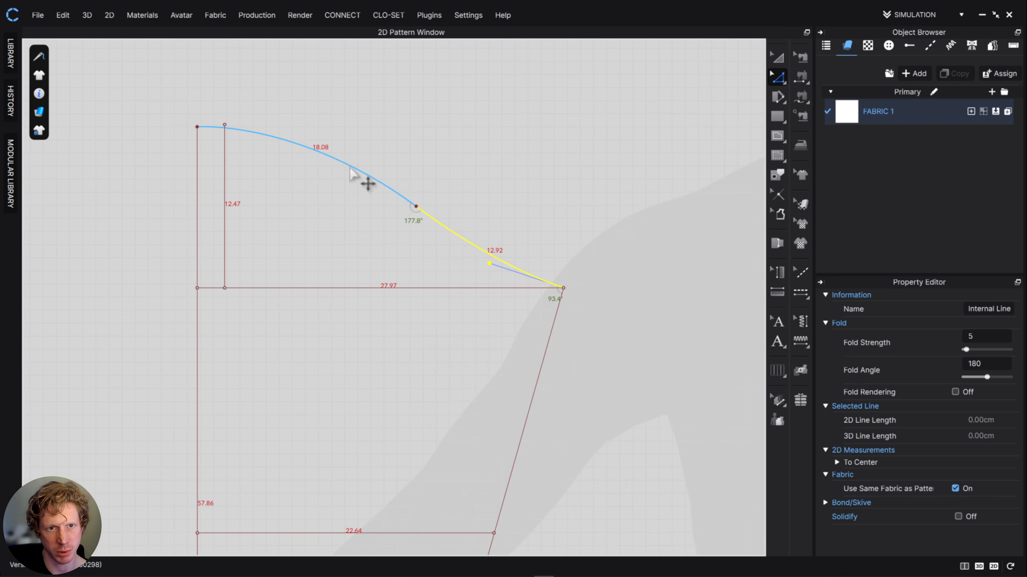
{"action": "left_click", "coordinate": [364, 178]}
{"action": "scroll", "coordinate": [485, 215], "scroll_direction": "down", "scroll_amount": 6}
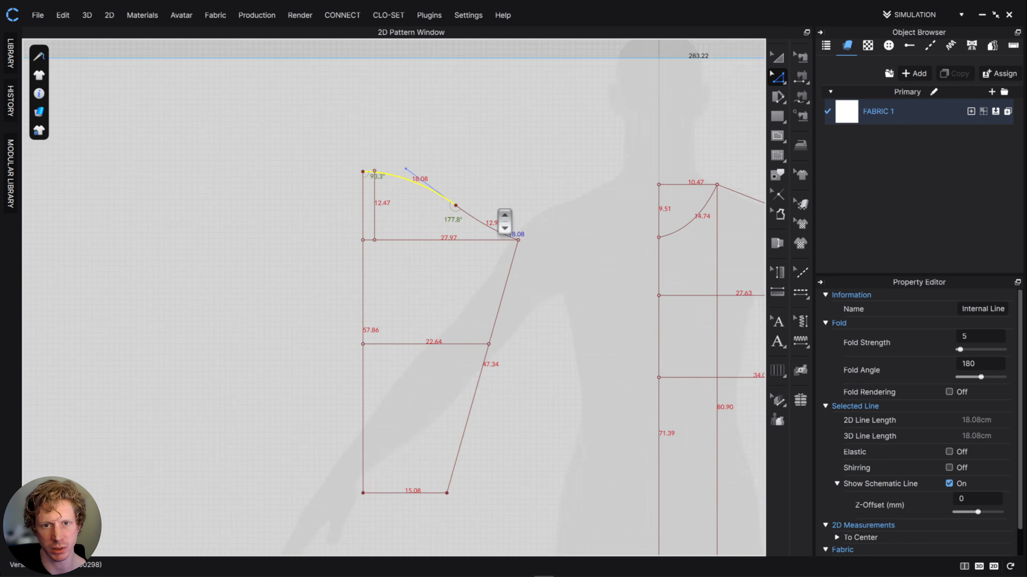
{"action": "left_click", "coordinate": [441, 215]}
{"action": "middle_click_drag", "start_coordinate": [578, 240], "coordinate": [523, 258]}
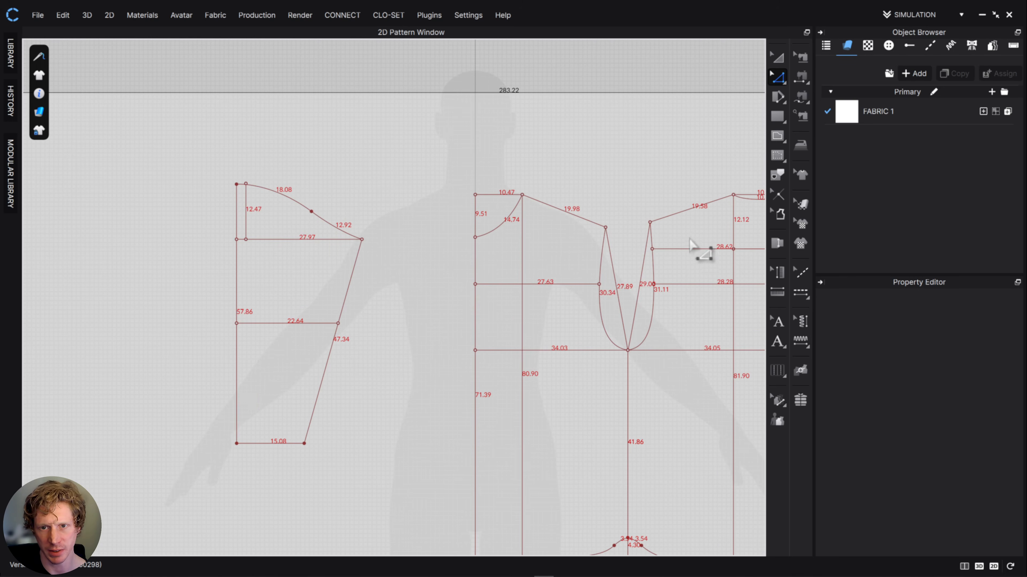
{"action": "key", "text": "a"}
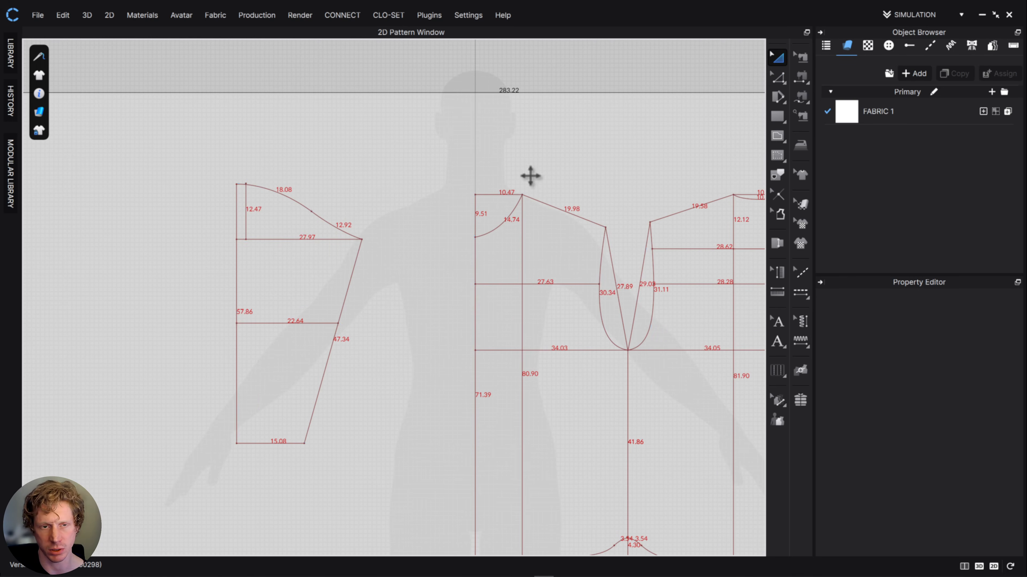
- Copy the half-sleeve outline and mirror-paste it against the sleeve's straight centre line to form the back half
{"action": "left_click", "coordinate": [347, 290]}
{"action": "right_click", "coordinate": [346, 290]}
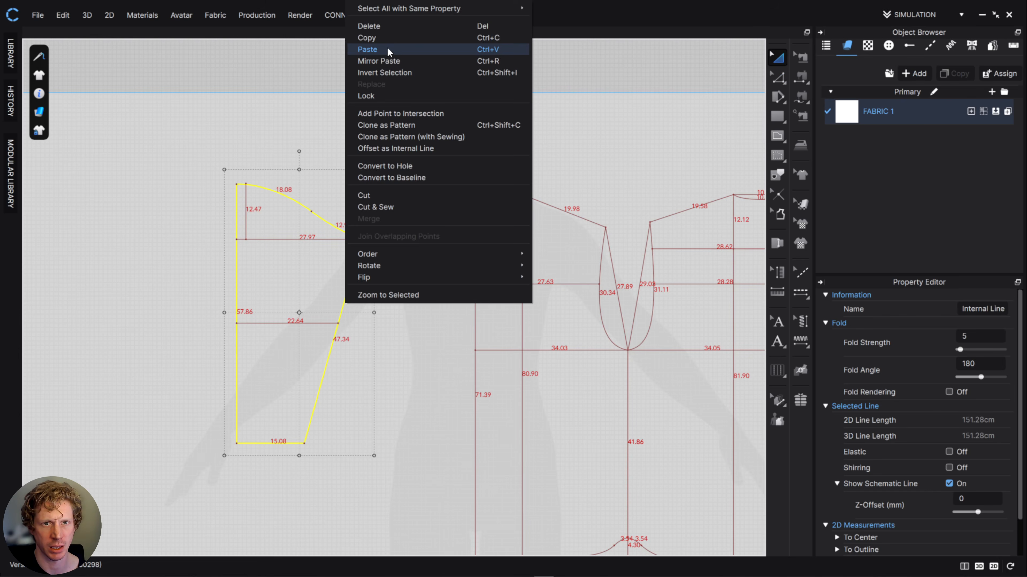
{"action": "left_click", "coordinate": [387, 39]}
{"action": "key", "text": "ctrl+a"}
{"action": "right_click", "coordinate": [404, 193]}
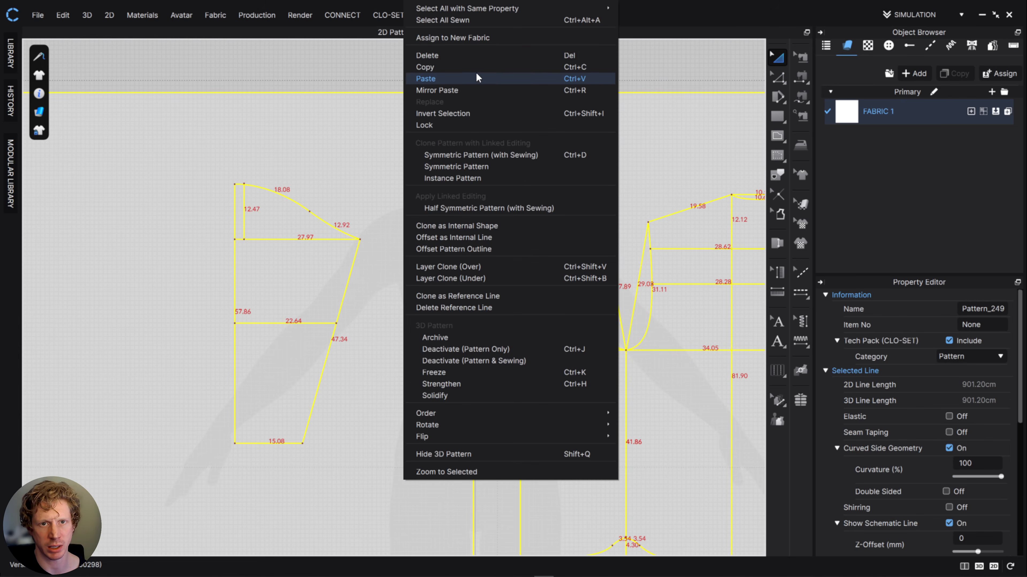
{"action": "left_click", "coordinate": [474, 85]}
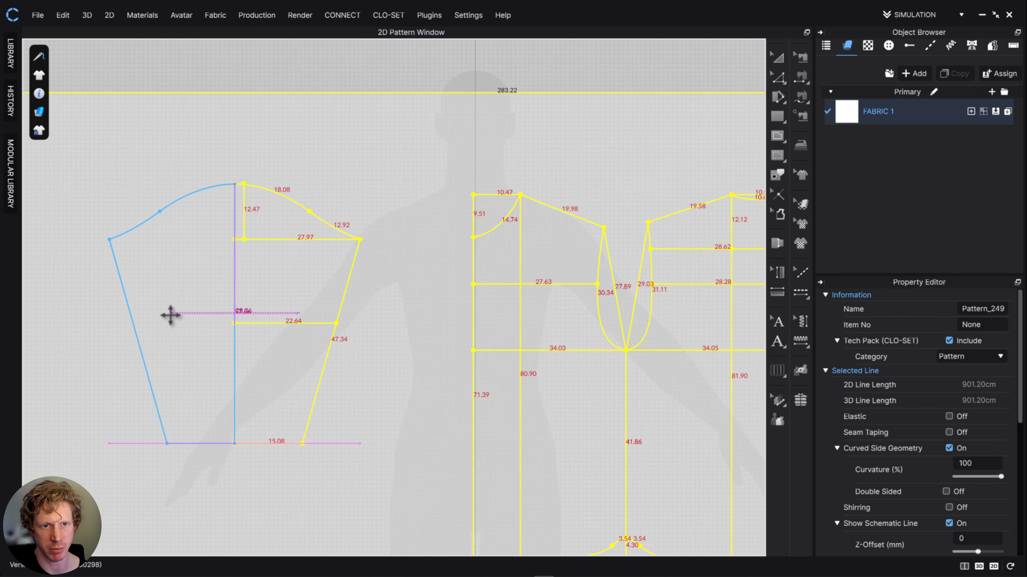
{"action": "left_click", "coordinate": [171, 316]}
- Shift the mirrored sleeve half's underarm seam 1 cm outward, widening its hem to 16.08 cm
{"action": "left_click", "coordinate": [778, 78]}
{"action": "middle_click_drag", "start_coordinate": [612, 170], "coordinate": [591, 168]}
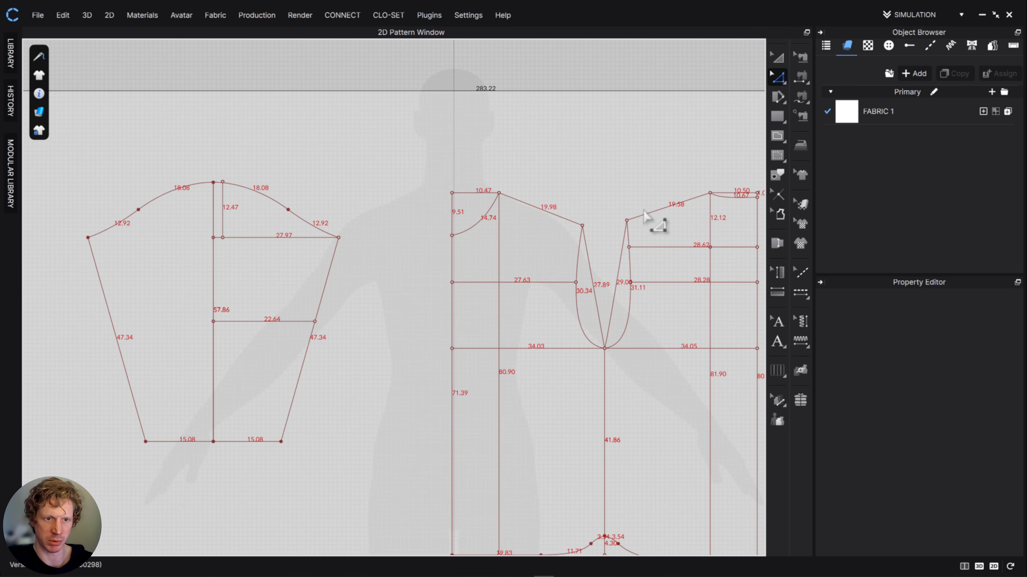
{"action": "left_click", "coordinate": [117, 341]}
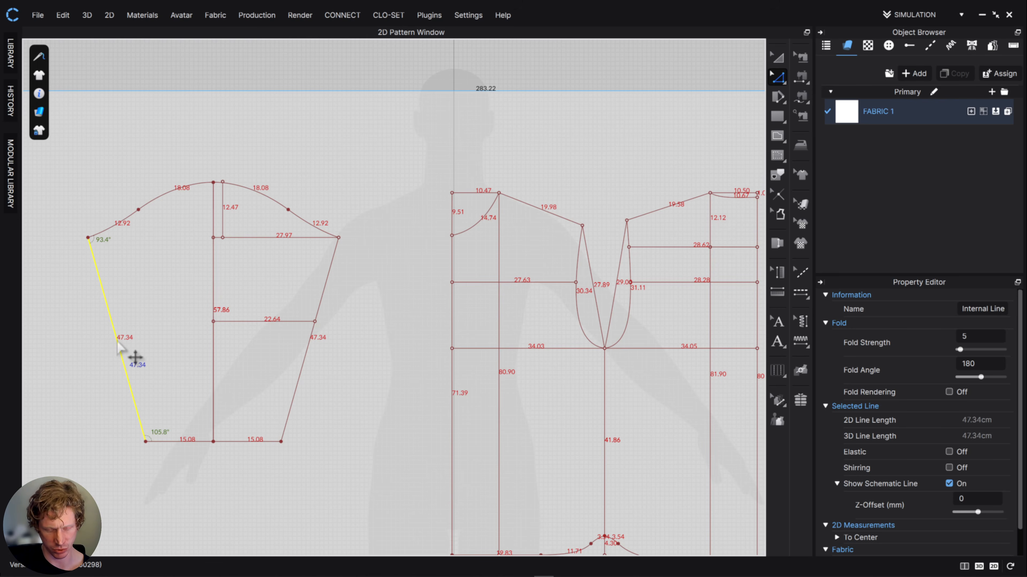
{"action": "key", "text": "Left"}
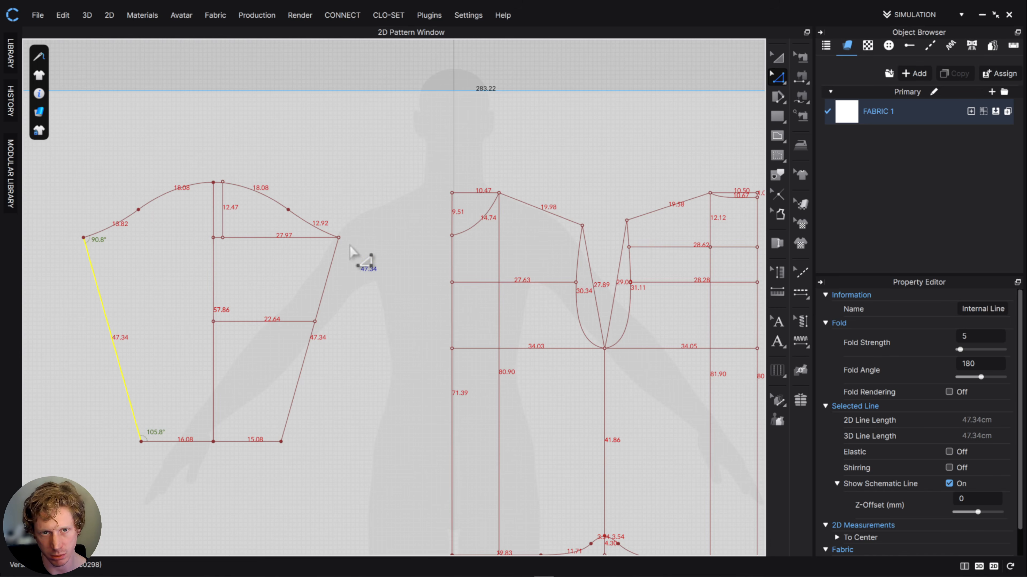
- Review the completed sleeve draft together with the half-front and half-back patterns
{"action": "left_click", "coordinate": [770, 60]}
{"action": "key", "text": "ctrl+a"}
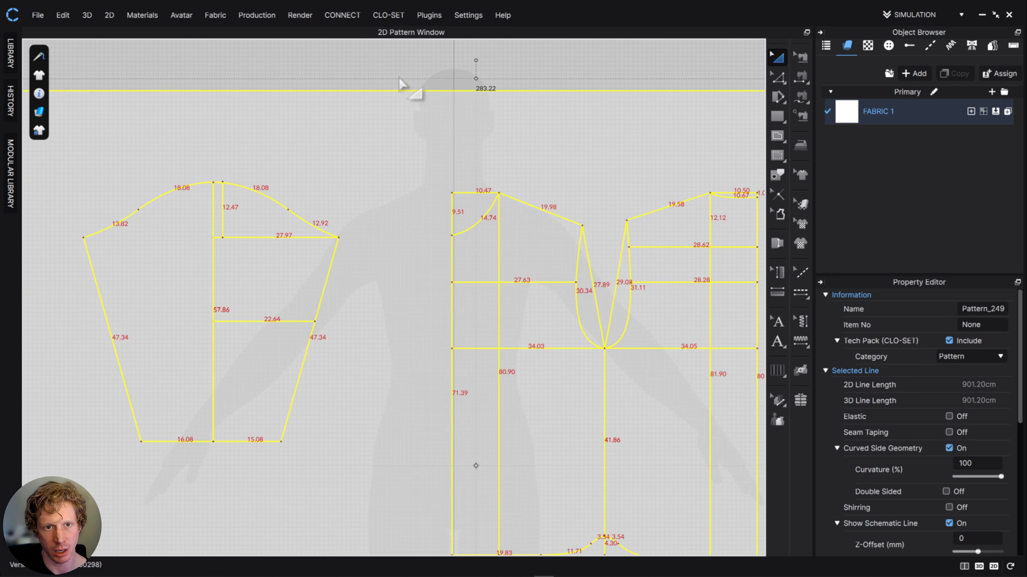
{"action": "left_click_drag", "start_coordinate": [401, 88], "coordinate": [442, 97]}
{"action": "left_click", "coordinate": [453, 204]}
{"action": "scroll", "coordinate": [453, 205], "scroll_direction": "up", "scroll_amount": 4}
{"action": "scroll", "coordinate": [454, 208], "scroll_direction": "down", "scroll_amount": 5}
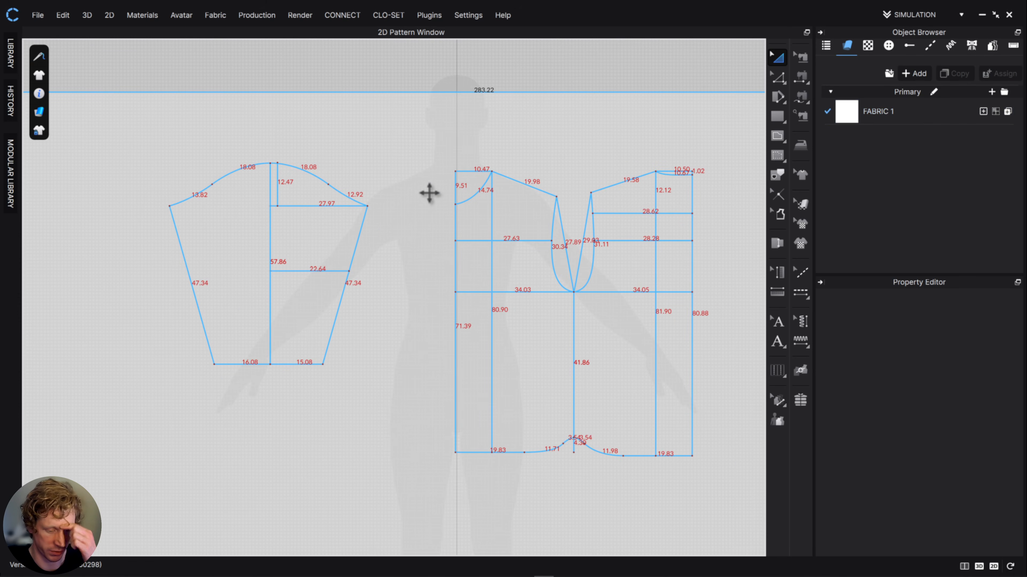
{"action": "middle_click_drag", "start_coordinate": [654, 299], "coordinate": [461, 248]}
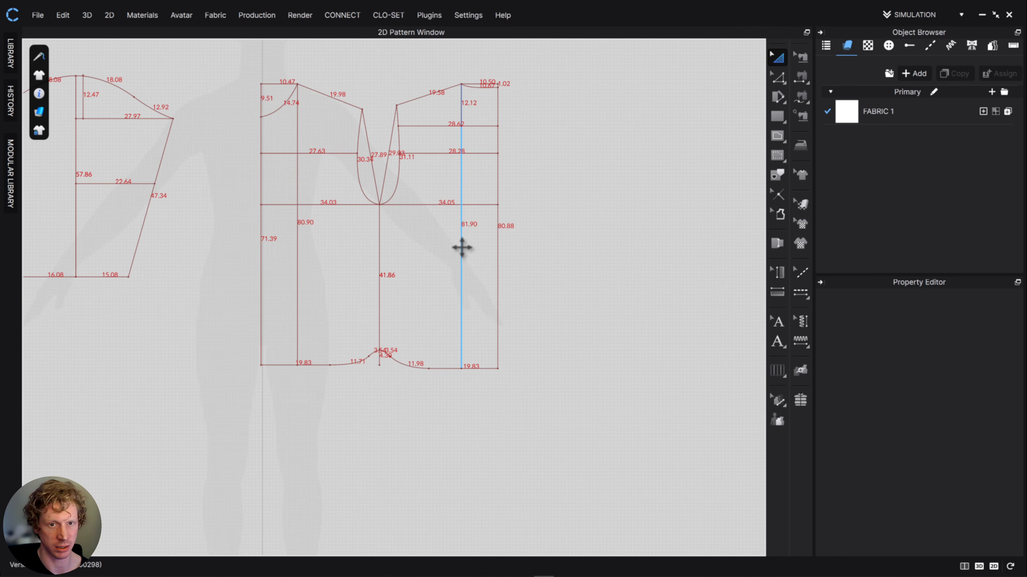
{"action": "middle_click_drag", "start_coordinate": [373, 364], "coordinate": [551, 419]}
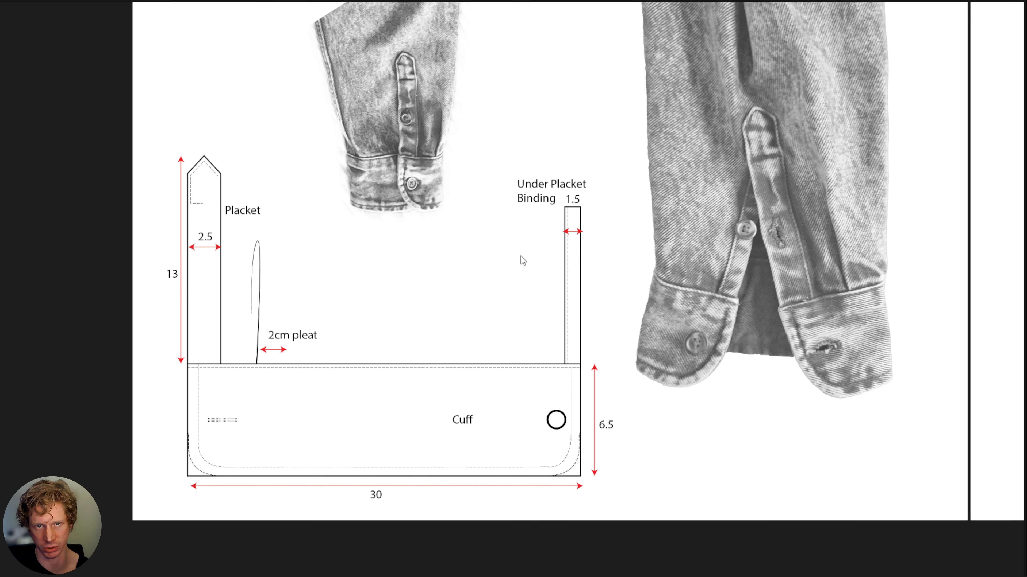
- Examine the cuff and collar reference drawings for dimensions and compare them with the front and back neckline curves
{"action": "middle_click_drag", "start_coordinate": [770, 232], "coordinate": [292, 326]}
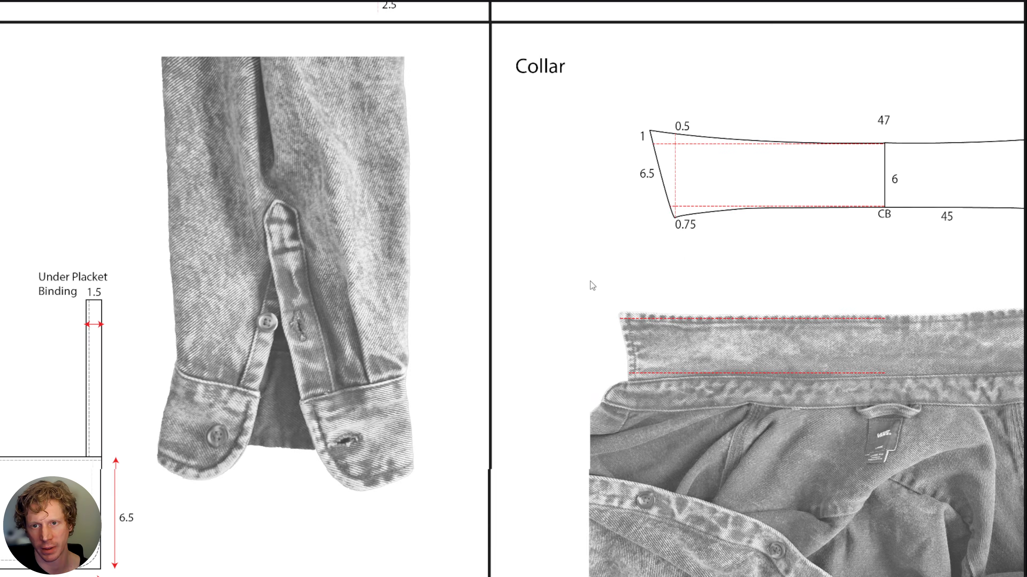
{"action": "middle_click_drag", "start_coordinate": [594, 282], "coordinate": [168, 285]}
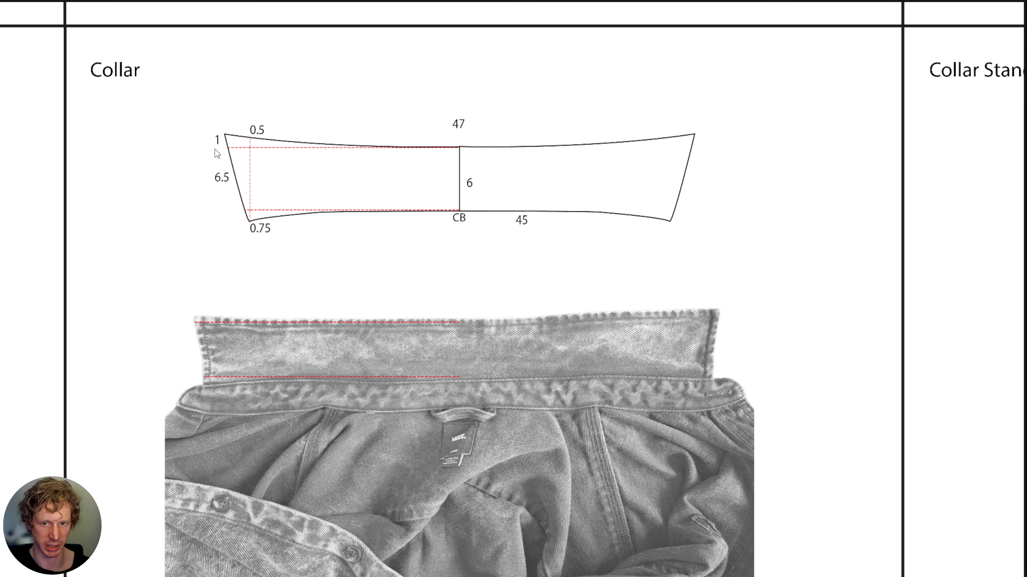
{"action": "left_click_drag", "start_coordinate": [893, 254], "coordinate": [152, 262]}
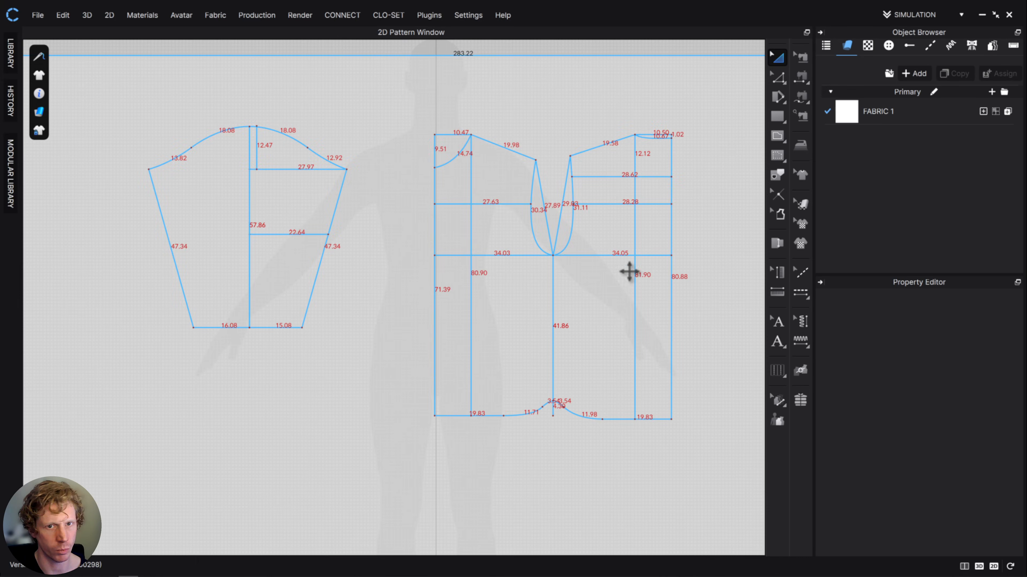
{"action": "scroll", "coordinate": [476, 174], "scroll_direction": "up", "scroll_amount": 5}
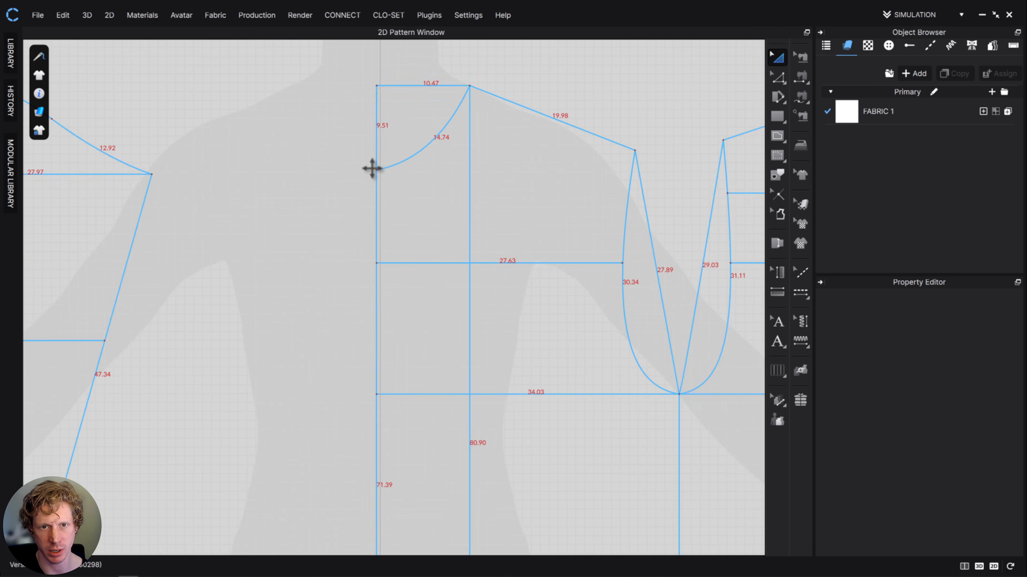
{"action": "middle_click_drag", "start_coordinate": [575, 232], "coordinate": [390, 278]}
{"action": "middle_click_drag", "start_coordinate": [693, 203], "coordinate": [612, 227]}
{"action": "middle_click_drag", "start_coordinate": [715, 179], "coordinate": [720, 139]}
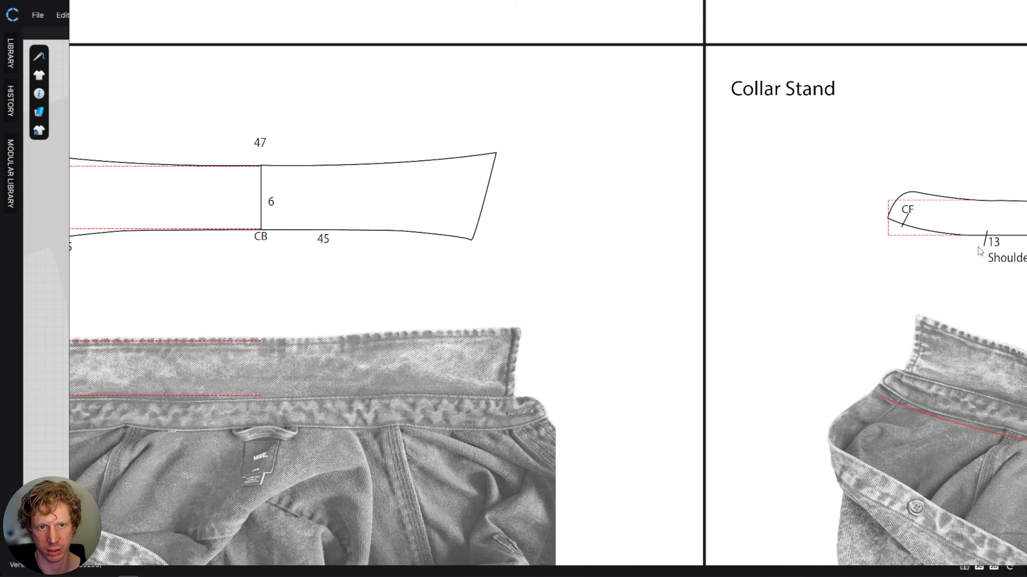
{"action": "middle_click_drag", "start_coordinate": [481, 244], "coordinate": [710, 243]}
{"action": "scroll", "coordinate": [679, 232], "scroll_direction": "down", "scroll_amount": 2}
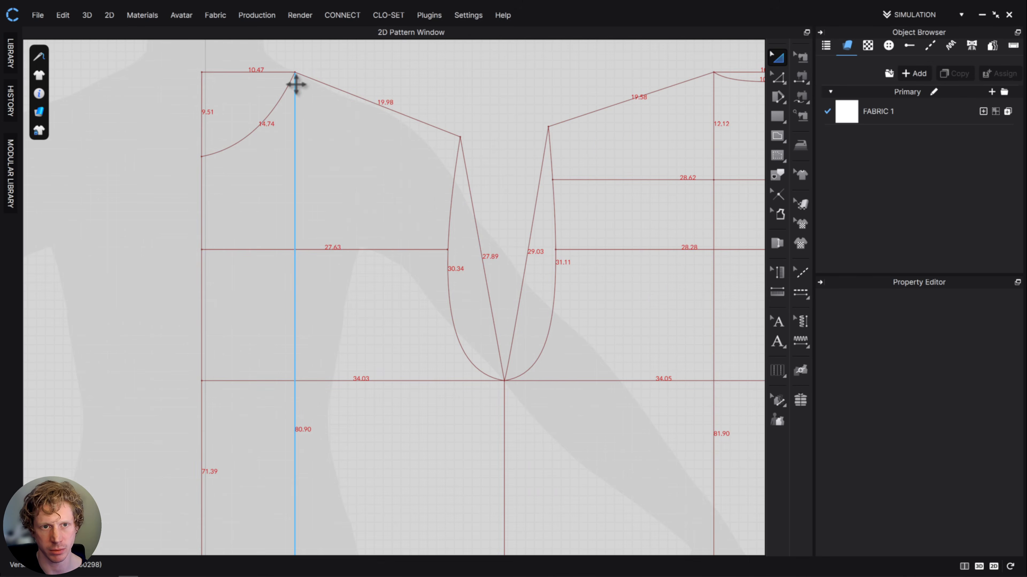
{"action": "middle_click_drag", "start_coordinate": [394, 168], "coordinate": [377, 244]}
- Create a 14.74 × 6 cm rectangle for the front part of the half collar and place it above the front neckline
{"action": "left_click", "coordinate": [778, 118]}
{"action": "left_click", "coordinate": [471, 123]}
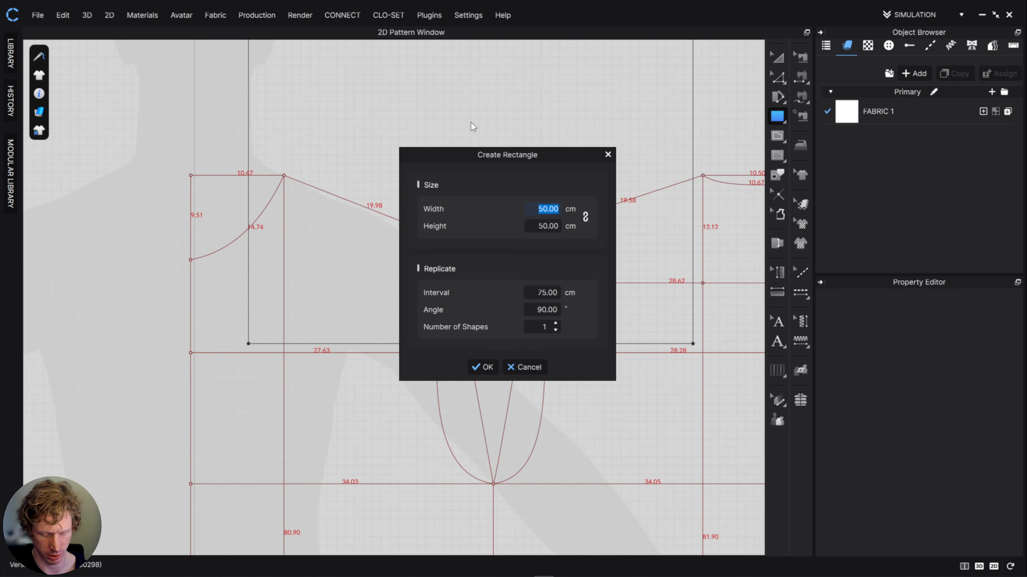
{"action": "left_click", "coordinate": [554, 226]}
{"action": "type", "text": "6"}
{"action": "double_click", "coordinate": [539, 209]}
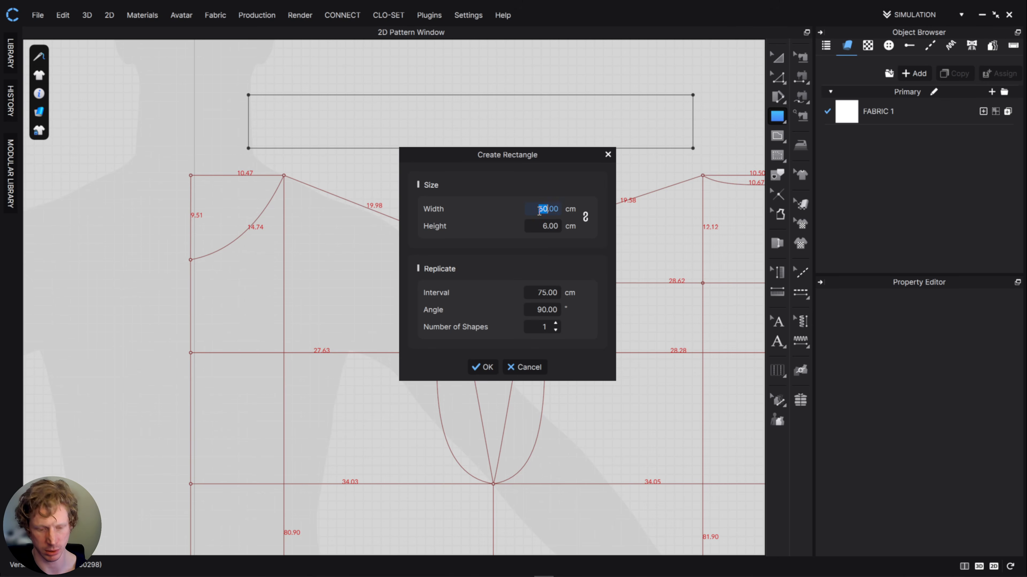
{"action": "type", "text": "140"}
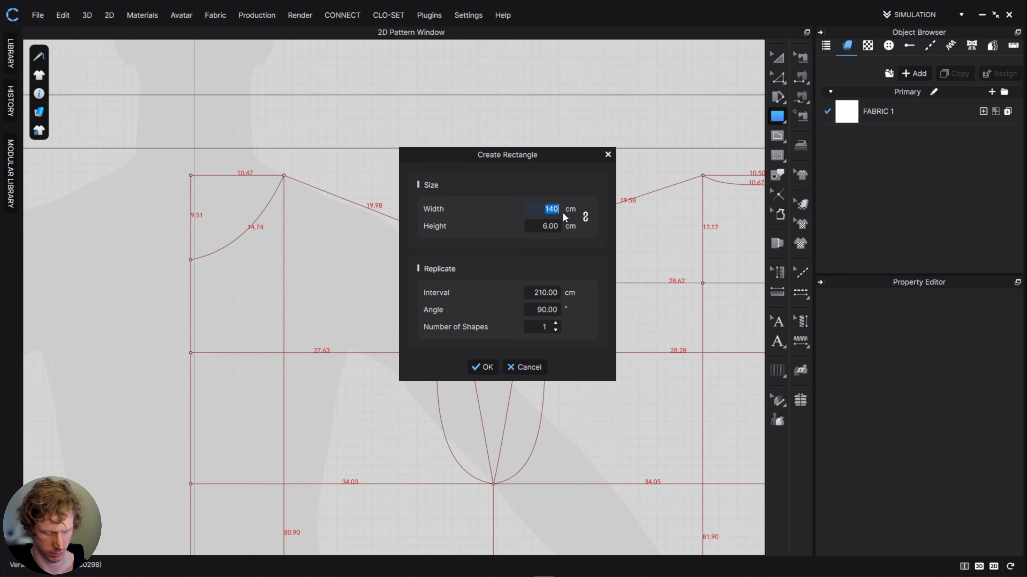
{"action": "type", "text": "17.74"}
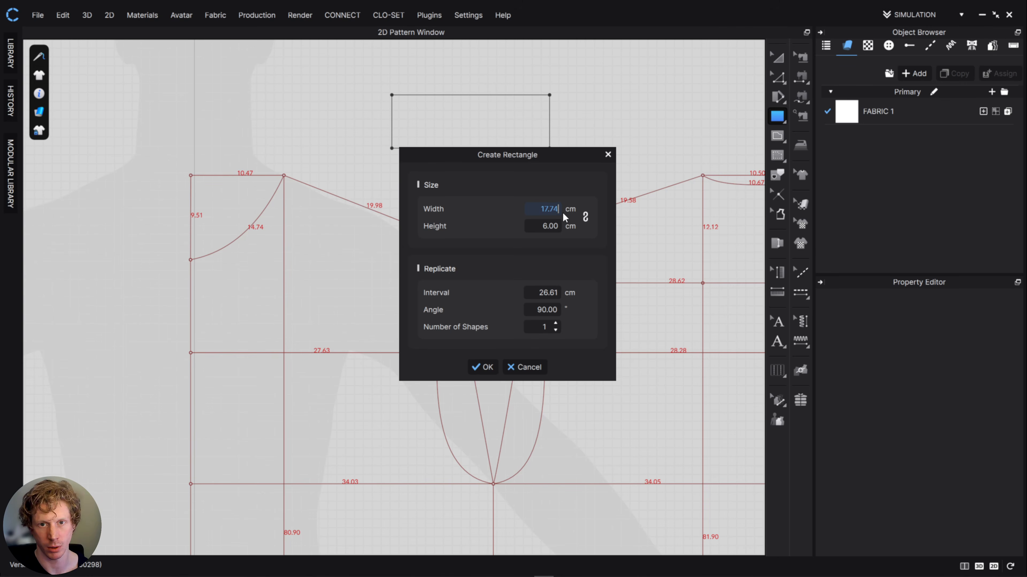
{"action": "double_click", "coordinate": [552, 210]}
{"action": "type", "text": "14"}
{"action": "left_click", "coordinate": [480, 366]}
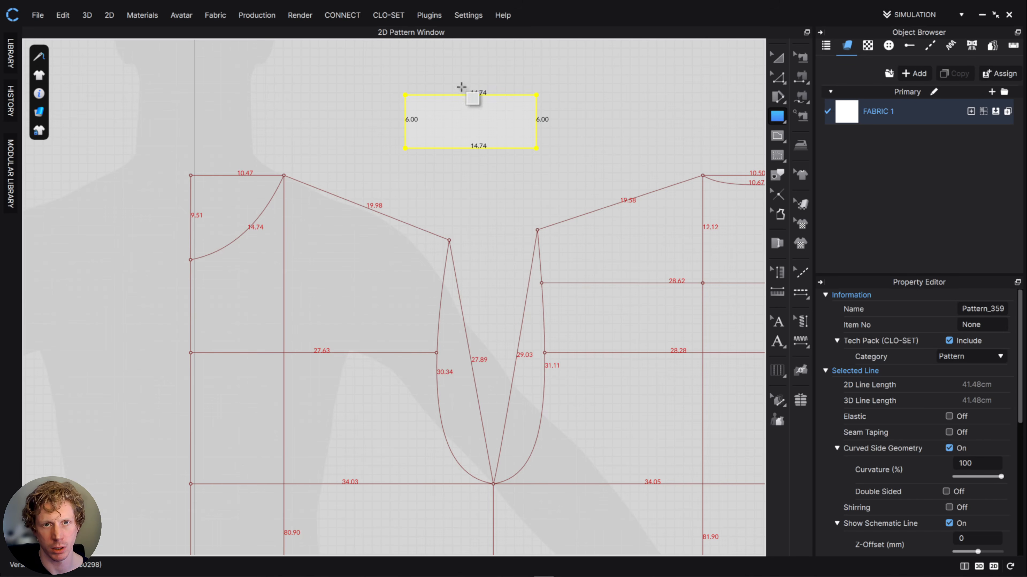
{"action": "left_click", "coordinate": [777, 56]}
{"action": "left_click_drag", "start_coordinate": [495, 136], "coordinate": [243, 151]}
- Create a 10.67 × 6 cm rectangle for the back part of the half collar, matching the back neckline length
{"action": "left_click", "coordinate": [777, 116]}
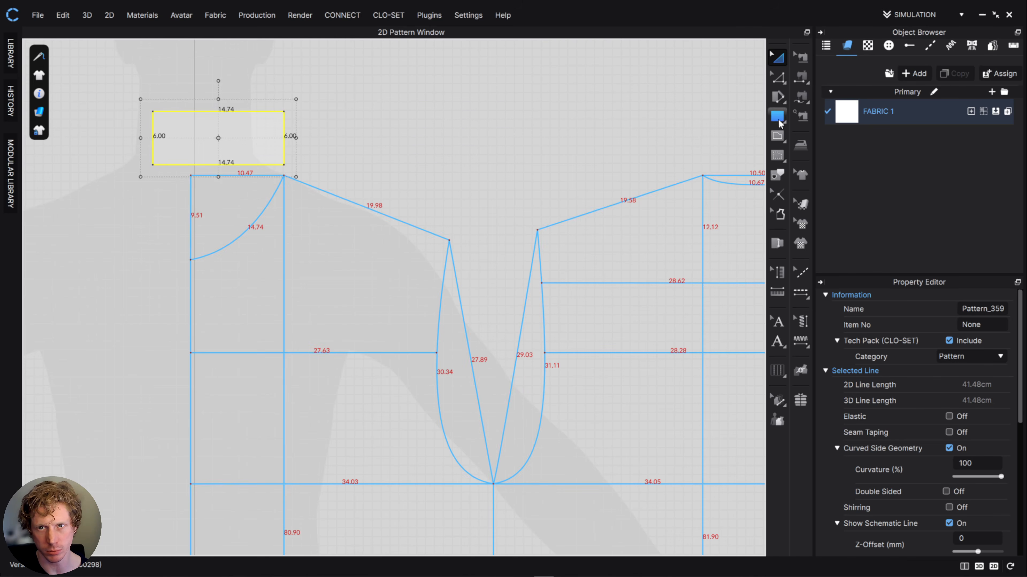
{"action": "right_click_drag", "start_coordinate": [441, 174], "coordinate": [432, 190]}
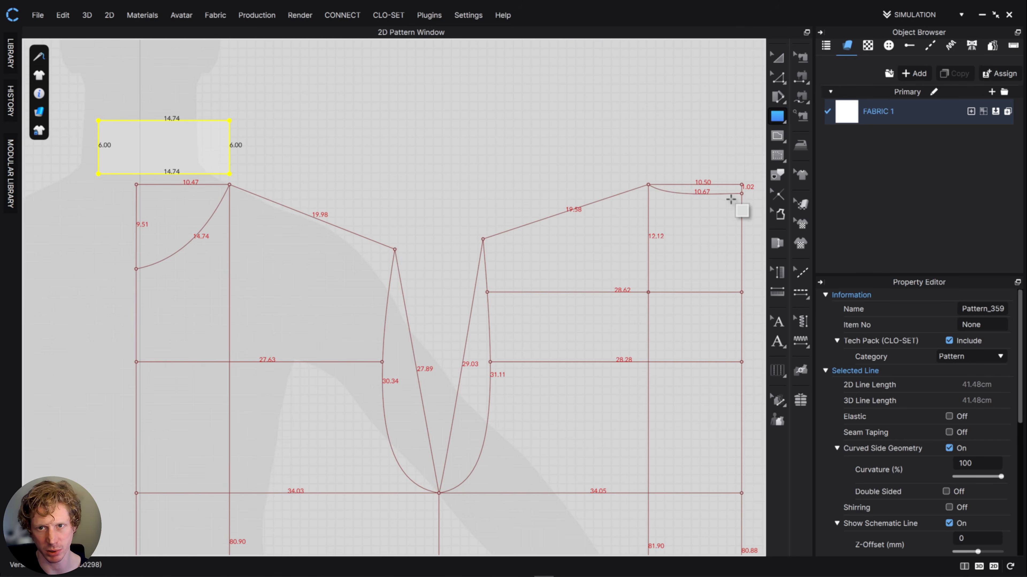
{"action": "left_click", "coordinate": [364, 88]}
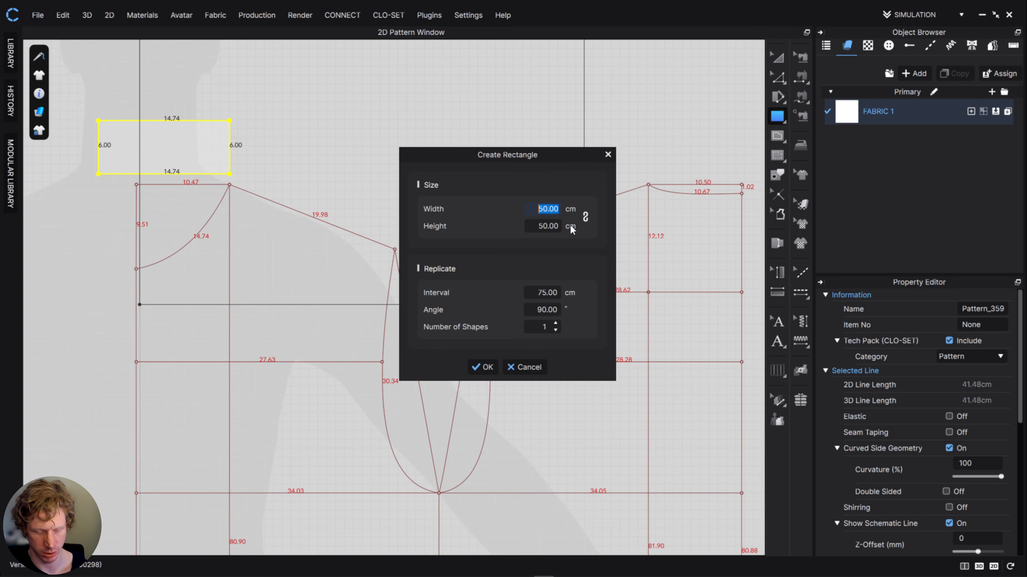
{"action": "type", "text": "1"}
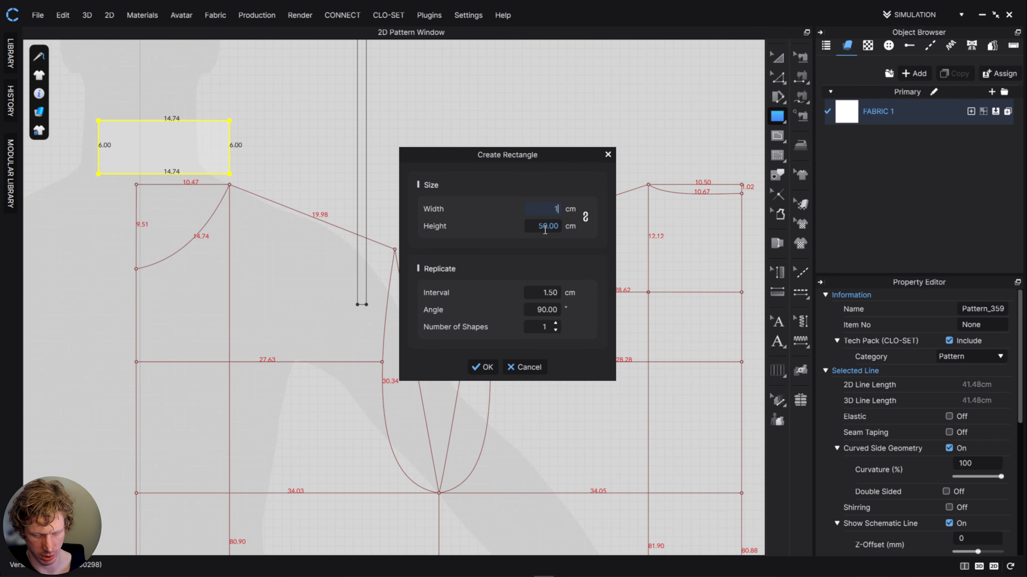
{"action": "type", "text": "0.67"}
{"action": "left_click", "coordinate": [552, 226]}
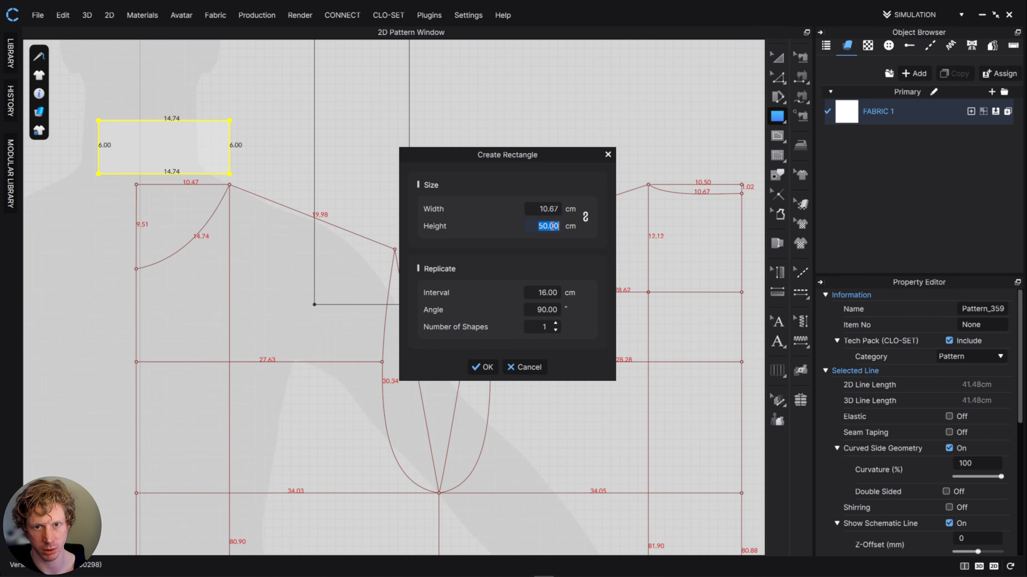
{"action": "type", "text": "6"}
{"action": "left_click", "coordinate": [482, 367]}
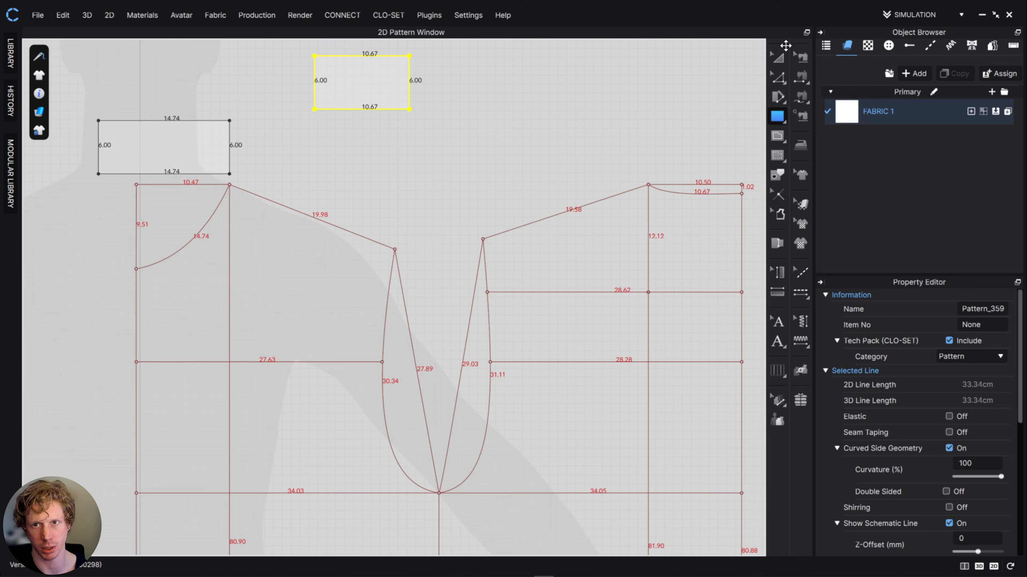
- Move the 10.67 cm rectangle next to the front collar rectangle and align the two at the same height
{"action": "left_click", "coordinate": [770, 60]}
{"action": "middle_click_drag", "start_coordinate": [341, 116], "coordinate": [675, 206]}
{"action": "left_click_drag", "start_coordinate": [671, 188], "coordinate": [603, 248]}
{"action": "left_click_drag", "start_coordinate": [533, 253], "coordinate": [539, 248]}
{"action": "scroll", "coordinate": [500, 213], "scroll_direction": "up", "scroll_amount": 5}
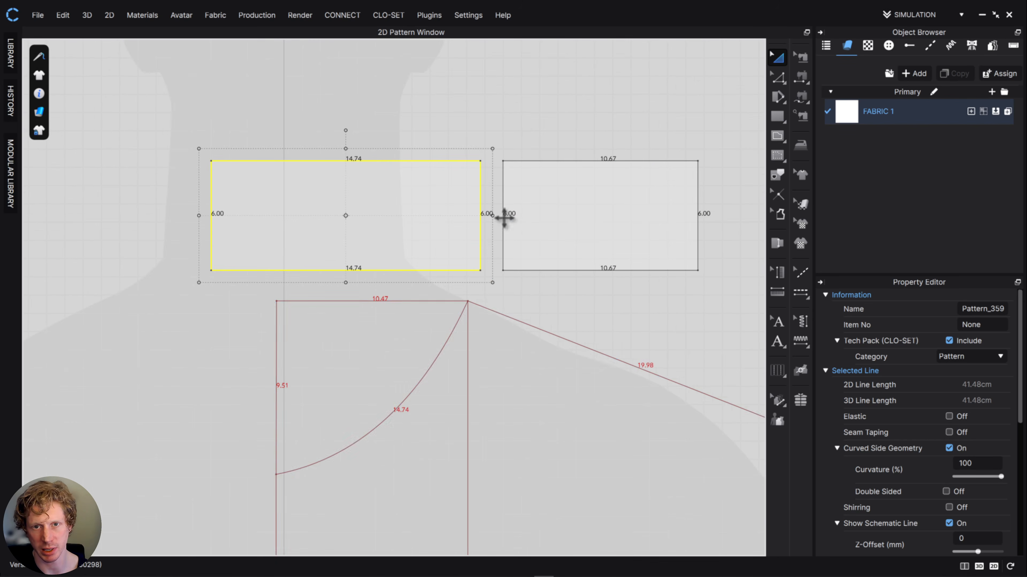
- Merge the two collar rectangles along their facing 6 cm edges into one half-collar pattern
{"action": "left_click", "coordinate": [777, 78]}
{"action": "left_click", "coordinate": [498, 221]}
{"action": "left_click", "coordinate": [503, 223]}
{"action": "left_click", "coordinate": [481, 212], "text": "shift"}
{"action": "right_click", "coordinate": [480, 206]}
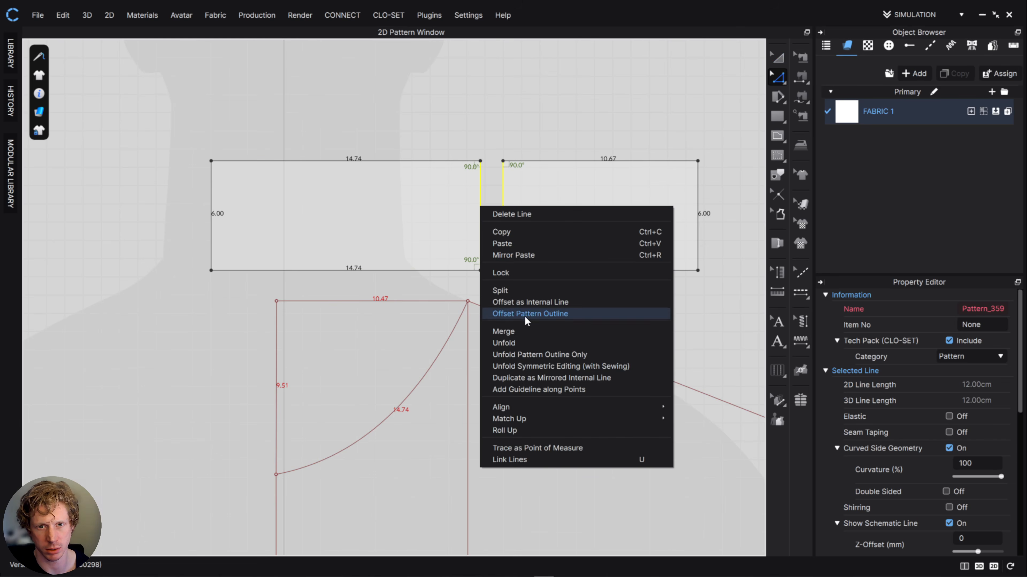
{"action": "left_click", "coordinate": [524, 330]}
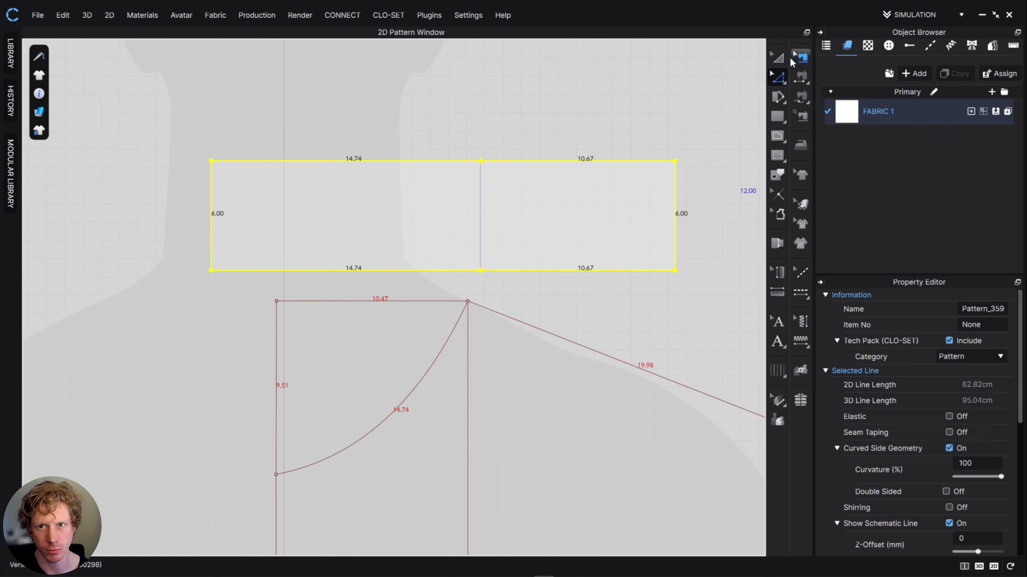
- Check the collar reference, then add points on the front section's lower edge 10 cm and upper edge about 5.55 cm from the merge line
{"action": "key", "text": "a"}
{"action": "middle_click_drag", "start_coordinate": [532, 226], "coordinate": [520, 226]}
{"action": "right_click_drag", "start_coordinate": [0, 375], "coordinate": [671, 382]}
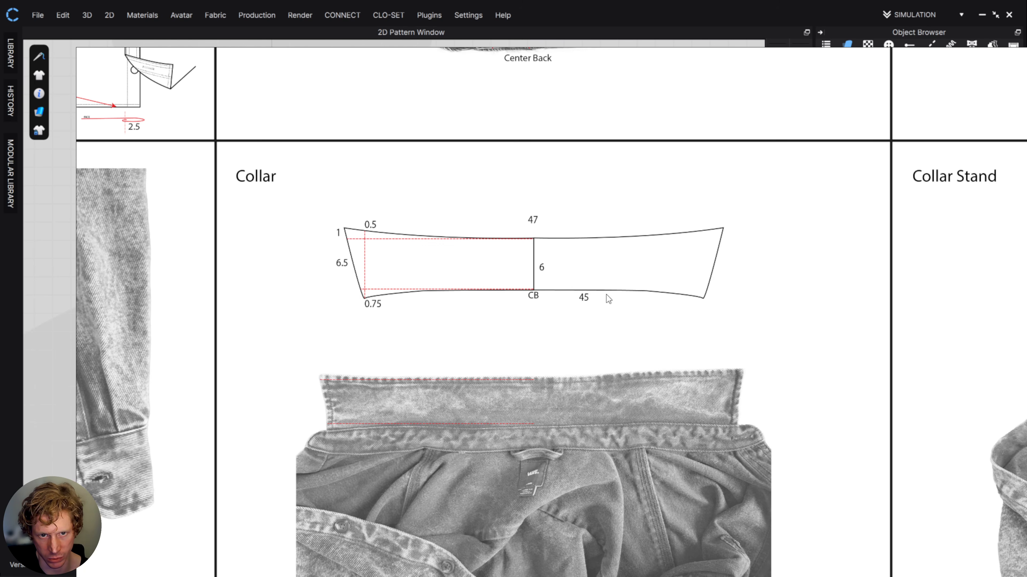
{"action": "scroll", "coordinate": [426, 240], "scroll_direction": "up", "scroll_amount": 2}
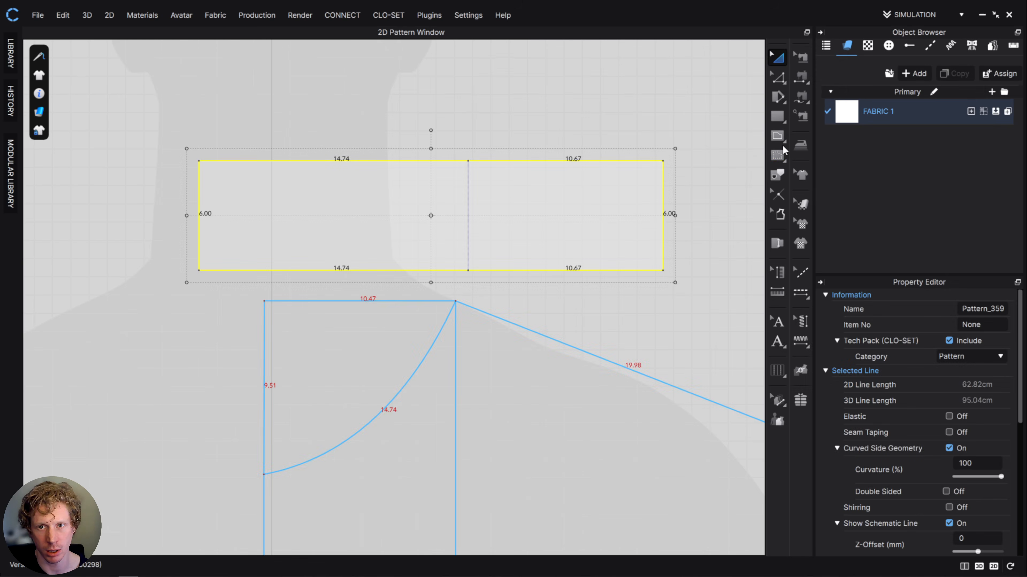
{"action": "left_click", "coordinate": [777, 76]}
{"action": "left_click", "coordinate": [823, 130]}
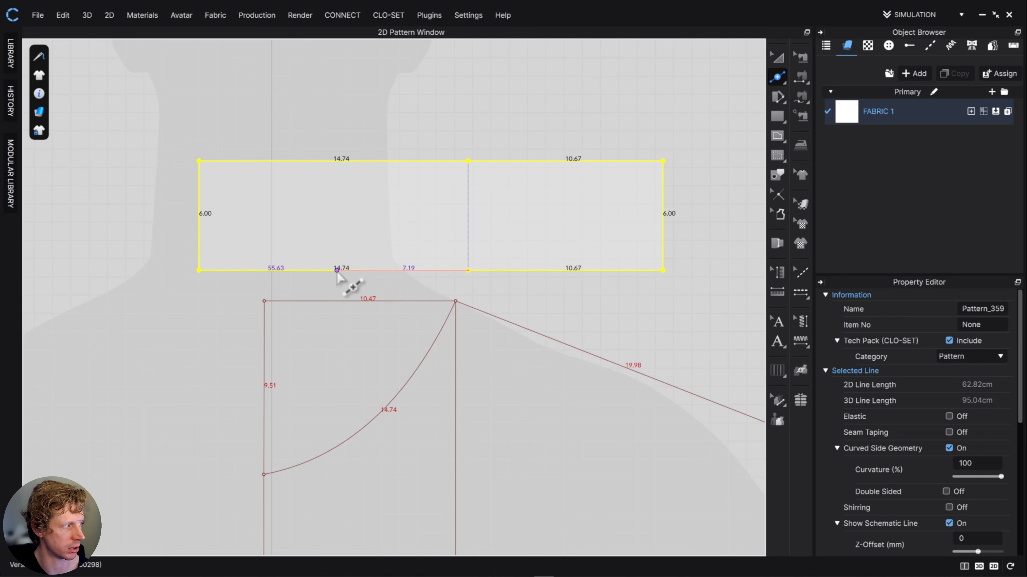
{"action": "left_click", "coordinate": [285, 270]}
{"action": "left_click", "coordinate": [366, 160]}
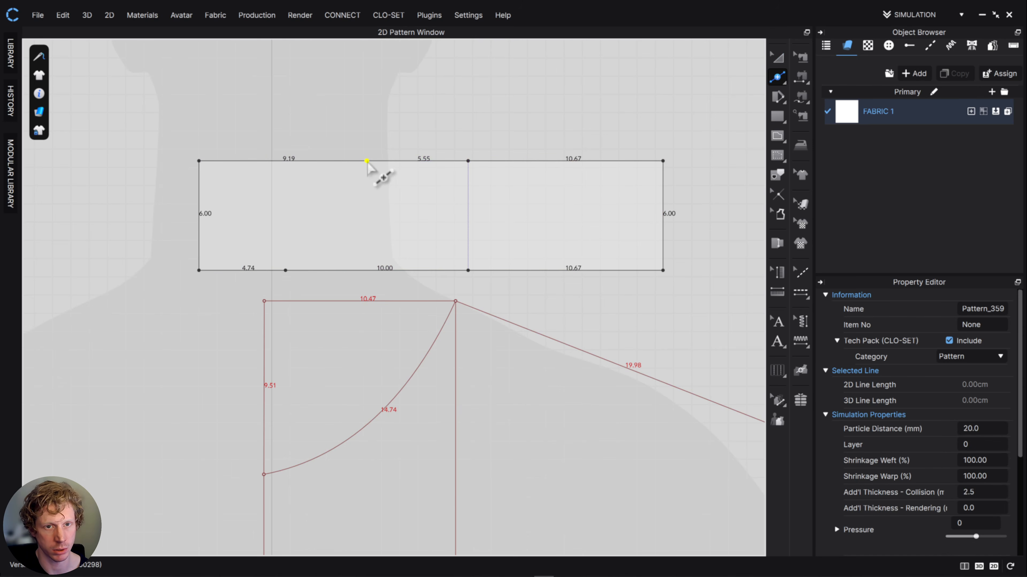
{"action": "left_click", "coordinate": [777, 76]}
{"action": "left_click", "coordinate": [845, 79]}
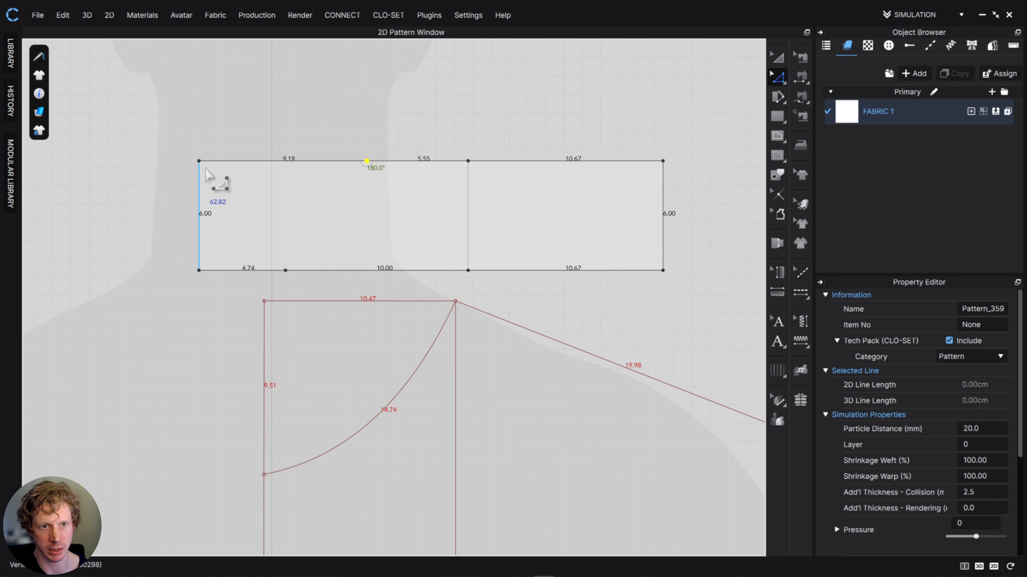
- Move the half collar's upper front corner outward and up, making the front edge about 6.66 cm long
{"action": "left_click", "coordinate": [200, 162]}
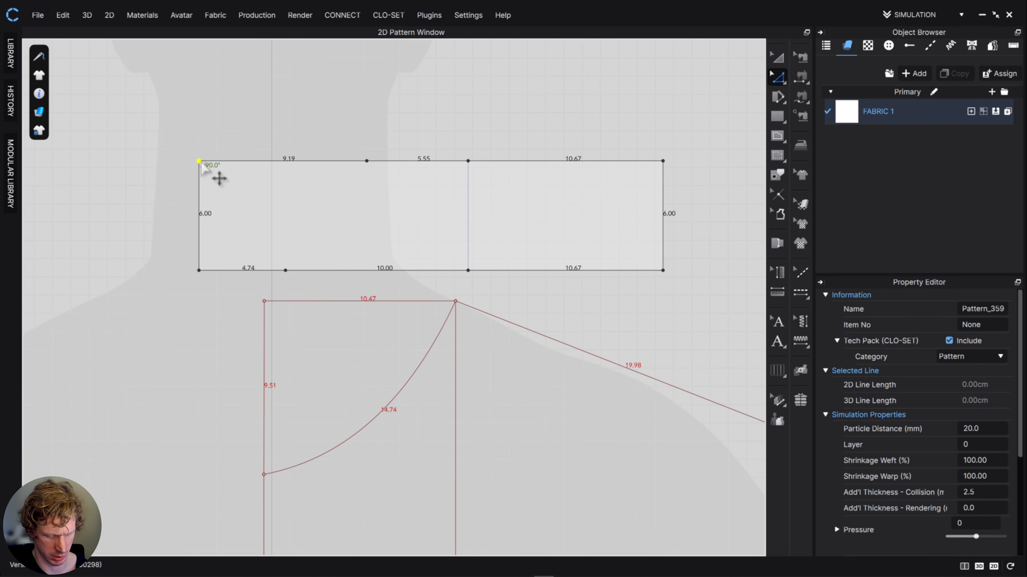
{"action": "mouse_move", "coordinate": [201, 163]}
{"action": "left_mouse_down"}
{"action": "mouse_move", "coordinate": [201, 154]}
{"action": "mouse_move", "coordinate": [181, 158]}
{"action": "left_mouse_up"}
{"action": "key", "text": "Escape"}
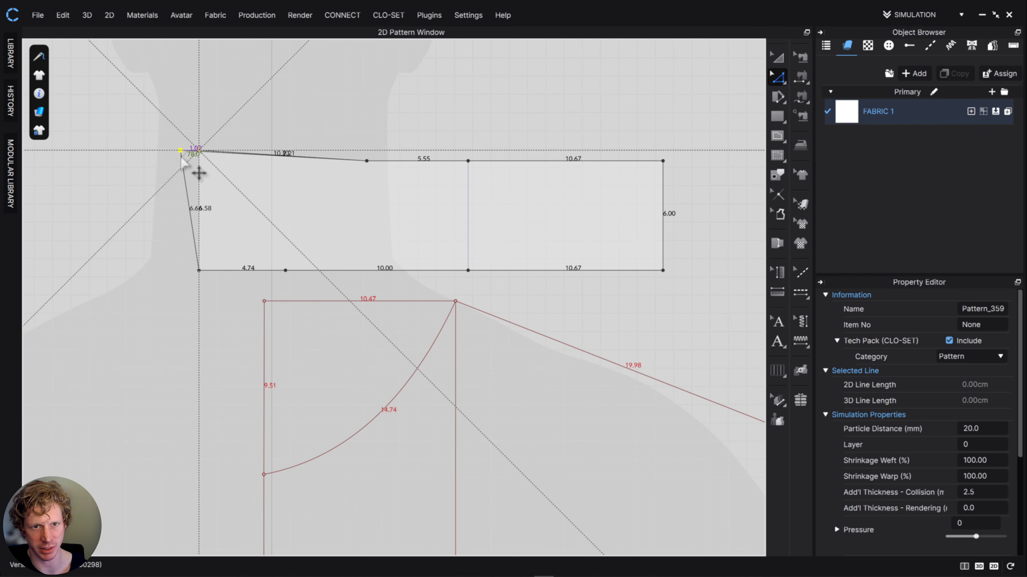
{"action": "left_click_drag", "start_coordinate": [181, 158], "coordinate": [181, 158]}
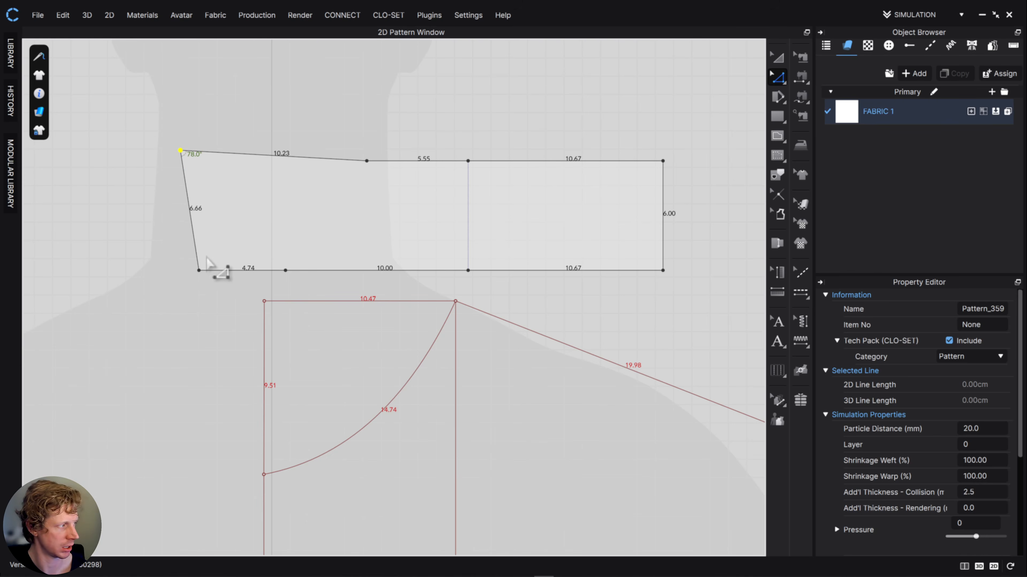
- Lower the half collar's bottom front corner straight down, making the front edge about 7.40 cm long
{"action": "left_click_drag", "start_coordinate": [199, 270], "coordinate": [197, 279]}
{"action": "left_click", "coordinate": [240, 117]}
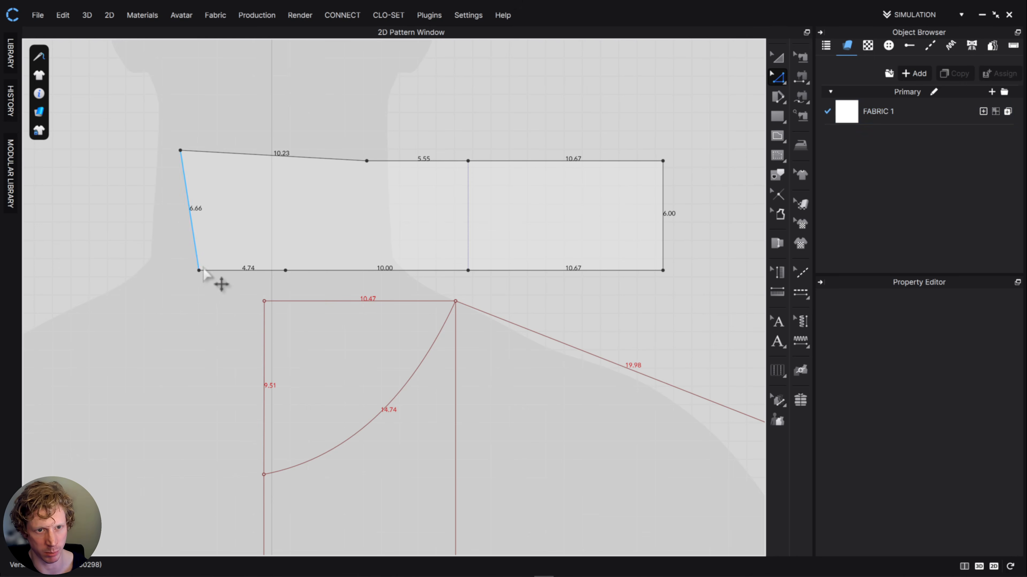
{"action": "left_click", "coordinate": [199, 271]}
{"action": "left_click_drag", "start_coordinate": [199, 270], "coordinate": [199, 284]}
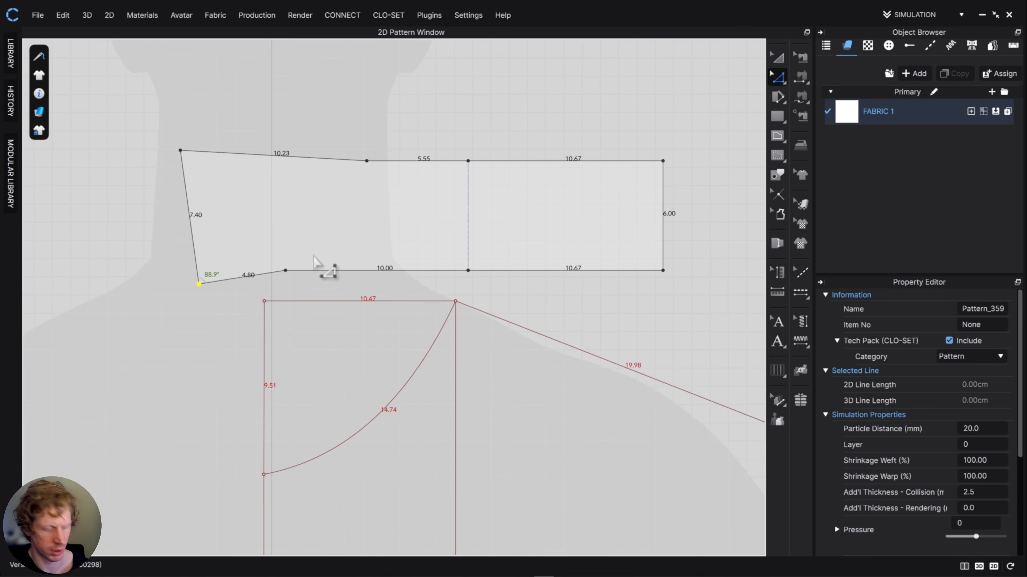
- Curve the front segments of the half collar's lower and upper edges so they blend smoothly into the straight parts
{"action": "key", "text": "v"}
{"action": "scroll", "coordinate": [268, 301], "scroll_direction": "up", "scroll_amount": 1}
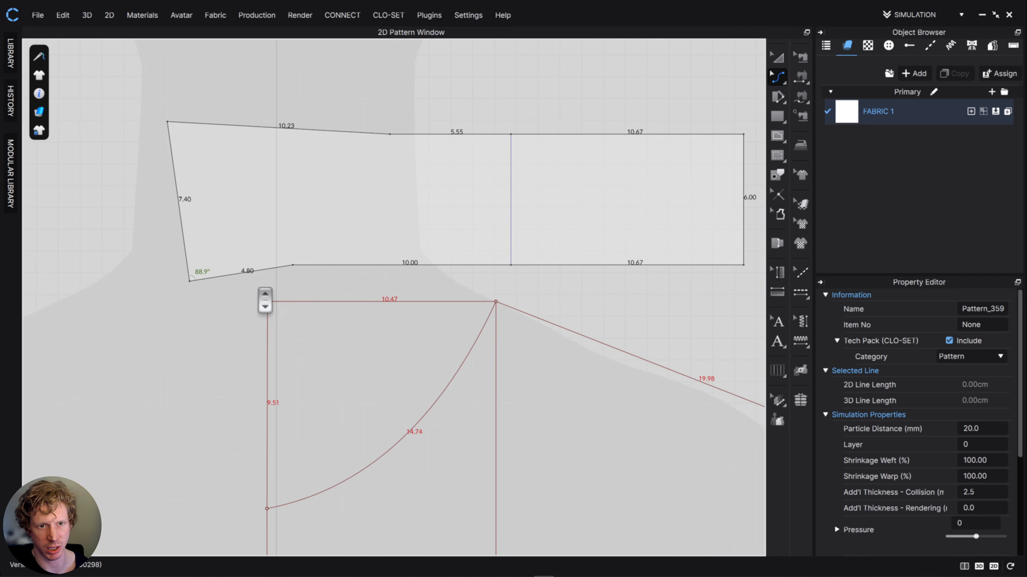
{"action": "left_click", "coordinate": [242, 273]}
{"action": "left_click_drag", "start_coordinate": [241, 272], "coordinate": [241, 271]}
{"action": "left_click_drag", "start_coordinate": [285, 130], "coordinate": [284, 135]}
- Move the half-collar pattern up, well clear of the front bodice, to leave room for the collar stand
{"action": "left_click", "coordinate": [782, 58]}
{"action": "scroll", "coordinate": [625, 174], "scroll_direction": "down", "scroll_amount": 4}
{"action": "key", "text": "ctrl+shift+i"}
{"action": "middle_click_drag", "start_coordinate": [561, 181], "coordinate": [475, 193]}
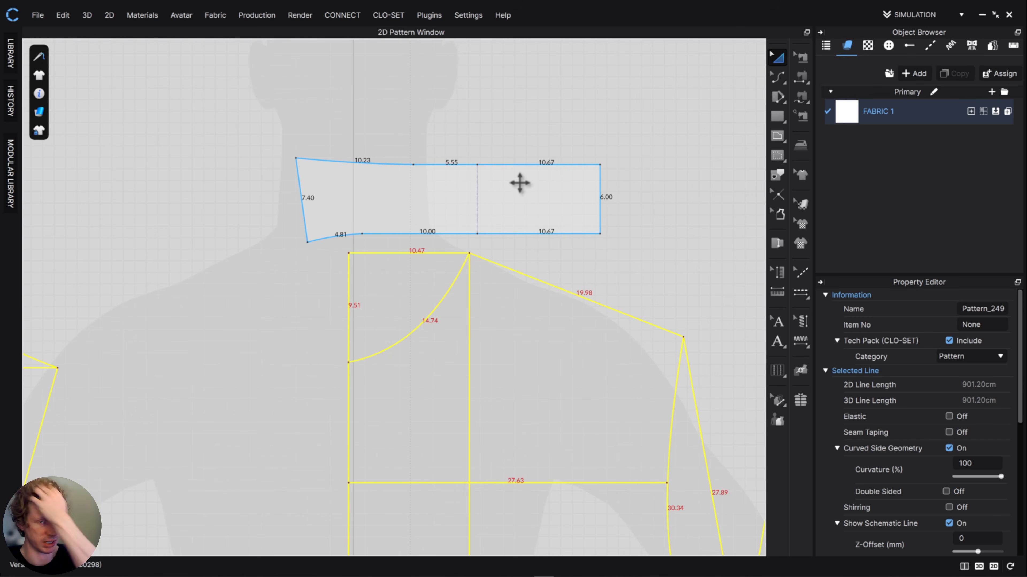
{"action": "scroll", "coordinate": [558, 230], "scroll_direction": "up", "scroll_amount": 3}
{"action": "scroll", "coordinate": [557, 230], "scroll_direction": "down", "scroll_amount": 2}
{"action": "left_click_drag", "start_coordinate": [561, 209], "coordinate": [584, 97]}
{"action": "middle_click_drag", "start_coordinate": [580, 202], "coordinate": [465, 309]}
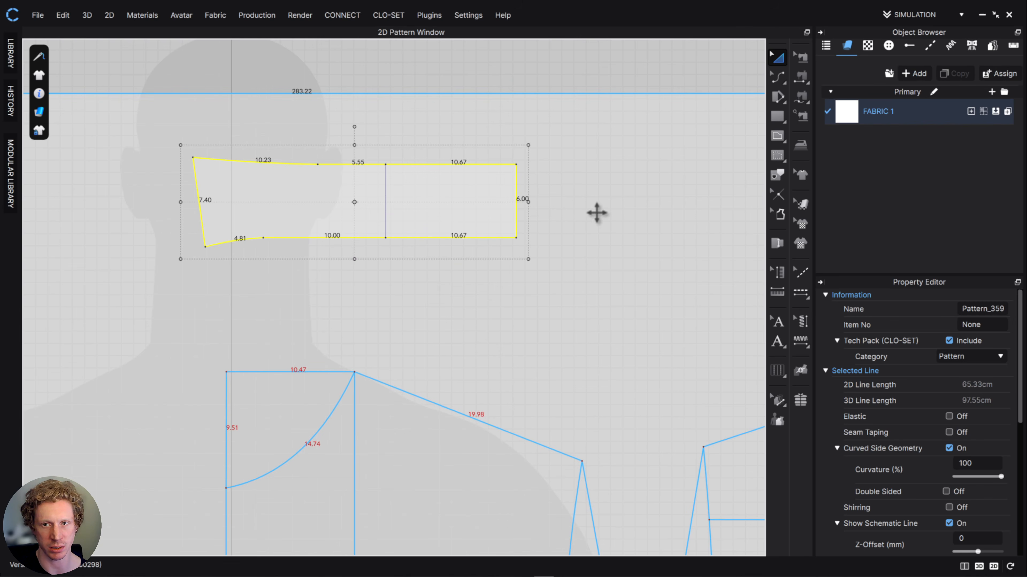
- Create a 14.74 × 3 cm rectangle below the collar for the front part of the half collar stand
{"action": "left_click", "coordinate": [778, 119]}
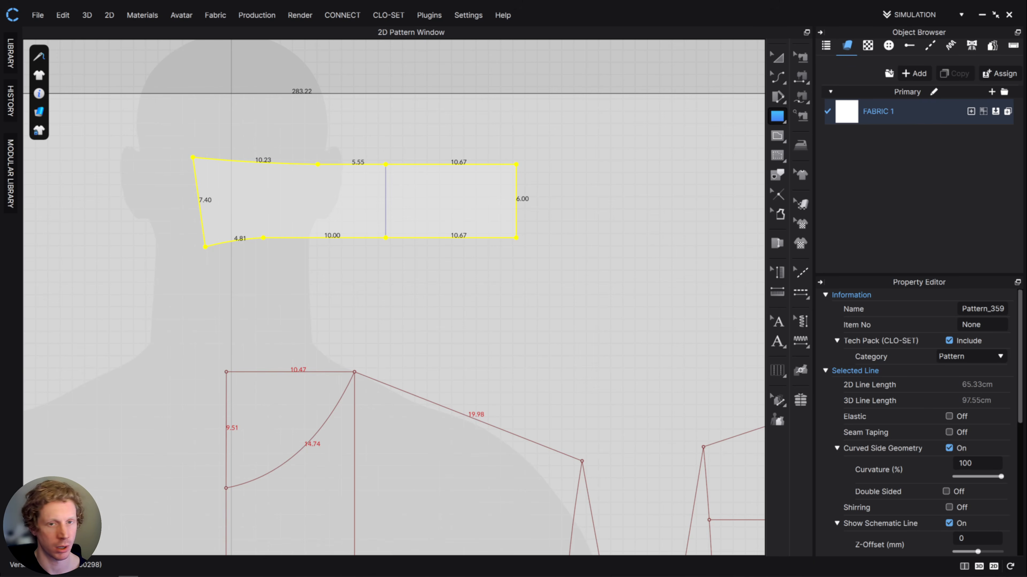
{"action": "middle_click_drag", "start_coordinate": [559, 281], "coordinate": [510, 244]}
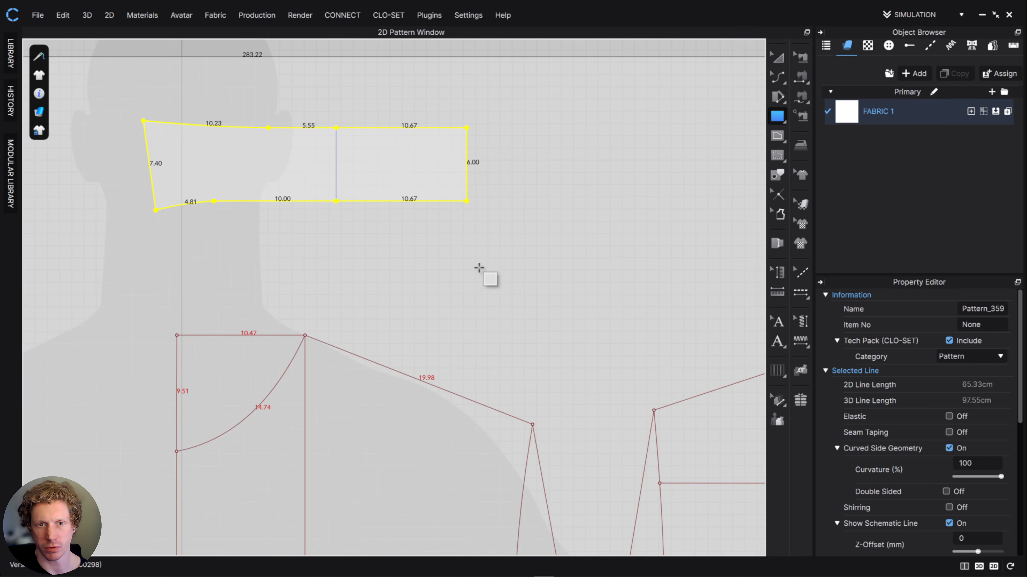
{"action": "left_click", "coordinate": [510, 244]}
{"action": "double_click", "coordinate": [550, 227]}
{"action": "type", "text": "3"}
{"action": "double_click", "coordinate": [534, 207]}
{"action": "type", "text": "14"}
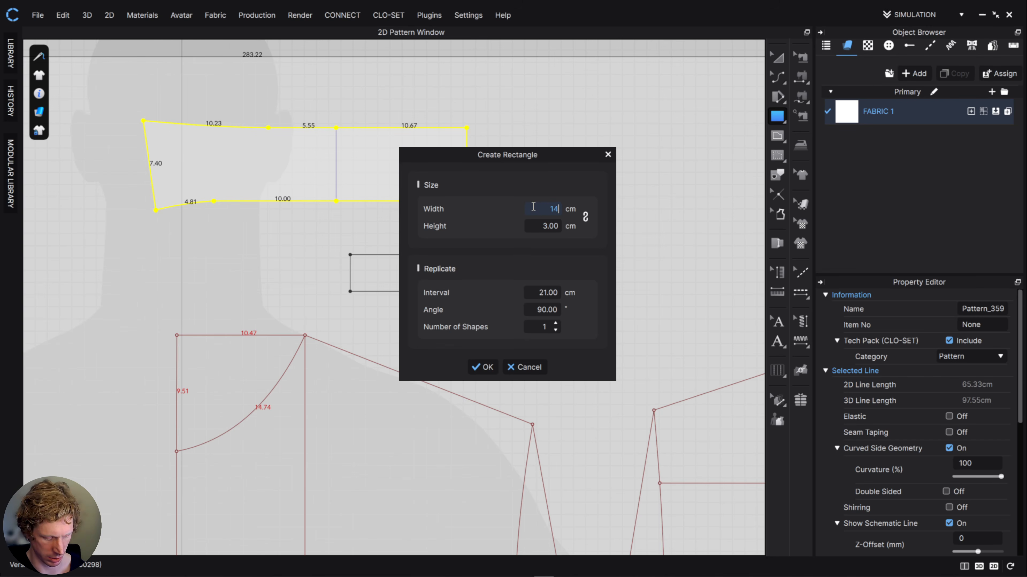
{"action": "type", "text": ".74"}
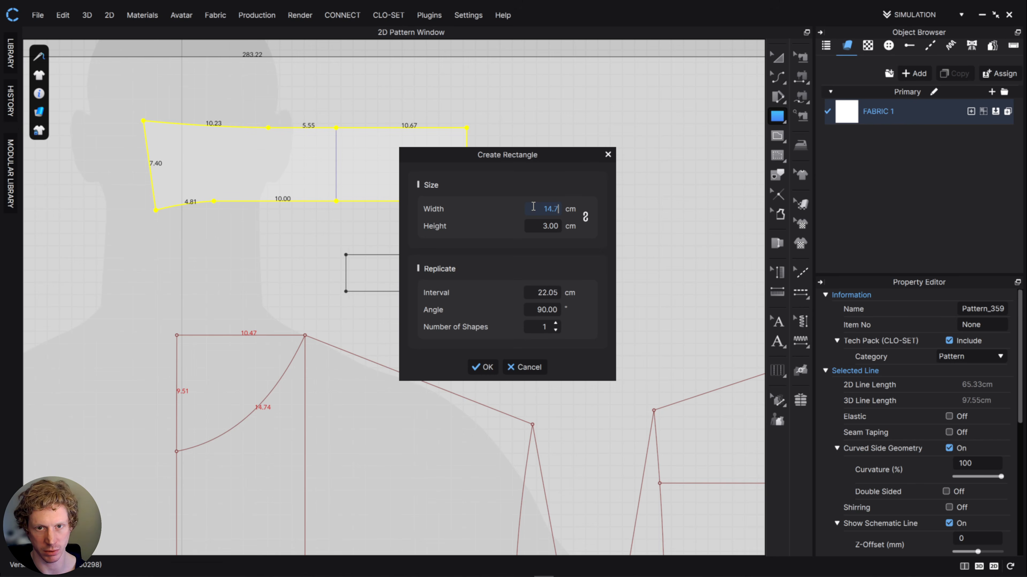
{"action": "left_click", "coordinate": [485, 367]}
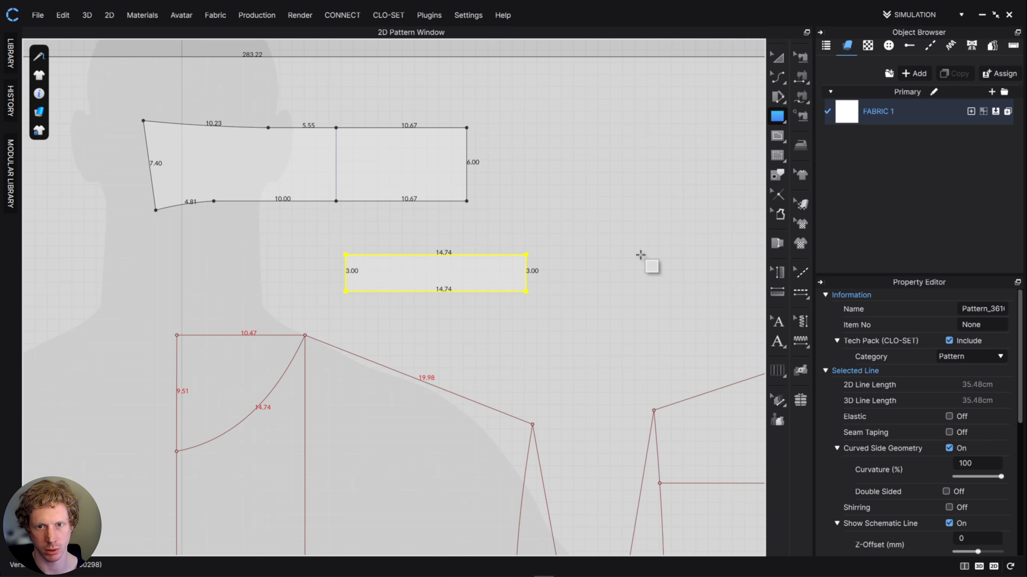
- Create a 10.67 × 3 cm rectangle beside it for the back part of the half collar stand
{"action": "left_click", "coordinate": [641, 256]}
{"action": "double_click", "coordinate": [547, 224]}
{"action": "type", "text": "3"}
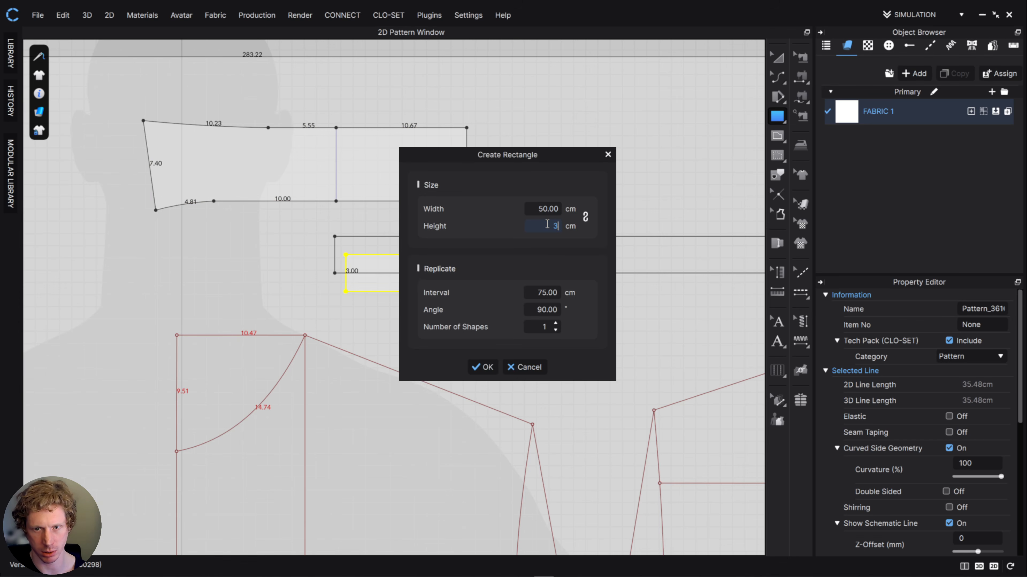
{"action": "double_click", "coordinate": [550, 208]}
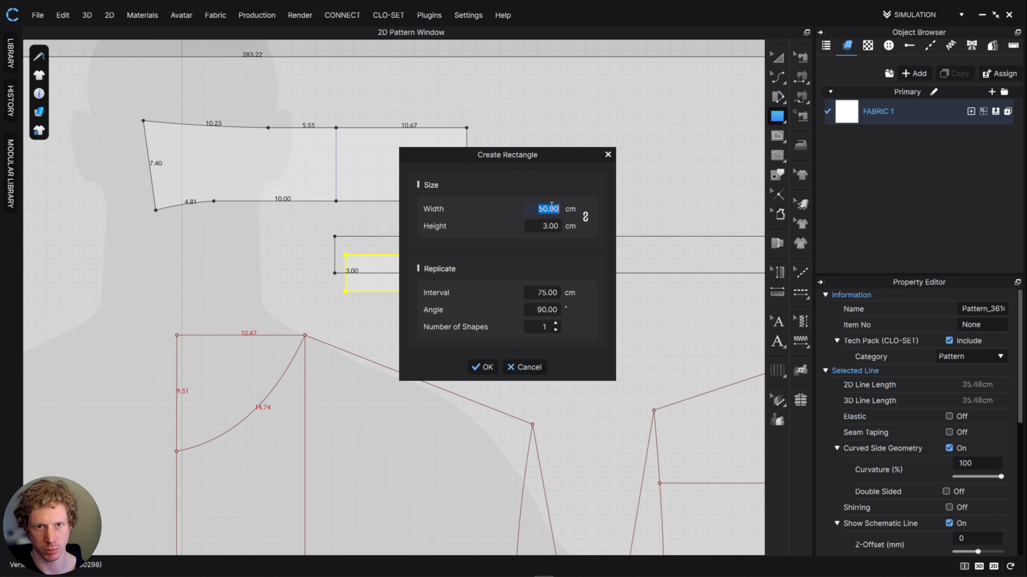
{"action": "type", "text": "10.67"}
{"action": "left_click", "coordinate": [486, 368]}
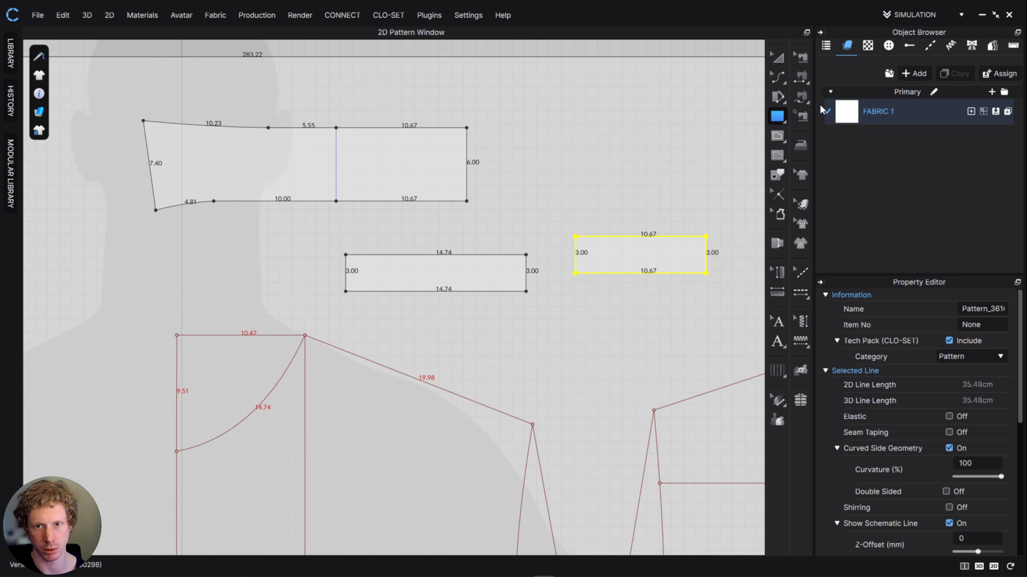
- Merge the two collar stand rectangles along their facing 3 cm edges into one pattern
{"action": "left_click", "coordinate": [777, 59]}
{"action": "left_click", "coordinate": [775, 77]}
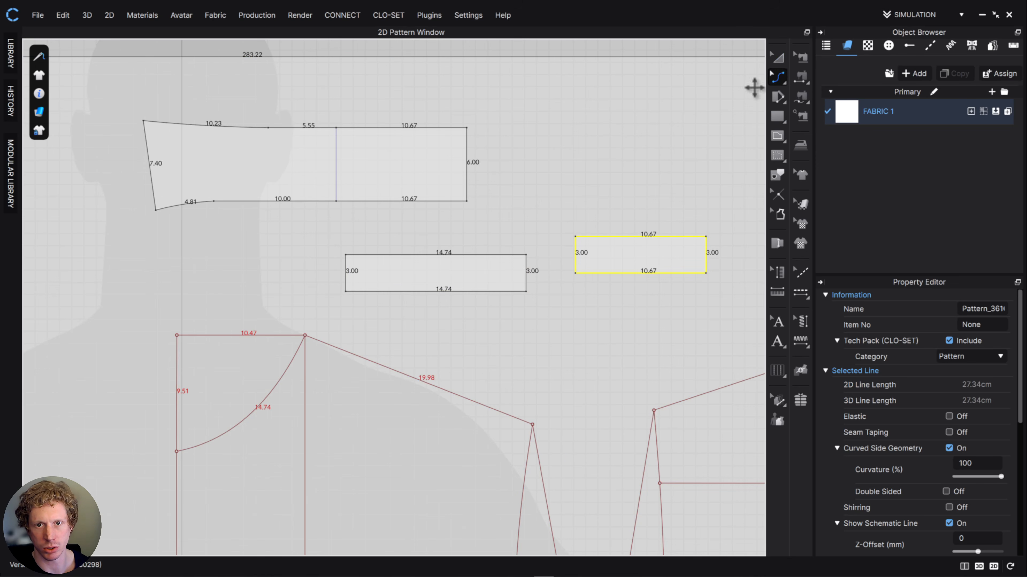
{"action": "left_click", "coordinate": [776, 77]}
{"action": "left_click", "coordinate": [809, 81]}
{"action": "left_click", "coordinate": [576, 258]}
{"action": "left_click", "coordinate": [526, 278], "text": "shift"}
{"action": "right_click", "coordinate": [527, 279]}
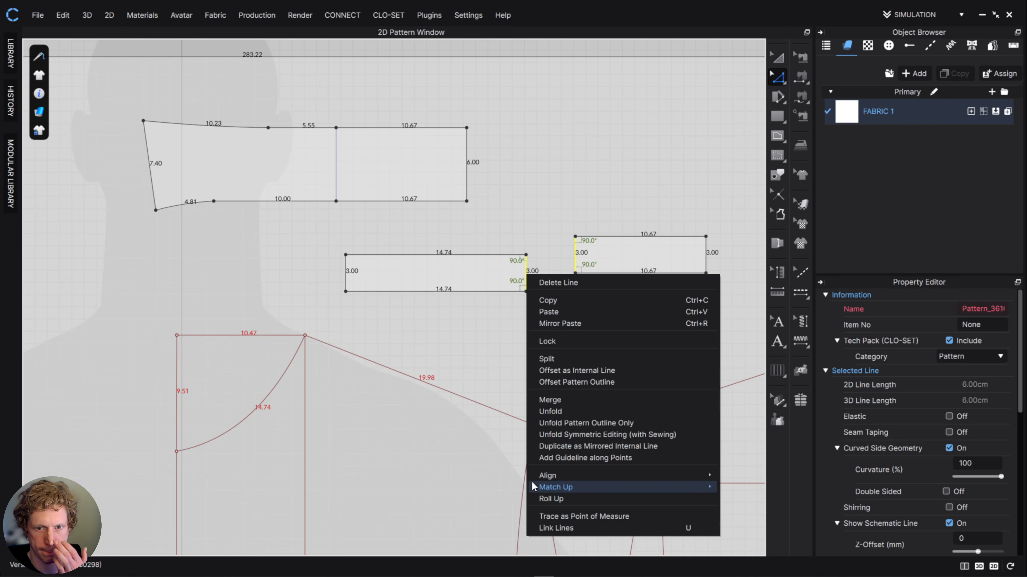
{"action": "left_click", "coordinate": [549, 400]}
- Slash the collar stand about 5.25 cm from its front end and rotate the end piece slightly upward, shortening the upper edge
{"action": "left_click", "coordinate": [777, 56]}
{"action": "scroll", "coordinate": [419, 285], "scroll_direction": "up", "scroll_amount": 2}
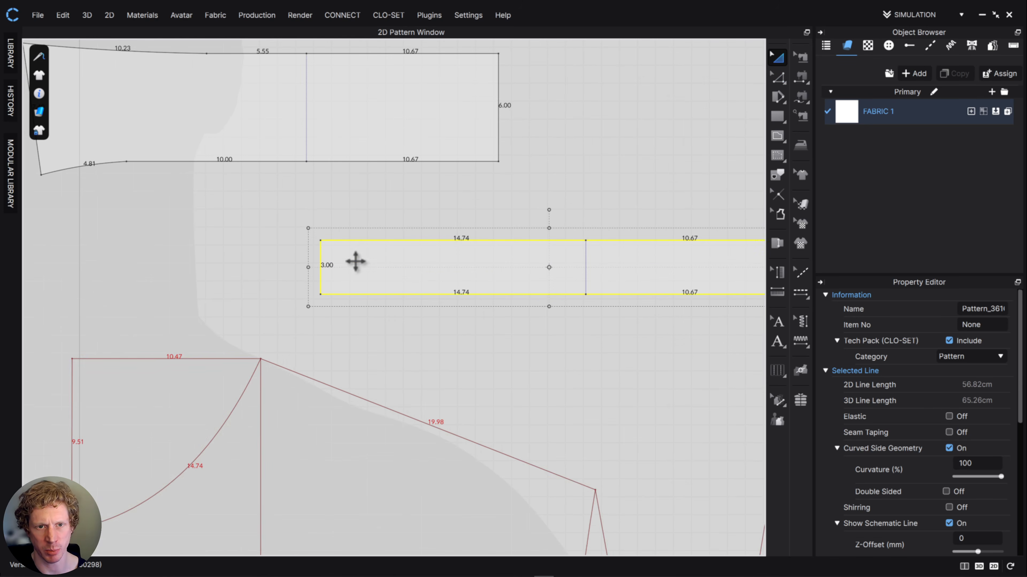
{"action": "right_click_drag", "start_coordinate": [0, 270], "coordinate": [558, 206]}
{"action": "scroll", "coordinate": [539, 243], "scroll_direction": "down", "scroll_amount": 3}
{"action": "middle_click_drag", "start_coordinate": [520, 263], "coordinate": [608, 154]}
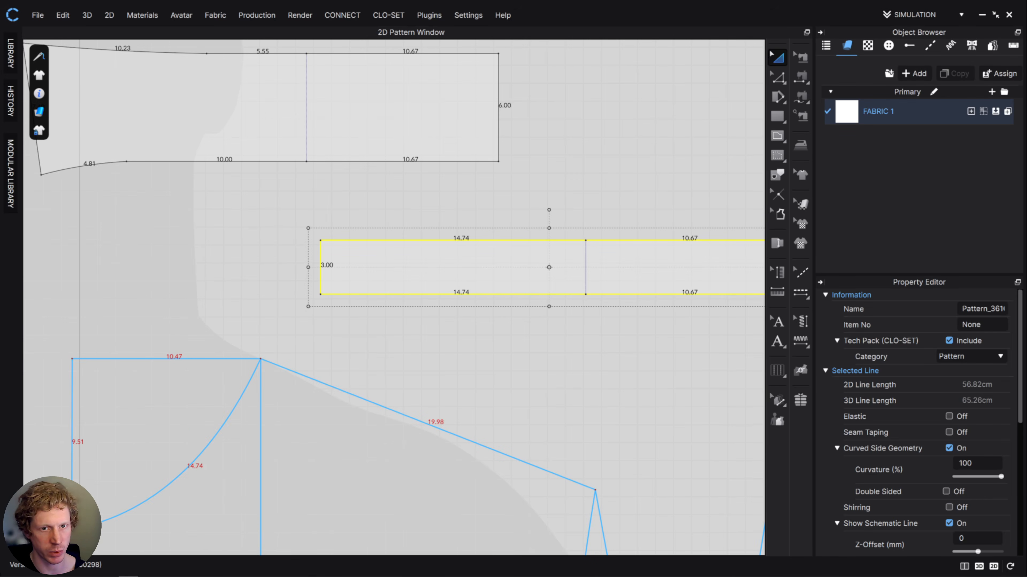
{"action": "left_click", "coordinate": [777, 96]}
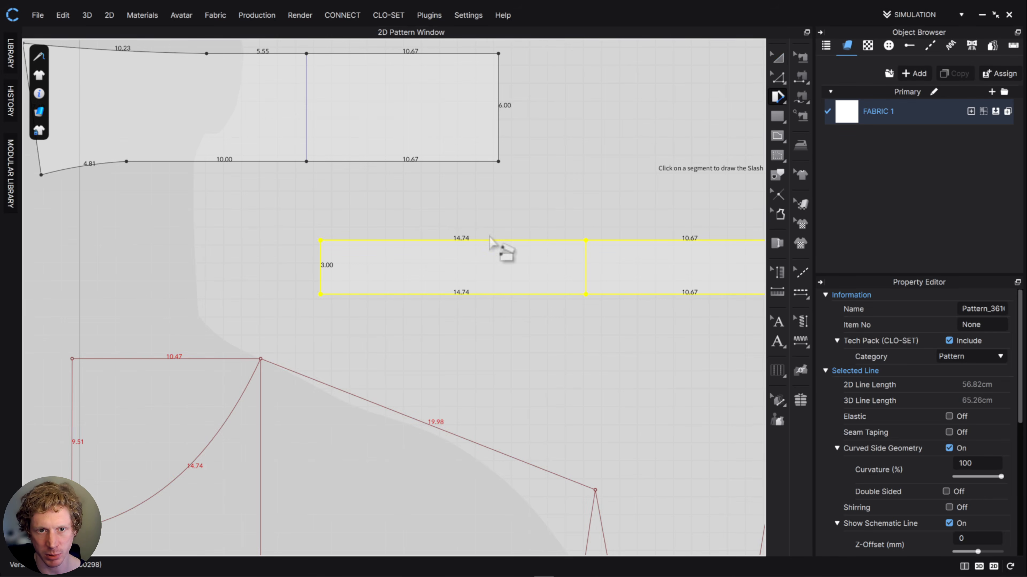
{"action": "left_click", "coordinate": [414, 295]}
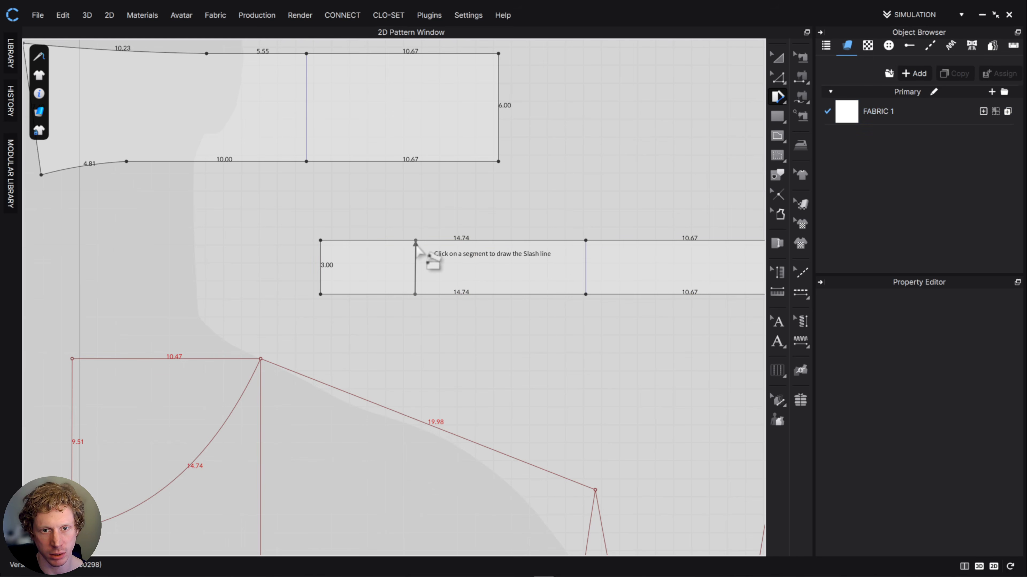
{"action": "left_click", "coordinate": [413, 245]}
{"action": "left_click", "coordinate": [414, 239]}
{"action": "left_click", "coordinate": [418, 239]}
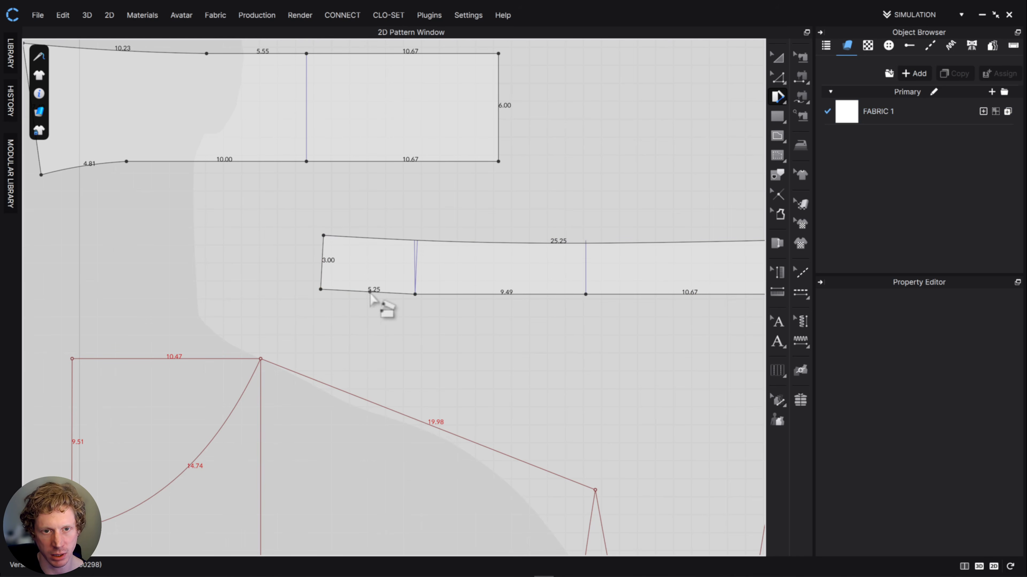
- Make two more slashes toward the stand's front end, spaced about 1.88 and 1.92 cm apart, rotating each end piece slightly upward
{"action": "left_click", "coordinate": [381, 292]}
{"action": "left_click", "coordinate": [384, 241]}
{"action": "left_click", "coordinate": [387, 238]}
{"action": "left_click", "coordinate": [347, 288]}
{"action": "left_click", "coordinate": [355, 235]}
{"action": "left_click", "coordinate": [346, 253]}
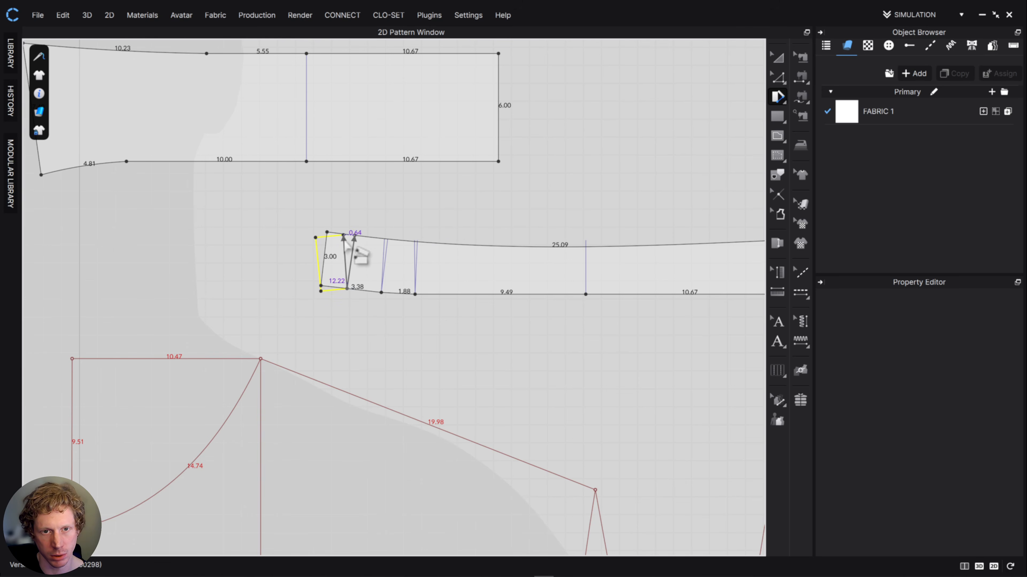
{"action": "left_click", "coordinate": [358, 231]}
- Flatten the curve of the collar stand's upper edge slightly, to a length of about 24.95 cm
{"action": "scroll", "coordinate": [462, 252], "scroll_direction": "up", "scroll_amount": 3}
{"action": "middle_click_drag", "start_coordinate": [641, 315], "coordinate": [513, 297]}
{"action": "scroll", "coordinate": [514, 266], "scroll_direction": "up", "scroll_amount": 5}
{"action": "scroll", "coordinate": [510, 266], "scroll_direction": "down", "scroll_amount": 8}
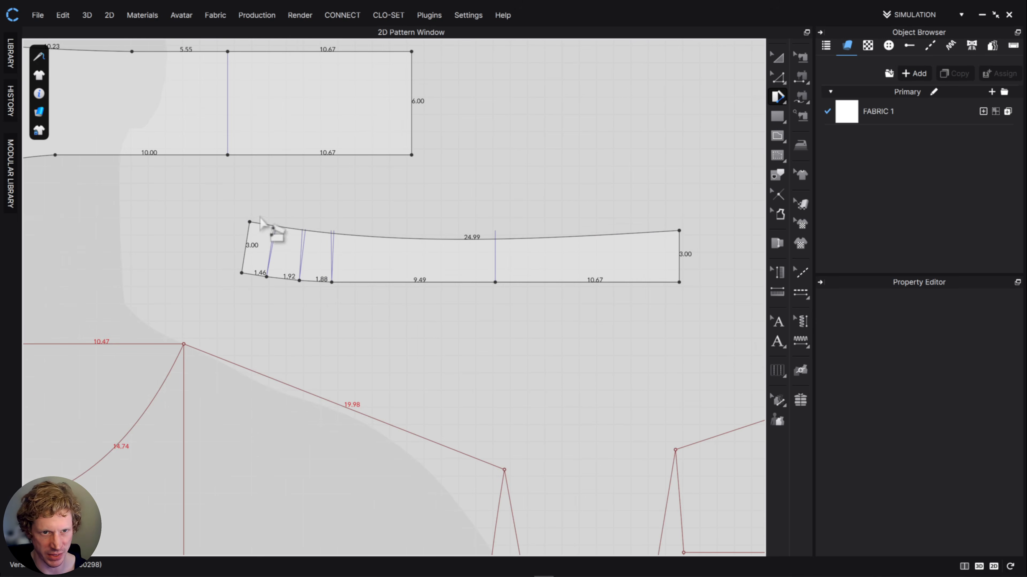
{"action": "key", "text": "c"}
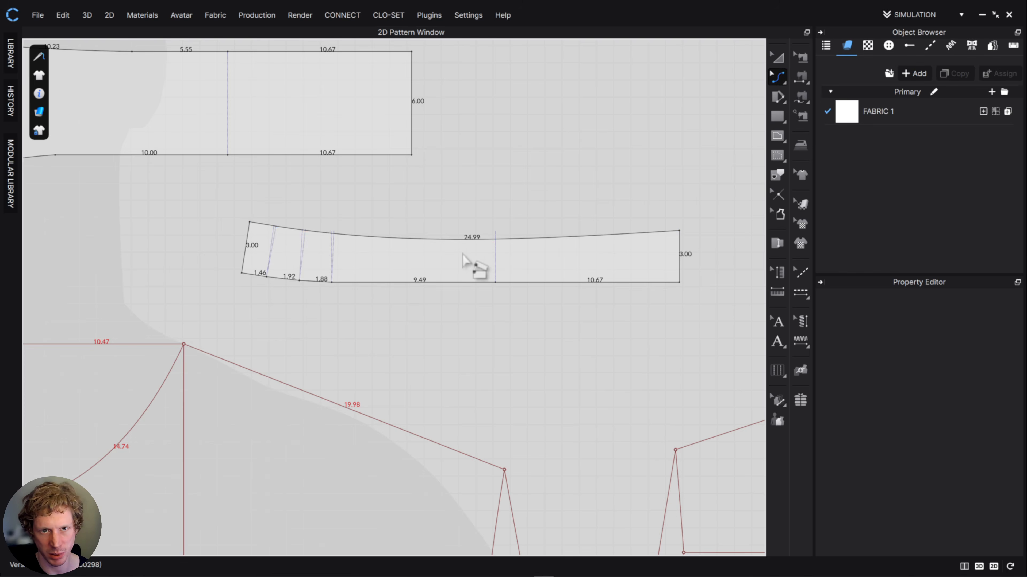
{"action": "left_click_drag", "start_coordinate": [487, 239], "coordinate": [485, 229]}
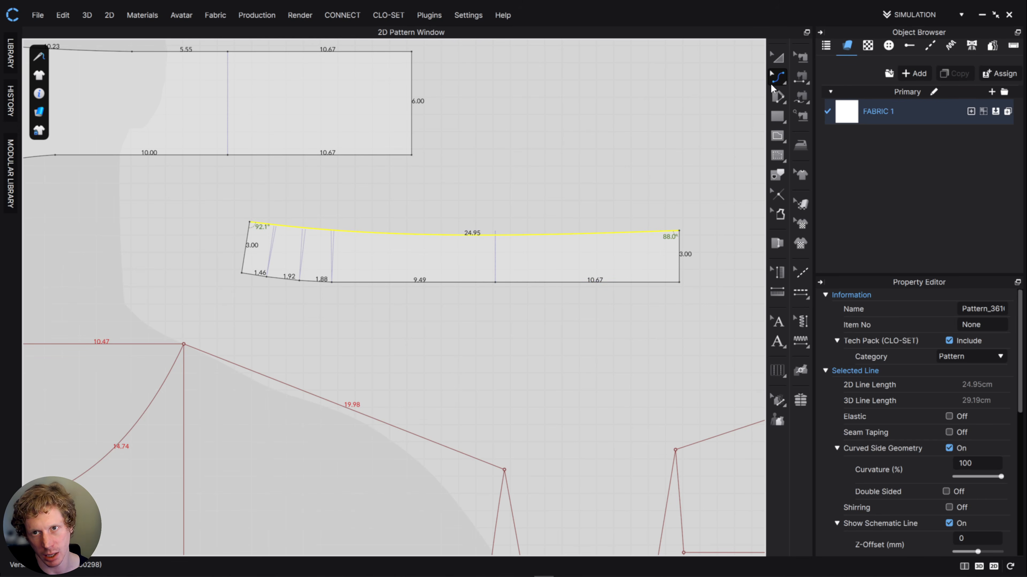
- Round the stand's upper front corner with a curve about 2.45 cm long, starting at a new point 1.43 cm above the lower corner
{"action": "scroll", "coordinate": [355, 314], "scroll_direction": "up", "scroll_amount": 3}
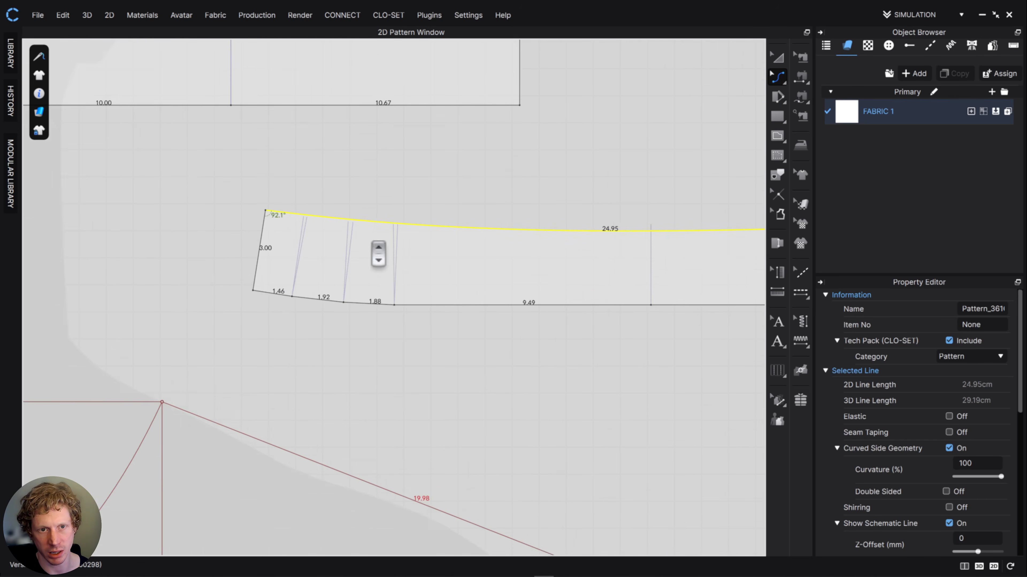
{"action": "left_click", "coordinate": [780, 78]}
{"action": "left_click", "coordinate": [832, 117]}
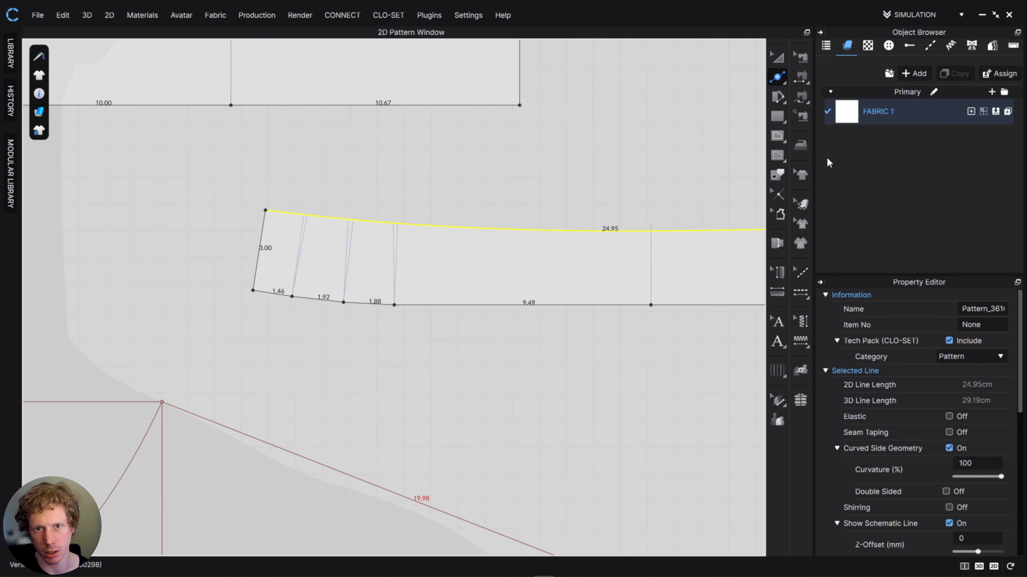
{"action": "left_click", "coordinate": [259, 252]}
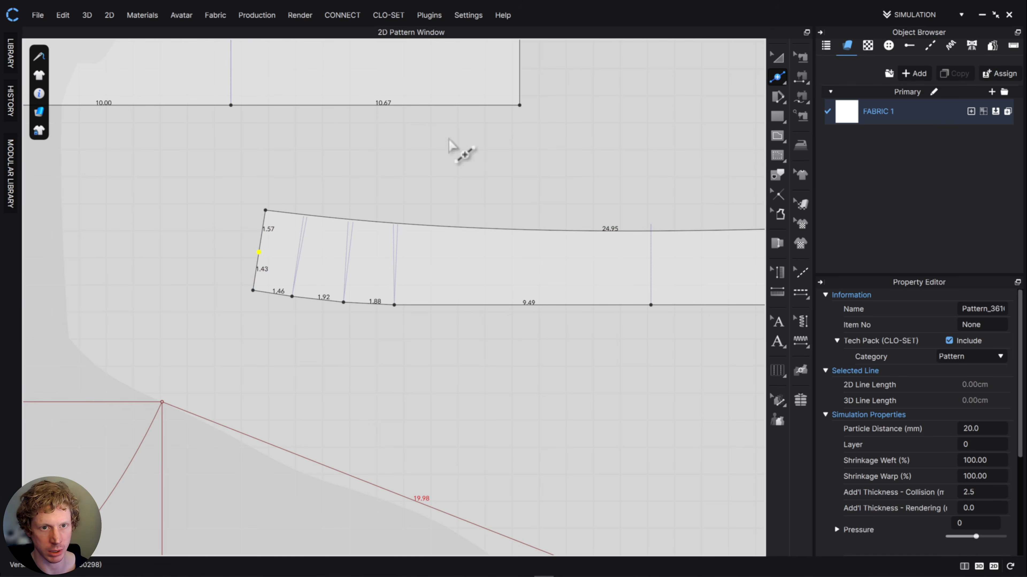
{"action": "left_click", "coordinate": [777, 75]}
{"action": "left_click", "coordinate": [803, 79]}
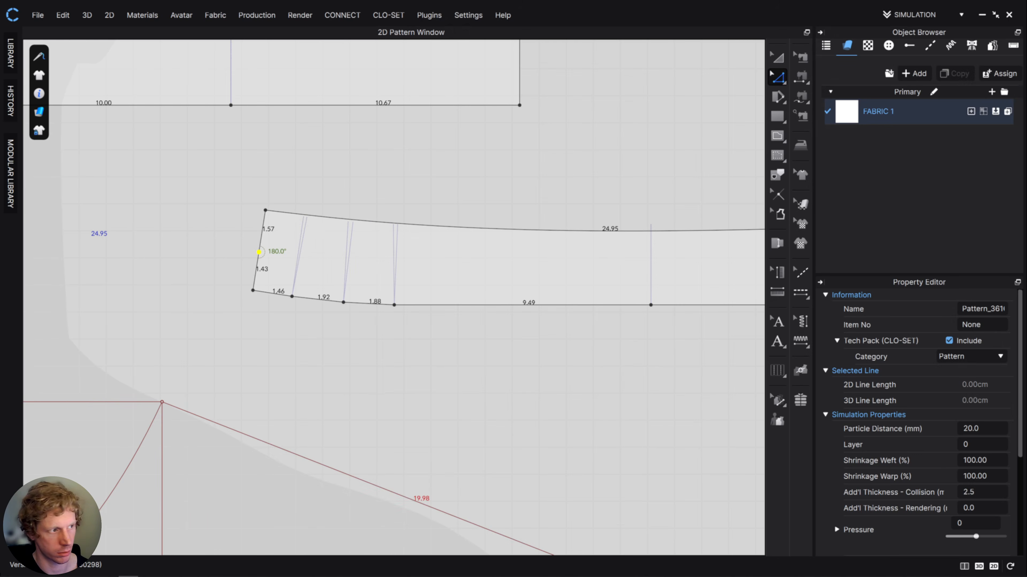
{"action": "mouse_move", "coordinate": [278, 211]}
{"action": "left_mouse_down"}
{"action": "mouse_move", "coordinate": [306, 207]}
{"action": "mouse_move", "coordinate": [278, 230]}
{"action": "left_mouse_up"}
{"action": "key", "text": "c"}
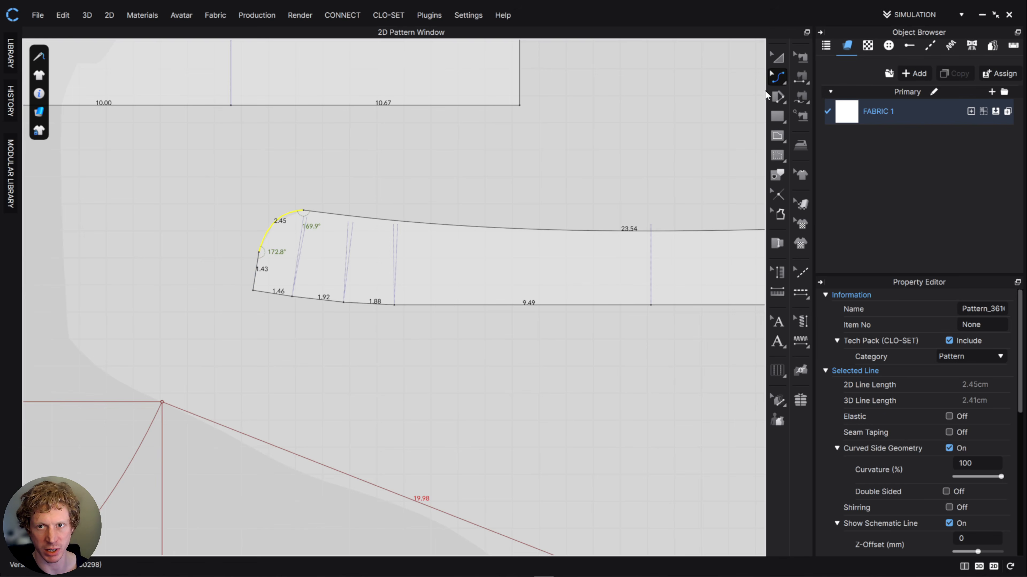
- Refine the rounded corner, lowering its front-edge point to about 1.06 cm above the lower corner and reshaping the curve to about 2.72 cm
{"action": "left_click", "coordinate": [777, 77]}
{"action": "left_click", "coordinate": [821, 103]}
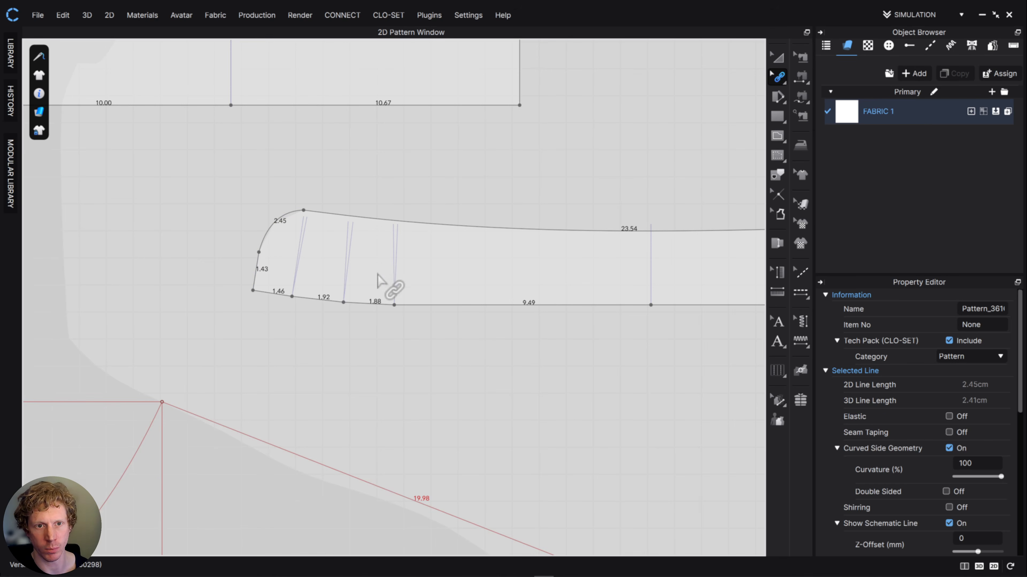
{"action": "left_click", "coordinate": [779, 79]}
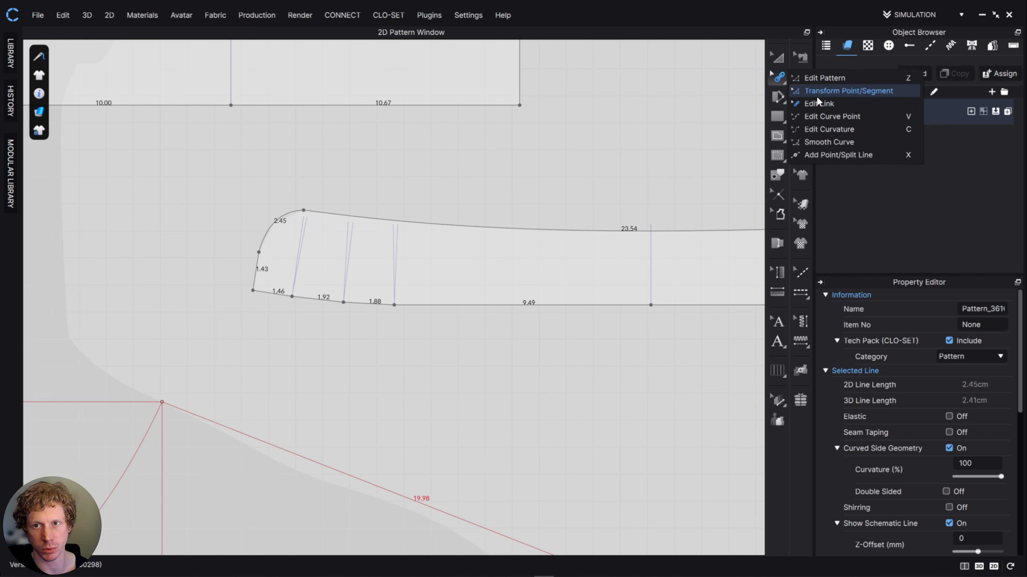
{"action": "left_click", "coordinate": [820, 87]}
{"action": "left_click_drag", "start_coordinate": [259, 254], "coordinate": [257, 264]}
{"action": "left_click_drag", "start_coordinate": [305, 212], "coordinate": [262, 230]}
{"action": "left_click", "coordinate": [263, 242]}
{"action": "middle_click_drag", "start_coordinate": [589, 324], "coordinate": [385, 361]}
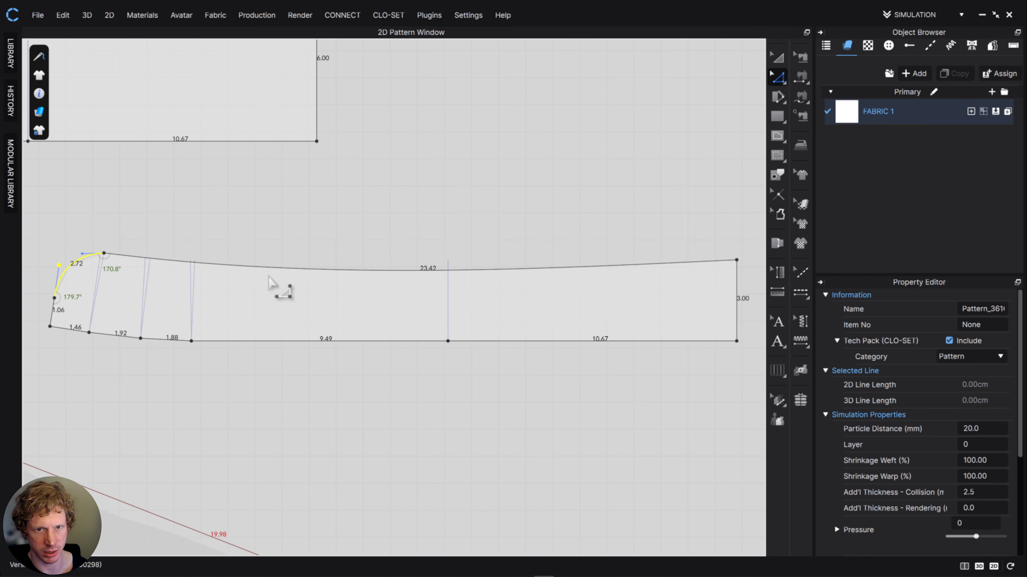
- Shift the rounded corner's upper point until its curve is about 2.79 cm, and flatten the collar stand's upper edge to about 23.30 cm
{"action": "left_click_drag", "start_coordinate": [101, 255], "coordinate": [102, 258]}
{"action": "key", "text": "c"}
{"action": "left_click_drag", "start_coordinate": [364, 273], "coordinate": [365, 259]}
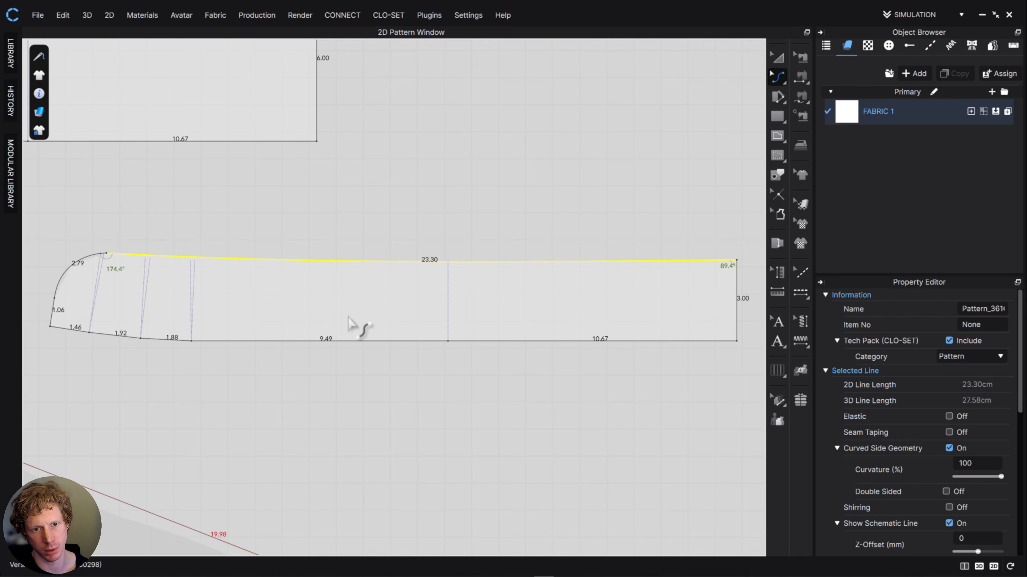
- Move the collar stand directly below the half collar, with their straight 10.67 cm back ends aligned
{"action": "left_click", "coordinate": [777, 57]}
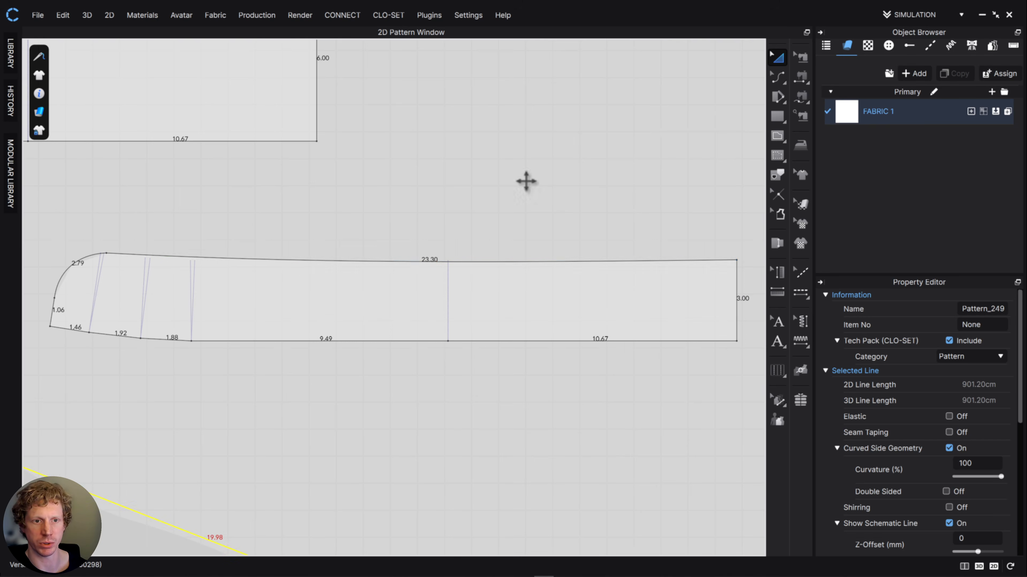
{"action": "scroll", "coordinate": [326, 314], "scroll_direction": "up", "scroll_amount": 2}
{"action": "scroll", "coordinate": [325, 314], "scroll_direction": "down", "scroll_amount": 5}
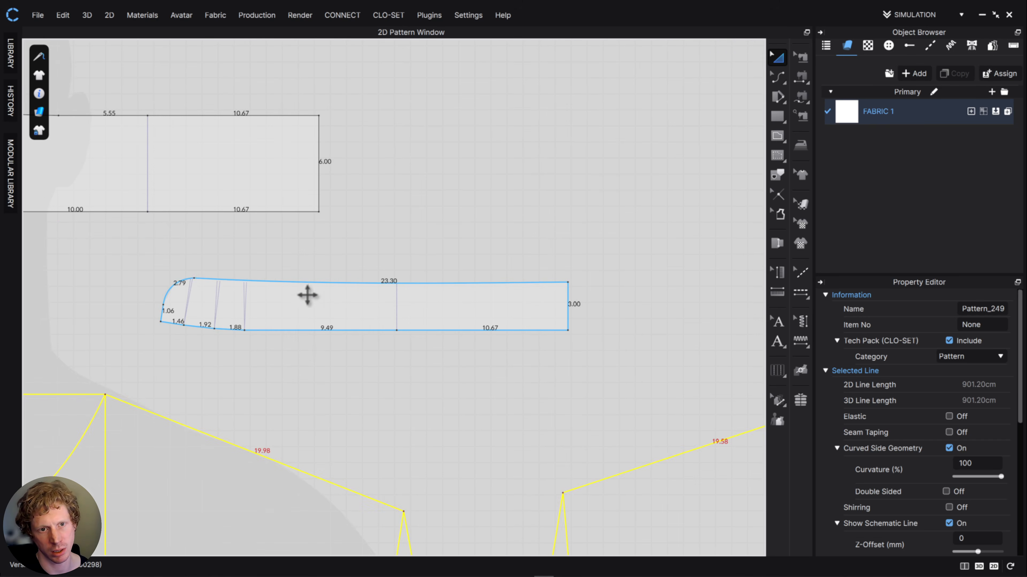
{"action": "scroll", "coordinate": [441, 299], "scroll_direction": "down", "scroll_amount": 3}
{"action": "left_click_drag", "start_coordinate": [465, 300], "coordinate": [301, 268]}
{"action": "scroll", "coordinate": [509, 340], "scroll_direction": "down", "scroll_amount": 5}
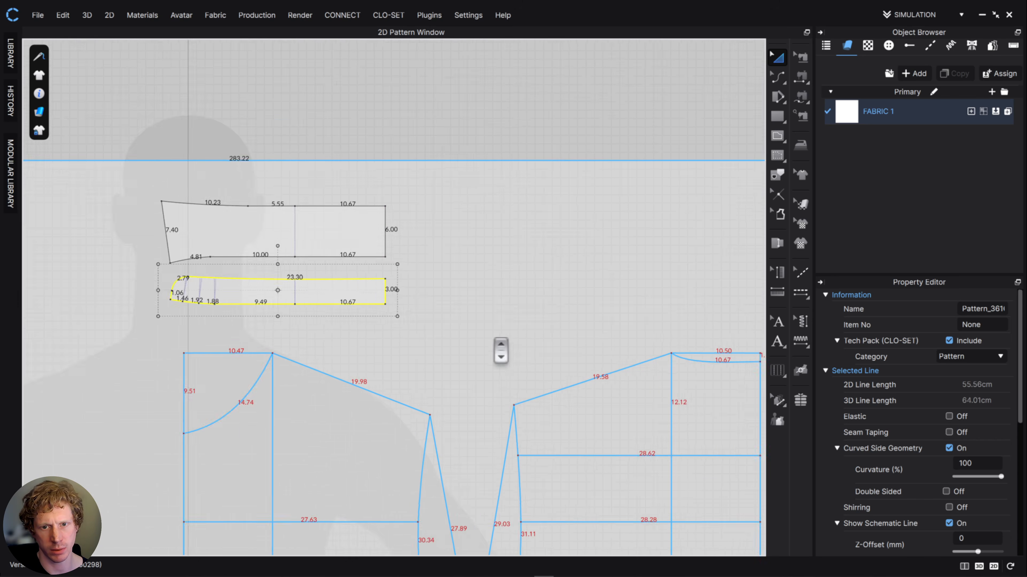
- Clone the front body outline of the draft as a separate pattern and place it below, between the sleeve and body drafts
{"action": "middle_click_drag", "start_coordinate": [570, 150], "coordinate": [571, 101]}
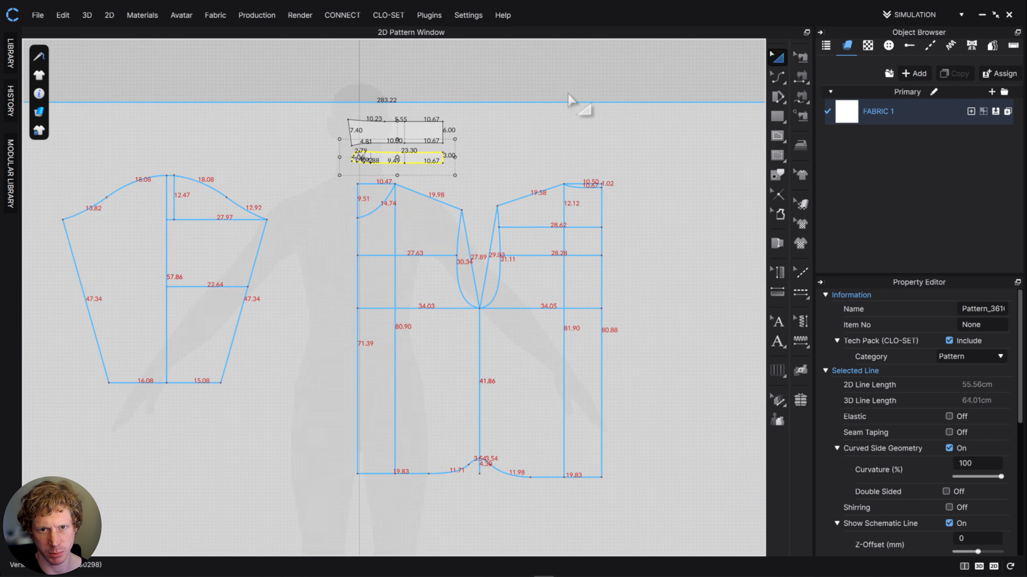
{"action": "left_click", "coordinate": [484, 139]}
{"action": "left_click", "coordinate": [387, 222]}
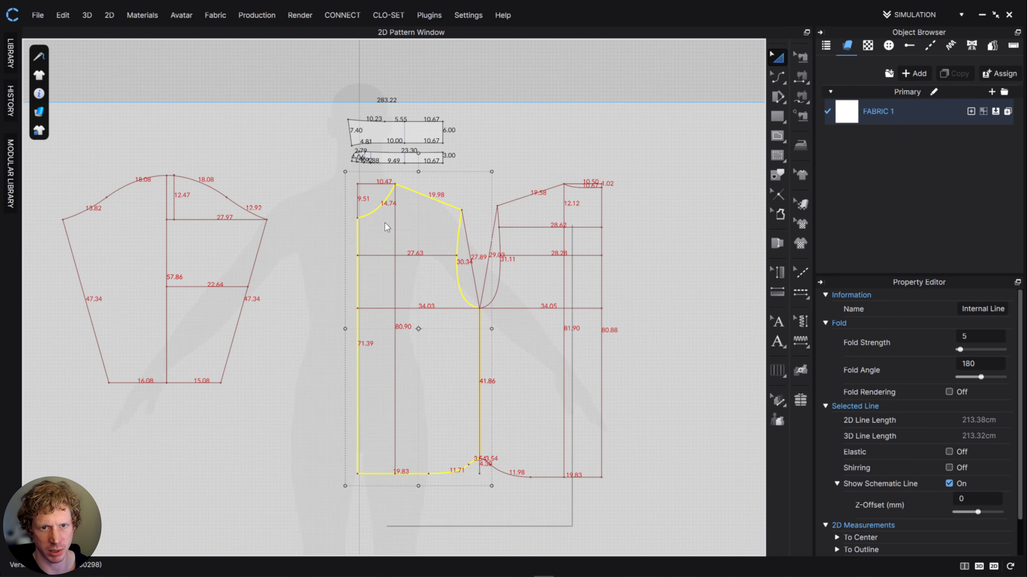
{"action": "right_click", "coordinate": [386, 222]}
{"action": "left_click", "coordinate": [428, 359]}
{"action": "middle_click_drag", "start_coordinate": [472, 362], "coordinate": [490, 243]}
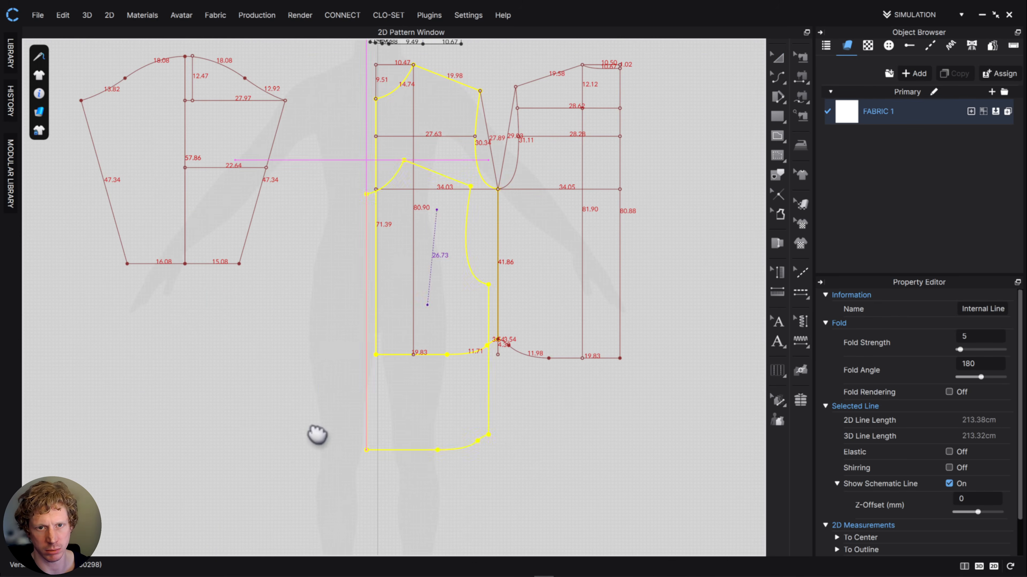
{"action": "left_click", "coordinate": [286, 433]}
- Clone the back body outline as a separate pattern and place it below and to the right of the body draft
{"action": "left_click", "coordinate": [616, 276]}
{"action": "right_click", "coordinate": [616, 277]}
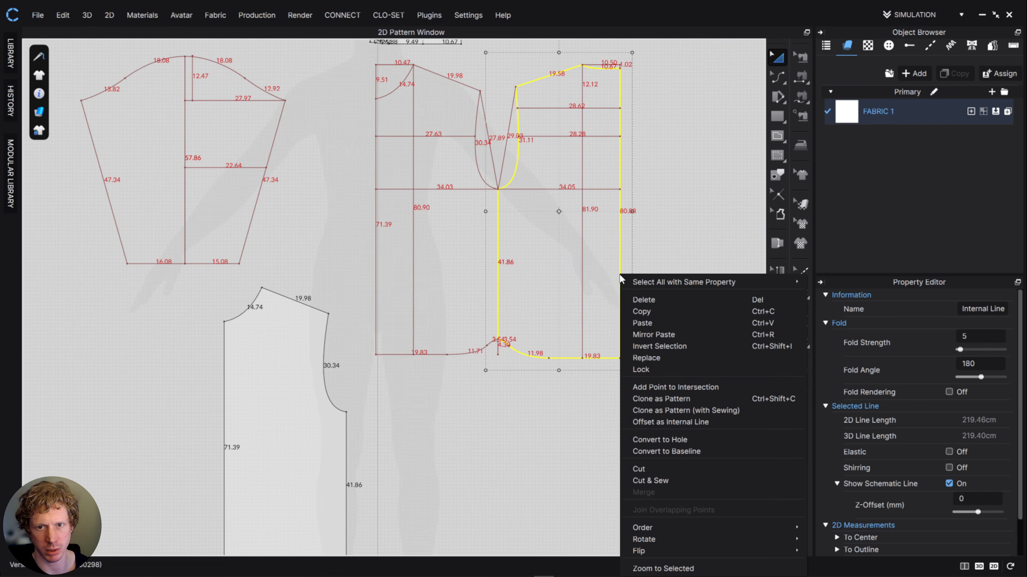
{"action": "left_click", "coordinate": [695, 412]}
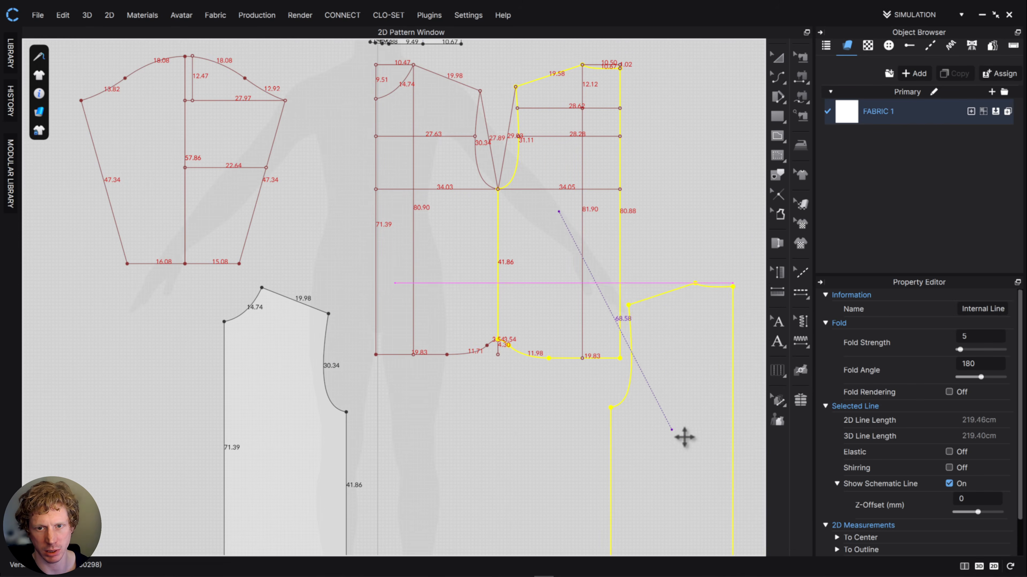
{"action": "left_click", "coordinate": [694, 431]}
- Clone the right half of the sleeve draft as a pattern and place it beside the cloned front piece
{"action": "middle_click_drag", "start_coordinate": [459, 260], "coordinate": [454, 297]}
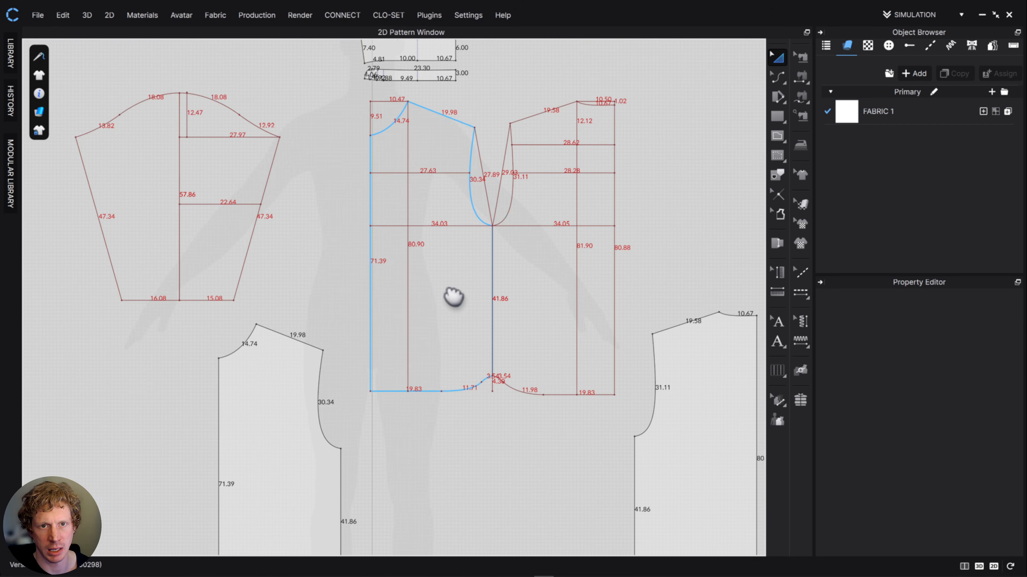
{"action": "left_click", "coordinate": [268, 167]}
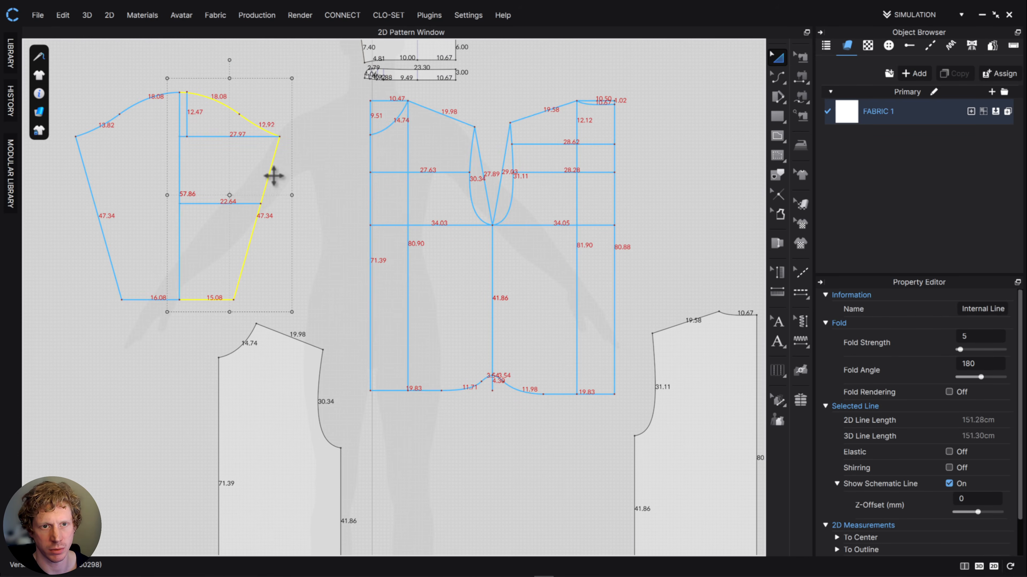
{"action": "right_click", "coordinate": [274, 176]}
{"action": "left_click", "coordinate": [356, 298]}
{"action": "left_click", "coordinate": [375, 353]}
- Clone the left half of the sleeve draft as a pattern and place it next to the cloned right sleeve half
{"action": "left_click", "coordinate": [311, 165]}
{"action": "right_click", "coordinate": [309, 164]}
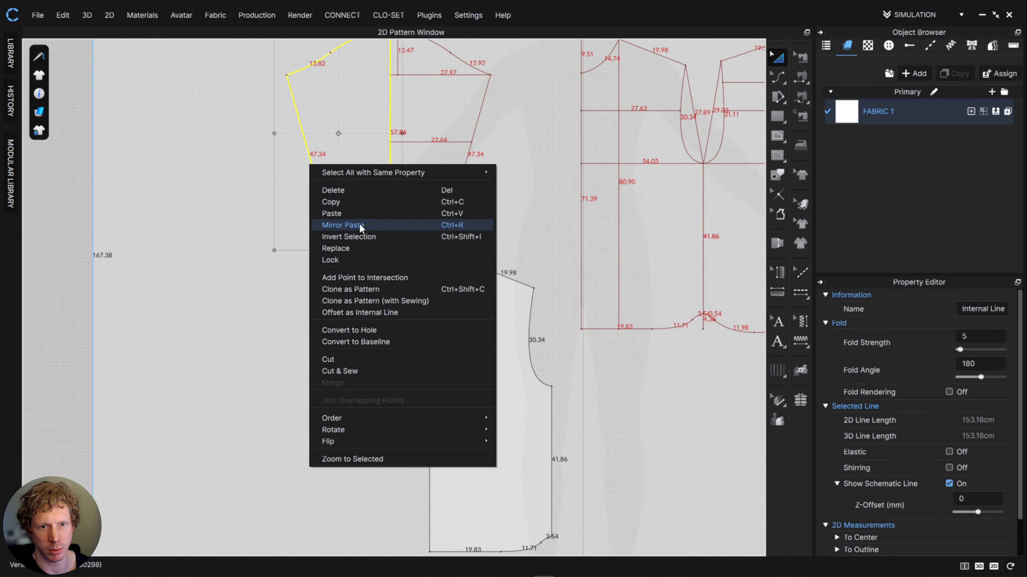
{"action": "left_click", "coordinate": [353, 290]}
{"action": "left_click", "coordinate": [270, 356]}
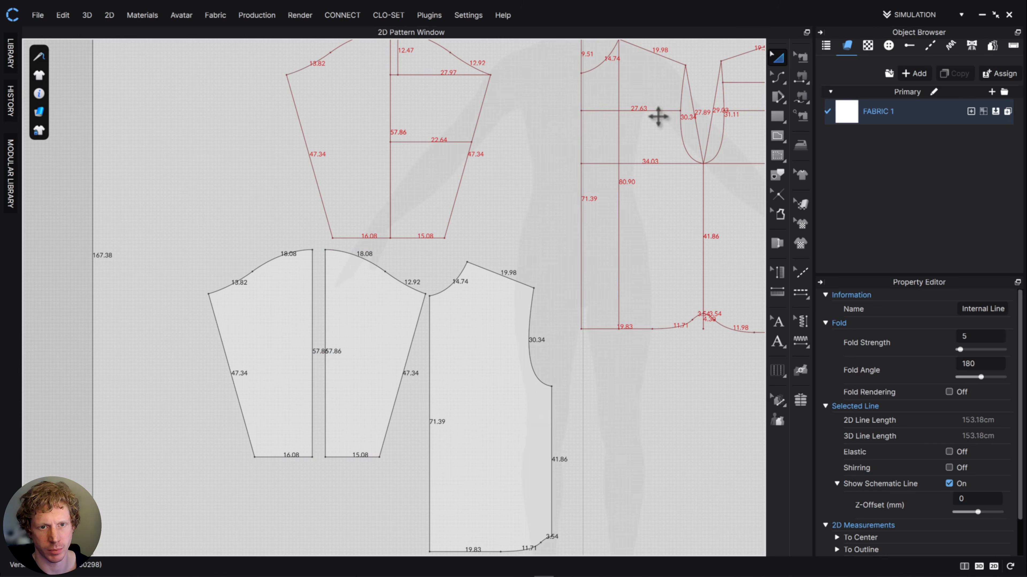
- Merge the two cloned sleeve halves into one pattern along their straight 57.86 cm centre edges
{"action": "left_click", "coordinate": [782, 83]}
{"action": "left_click", "coordinate": [326, 326]}
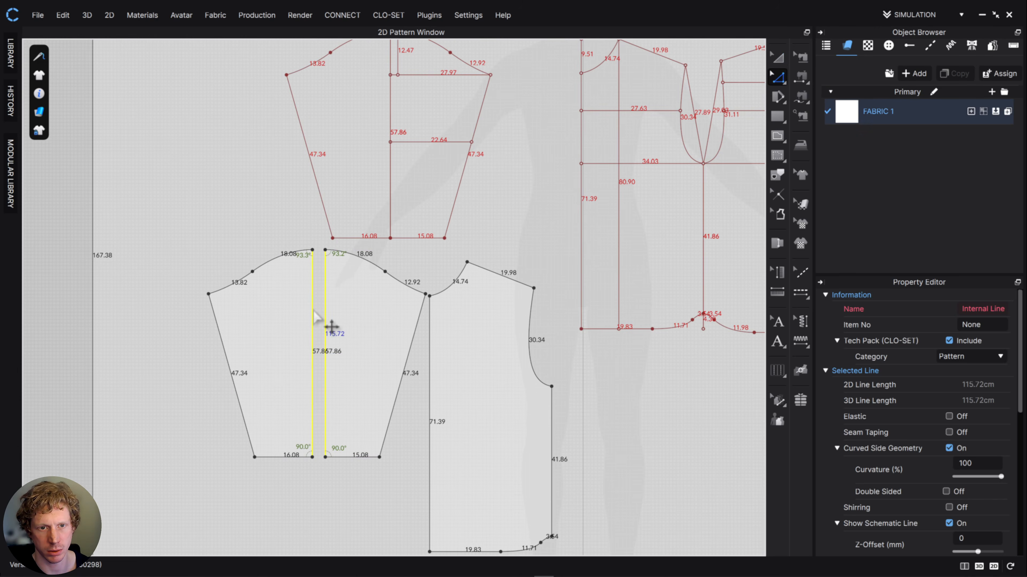
{"action": "right_click", "coordinate": [314, 310]}
{"action": "left_click", "coordinate": [347, 432]}
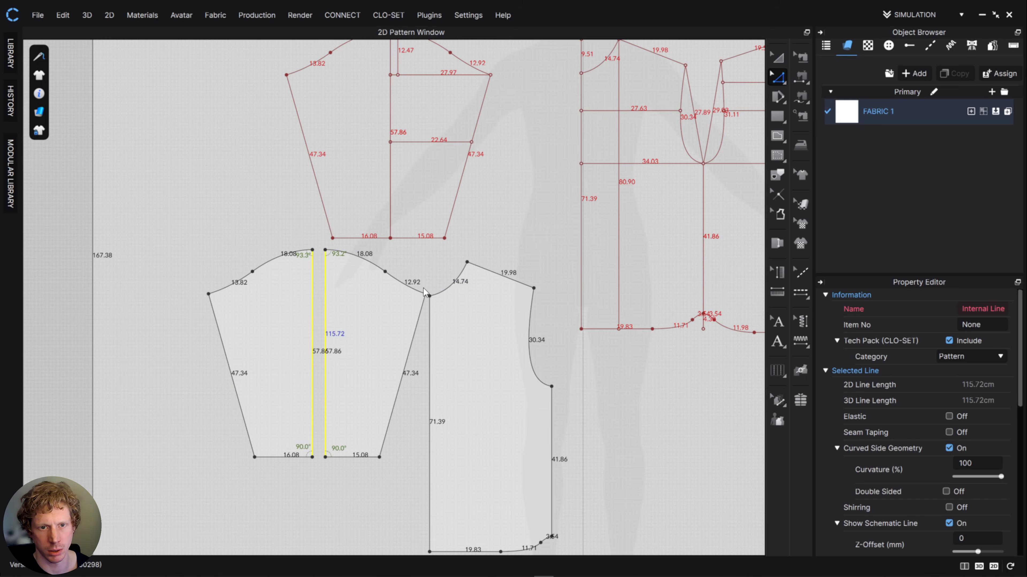
- Draw a 57.86 cm internal centre line on the merged sleeve and a 4.15 cm marker line inward from the right point of its cap
{"action": "left_click", "coordinate": [780, 140]}
{"action": "left_click", "coordinate": [312, 250]}
{"action": "double_click", "coordinate": [312, 457]}
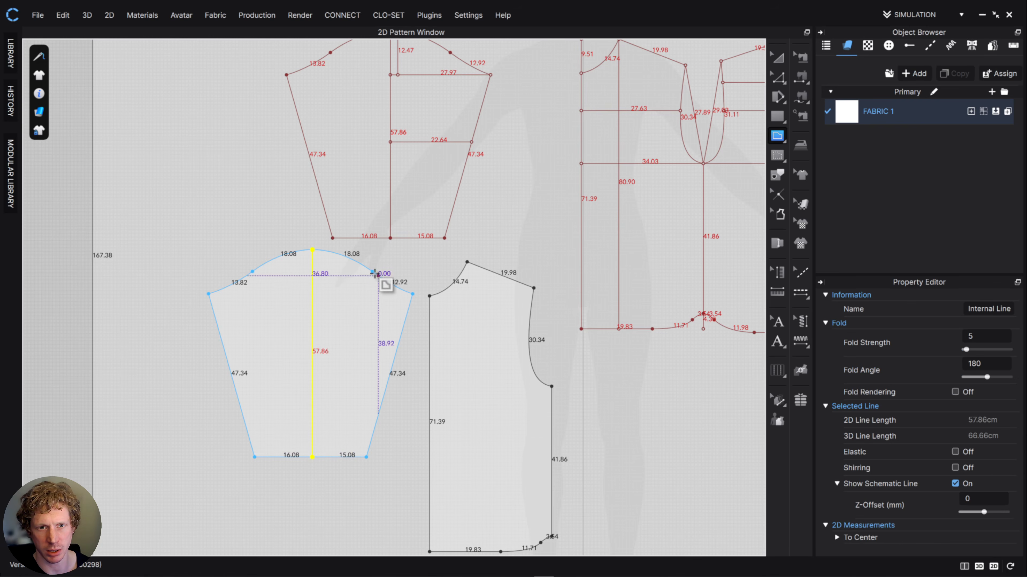
{"action": "double_click", "coordinate": [362, 282]}
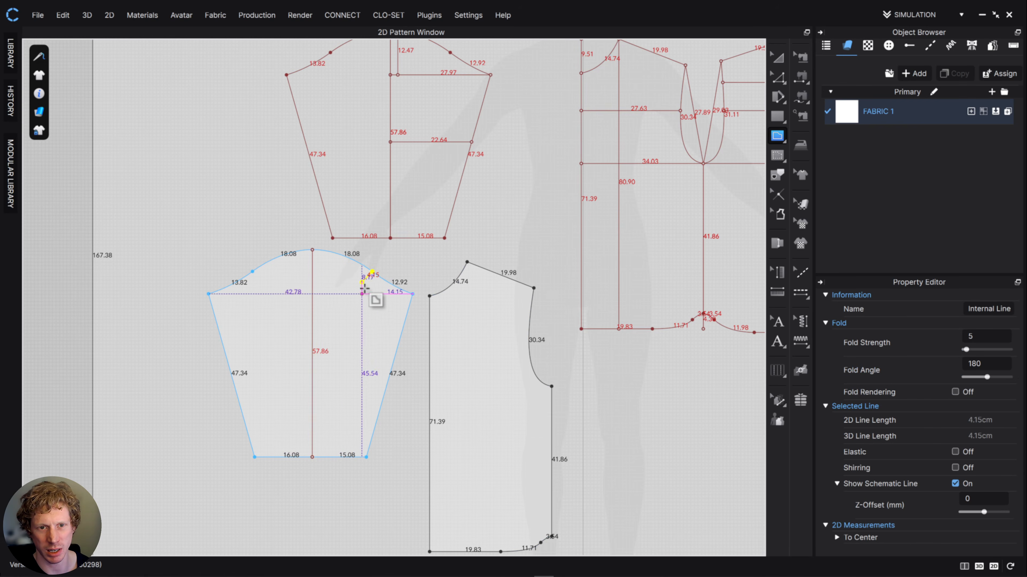
{"action": "left_click", "coordinate": [771, 61]}
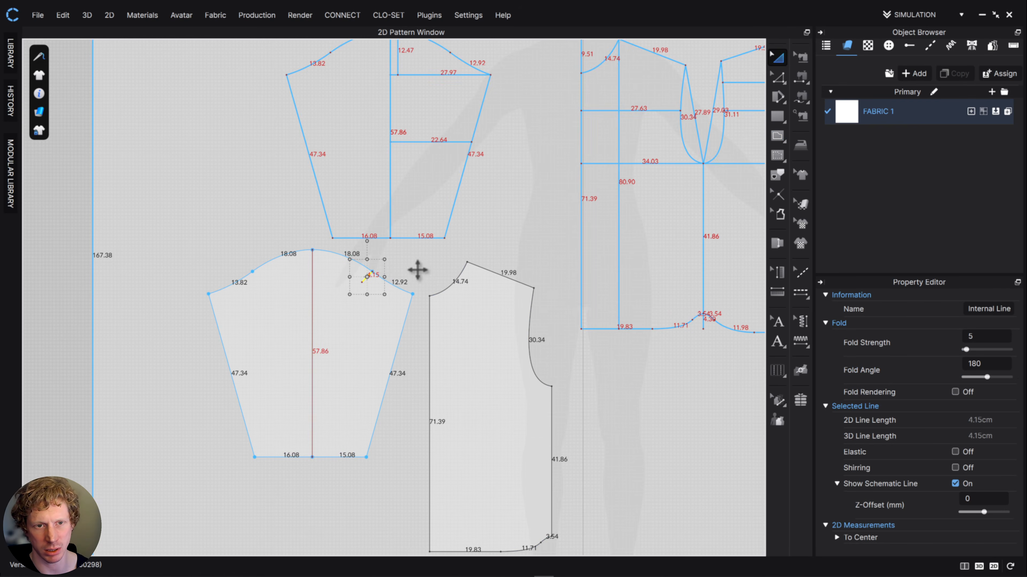
{"action": "left_click", "coordinate": [418, 270]}
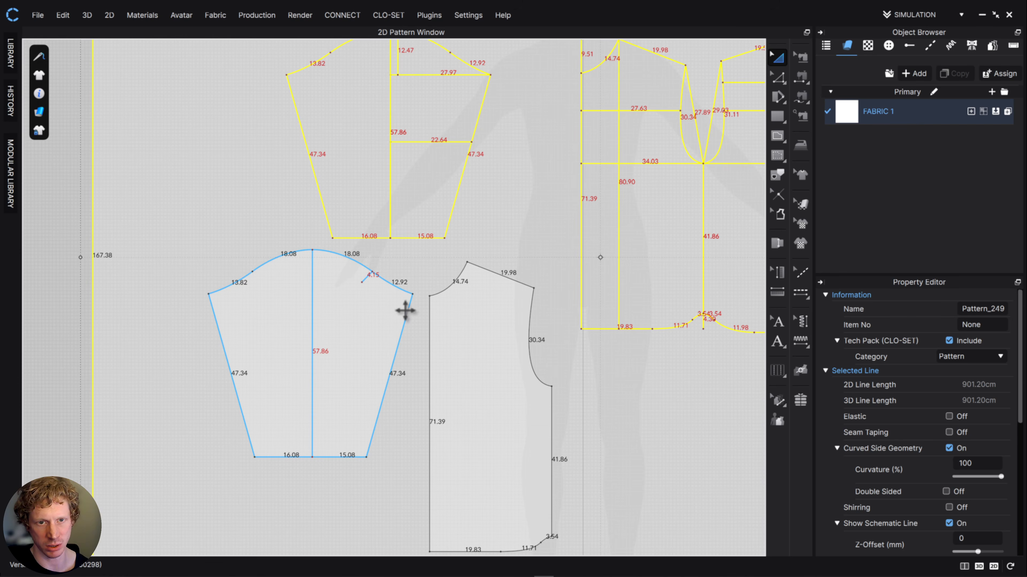
- Draw a vertical internal guide 12.08 cm down from the neck-shoulder point of the cloned back piece
{"action": "scroll", "coordinate": [431, 310], "scroll_direction": "up", "scroll_amount": 3}
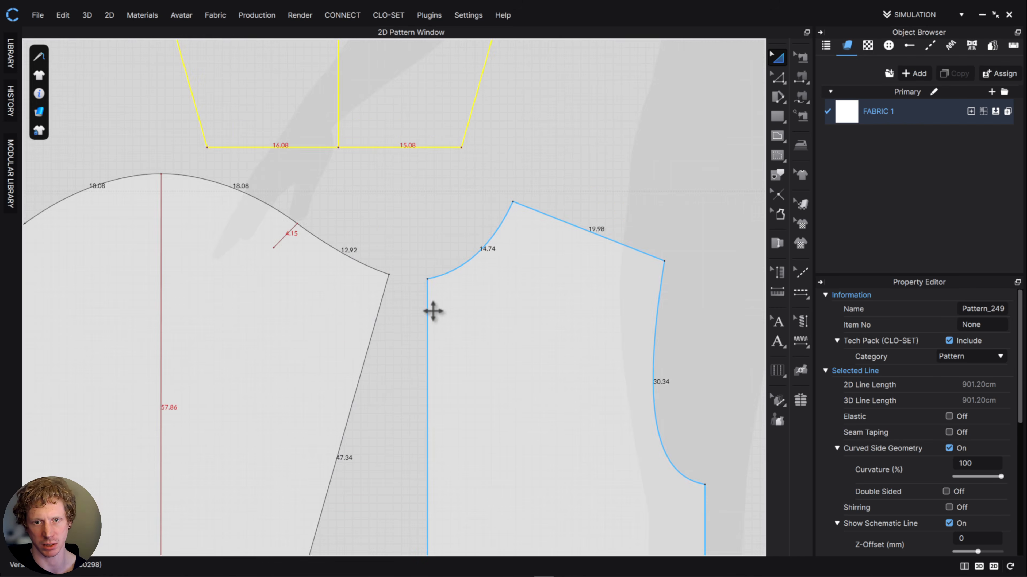
{"action": "scroll", "coordinate": [456, 321], "scroll_direction": "down", "scroll_amount": 8}
{"action": "middle_click_drag", "start_coordinate": [607, 220], "coordinate": [585, 235]}
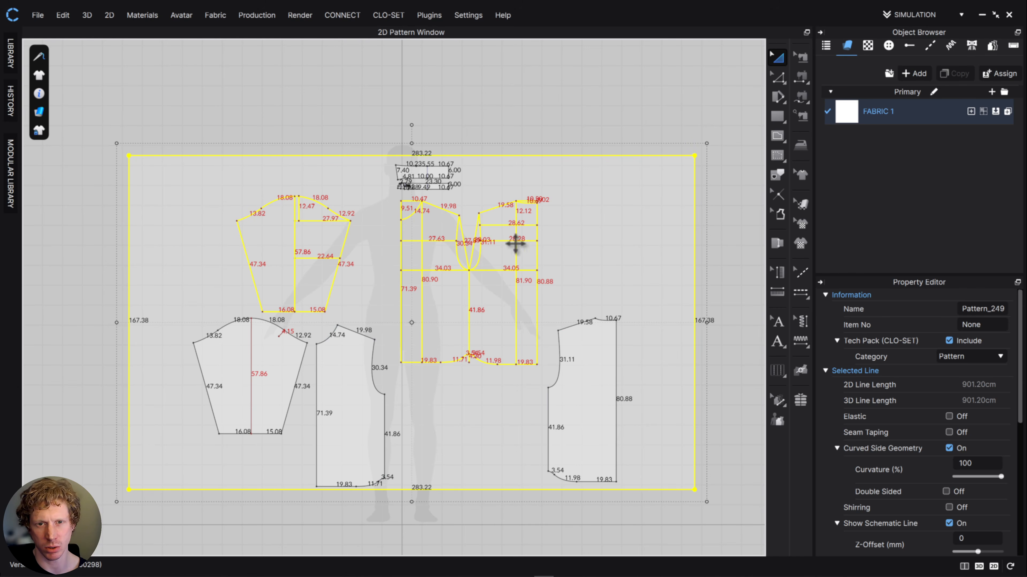
{"action": "scroll", "coordinate": [511, 243], "scroll_direction": "down", "scroll_amount": 3}
{"action": "scroll", "coordinate": [510, 244], "scroll_direction": "up", "scroll_amount": 6}
{"action": "scroll", "coordinate": [311, 375], "scroll_direction": "up", "scroll_amount": 2}
{"action": "middle_click_drag", "start_coordinate": [467, 337], "coordinate": [388, 293]}
{"action": "left_click", "coordinate": [783, 138]}
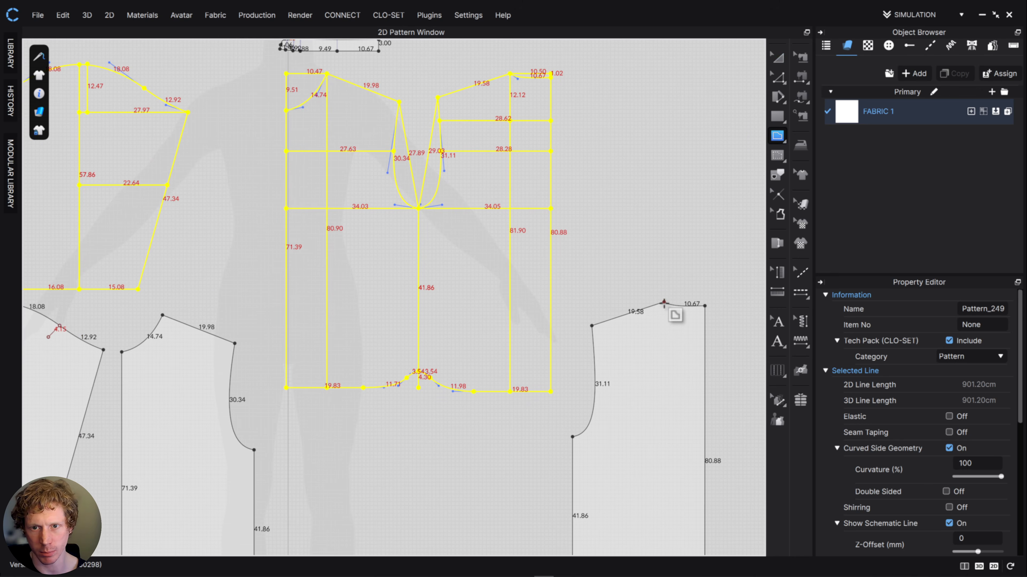
{"action": "left_click", "coordinate": [664, 302]}
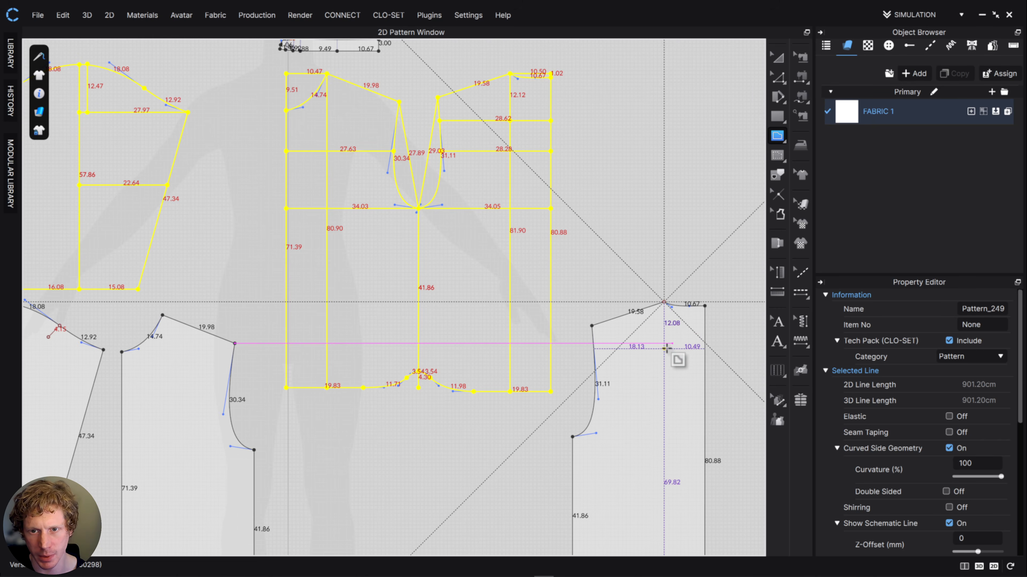
{"action": "left_click", "coordinate": [665, 349]}
- Draw a horizontal internal yoke line of 28.62 cm across the back piece, from centre back through the guide's lower end to the armhole
{"action": "double_click", "coordinate": [706, 348]}
{"action": "left_click", "coordinate": [706, 350]}
{"action": "double_click", "coordinate": [594, 350]}
- Delete the vertical 12.08 cm guide line from the back piece
{"action": "left_click", "coordinate": [778, 79]}
{"action": "left_click", "coordinate": [664, 338]}
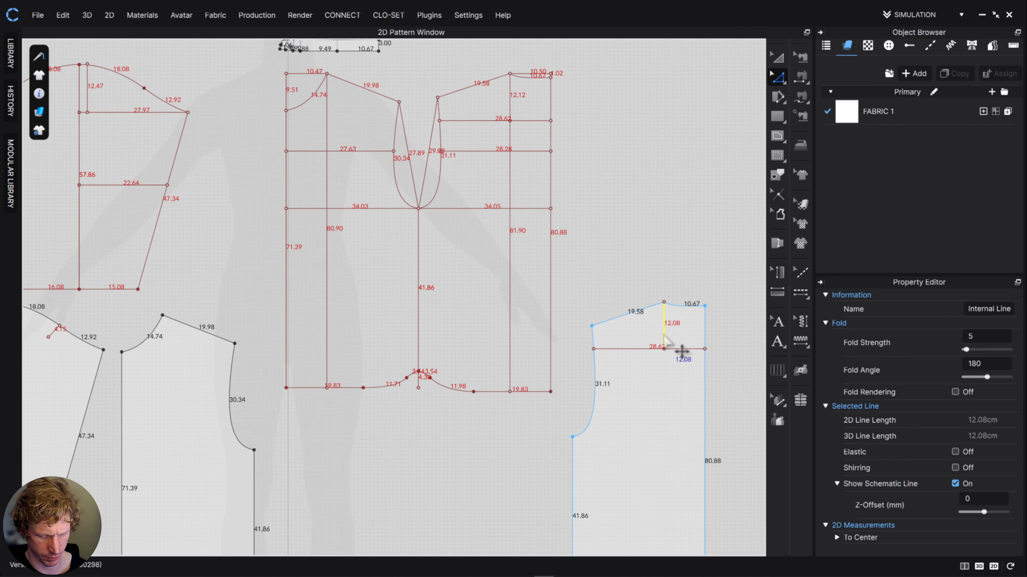
{"action": "key", "text": "Escape"}
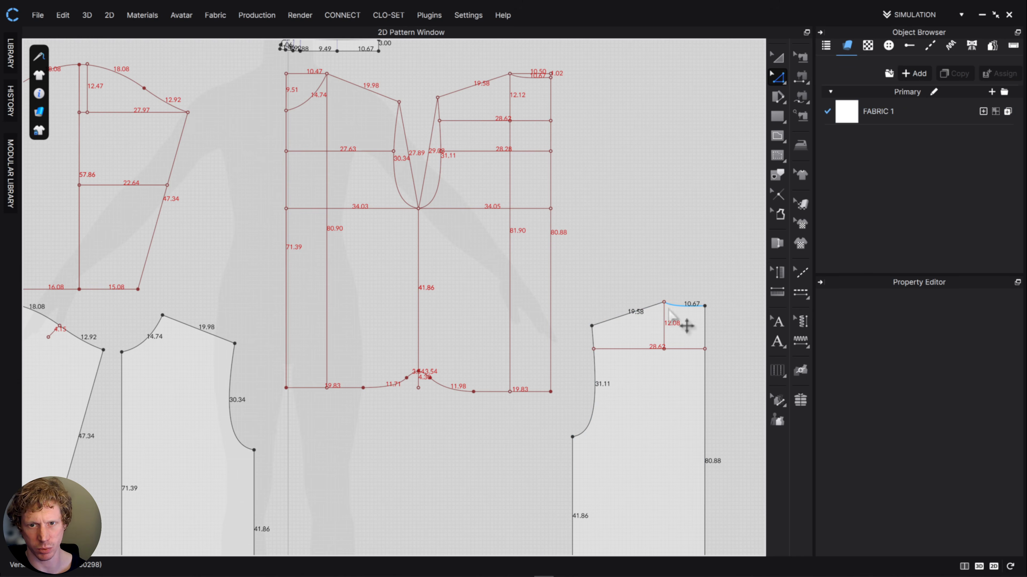
{"action": "left_click", "coordinate": [664, 330]}
{"action": "key", "text": "Delete"}
- Following the shoulder seam in the reference photo, draw an internal line of about 20.45 cm below the front piece's shoulder, from neckline to armhole
{"action": "middle_click_drag", "start_coordinate": [428, 348], "coordinate": [509, 328]}
{"action": "scroll", "coordinate": [251, 335], "scroll_direction": "down", "scroll_amount": 5}
{"action": "scroll", "coordinate": [251, 334], "scroll_direction": "up", "scroll_amount": 9}
{"action": "scroll", "coordinate": [267, 331], "scroll_direction": "down", "scroll_amount": 4}
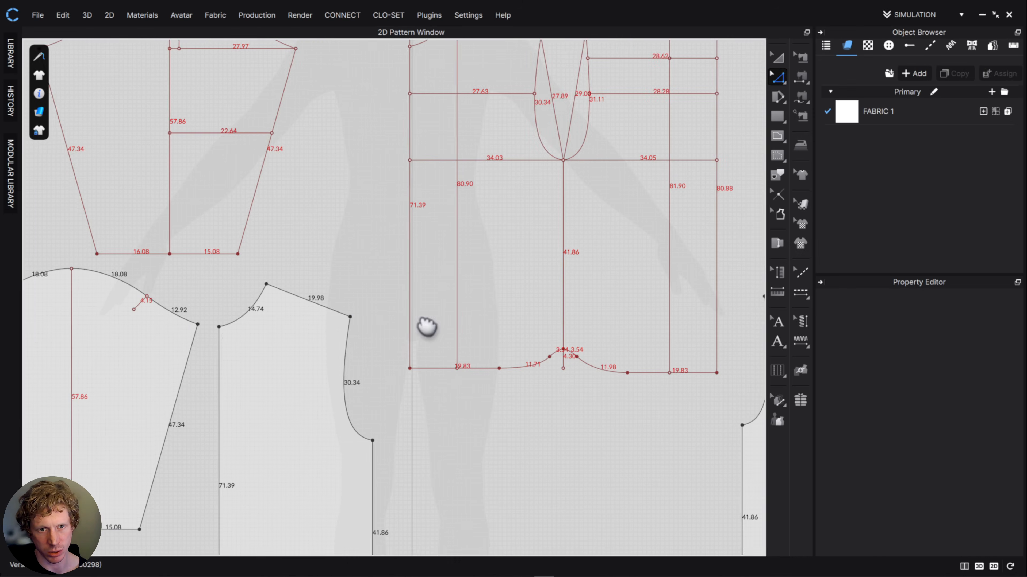
{"action": "scroll", "coordinate": [424, 326], "scroll_direction": "down", "scroll_amount": 5}
{"action": "scroll", "coordinate": [365, 313], "scroll_direction": "up", "scroll_amount": 8}
{"action": "middle_click_drag", "start_coordinate": [365, 313], "coordinate": [240, 284]}
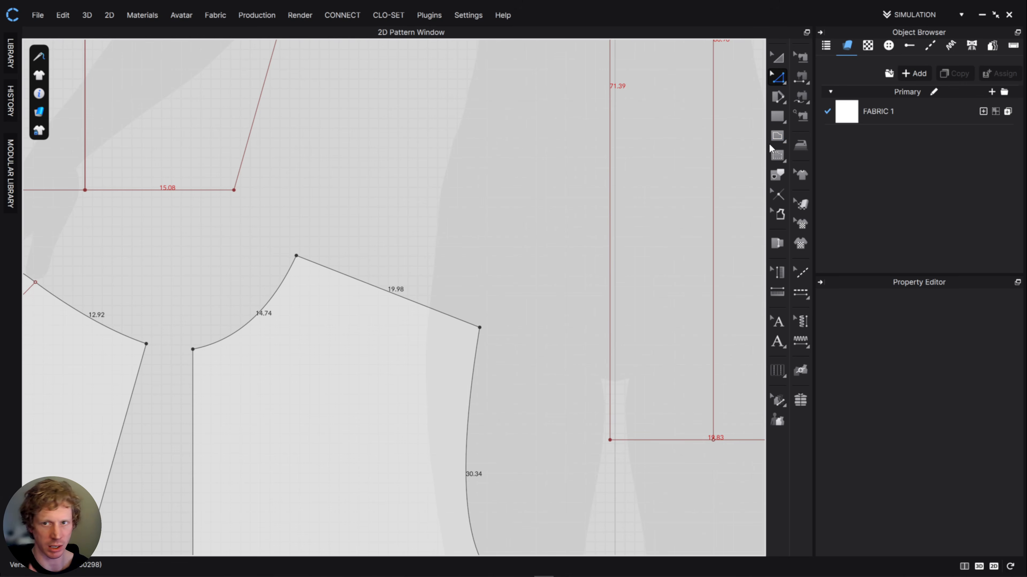
{"action": "left_click", "coordinate": [776, 136]}
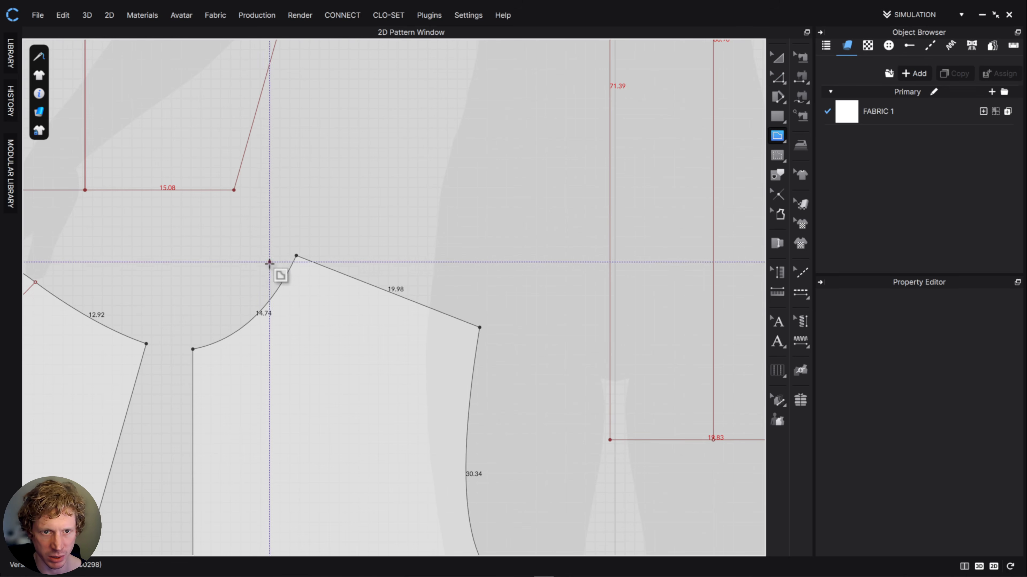
{"action": "left_click", "coordinate": [286, 275]}
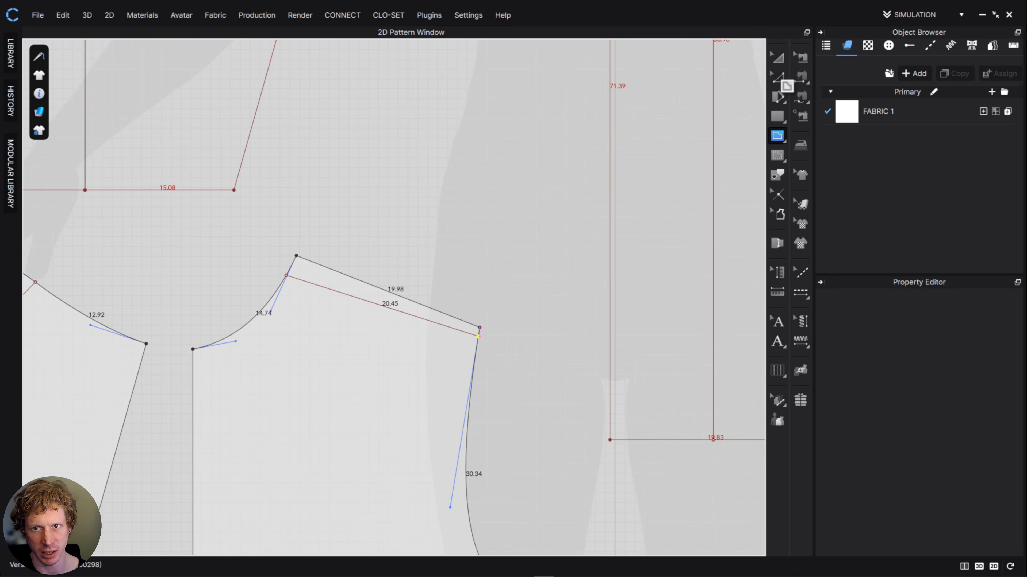
{"action": "left_click", "coordinate": [777, 78]}
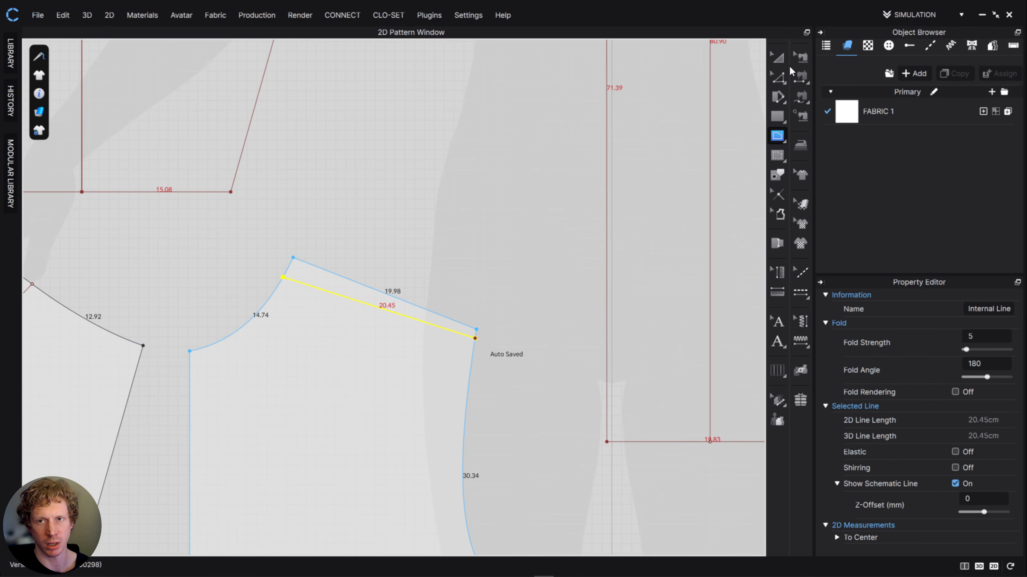
{"action": "left_click", "coordinate": [777, 57]}
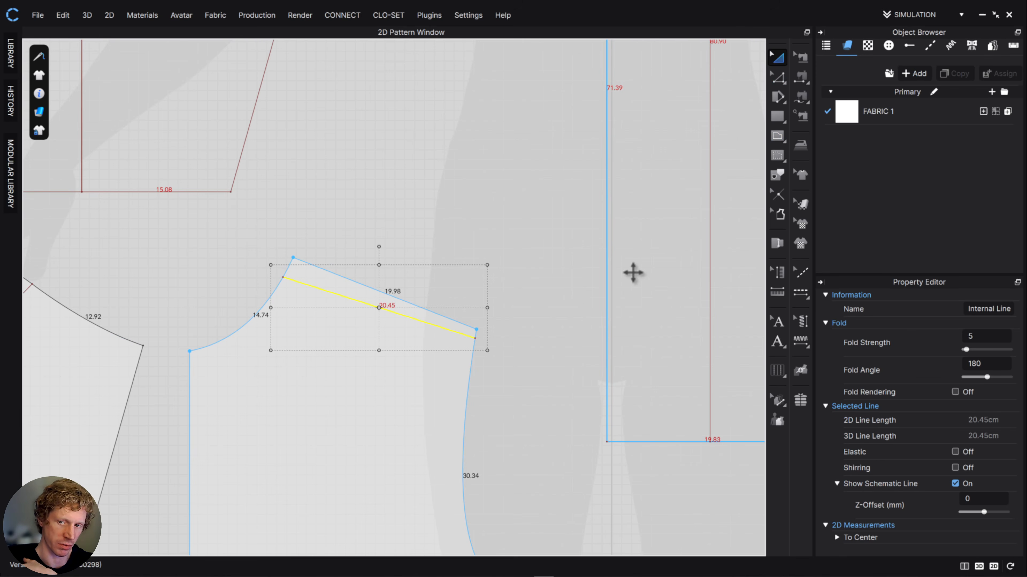
{"action": "scroll", "coordinate": [513, 268], "scroll_direction": "up", "scroll_amount": 2}
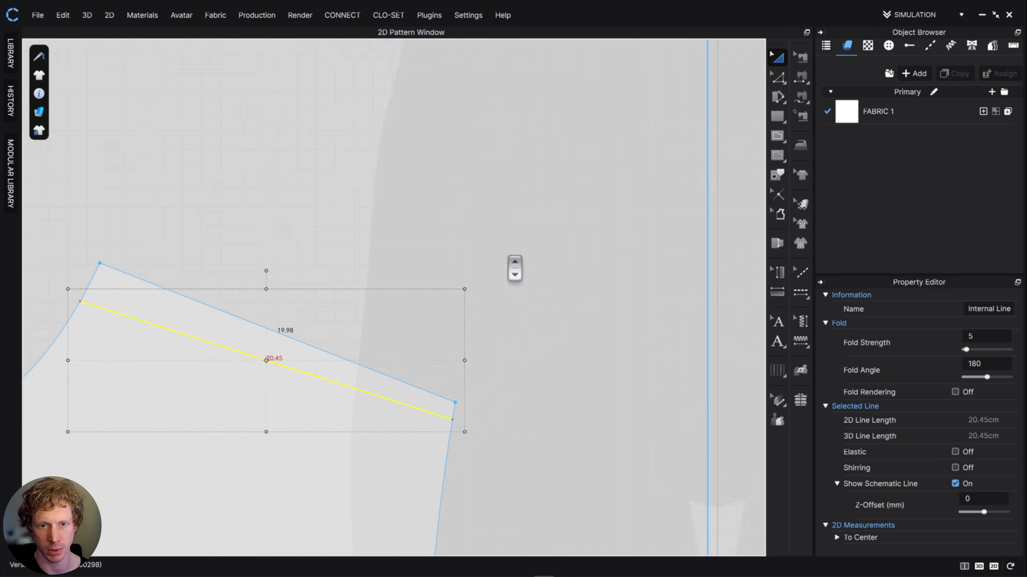
{"action": "scroll", "coordinate": [509, 259], "scroll_direction": "down", "scroll_amount": 8}
{"action": "right_click_drag", "start_coordinate": [533, 299], "coordinate": [442, 305]}
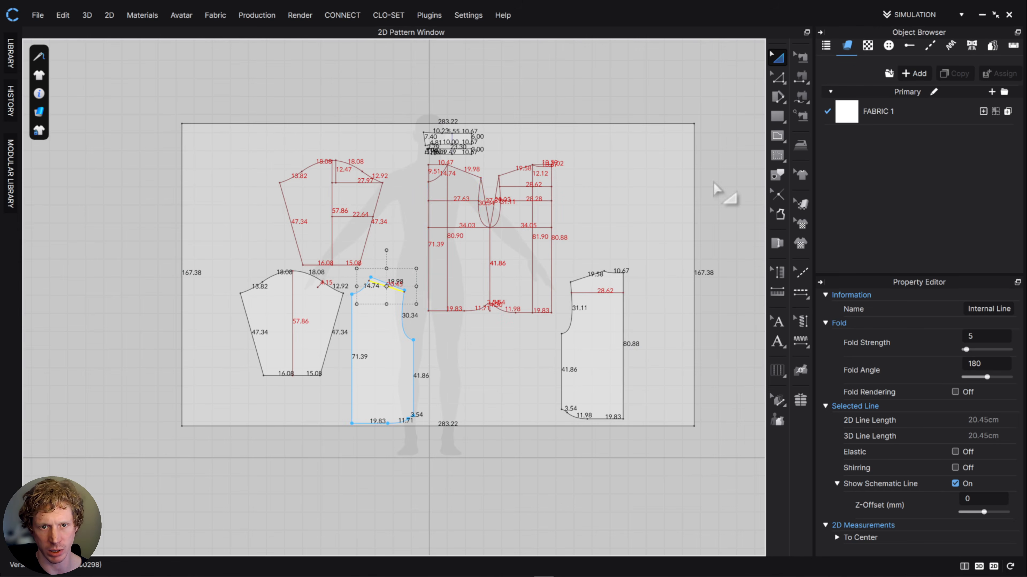
{"action": "left_click", "coordinate": [694, 104]}
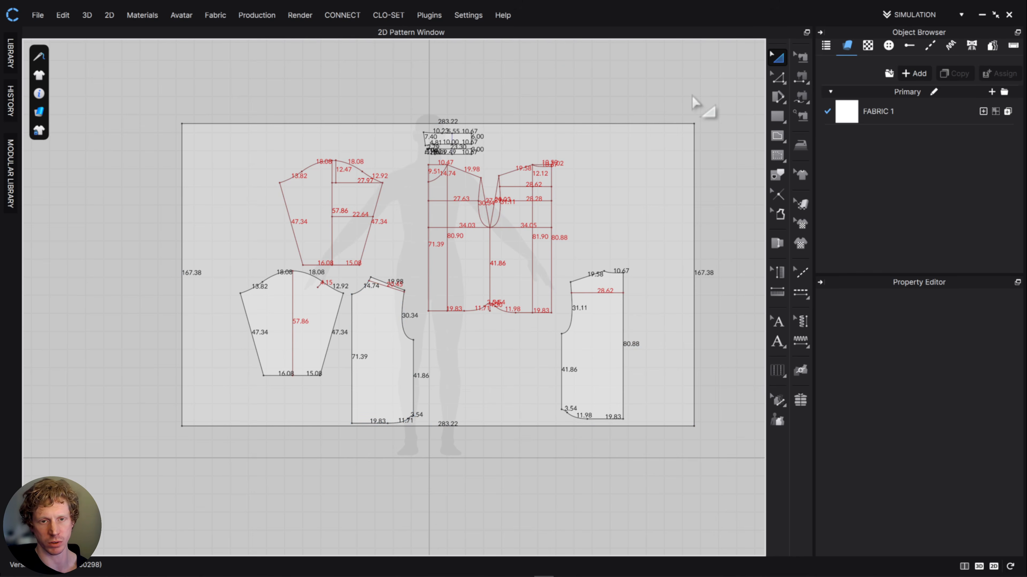